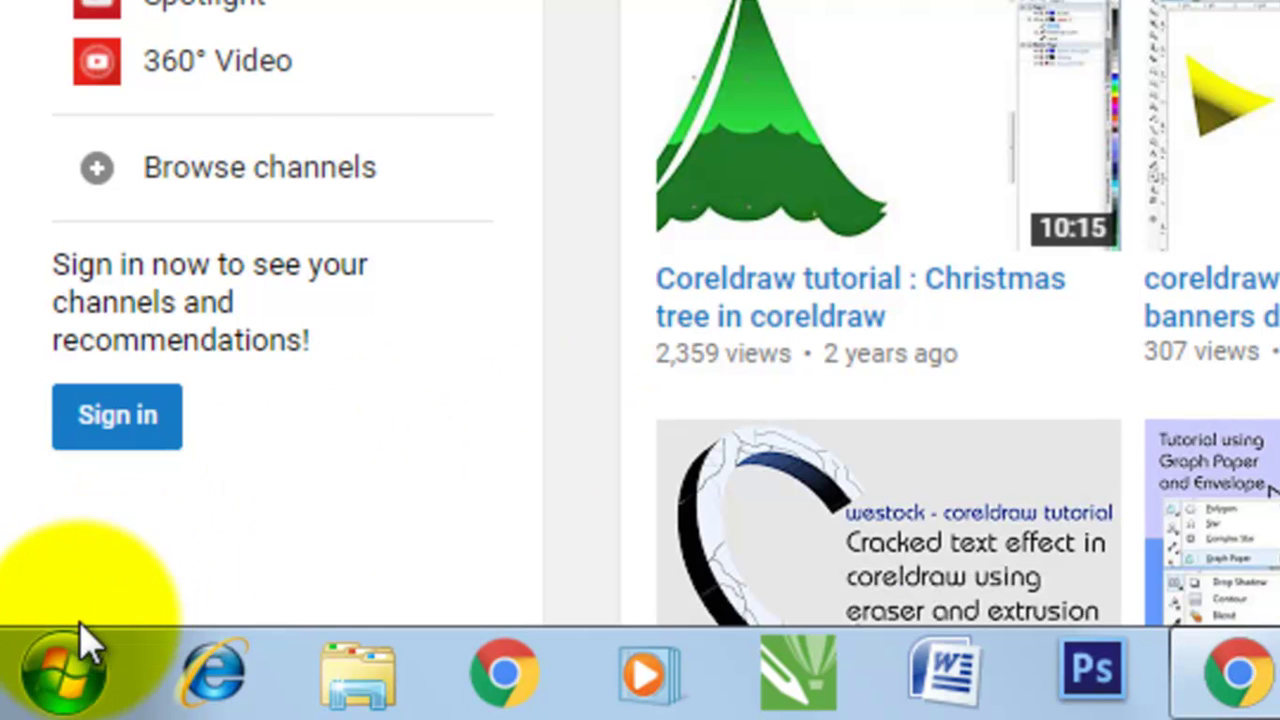
# Pin CorelDRAW X7 (64-Bit) from the CorelDRAW Graphics Suite X7 program group to the Start menu
pyautogui.click(57, 686)
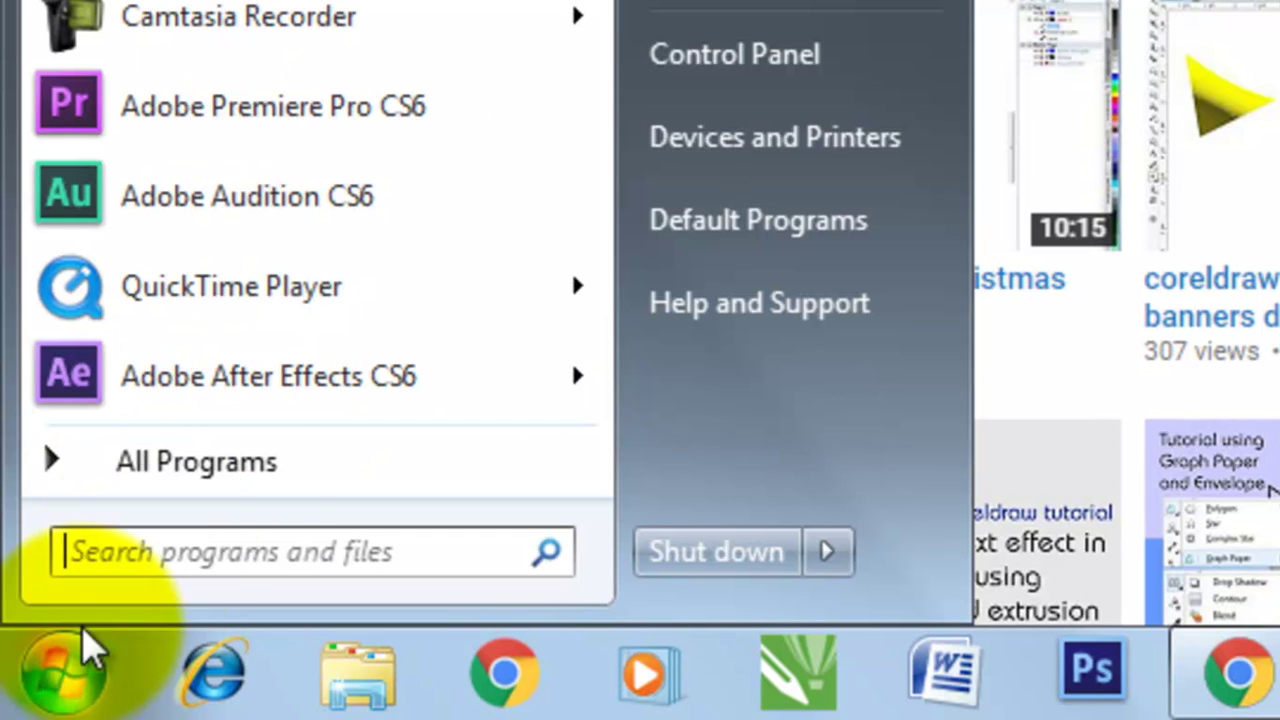
pyautogui.click(224, 466)
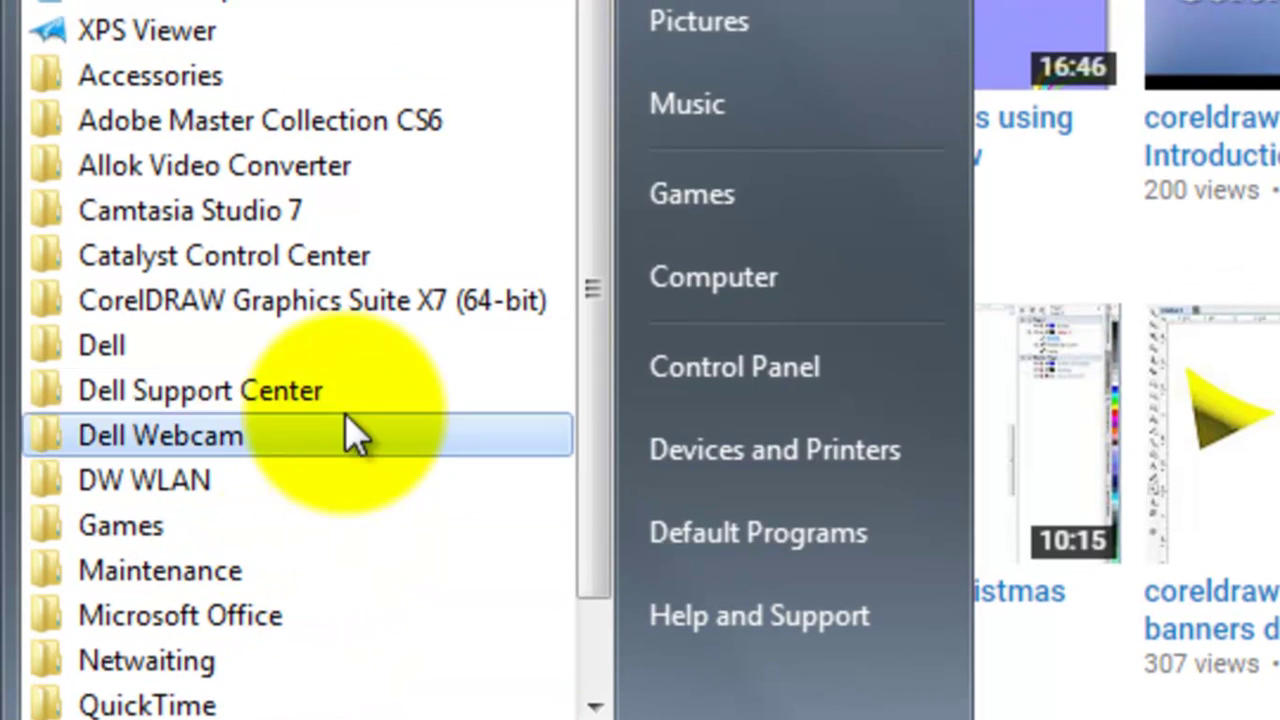
pyautogui.click(362, 10)
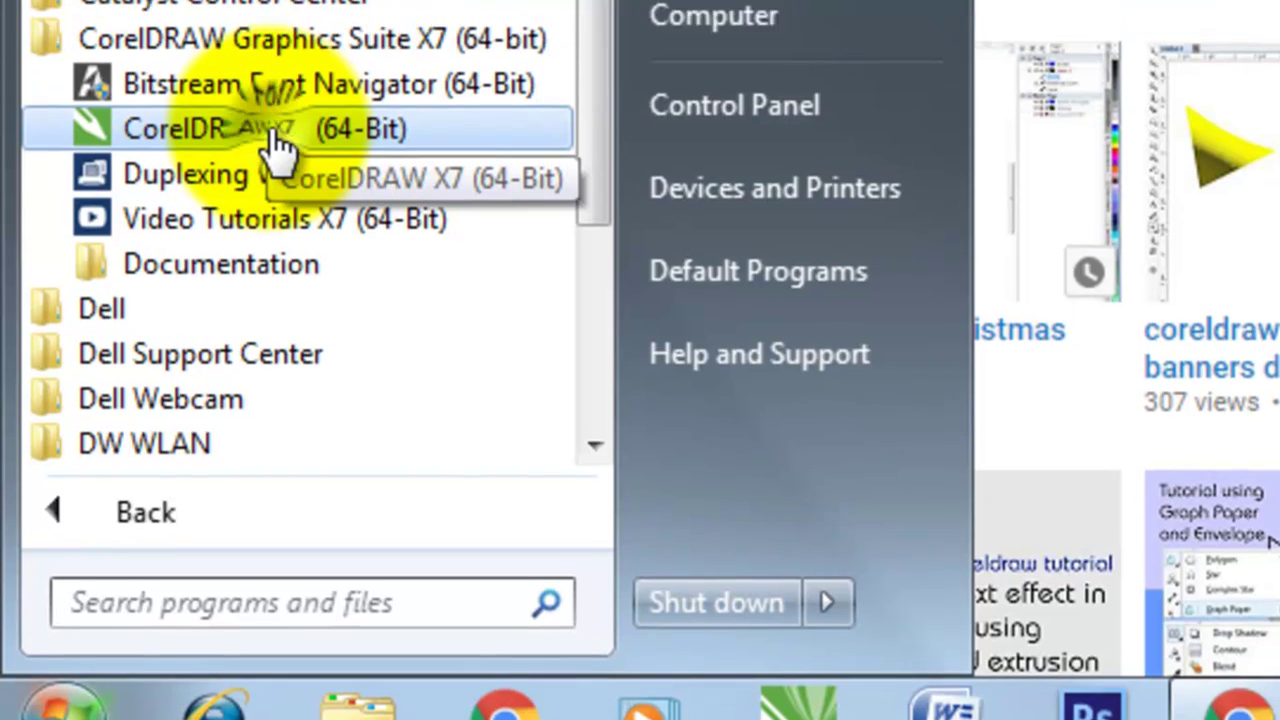
pyautogui.rightClick(278, 145)
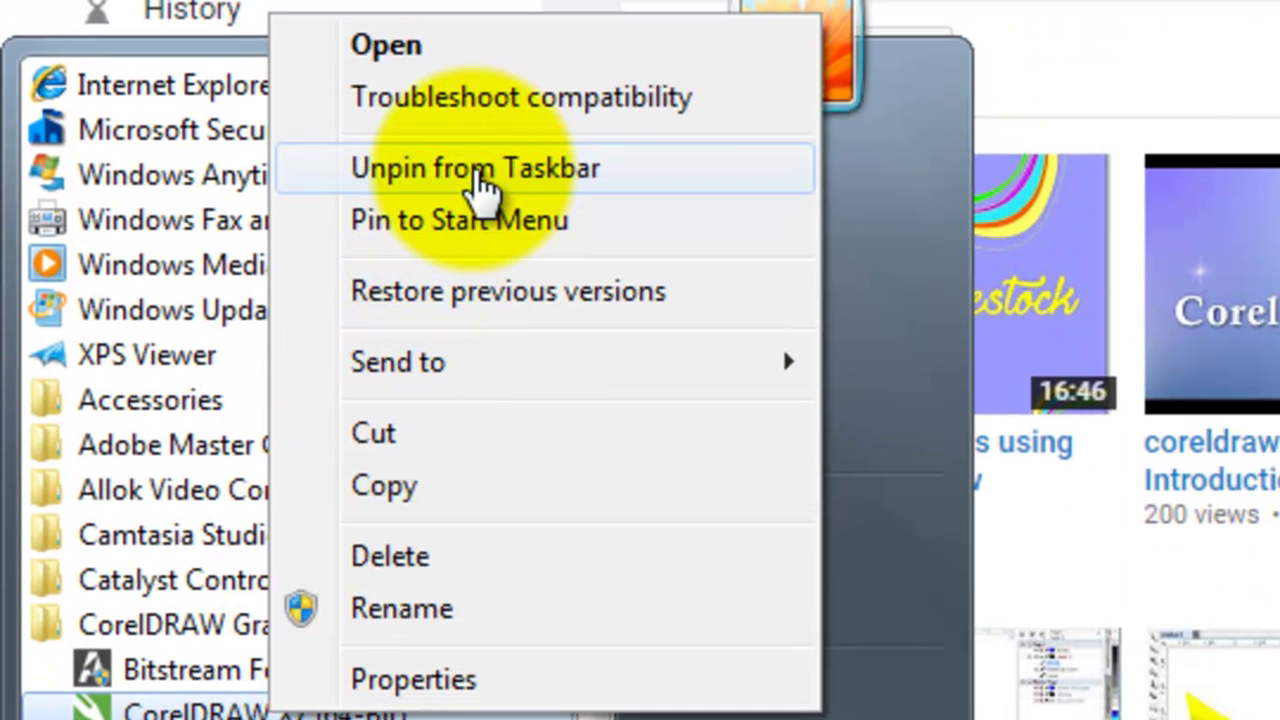
pyautogui.click(462, 225)
pyautogui.click(150, 712)
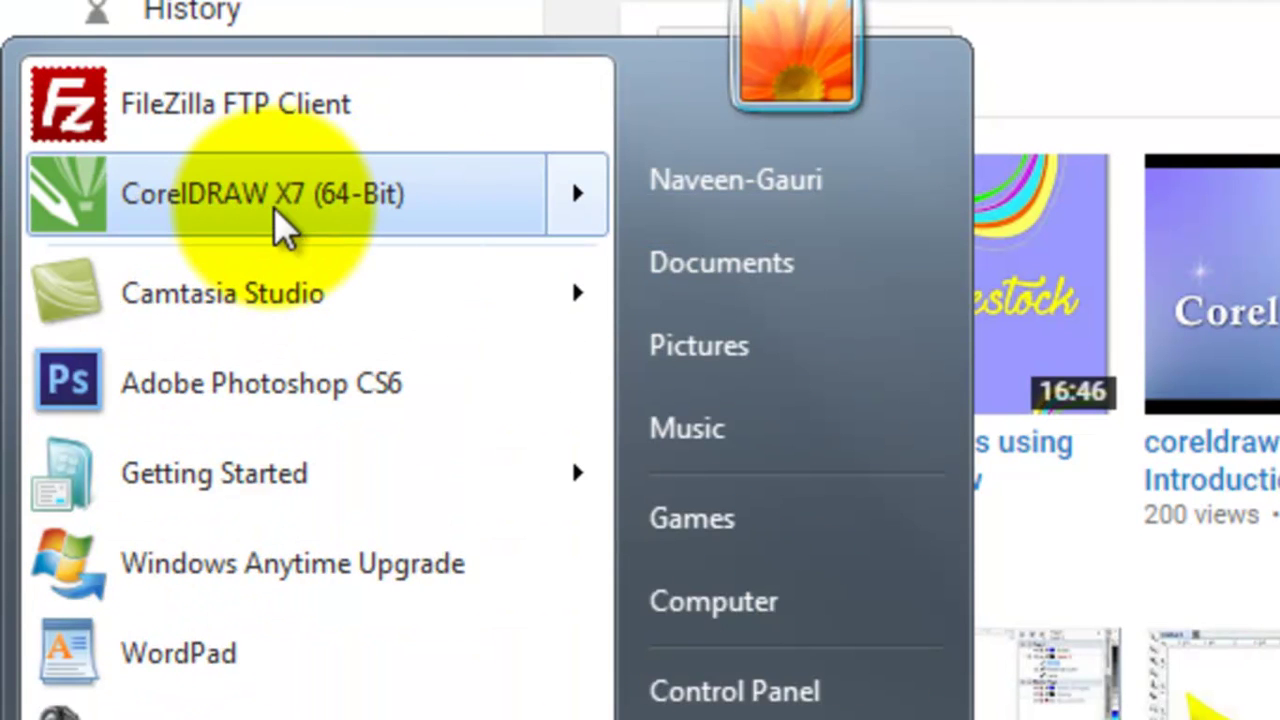
# Launch CorelDRAW X7 (64-Bit) and bring up its Welcome Screen
pyautogui.moveTo(285, 230)
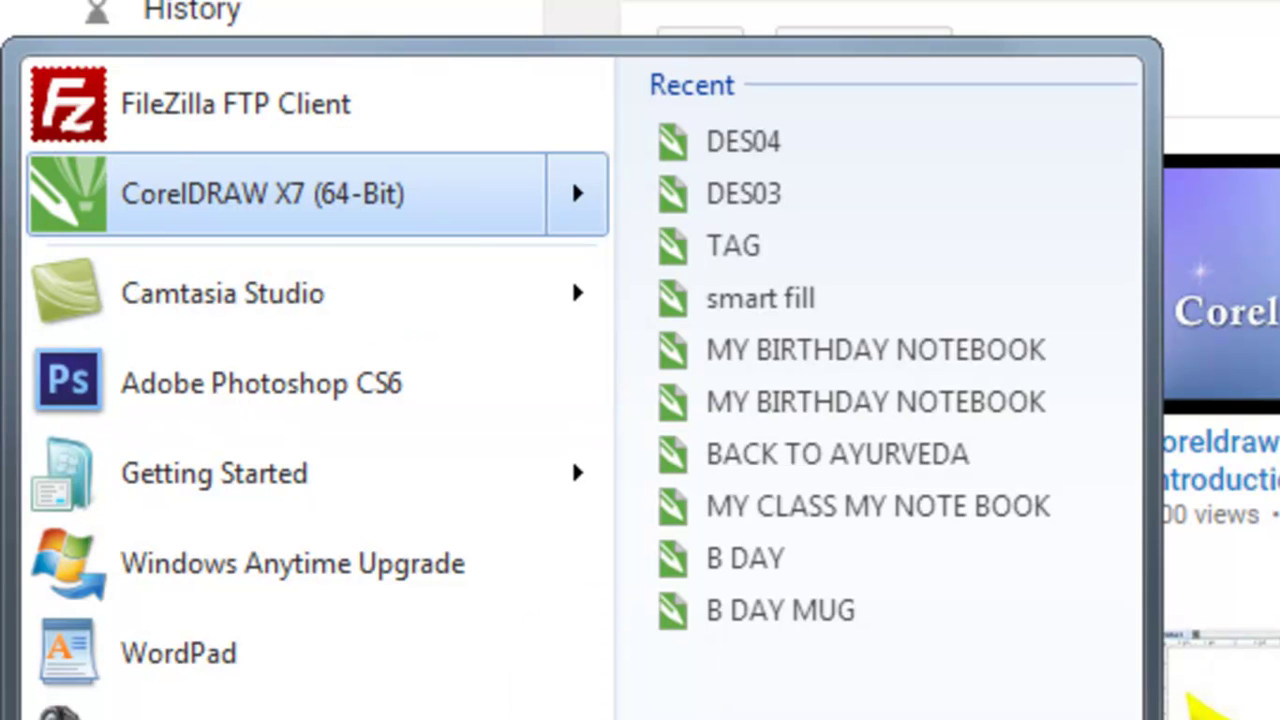
pyautogui.click(357, 218)
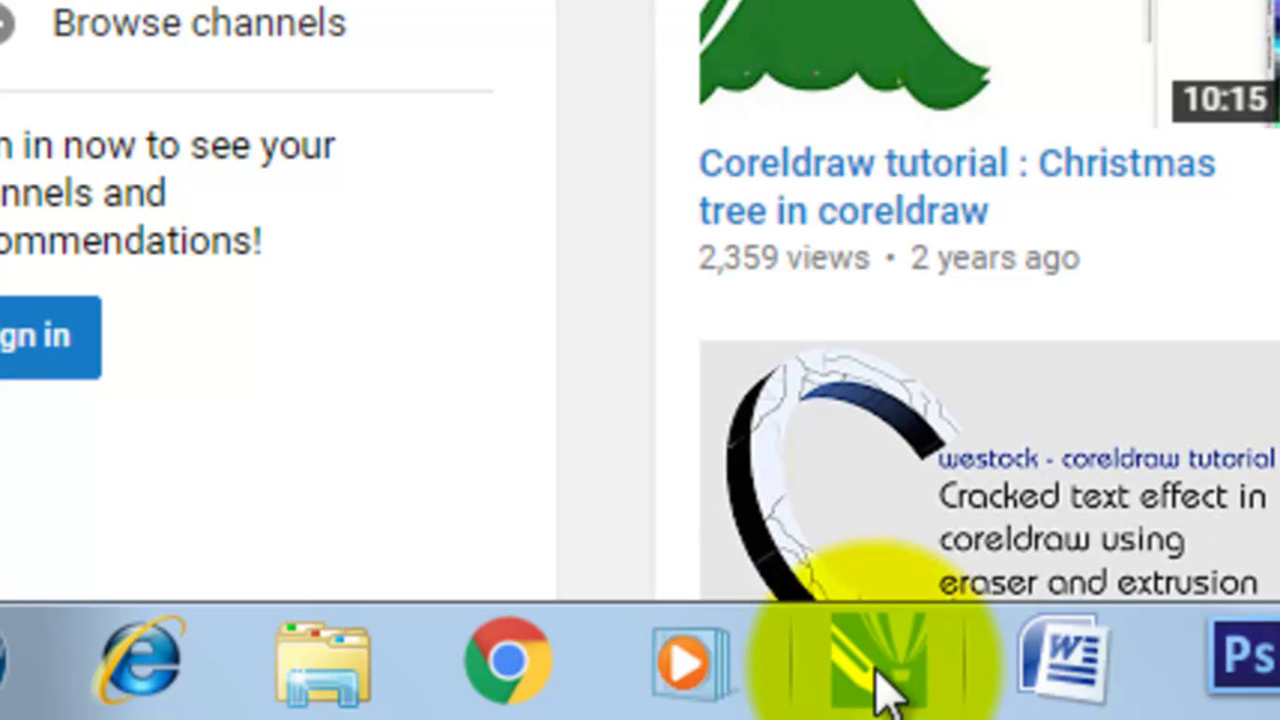
pyautogui.click(878, 685)
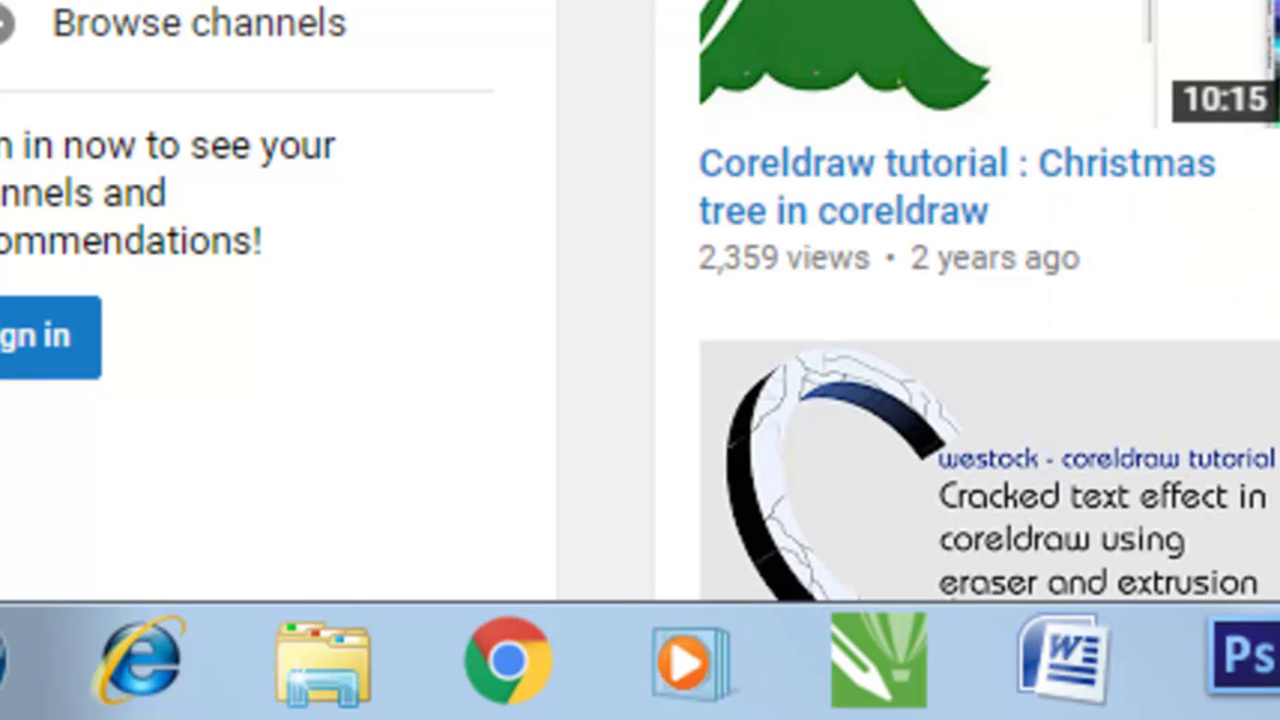
pyautogui.click(866, 657)
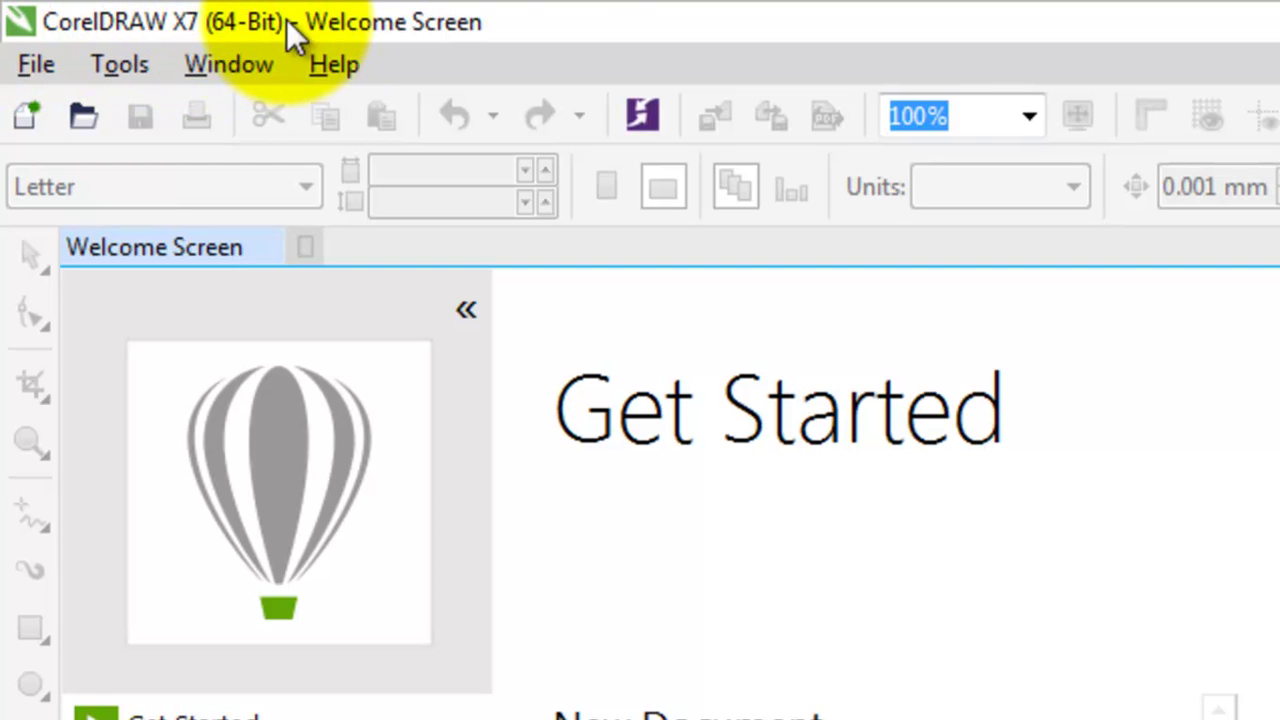
pyautogui.click(546, 24)
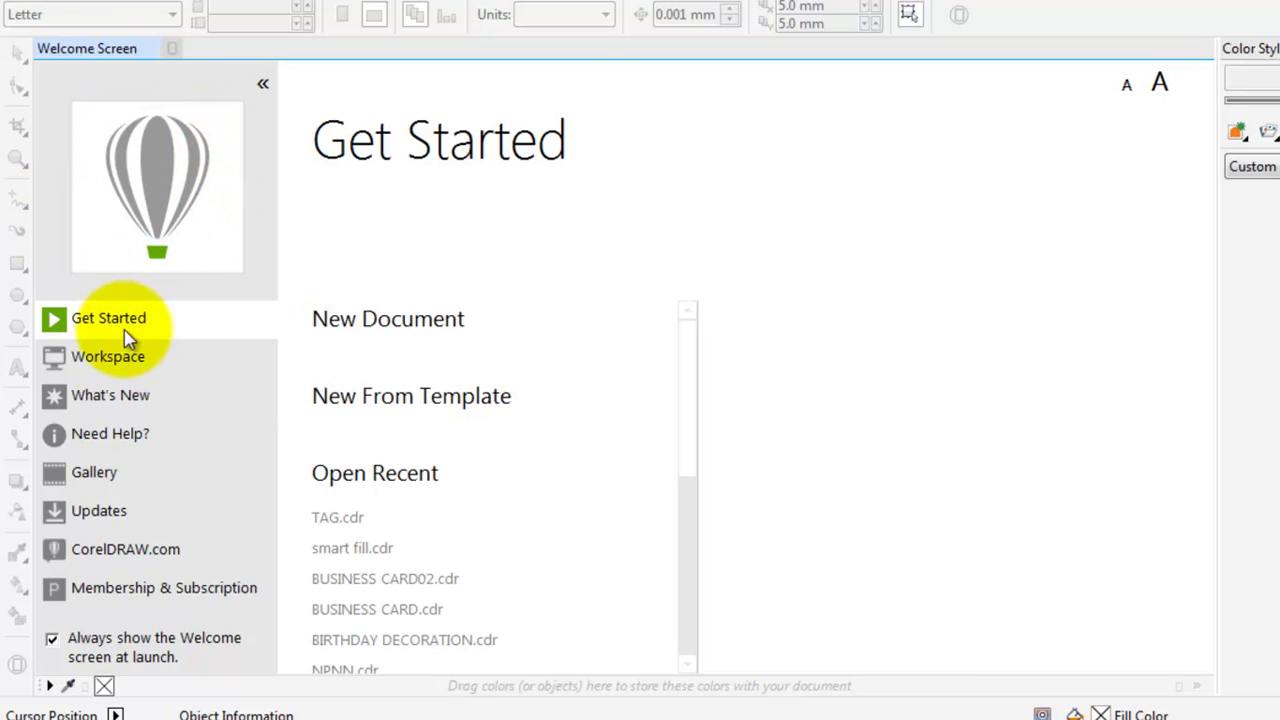
# Look through the Workspace, What's New and Need Help? pages of the Welcome Screen and return to Get Started
pyautogui.click(116, 358)
pyautogui.click(95, 403)
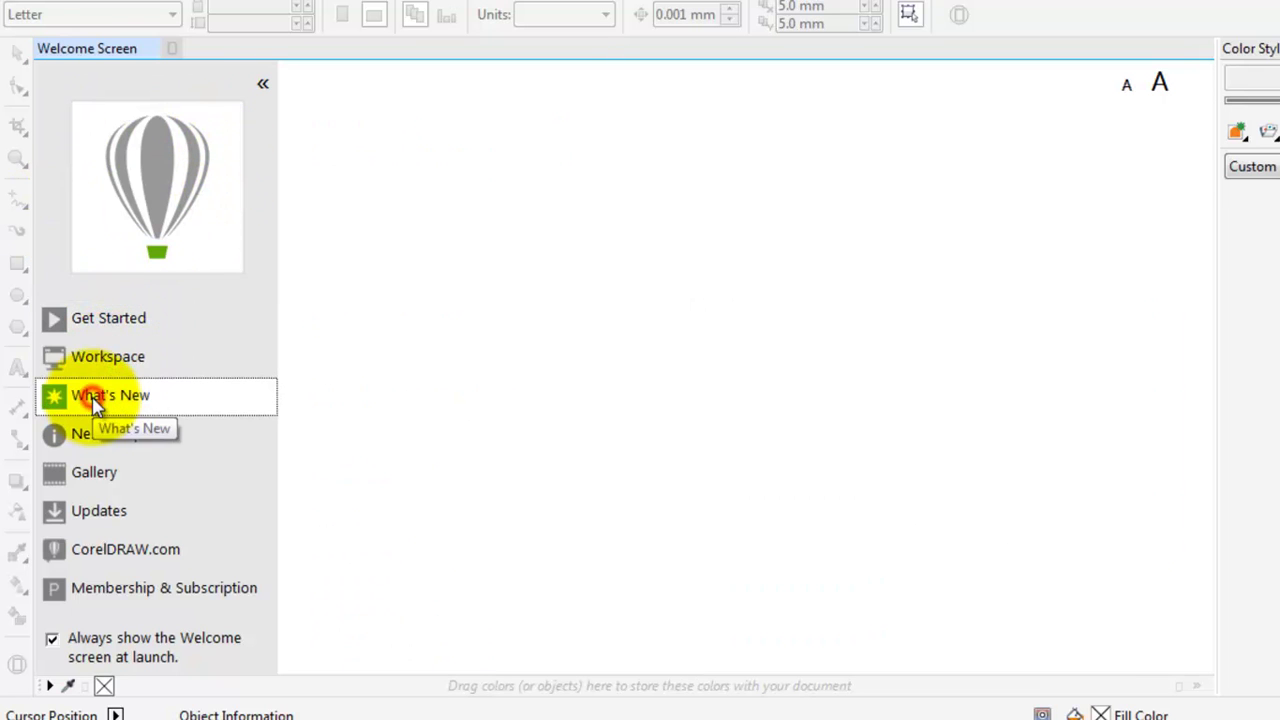
pyautogui.click(100, 432)
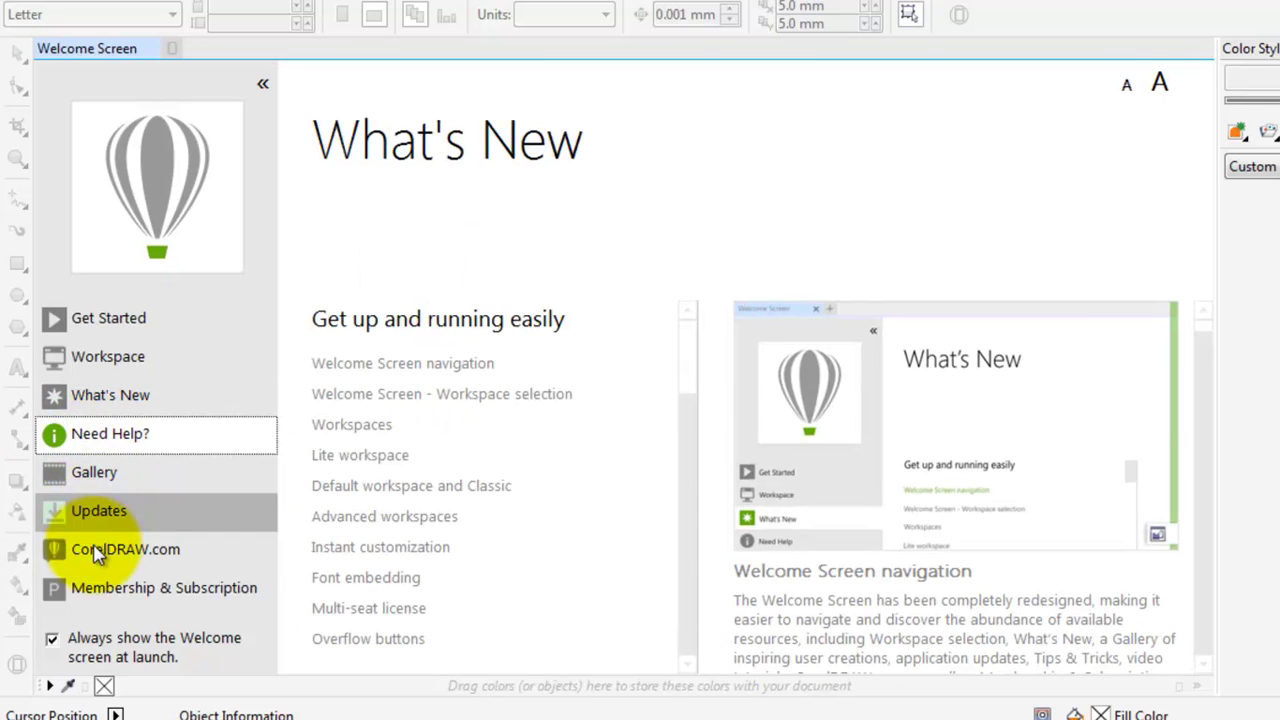
pyautogui.click(118, 328)
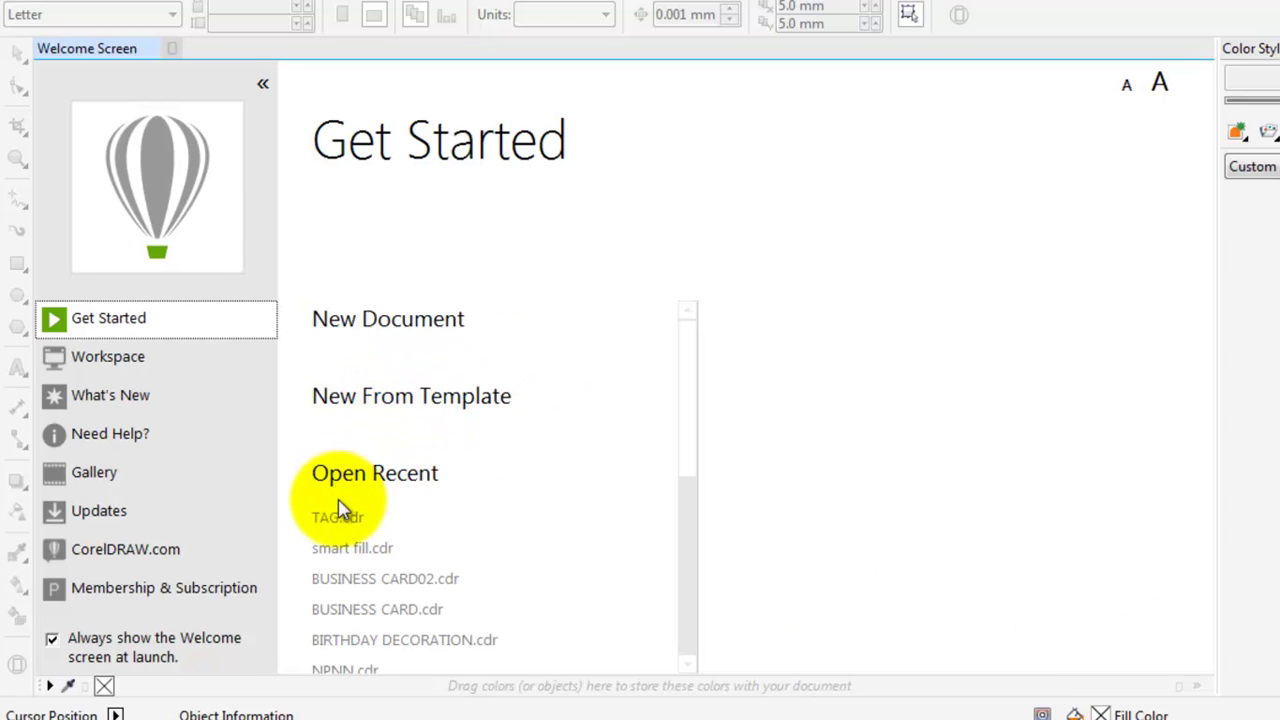
# Examine the previews and file details of the recent documents on the Get Started page
pyautogui.moveTo(343, 522)
pyautogui.moveTo(337, 551)
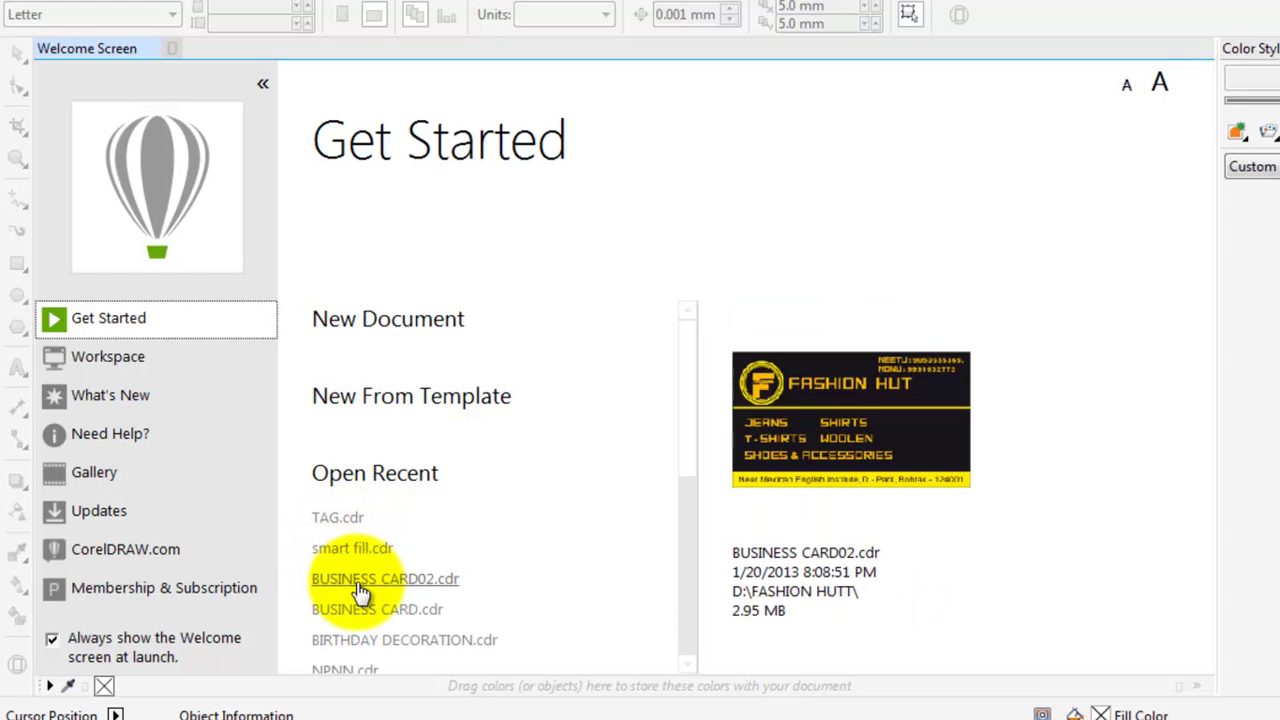
pyautogui.moveTo(692, 452); pyautogui.dragTo(694, 523)
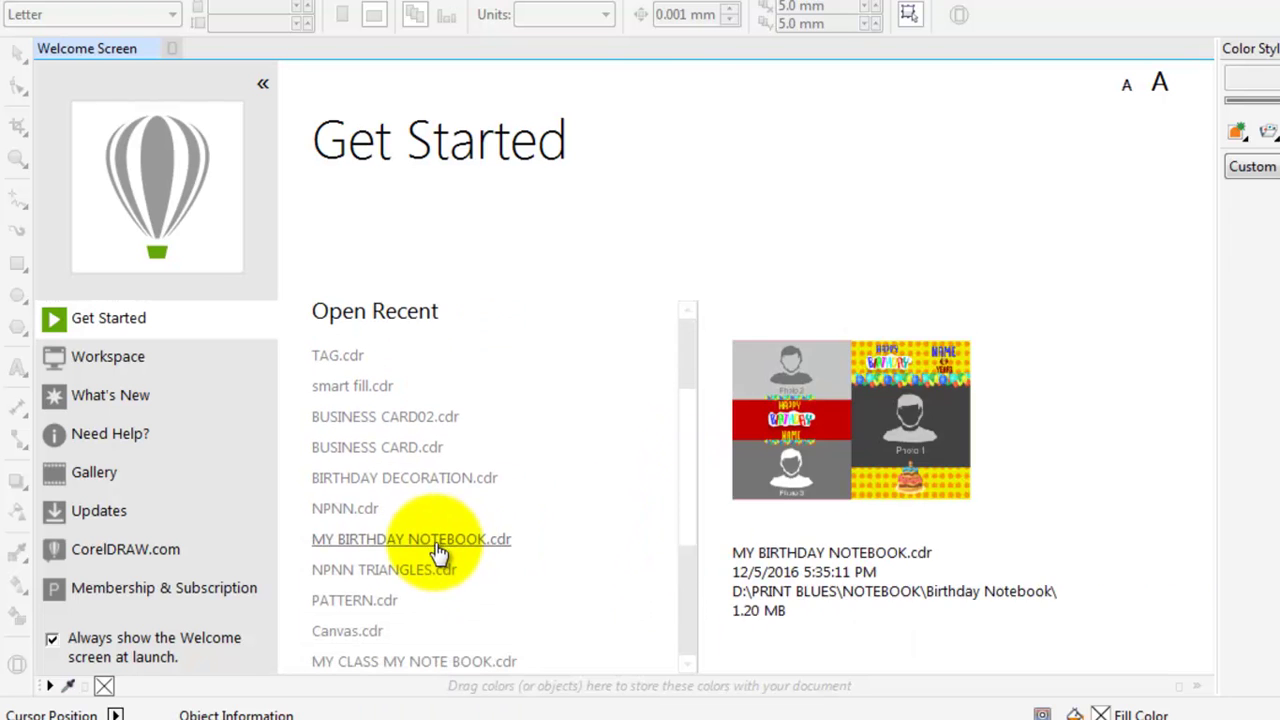
pyautogui.moveTo(438, 580)
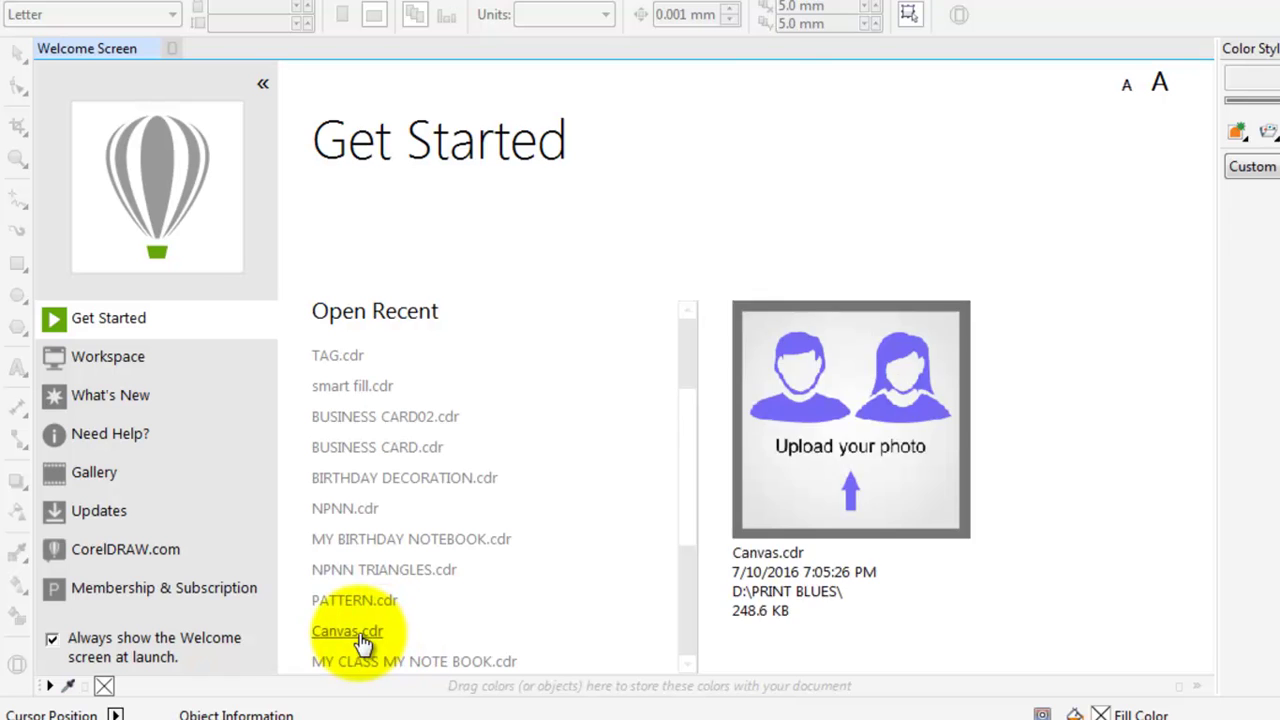
pyautogui.moveTo(355, 605)
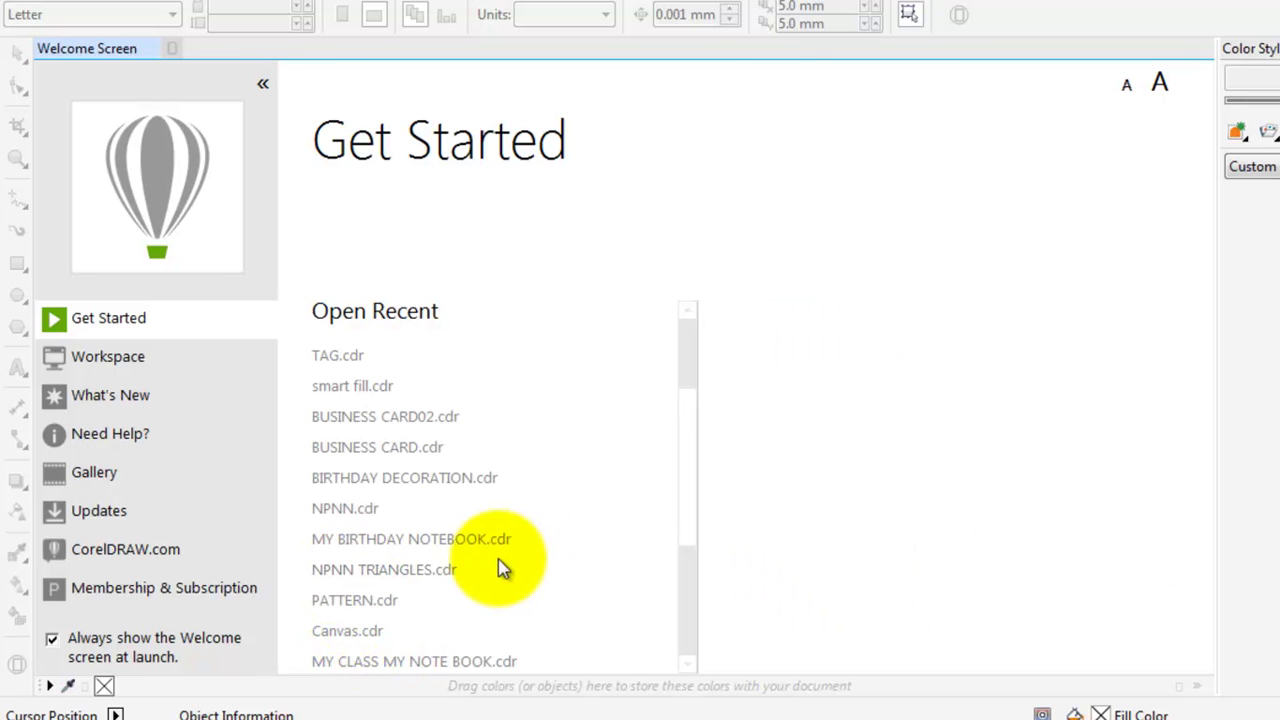
pyautogui.scroll(-1, 465, 563)
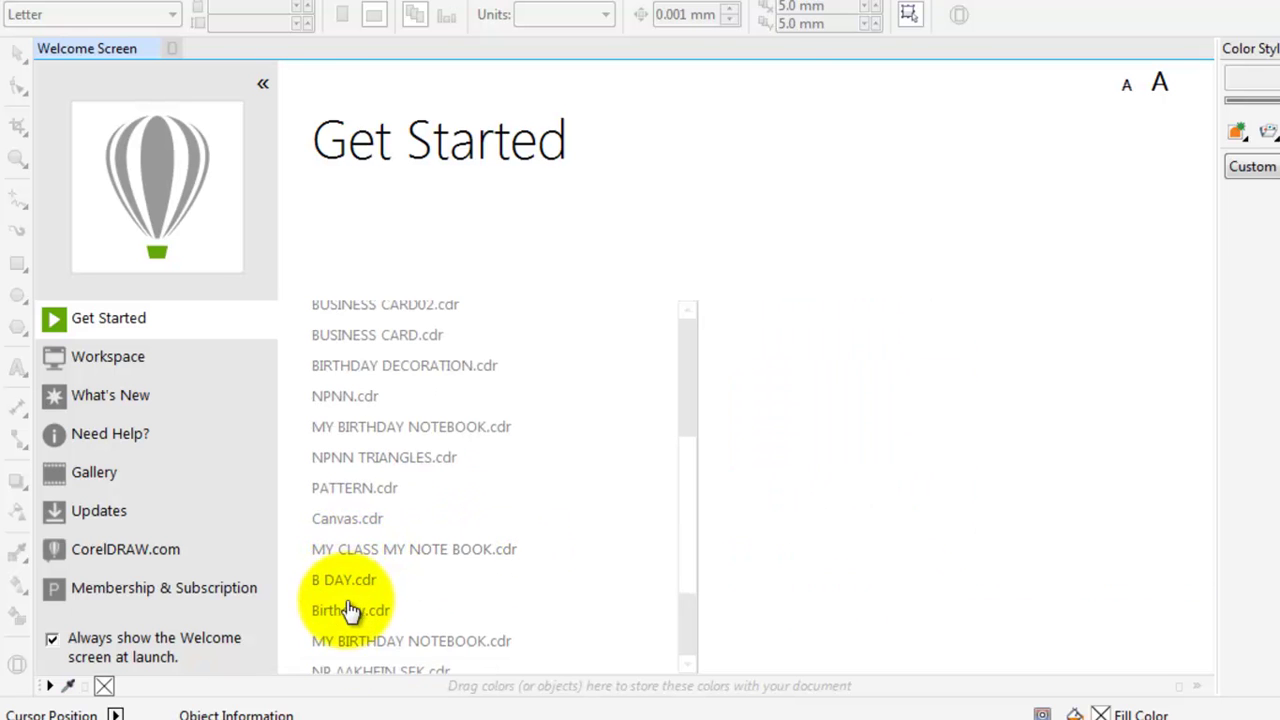
pyautogui.scroll(-1, 350, 635)
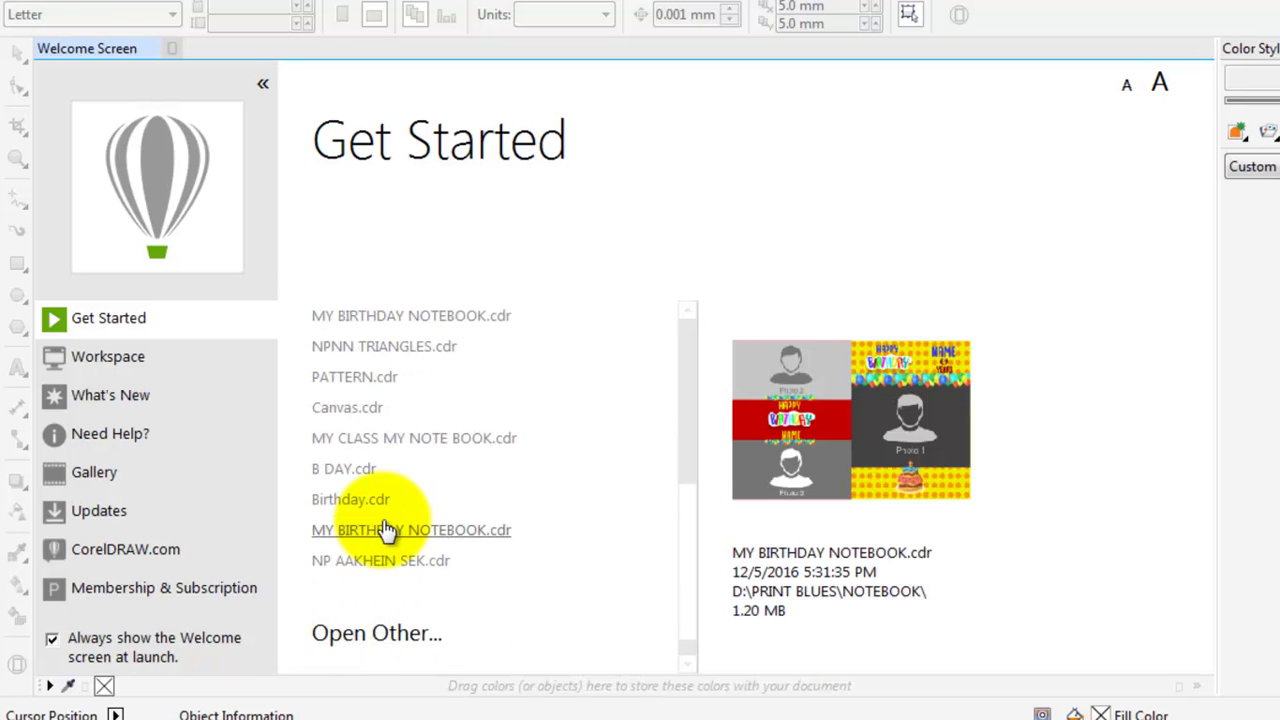
pyautogui.moveTo(375, 565)
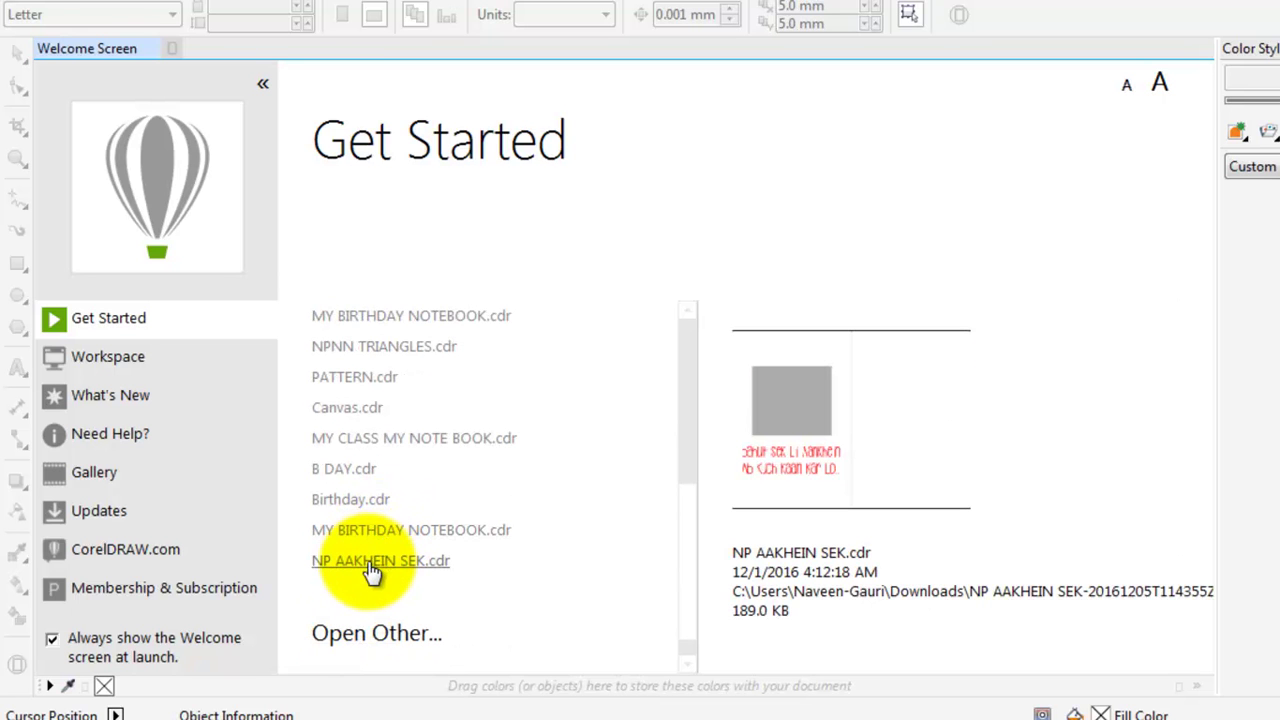
pyautogui.moveTo(485, 320)
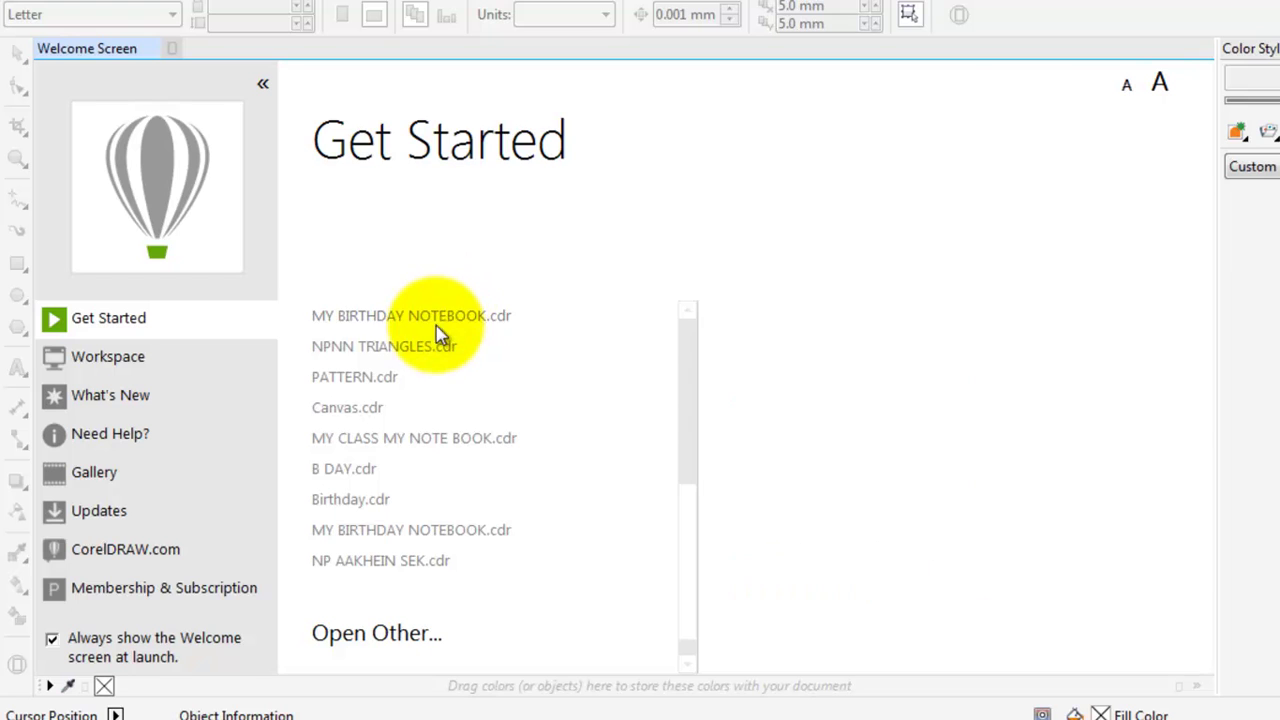
pyautogui.moveTo(688, 535); pyautogui.dragTo(700, 357)
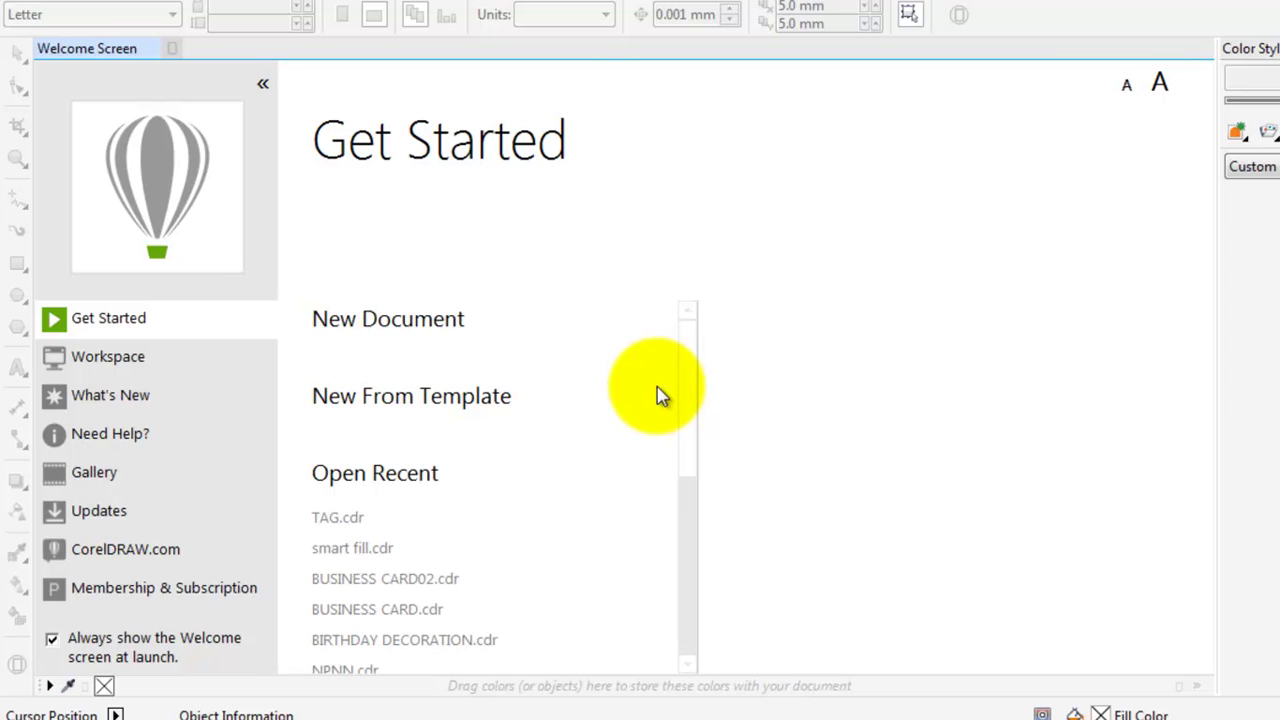
# Review the available workspaces and the What's New topics on workspace selection, workspaces and the Lite workspace
pyautogui.click(121, 366)
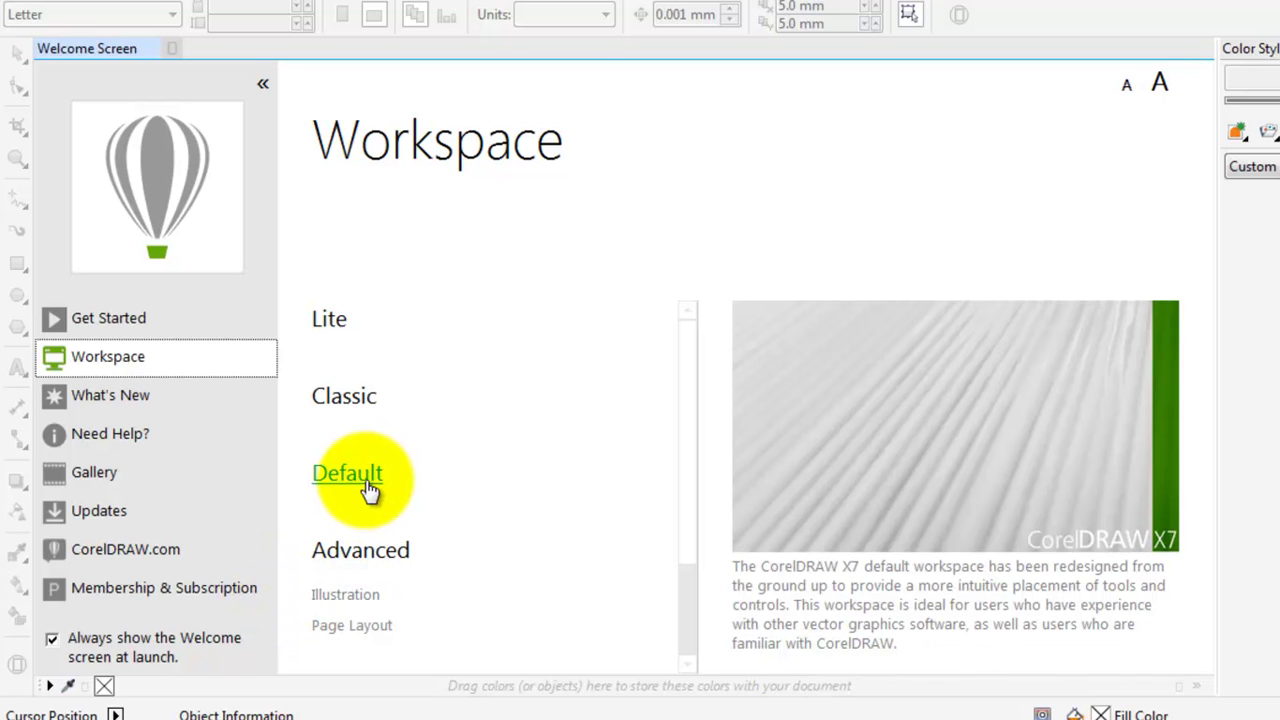
pyautogui.click(139, 396)
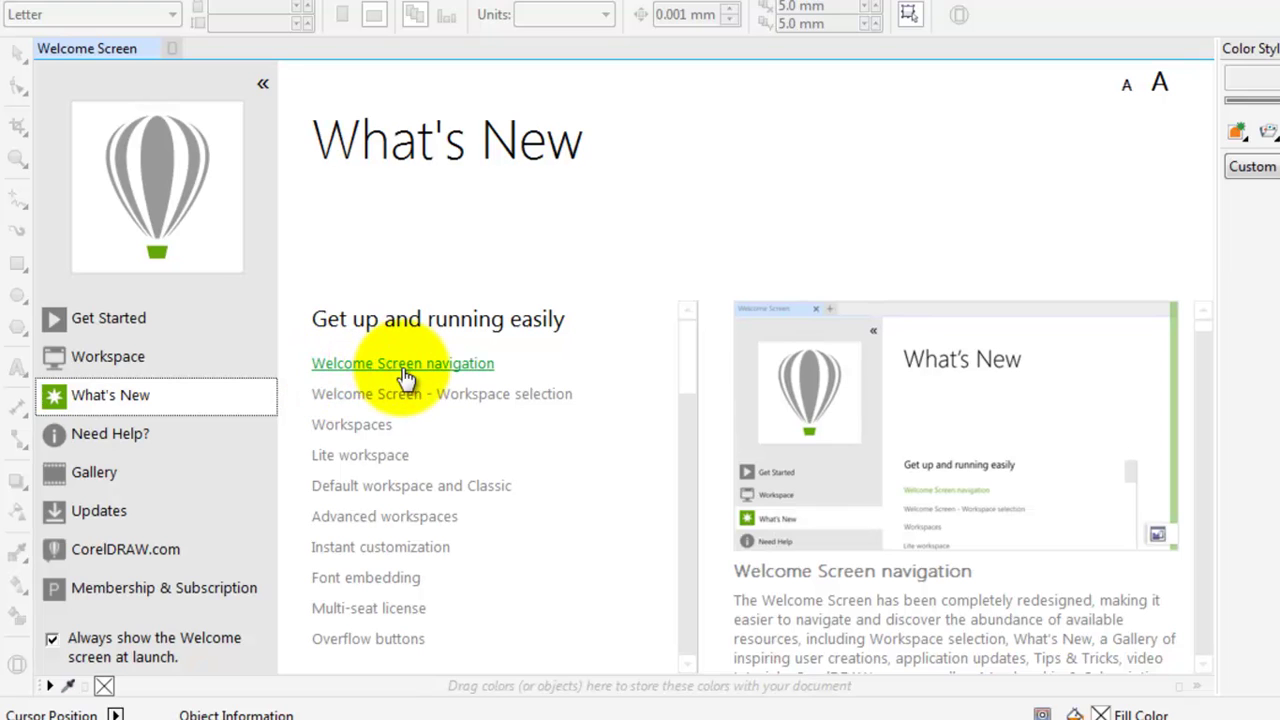
pyautogui.click(462, 400)
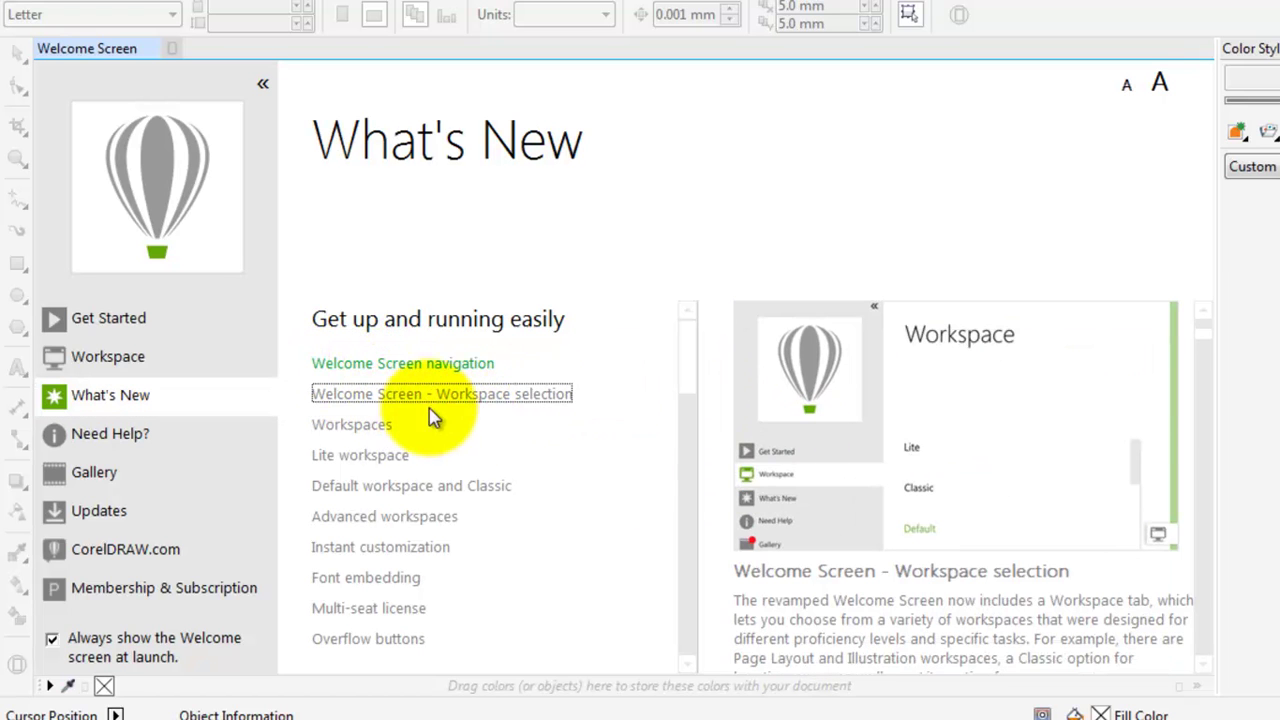
pyautogui.click(360, 425)
pyautogui.click(362, 456)
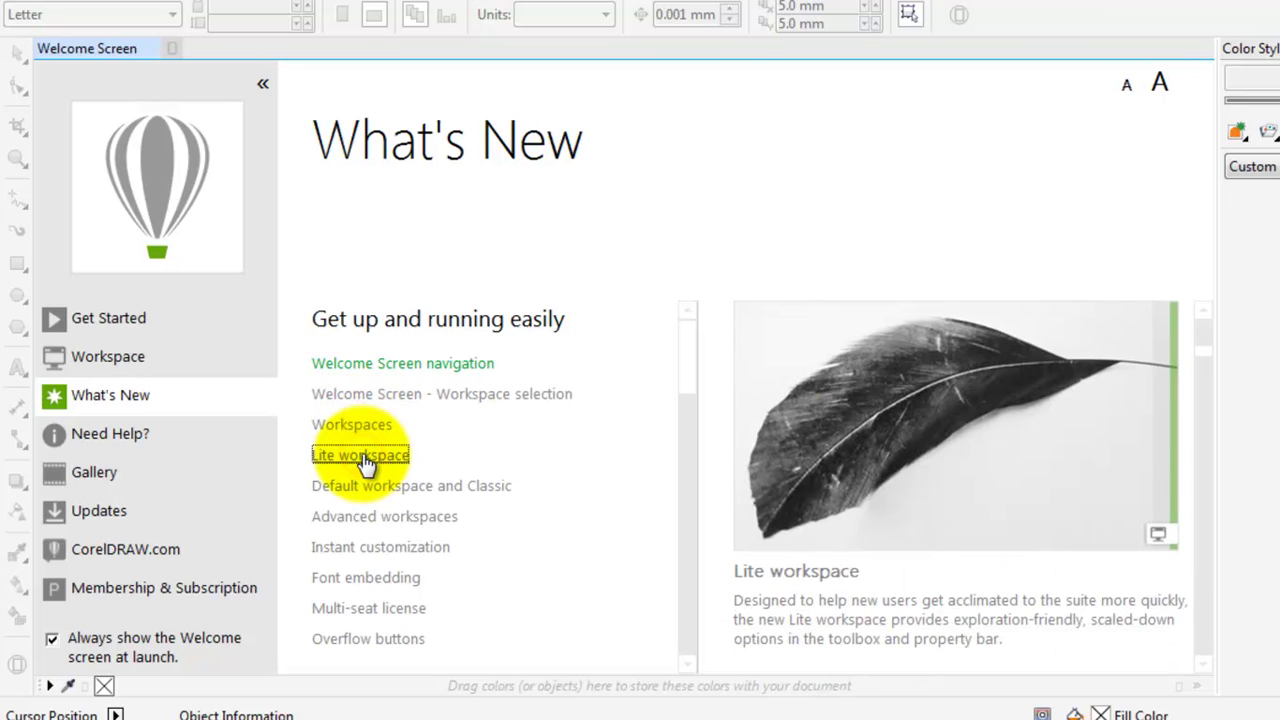
pyautogui.scroll(-10, 1200, 373)
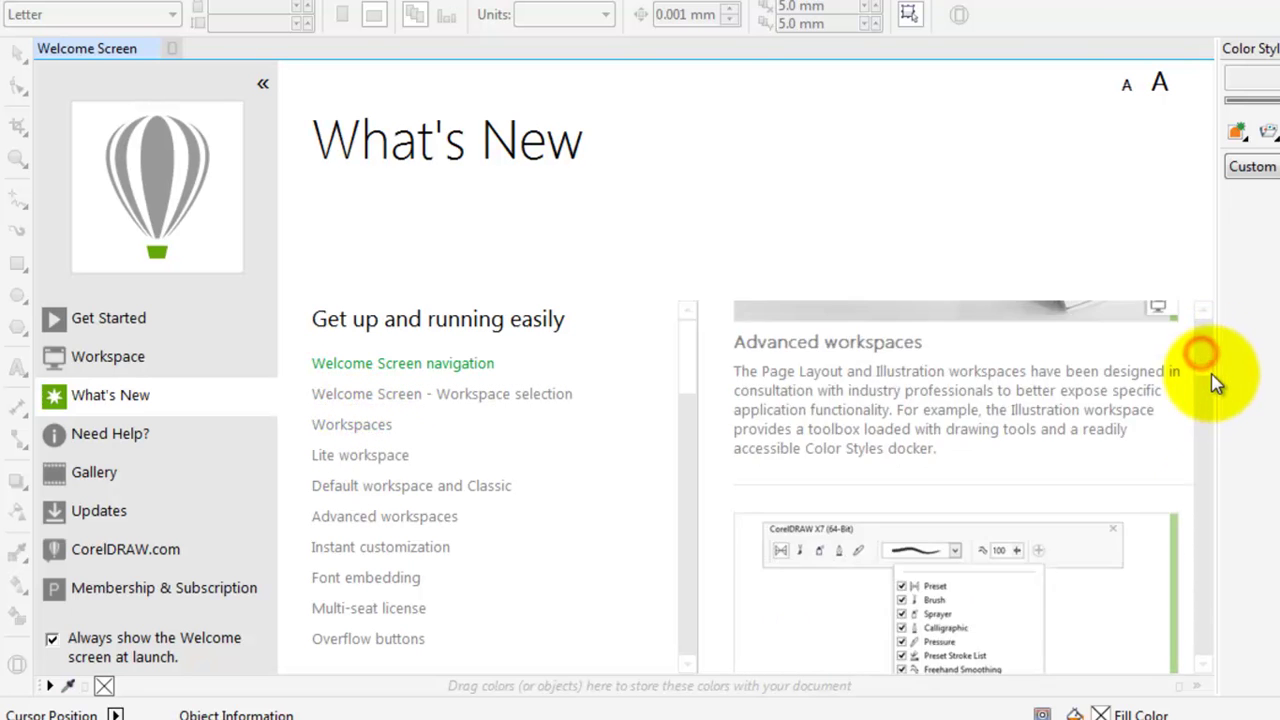
pyautogui.moveTo(1220, 416); pyautogui.dragTo(1235, 318)
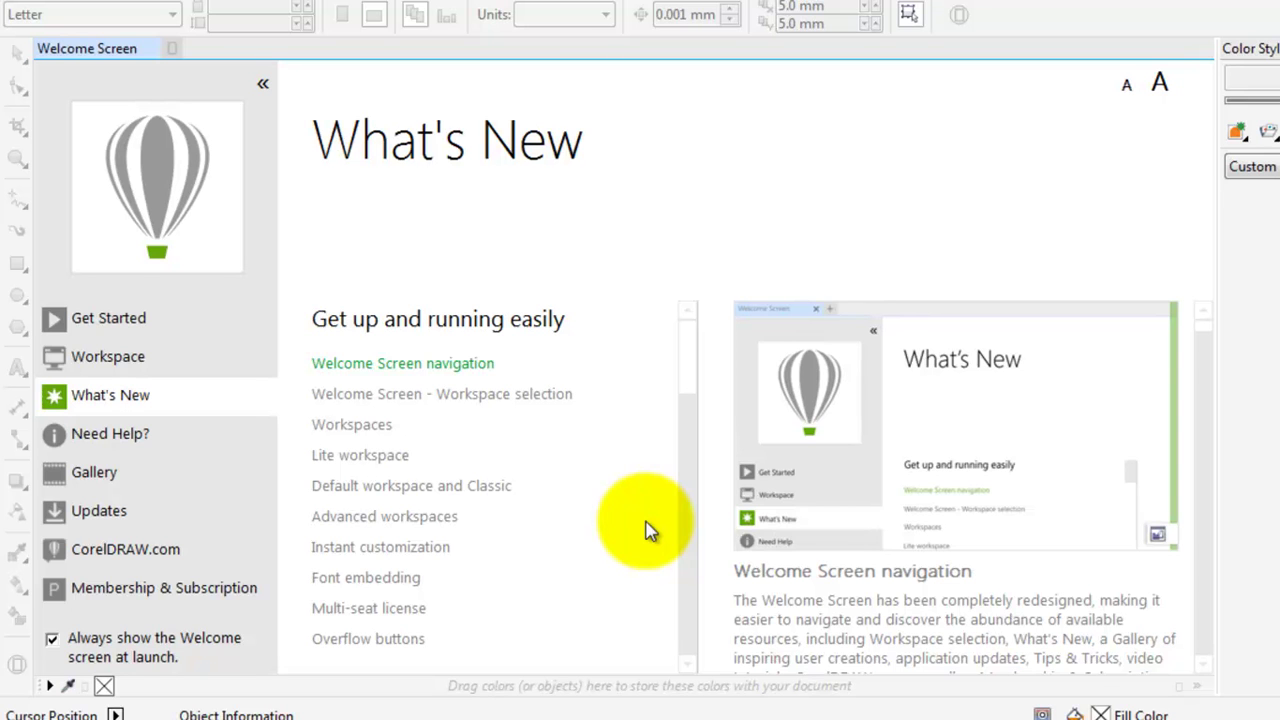
# Return to the Get Started page and turn off always showing the Welcome Screen at launch
pyautogui.click(101, 318)
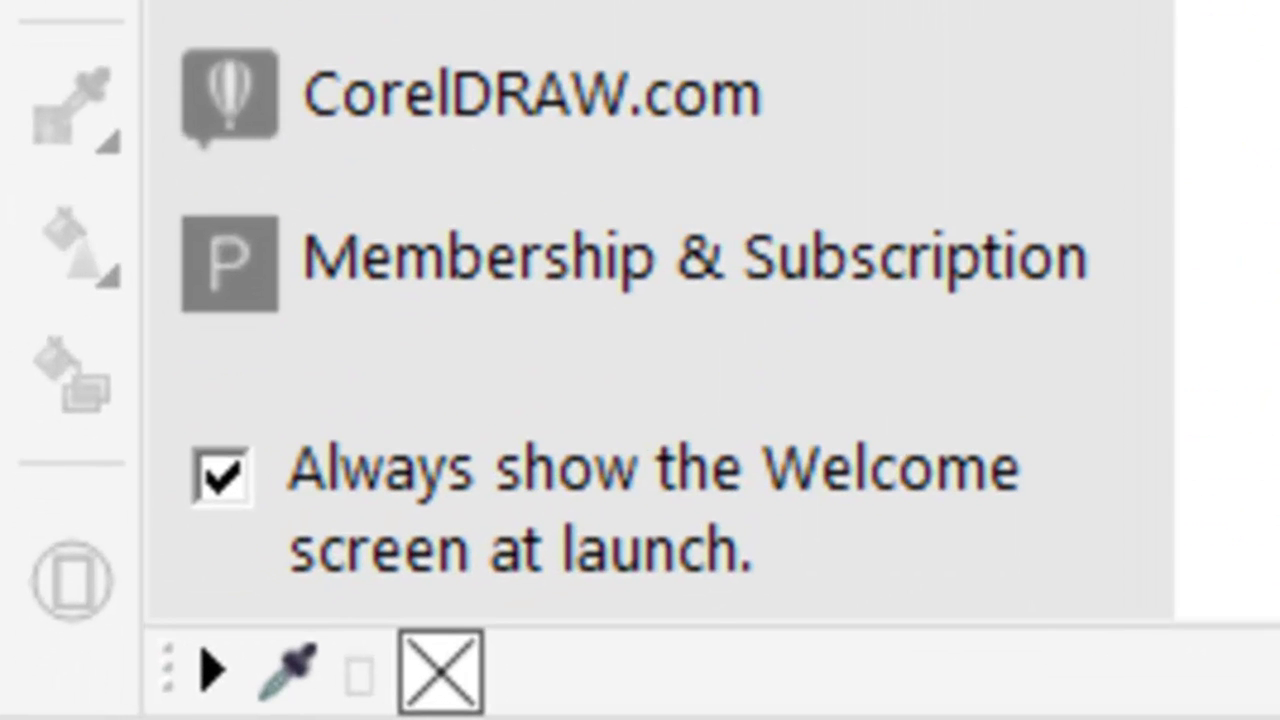
pyautogui.click(221, 476)
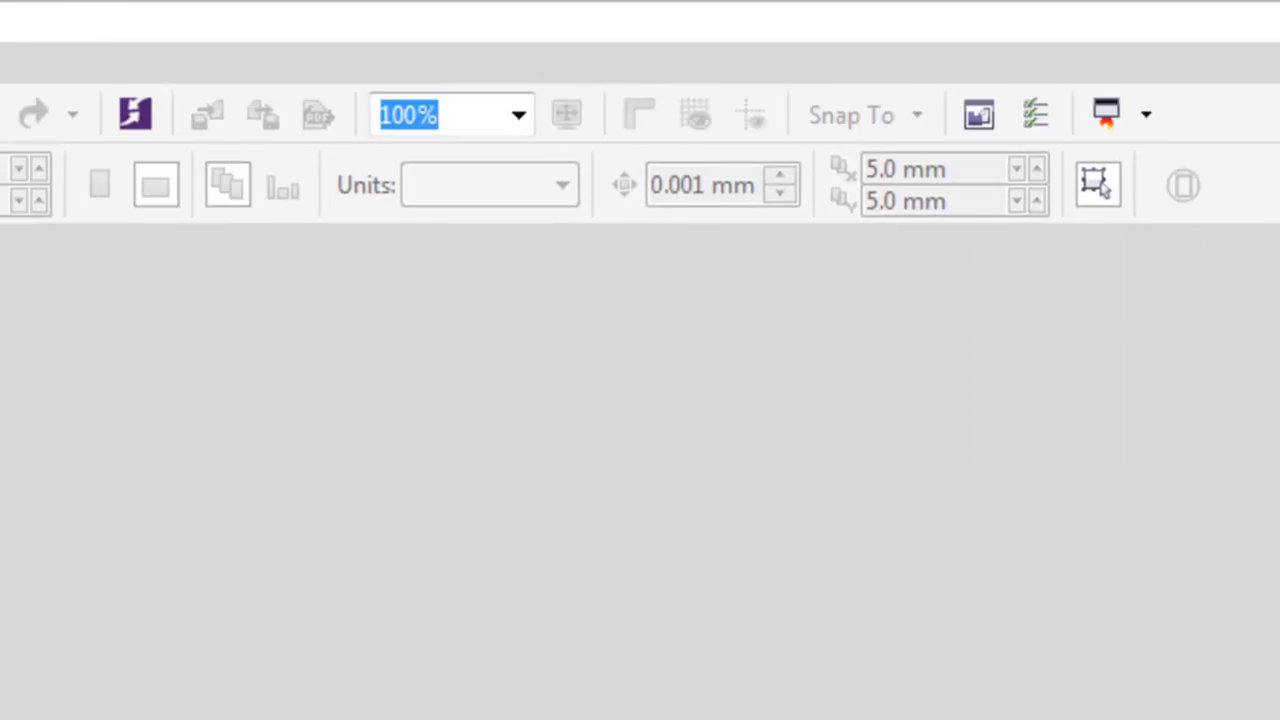
pyautogui.press('Right')
pyautogui.press('Right')
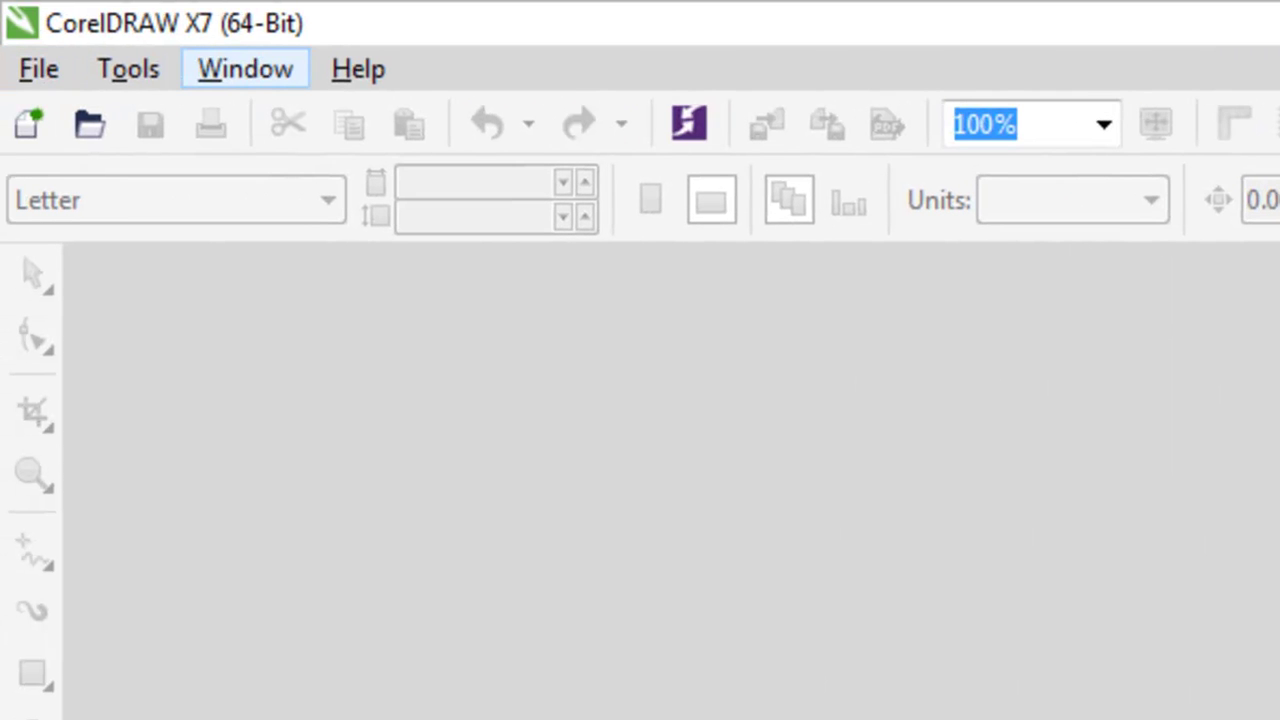
pyautogui.press('Escape')
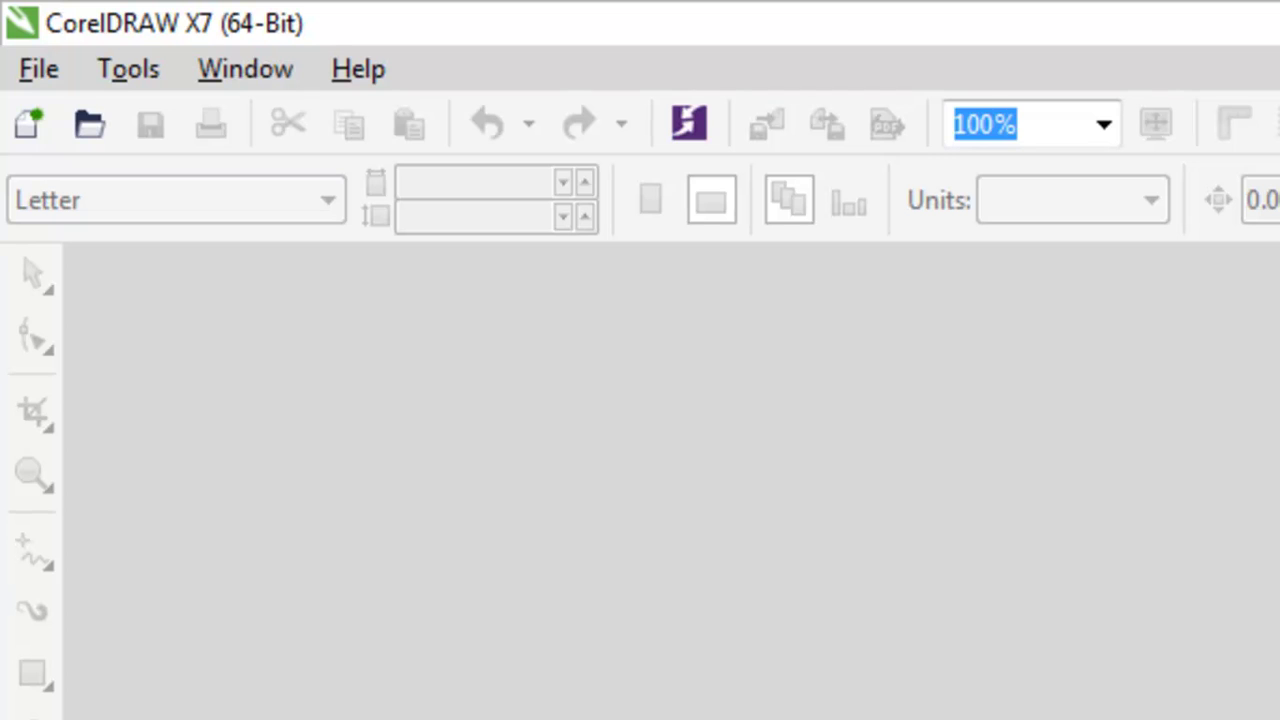
pyautogui.press('alt')
pyautogui.press('Down')
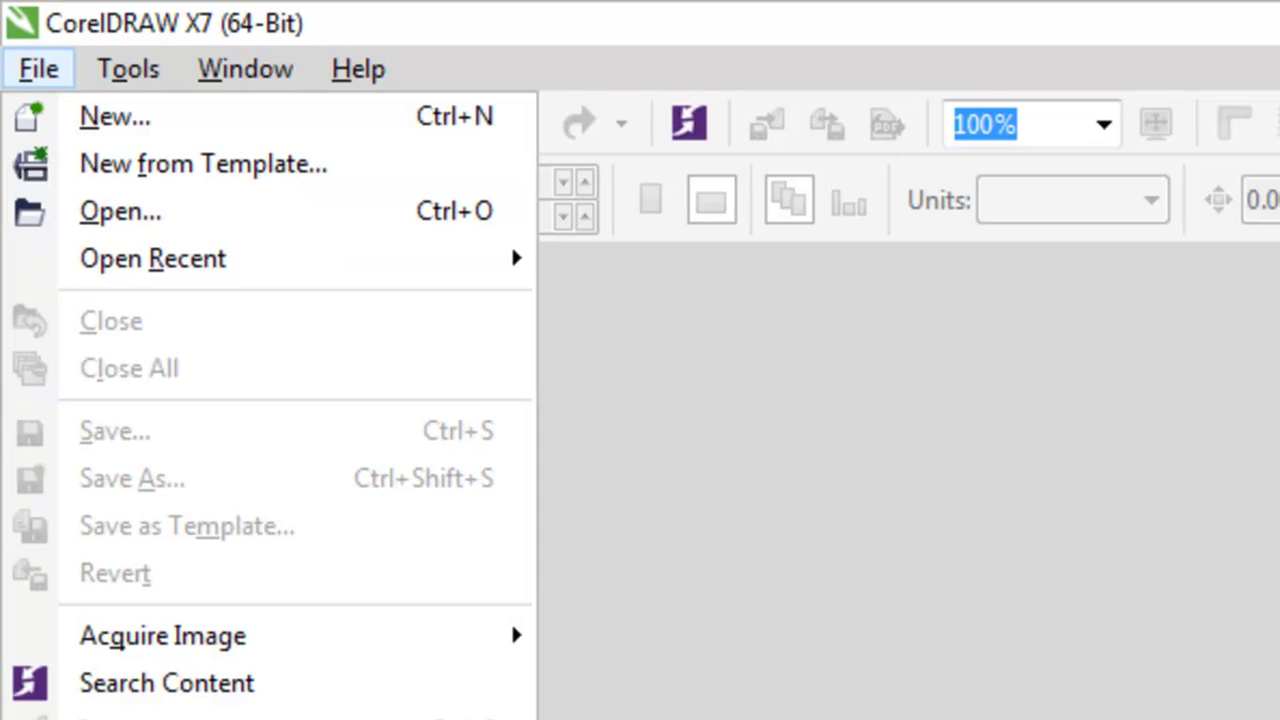
pyautogui.press('Escape')
pyautogui.press('Right')
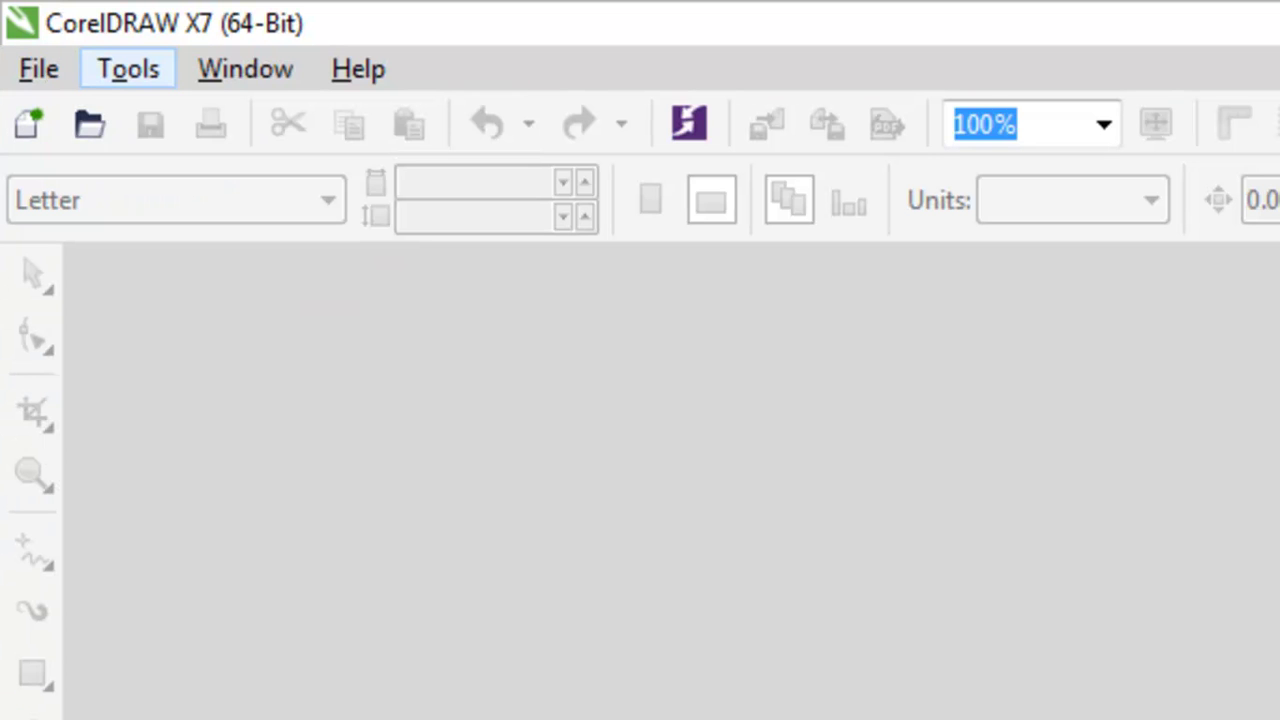
pyautogui.press('Down')
pyautogui.press('Escape')
pyautogui.press('Escape')
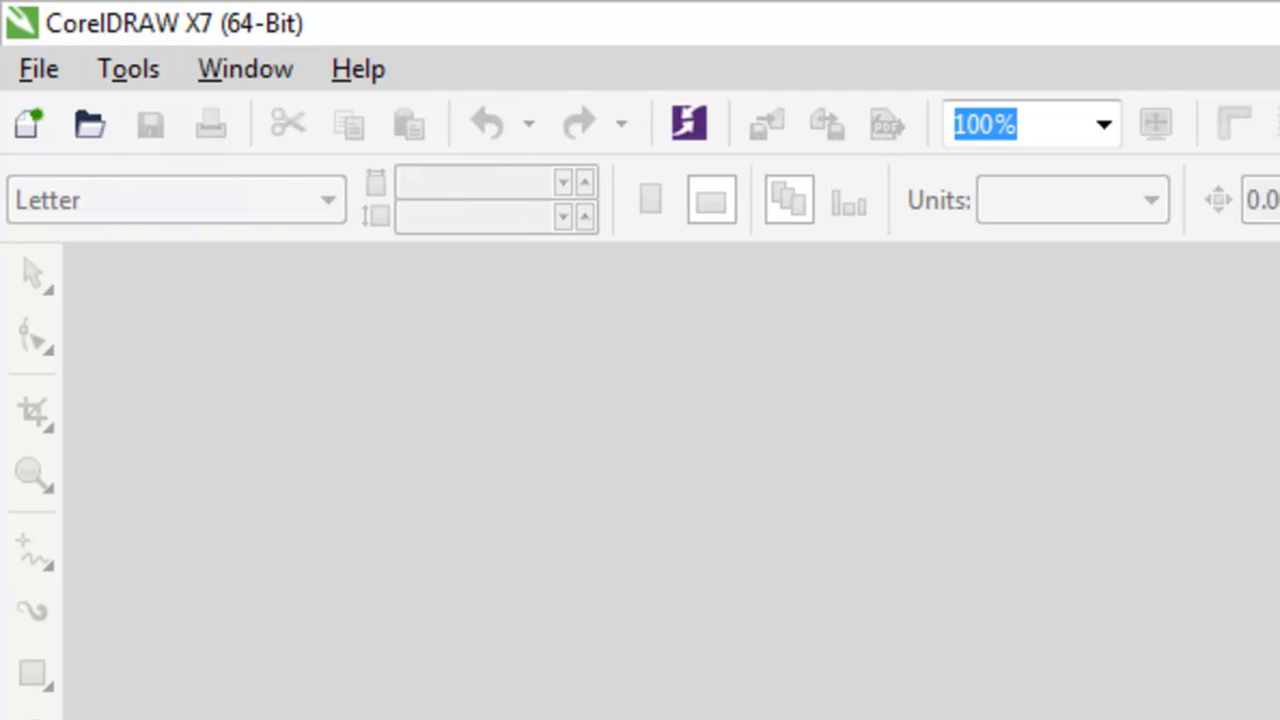
# Look through the commands available in the File, Tools, Window and Help menus while no document is open
pyautogui.press('alt')
pyautogui.press('Down')
pyautogui.press('Down')
pyautogui.press('Down')
pyautogui.press('Down')
pyautogui.press('Down')
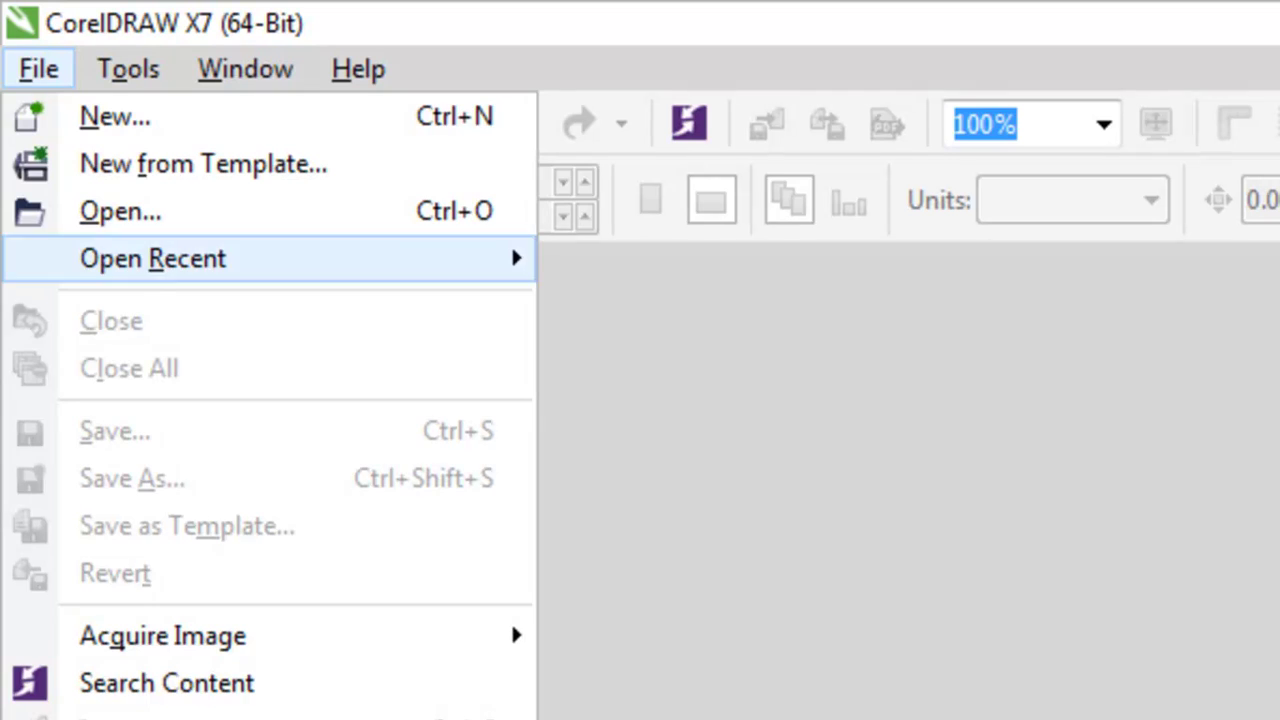
pyautogui.press('Escape')
pyautogui.press('Right')
pyautogui.press('Down')
pyautogui.press('Right')
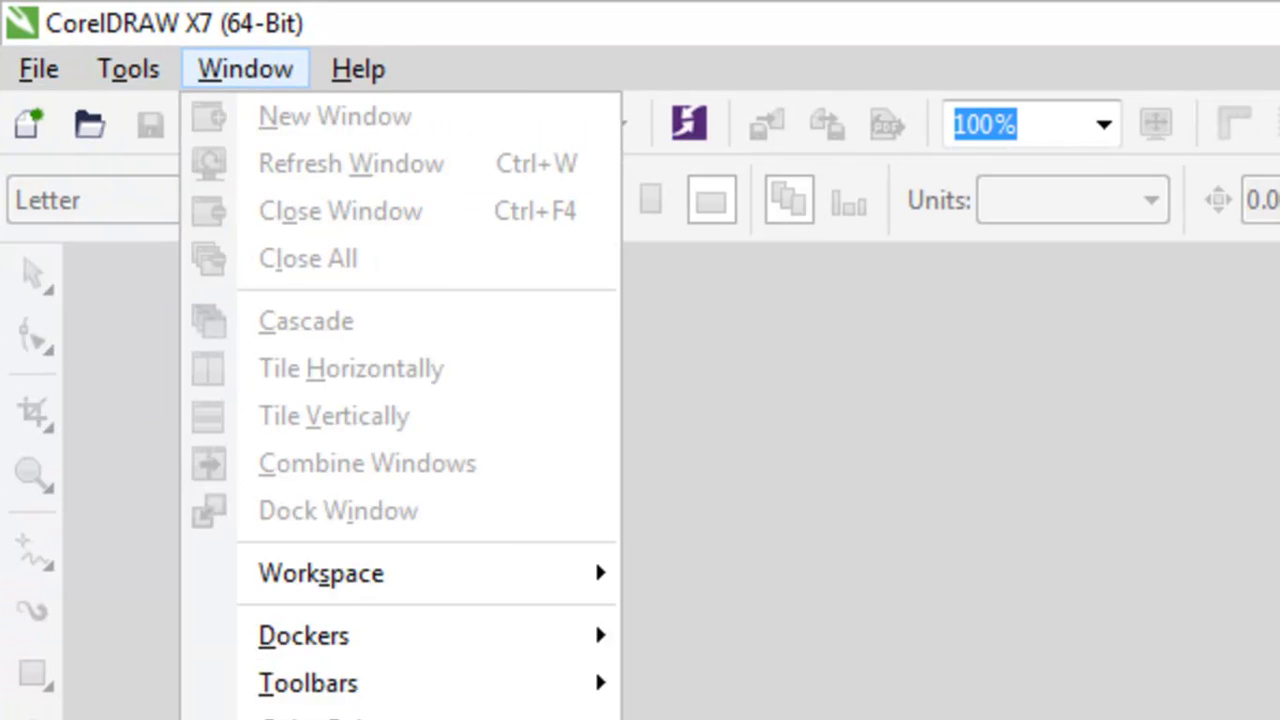
pyautogui.press('Right')
pyautogui.press('alt')
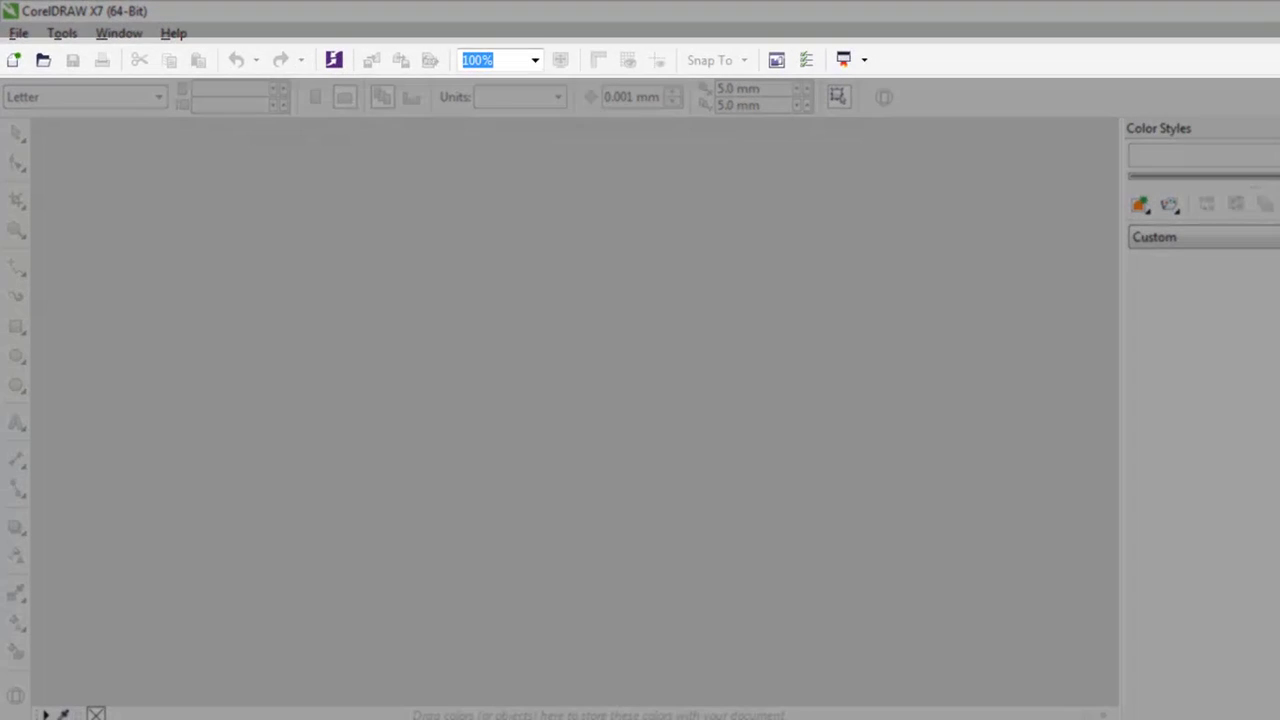
# Review the list of toolbars that can be shown or hidden, including the Lock Toolbars option
pyautogui.rightClick(922, 58)
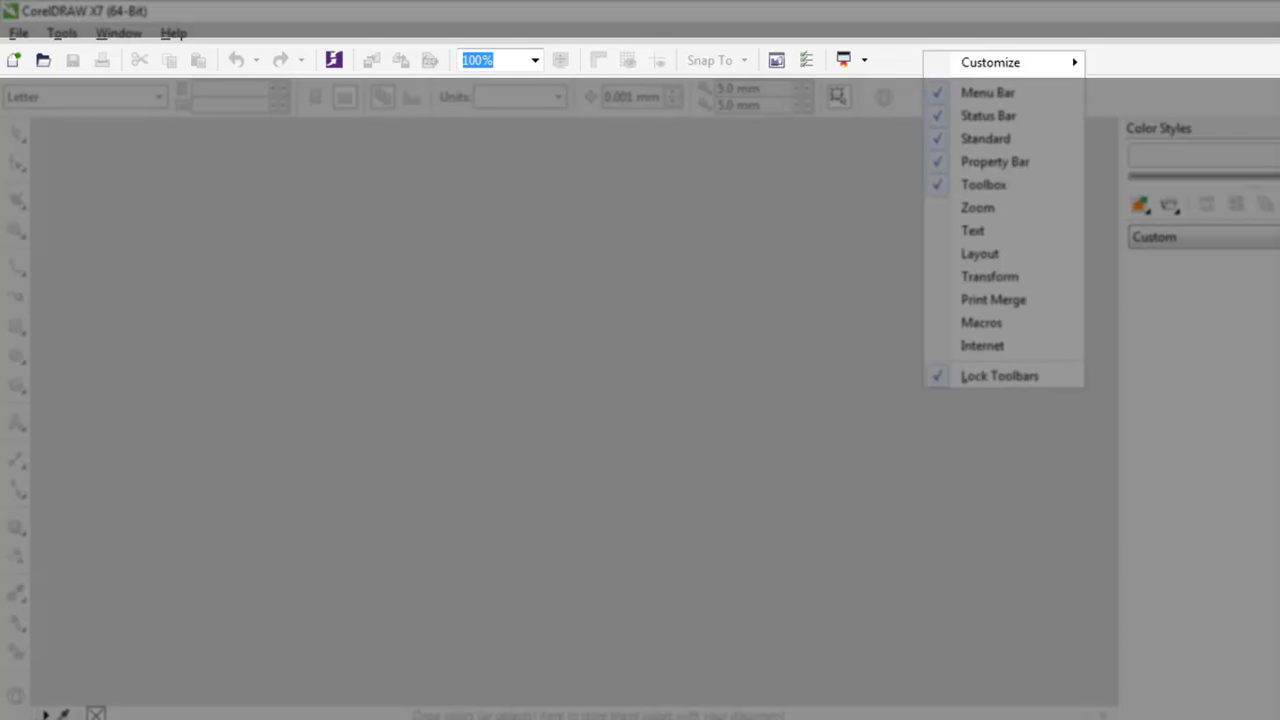
pyautogui.press('Escape')
pyautogui.rightClick(901, 57)
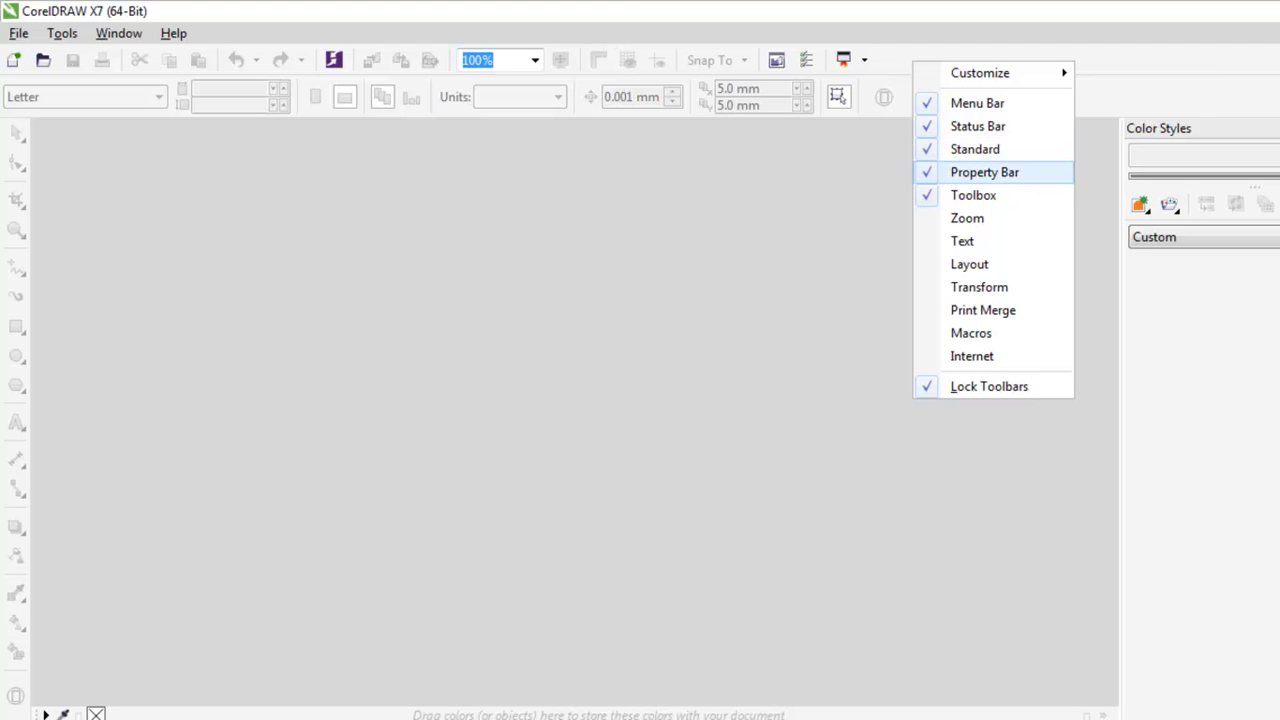
pyautogui.press('Escape')
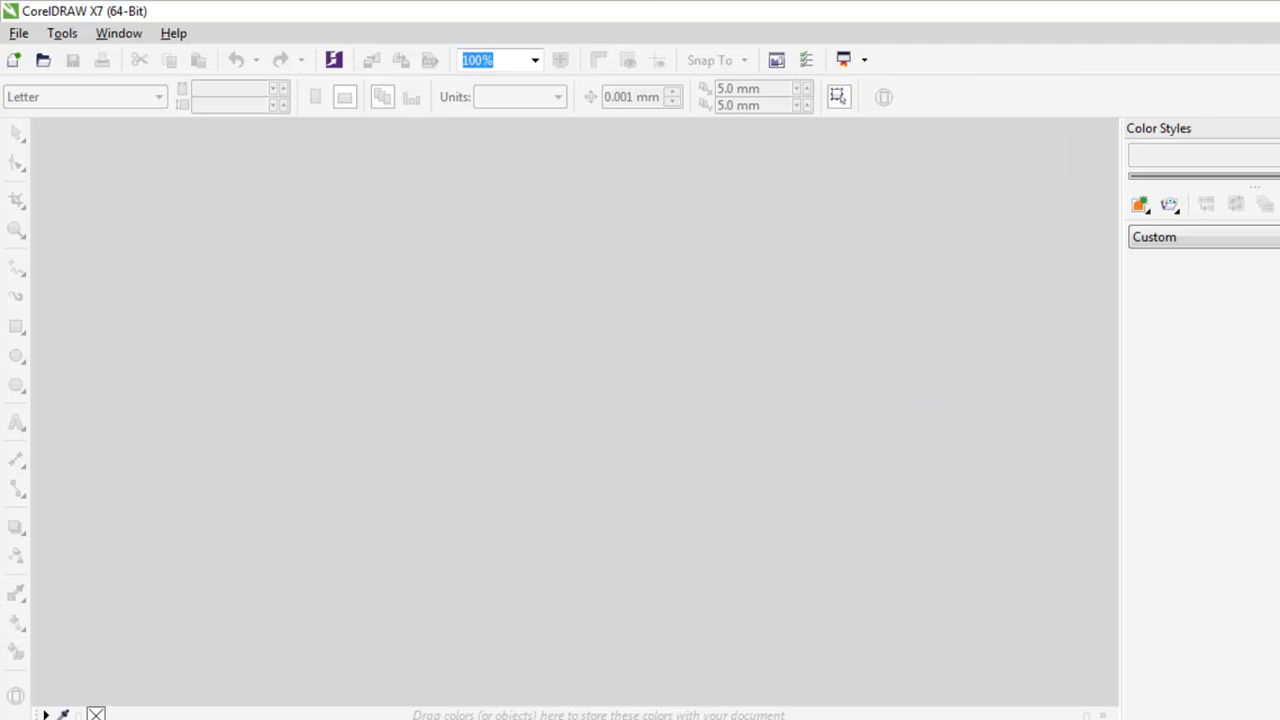
# Hide the Property Bar and the Standard toolbar
pyautogui.rightClick(958, 92)
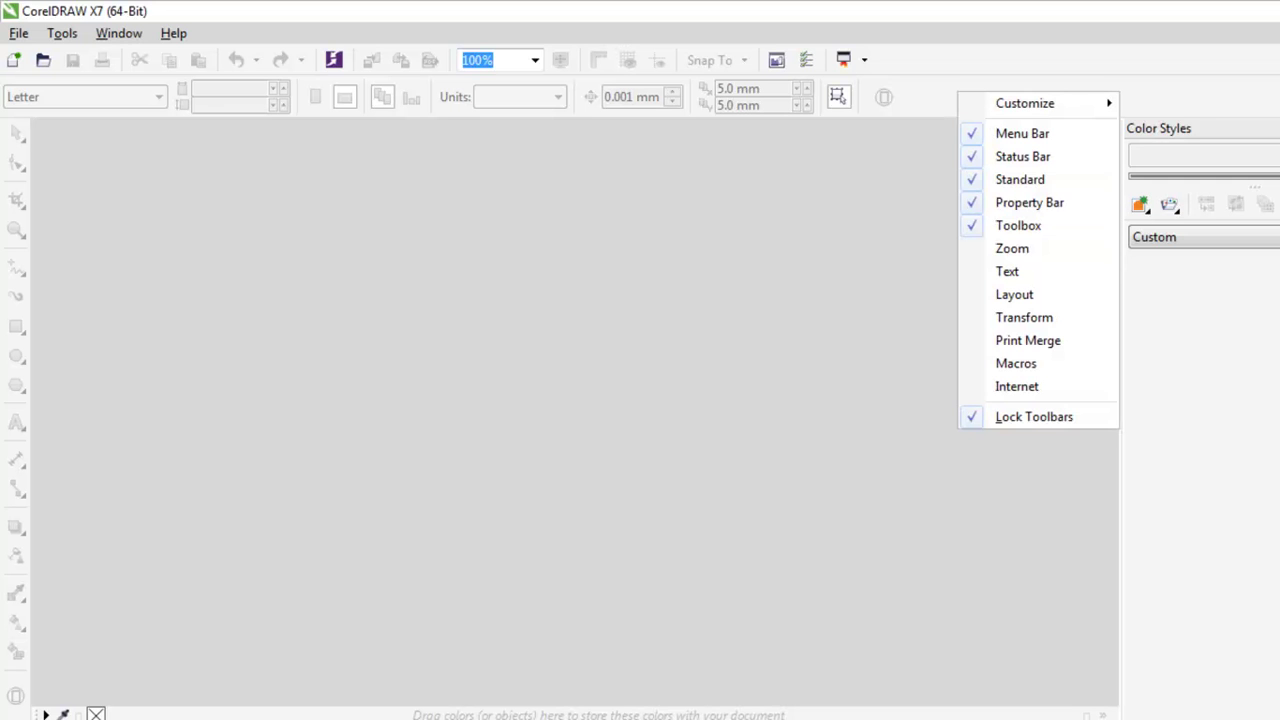
pyautogui.click(1029, 202)
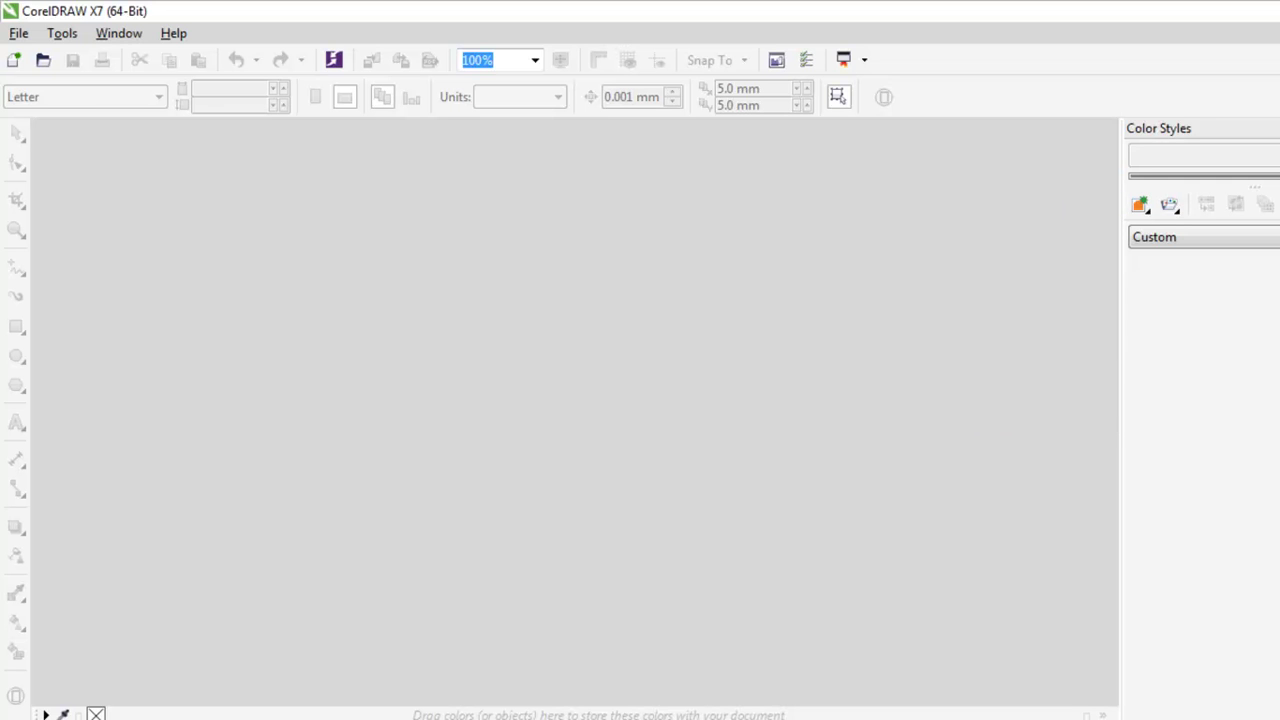
pyautogui.rightClick(931, 59)
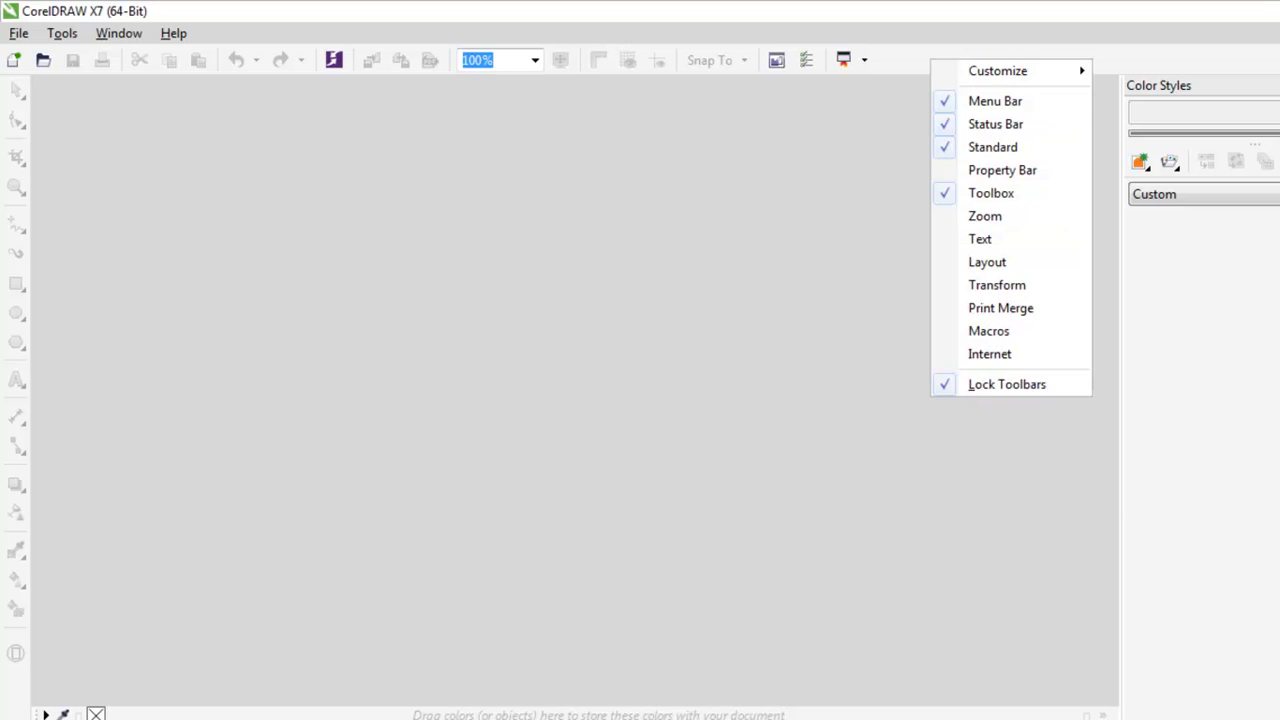
pyautogui.click(993, 147)
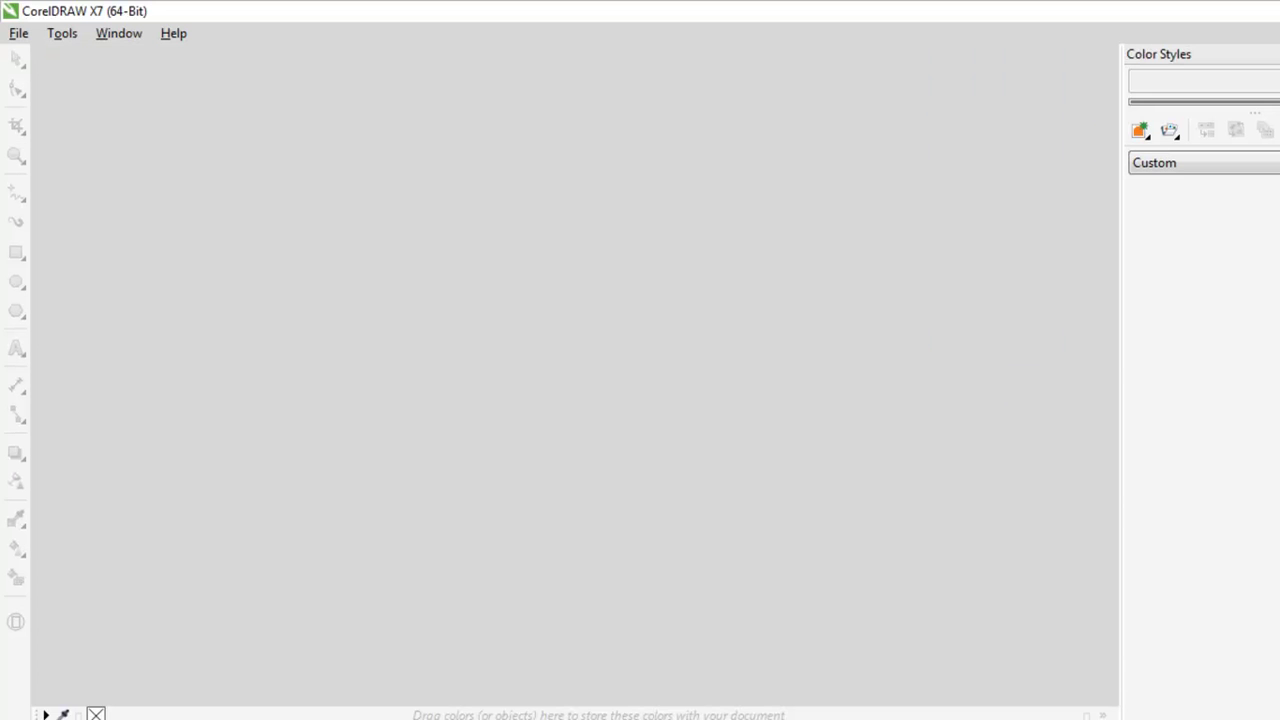
# Show the Standard toolbar and the Property Bar again
pyautogui.rightClick(909, 31)
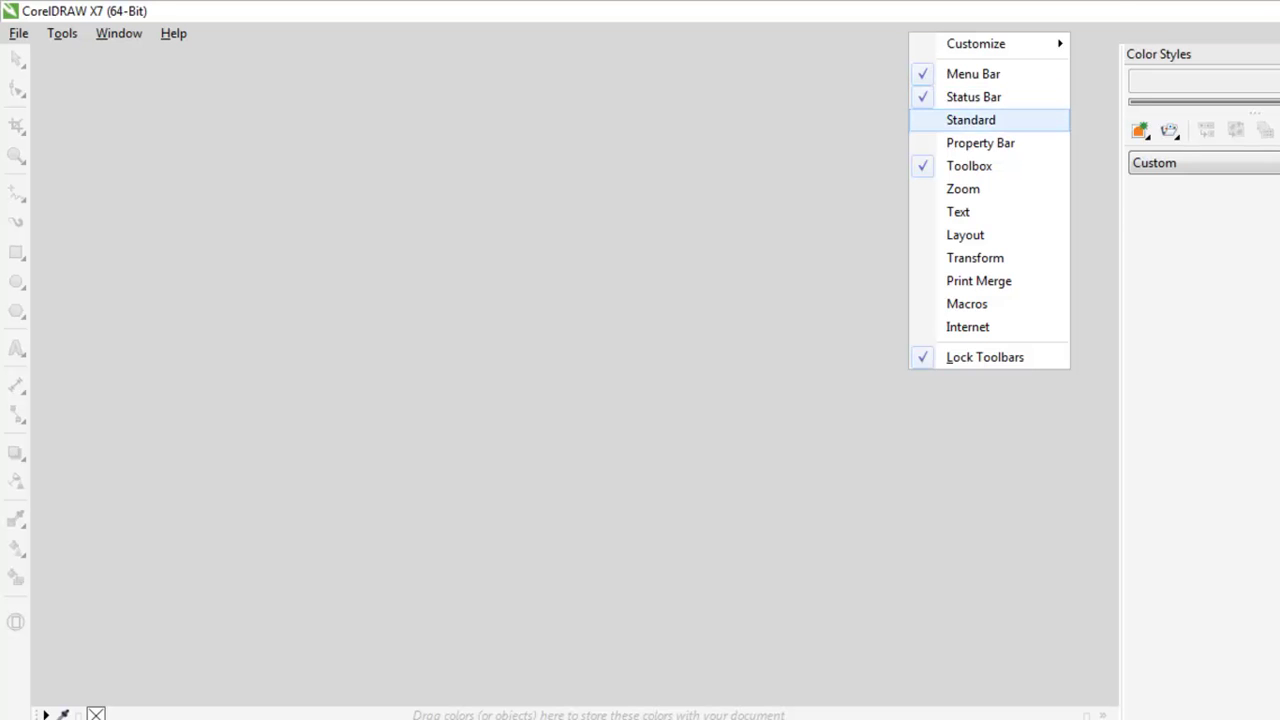
pyautogui.press('Return')
pyautogui.rightClick(918, 52)
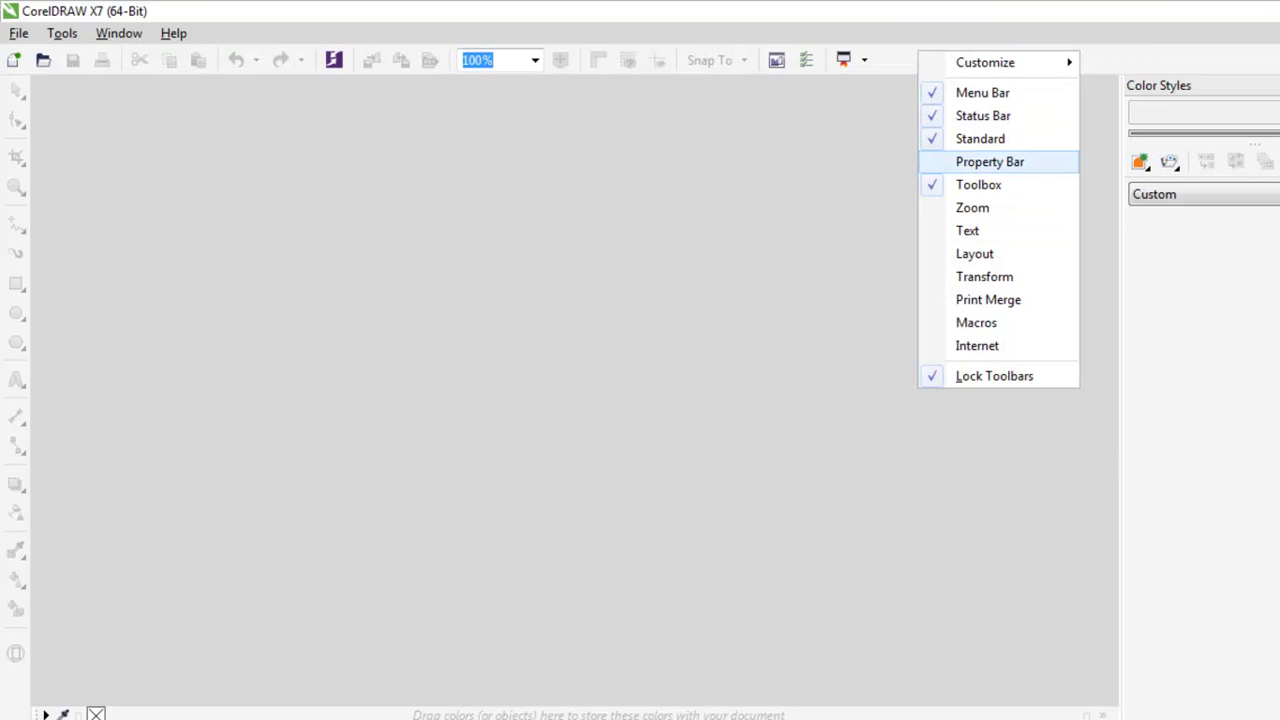
pyautogui.press('Return')
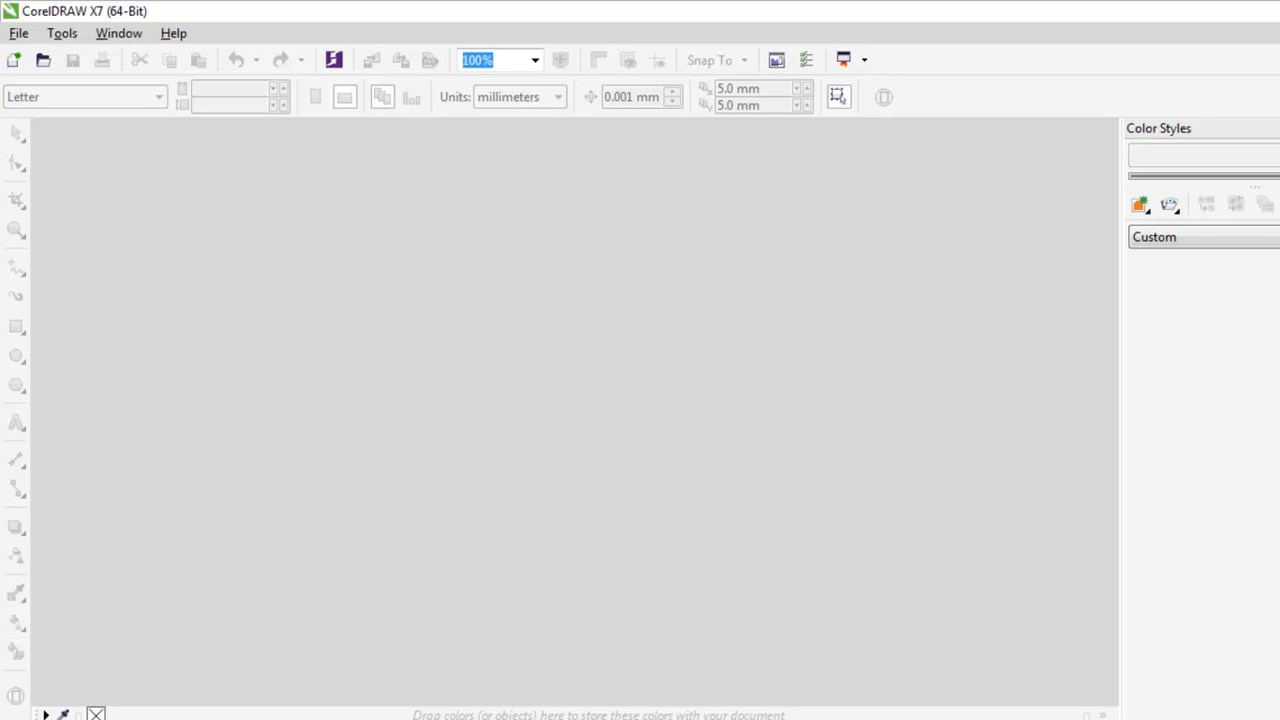
pyautogui.rightClick(951, 100)
pyautogui.press('Escape')
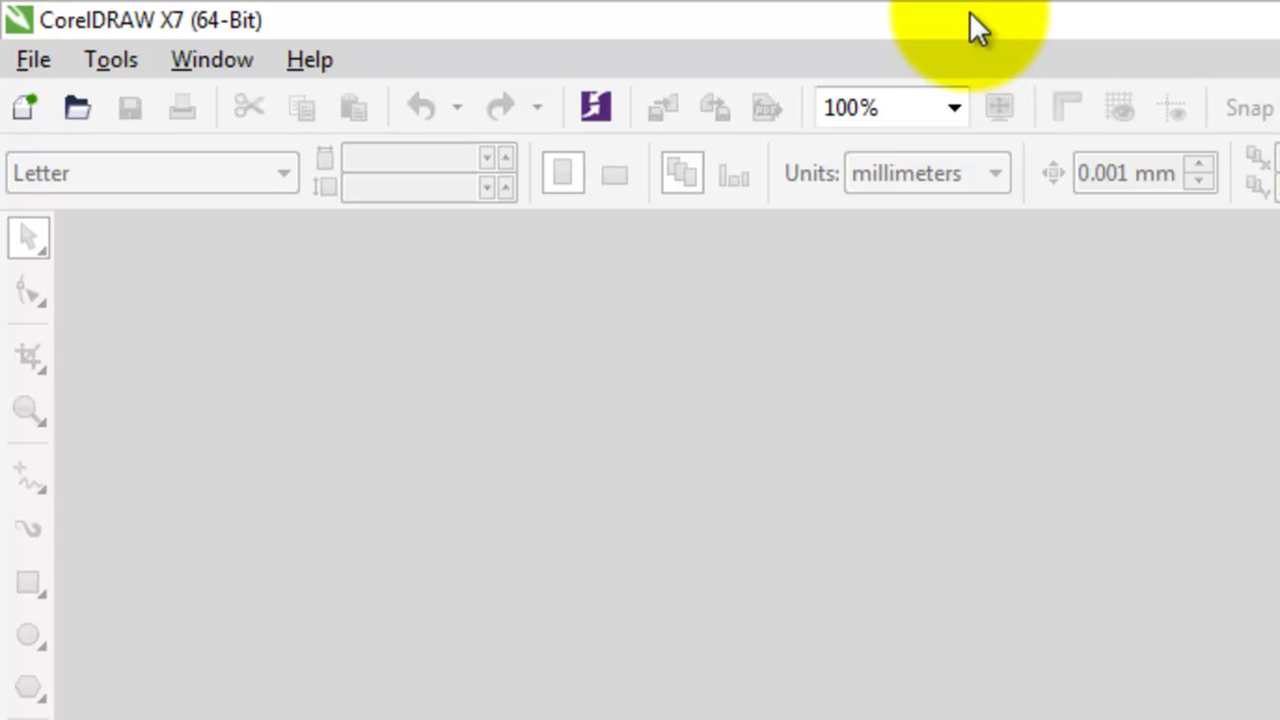
# Start a new document and name it "westock basic"
pyautogui.click(30, 60)
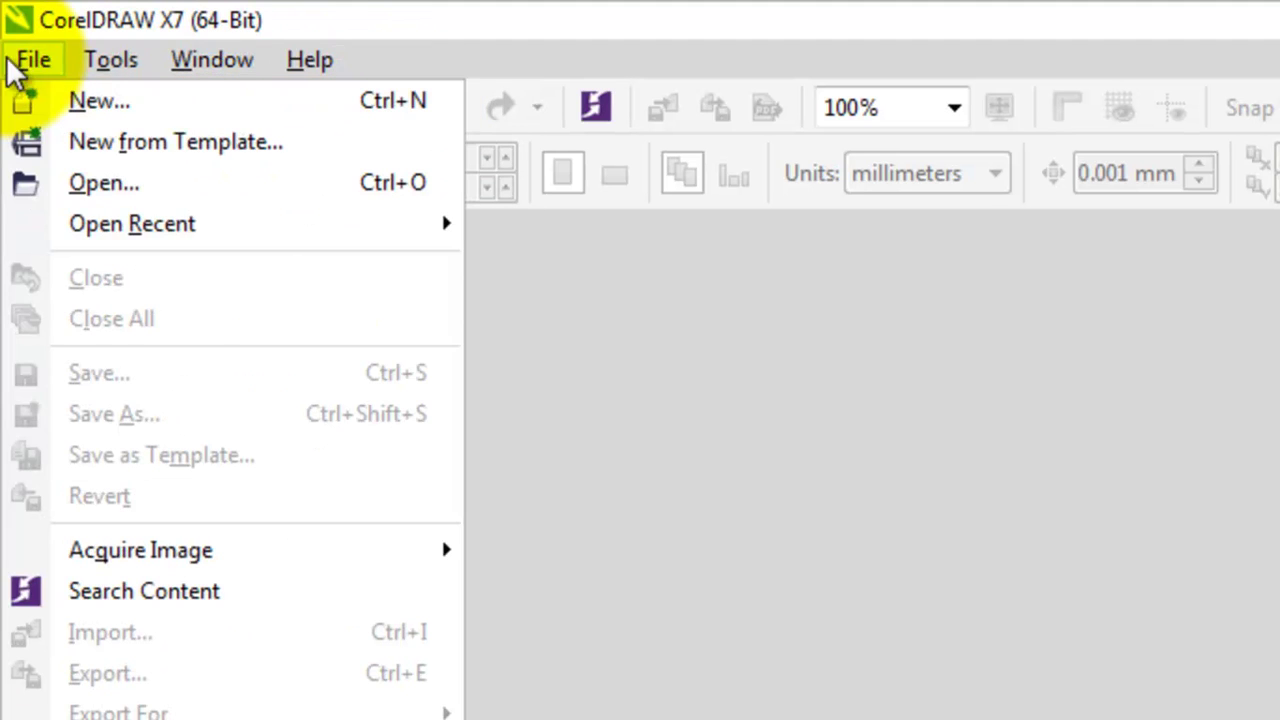
pyautogui.click(92, 104)
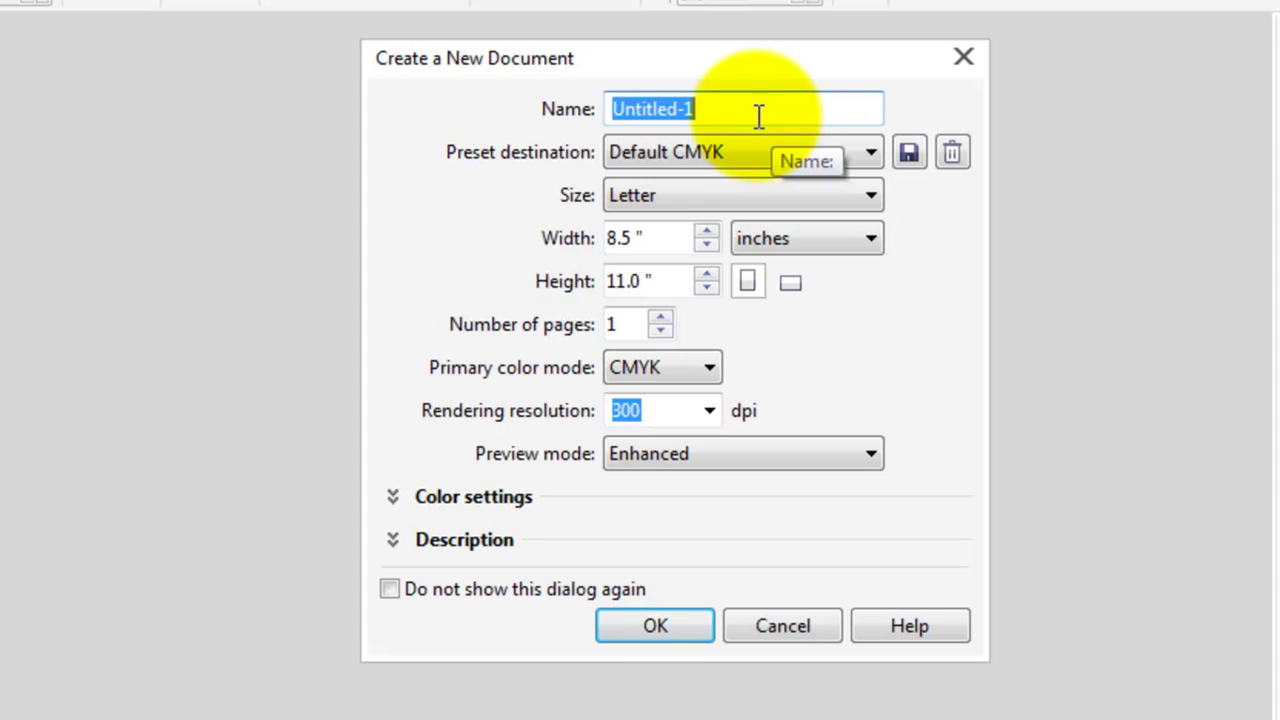
pyautogui.write('west')
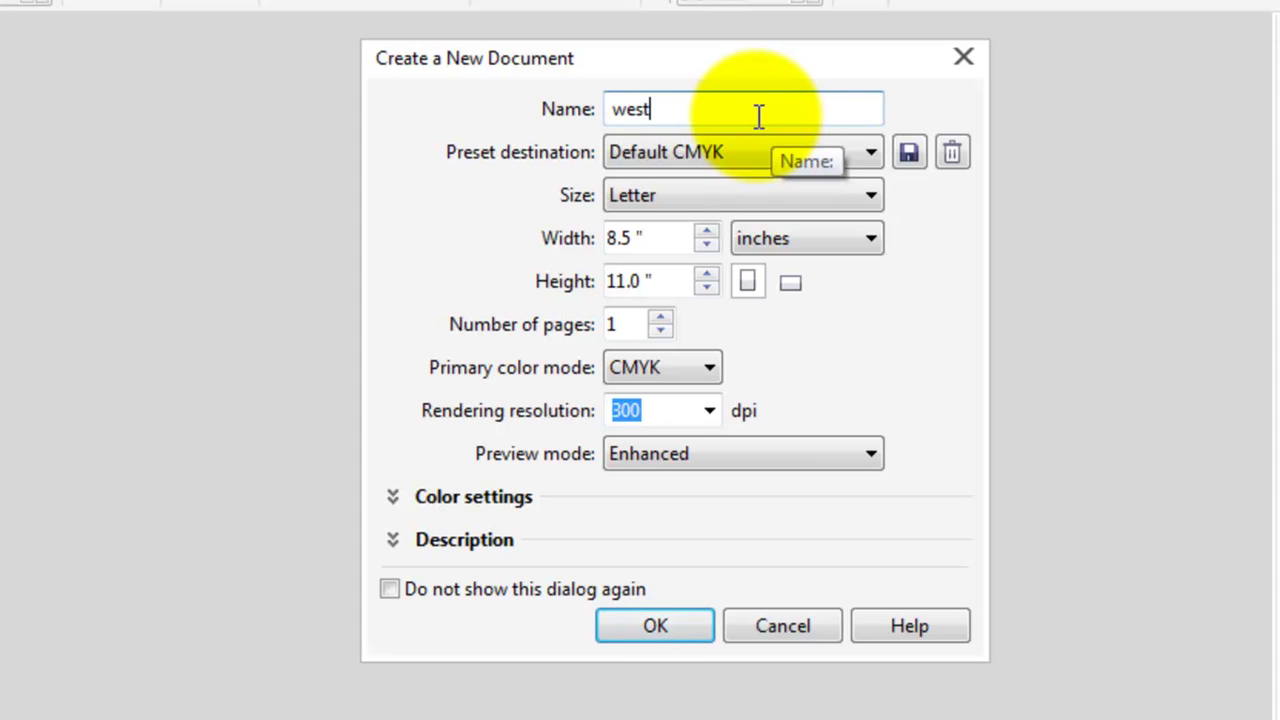
pyautogui.write('ock basic')
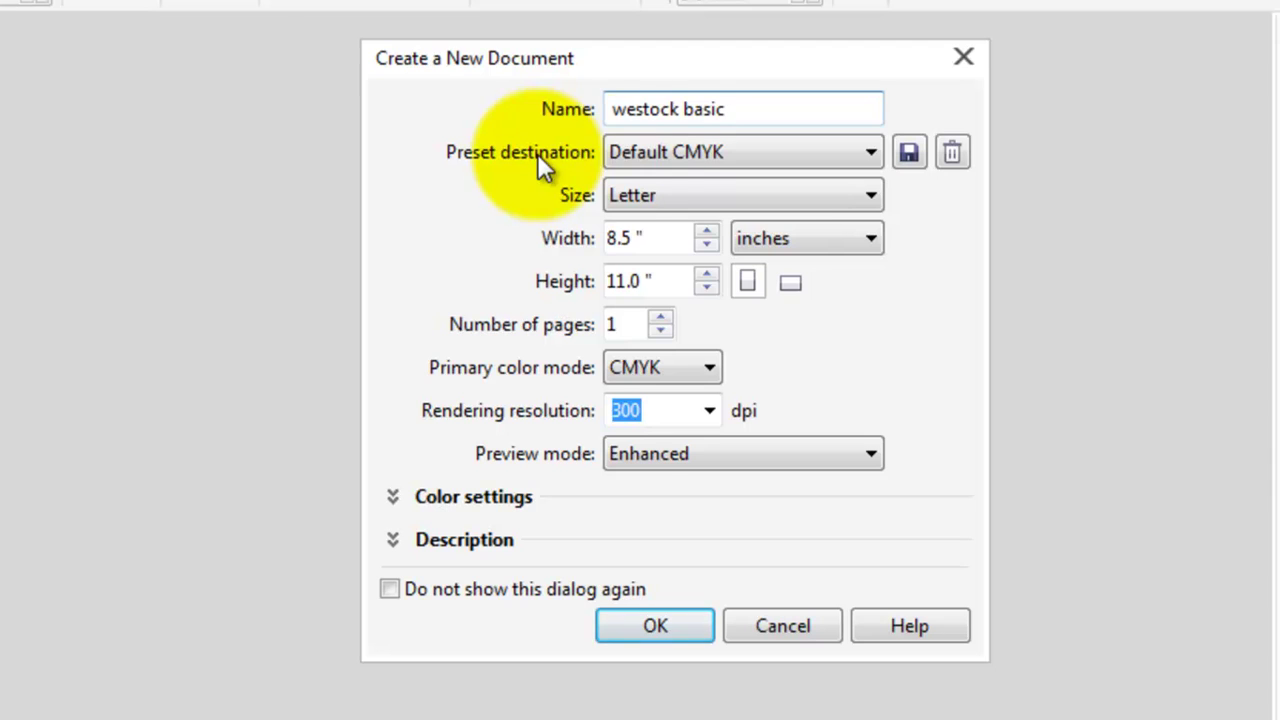
# Review the preset destinations for the new document and choose Default RGB
pyautogui.click(662, 160)
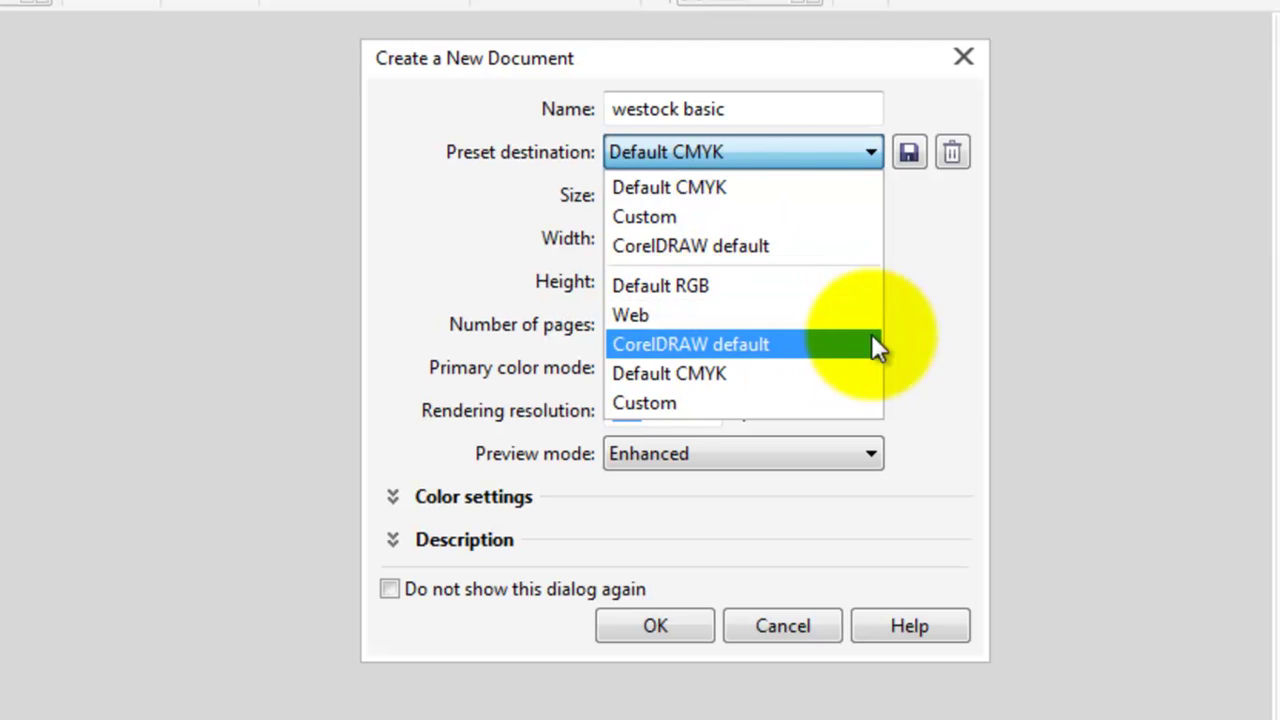
pyautogui.click(951, 360)
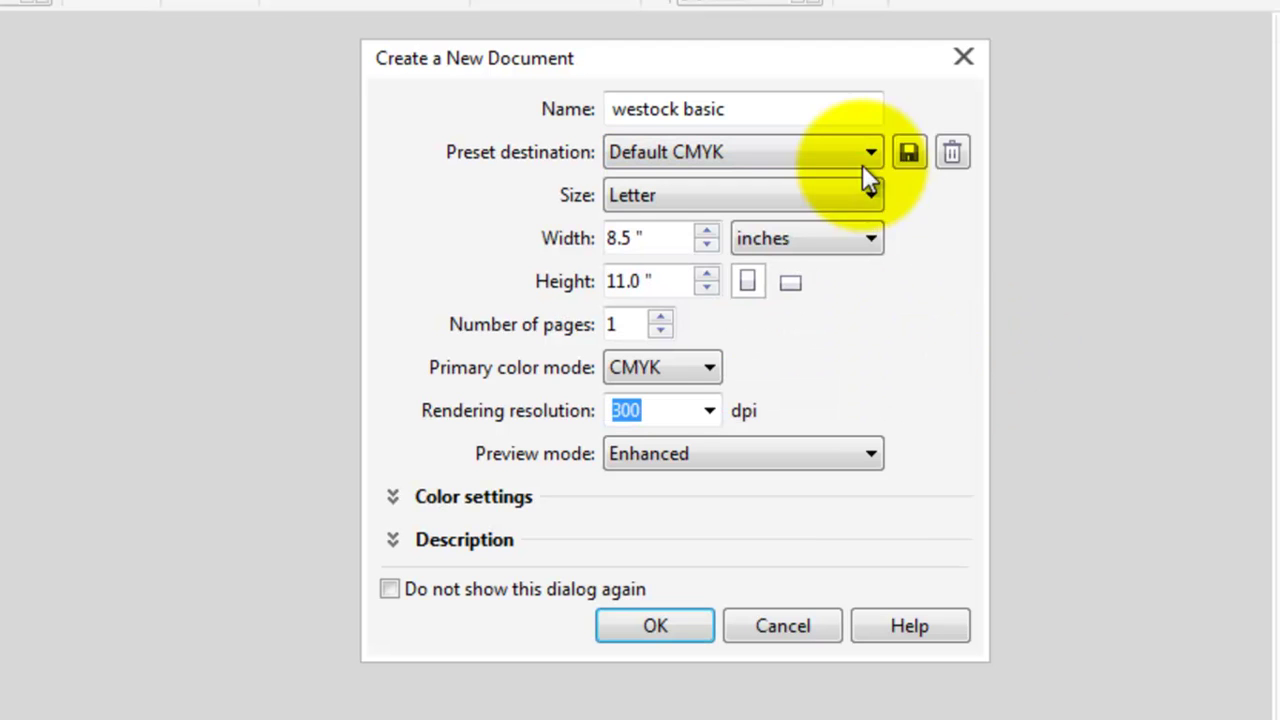
pyautogui.click(820, 150)
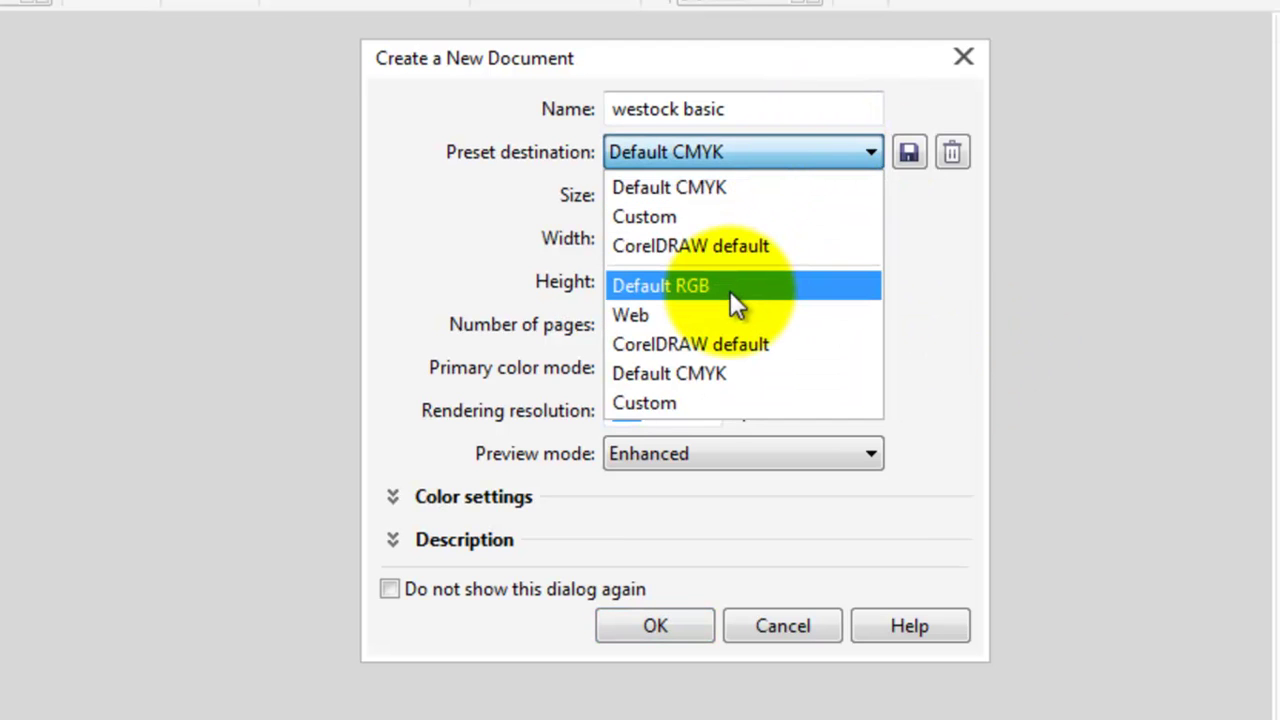
pyautogui.click(785, 284)
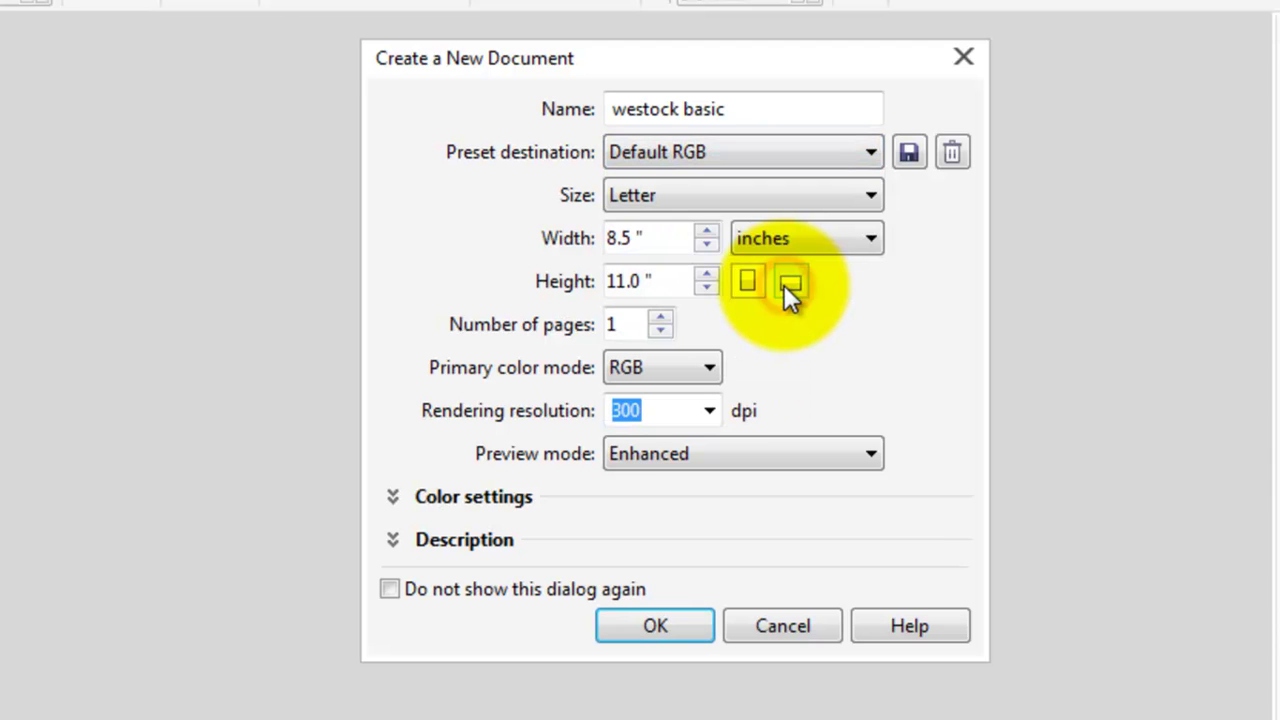
# Set the preset destination to Web and look through the page sizes it offers
pyautogui.click(737, 152)
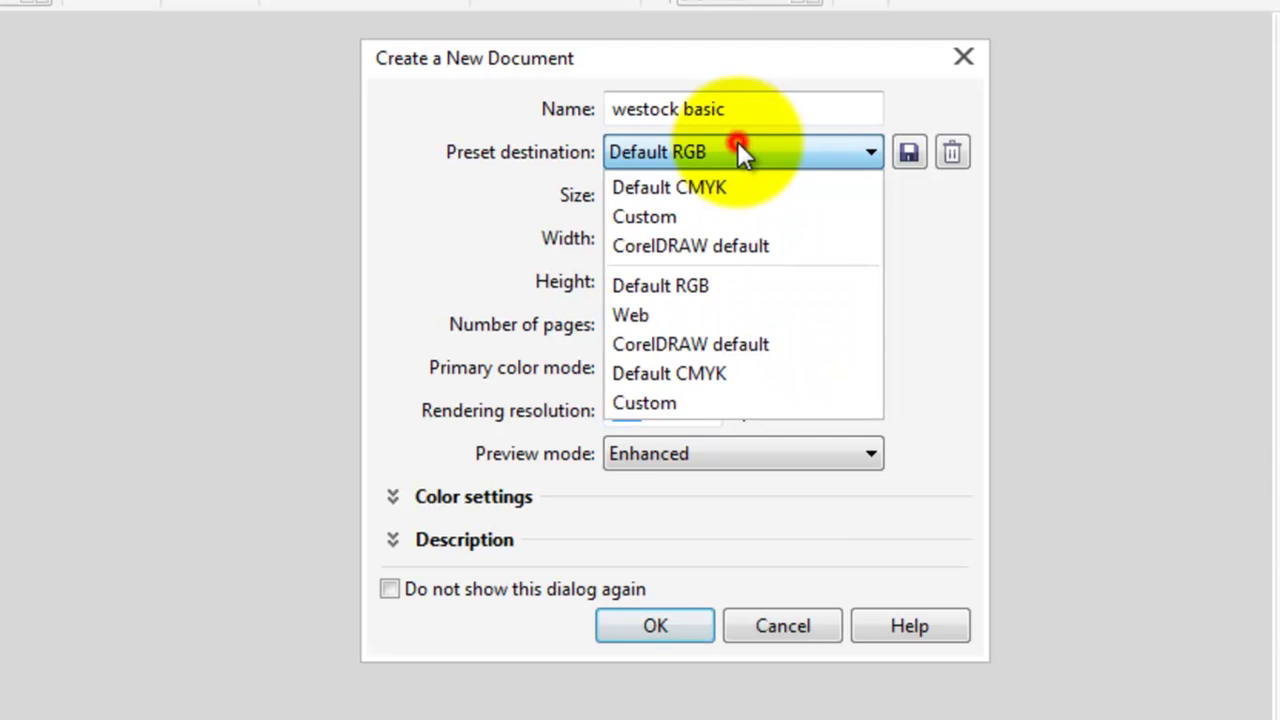
pyautogui.click(665, 315)
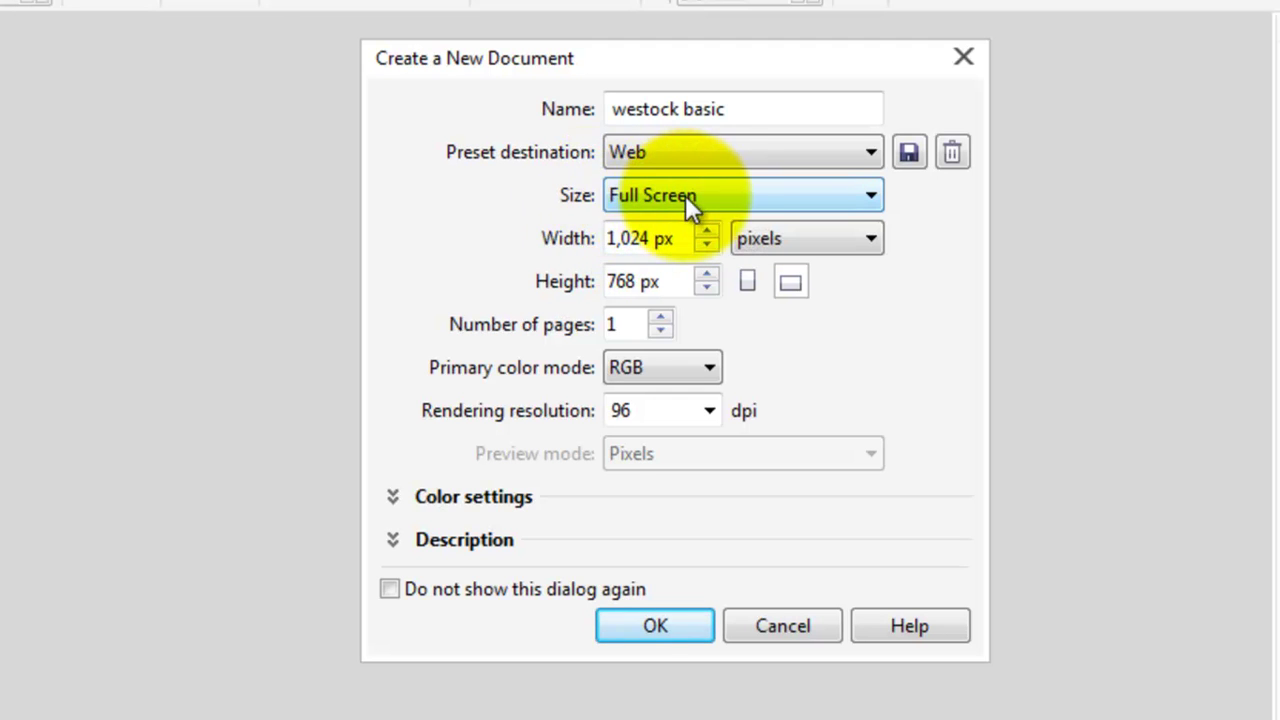
pyautogui.click(714, 194)
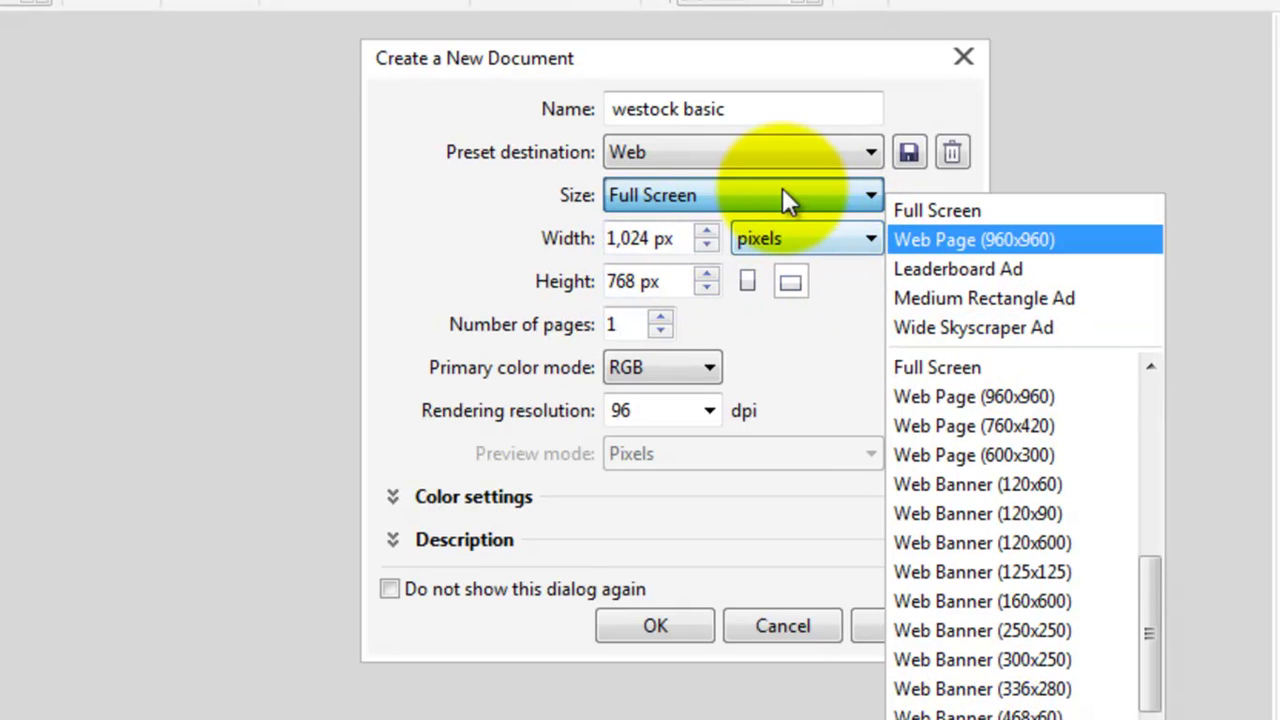
pyautogui.click(767, 150)
# Set the preset destination to CorelDRAW default and look through its page sizes without changing the size
pyautogui.click(767, 150)
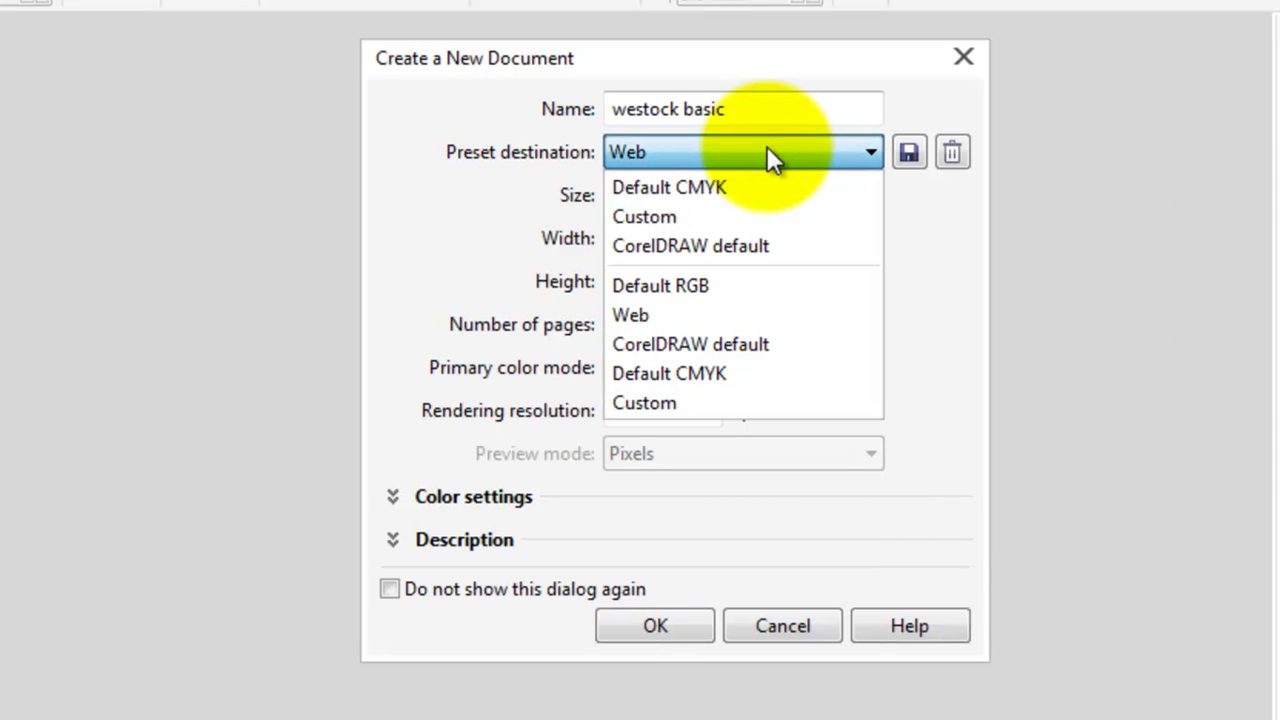
pyautogui.click(723, 352)
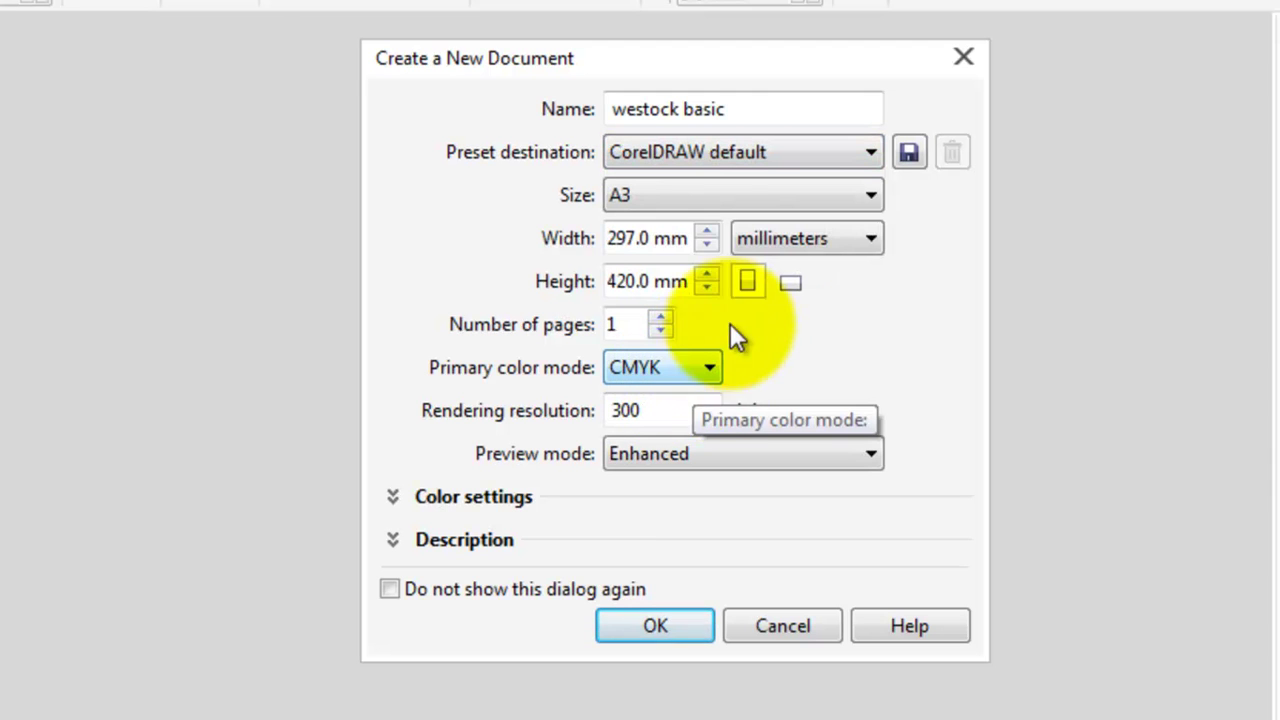
pyautogui.click(752, 195)
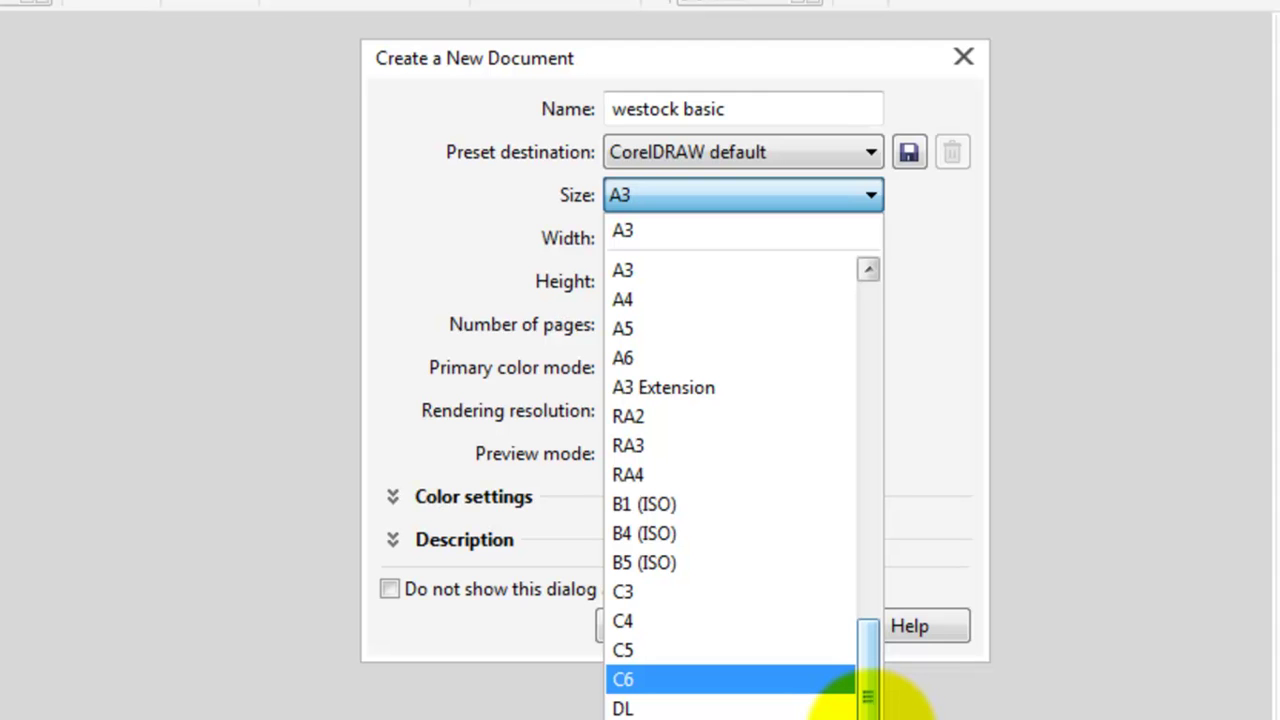
pyautogui.moveTo(868, 698); pyautogui.dragTo(880, 399)
pyautogui.click(943, 264)
# Set the preset destination to Default CMYK and look through the page sizes it offers
pyautogui.click(774, 150)
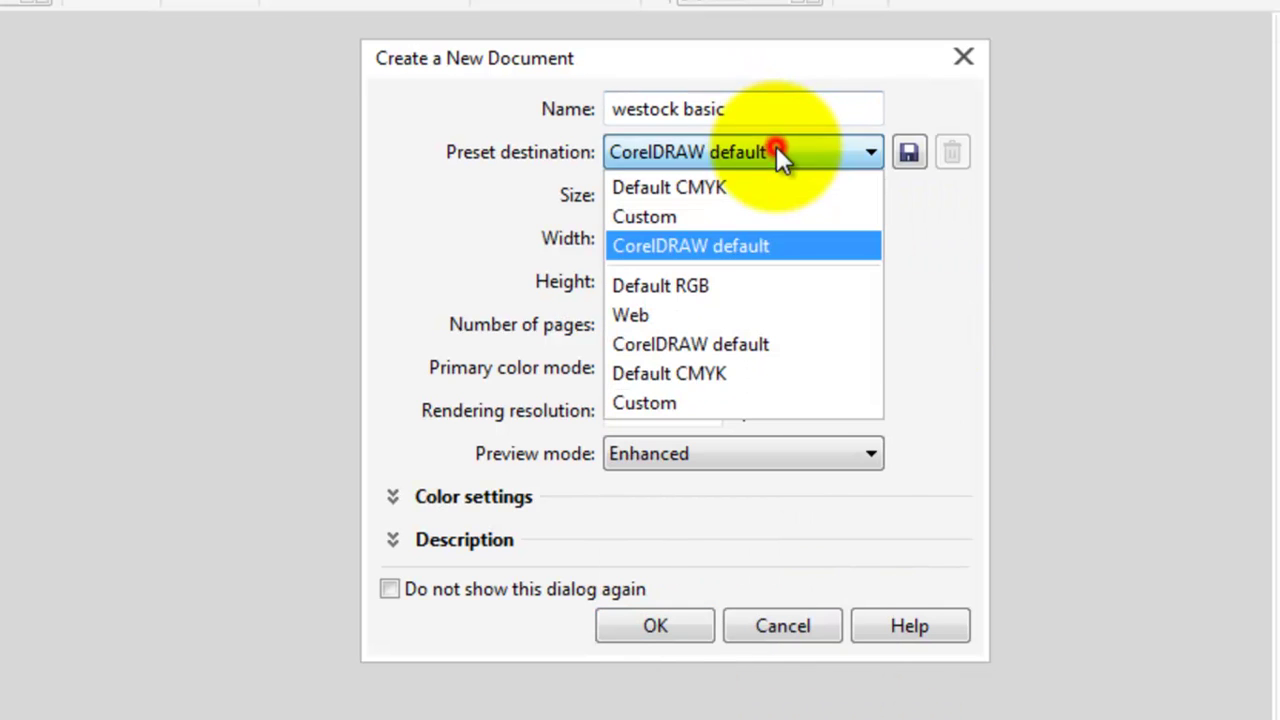
pyautogui.click(704, 385)
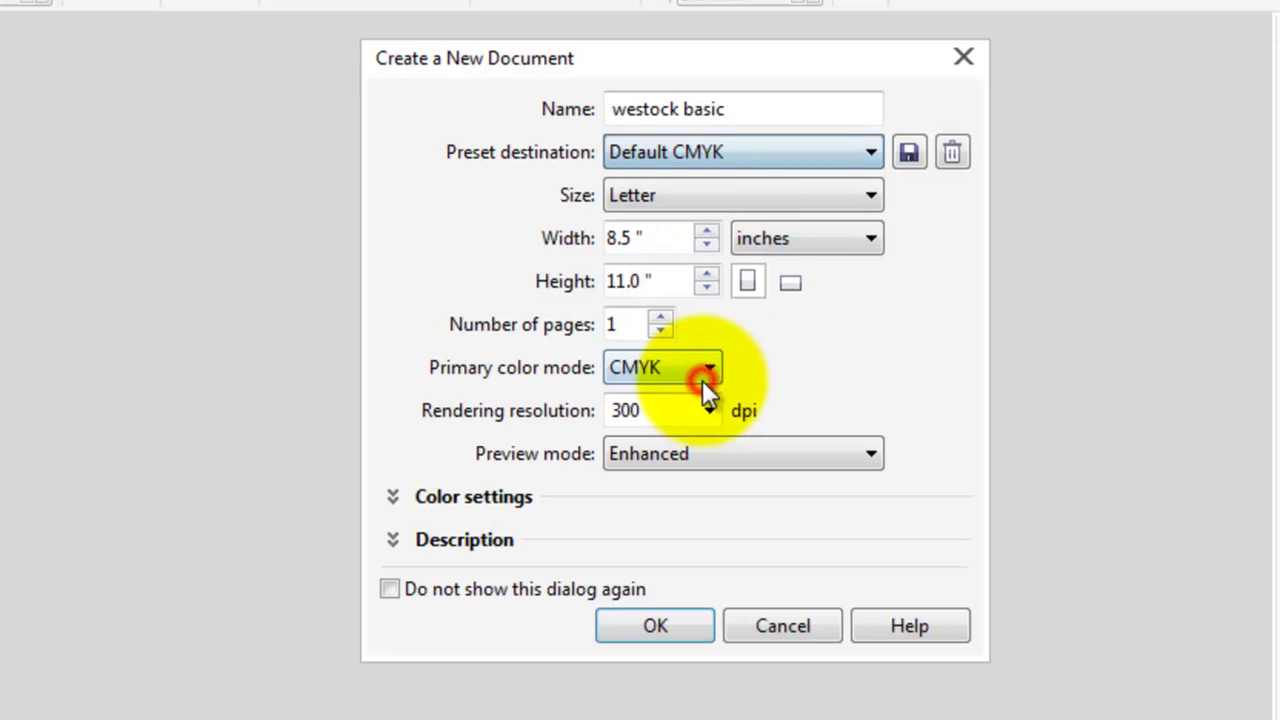
pyautogui.click(752, 193)
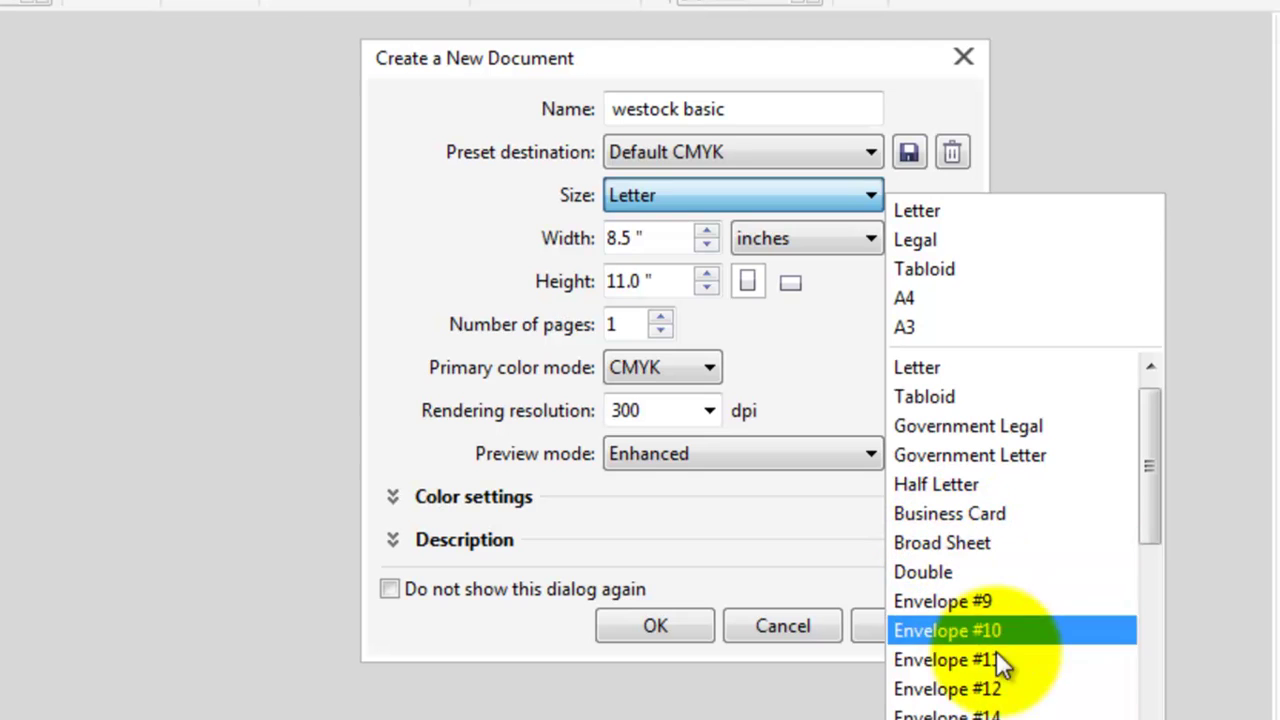
pyautogui.scroll(-2, 960, 689)
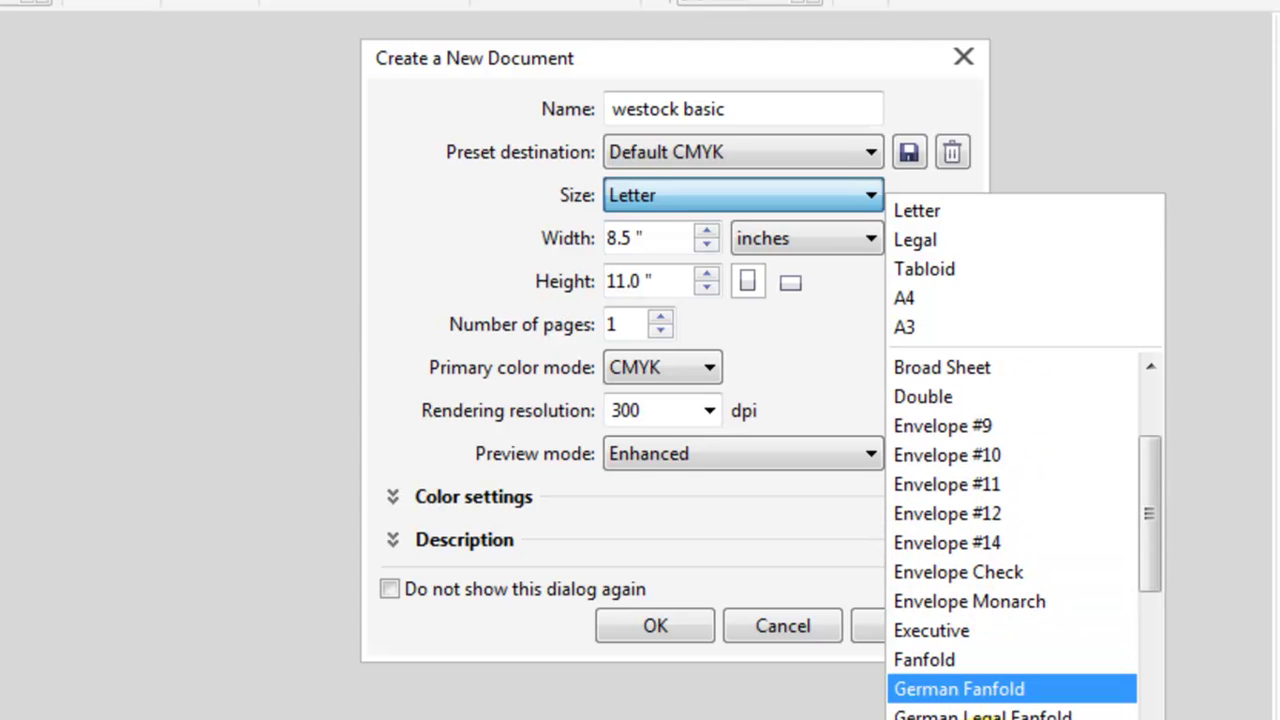
pyautogui.scroll(2, 990, 712)
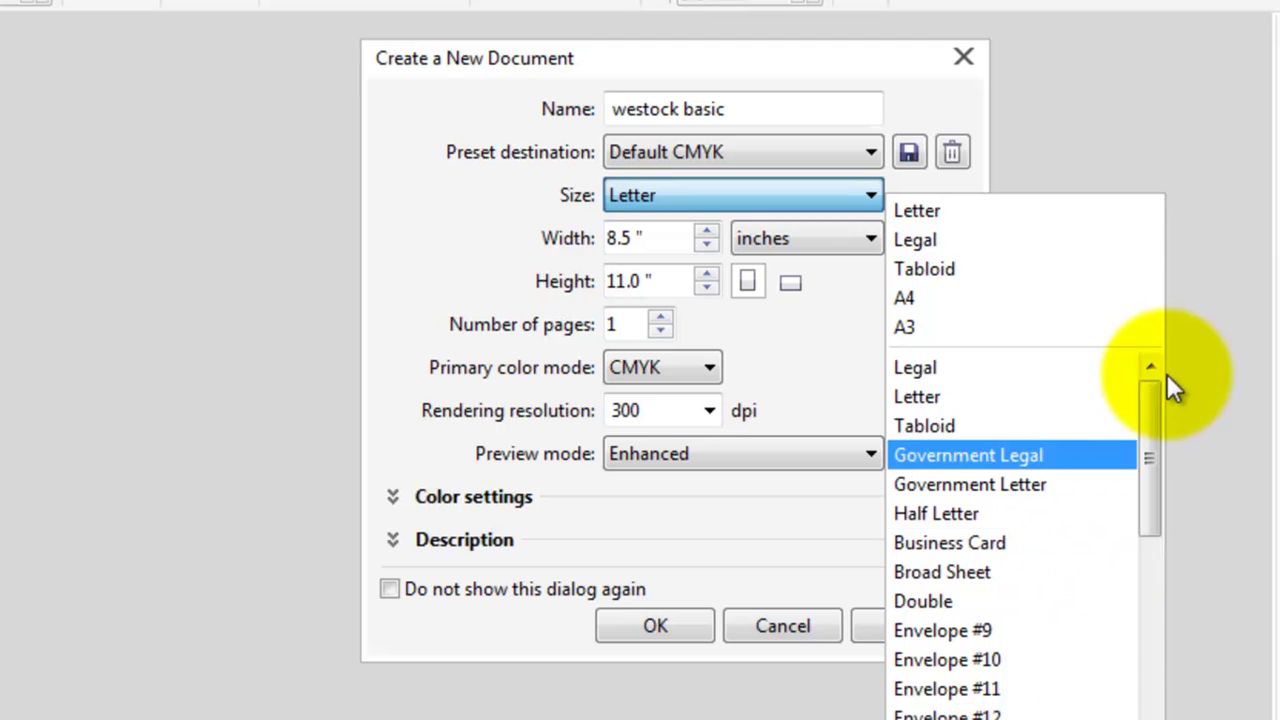
pyautogui.moveTo(1147, 423); pyautogui.dragTo(1150, 719)
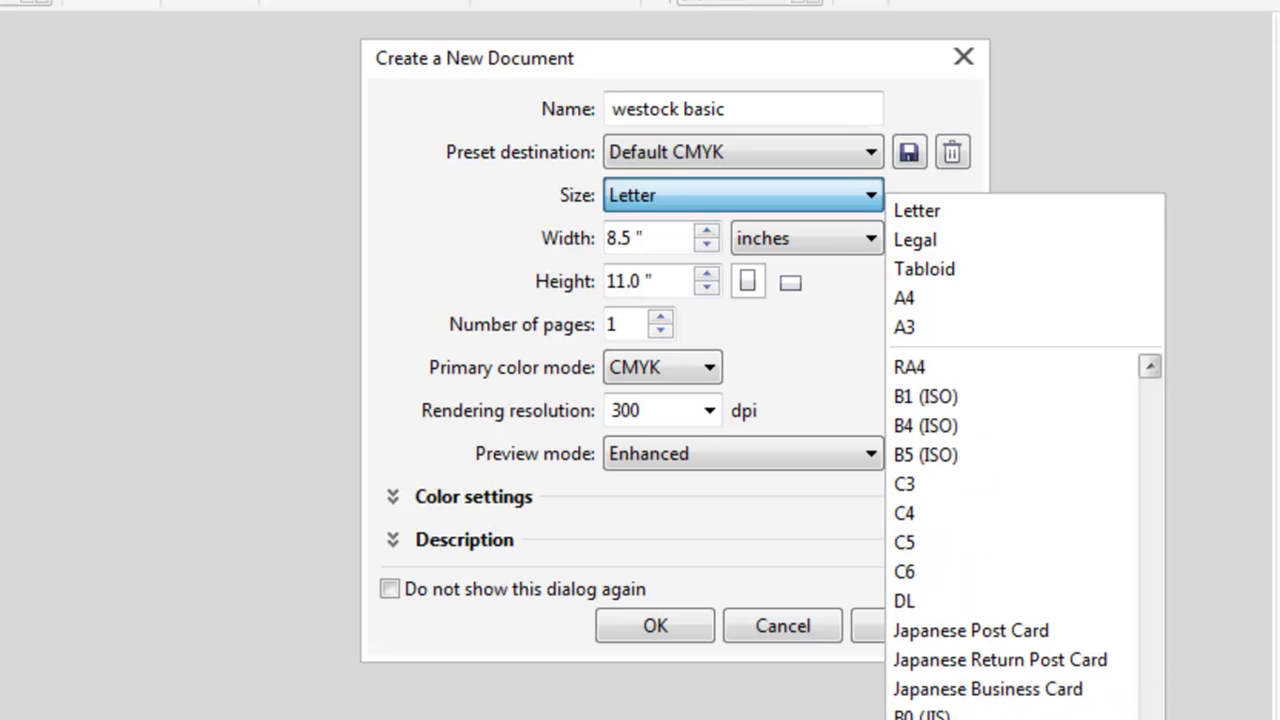
pyautogui.scroll(2, 1150, 712)
pyautogui.moveTo(1170, 718)
pyautogui.mouseDown()
pyautogui.moveTo(1214, 409)
pyautogui.moveTo(1160, 719)
pyautogui.moveTo(1130, 716)
pyautogui.moveTo(1175, 415)
pyautogui.moveTo(1145, 719)
pyautogui.mouseUp()
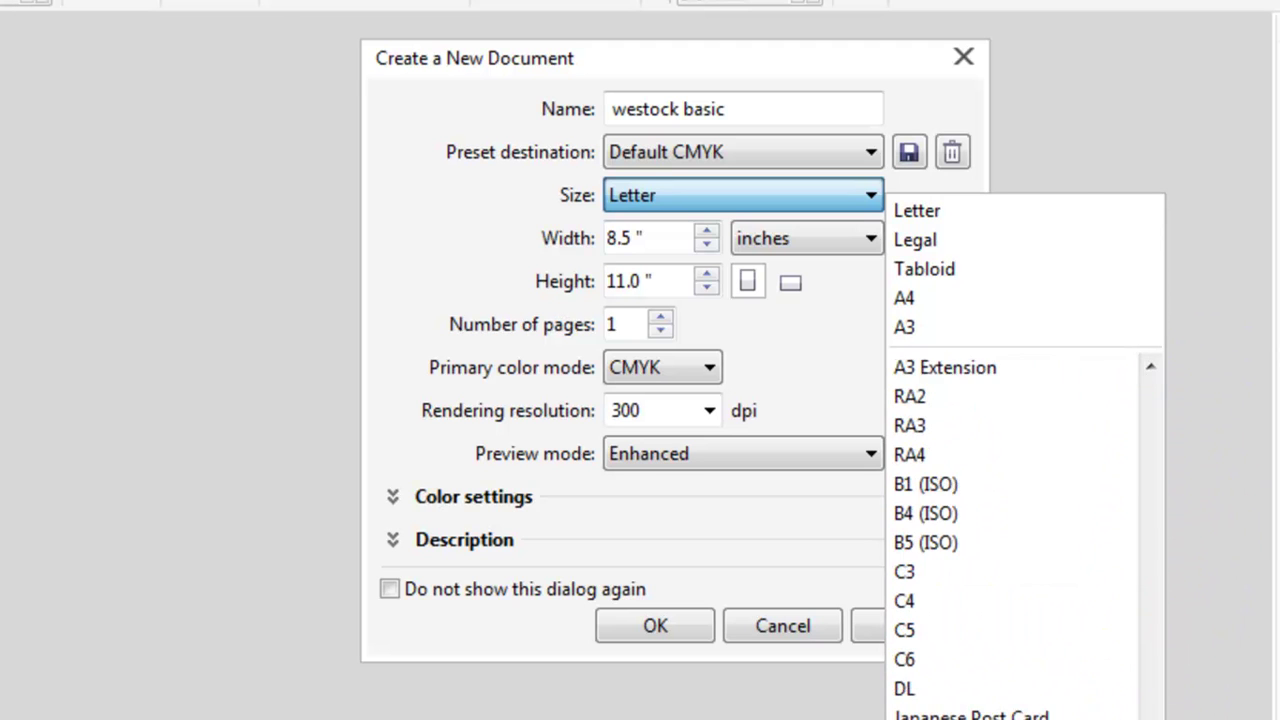
# Set the preset destination to Web and look through its web page and banner sizes
pyautogui.click(760, 150)
pyautogui.click(762, 152)
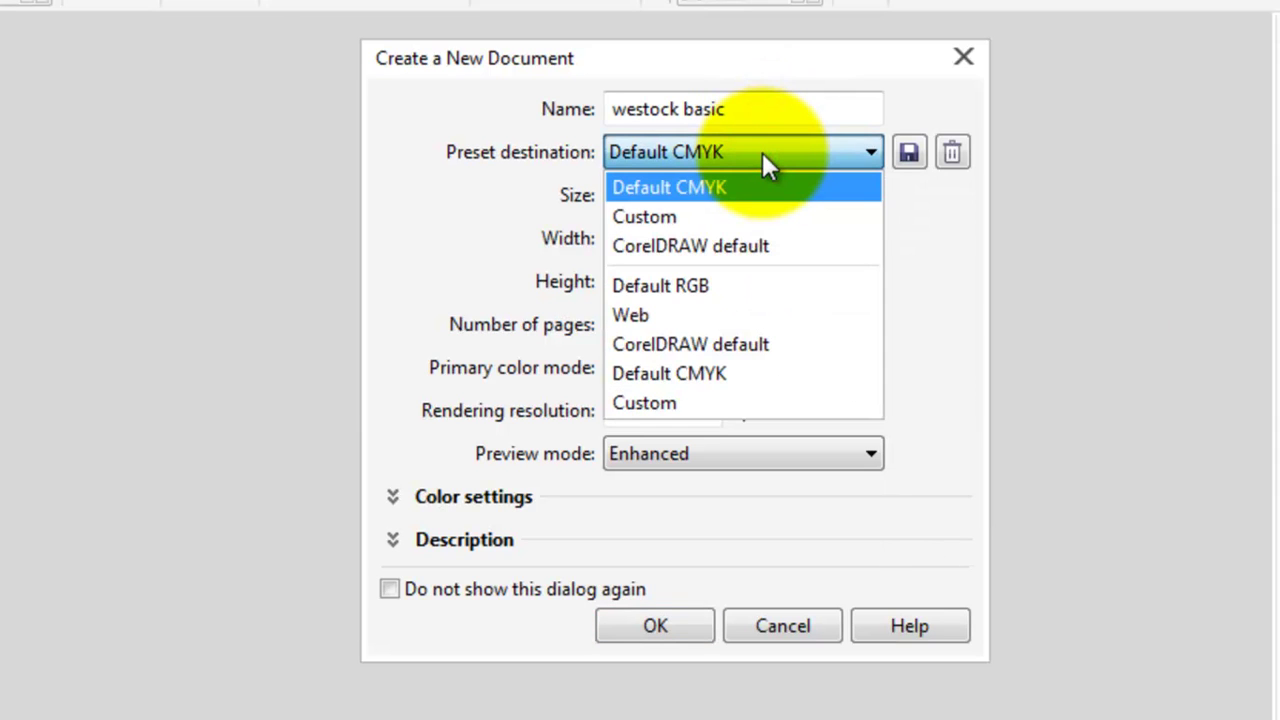
pyautogui.click(717, 319)
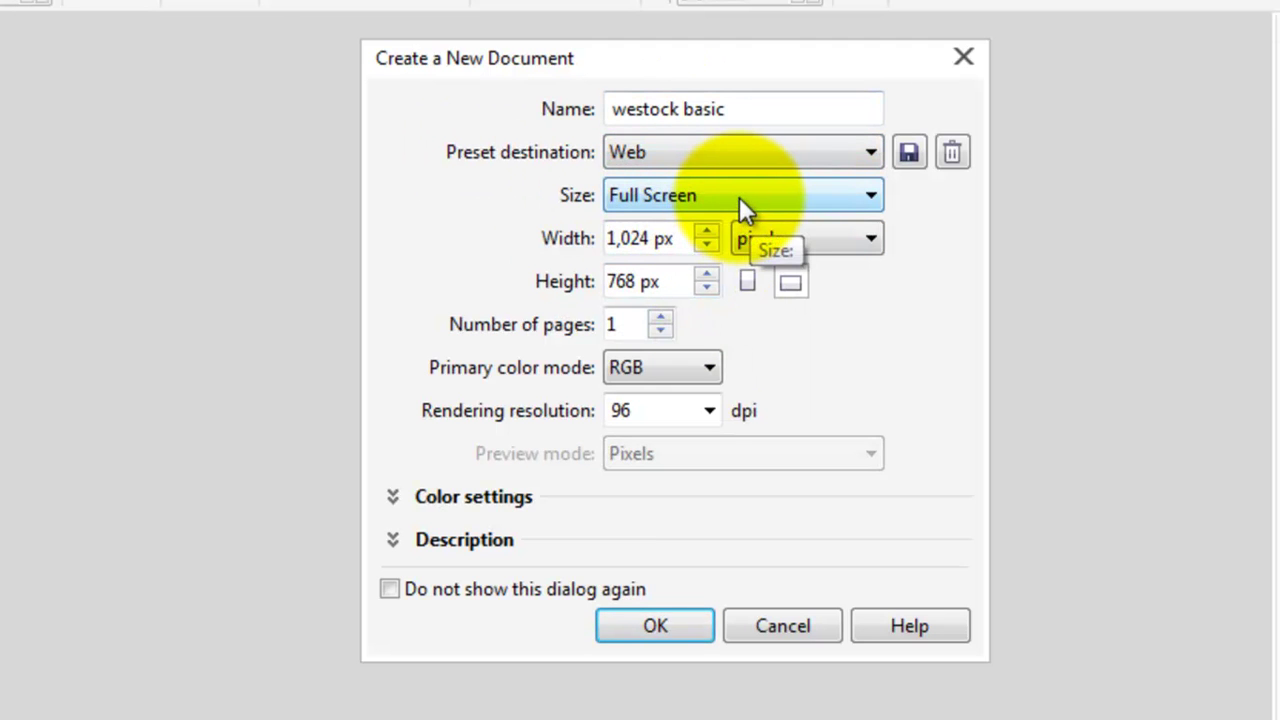
pyautogui.click(739, 197)
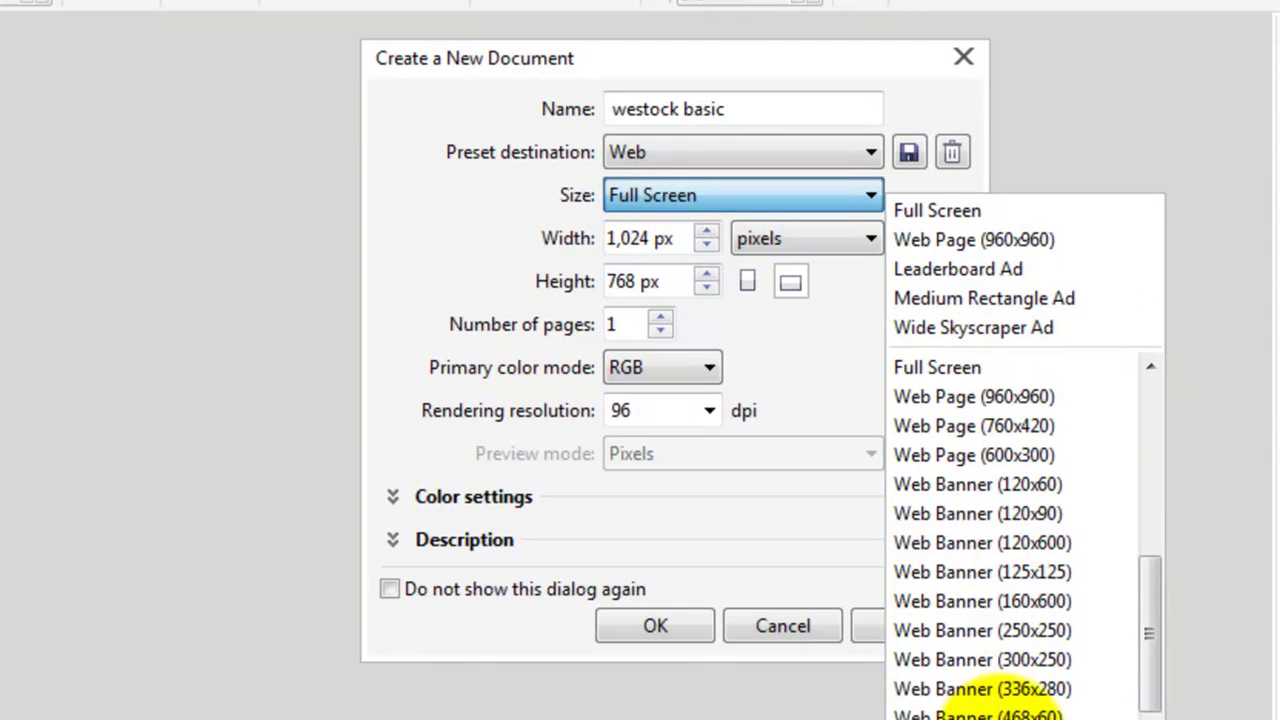
pyautogui.click(758, 150)
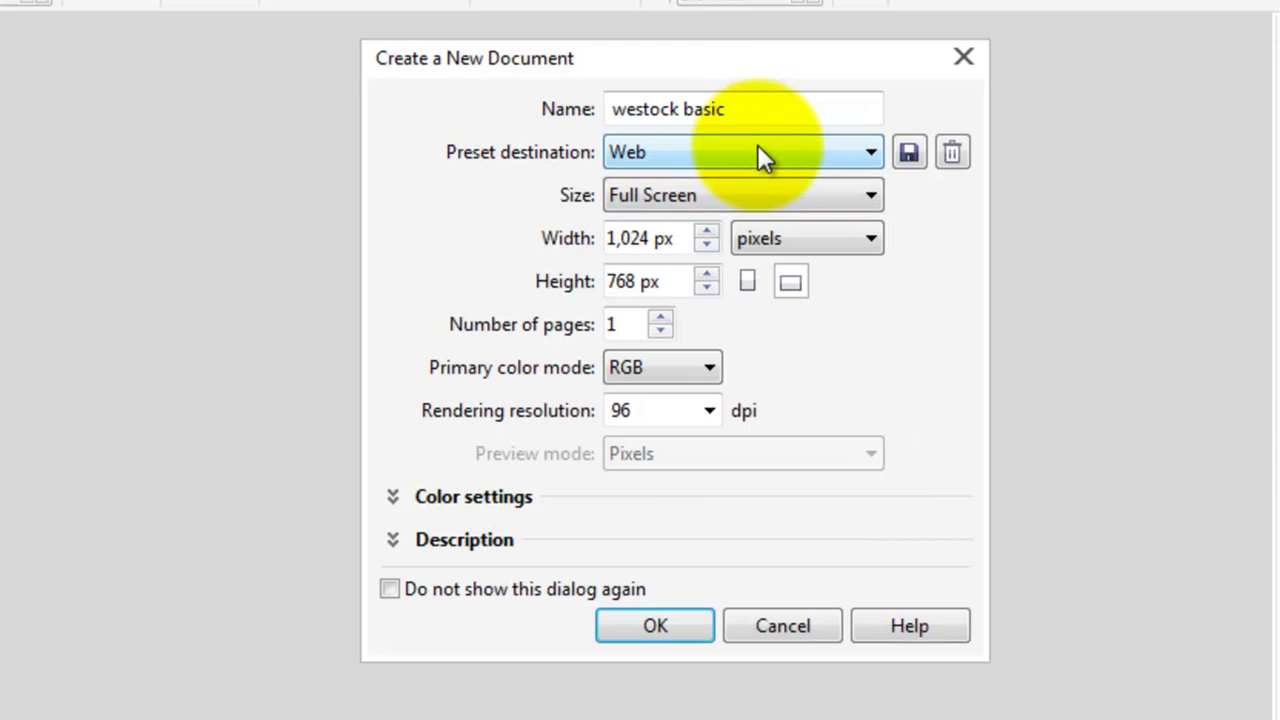
pyautogui.click(728, 208)
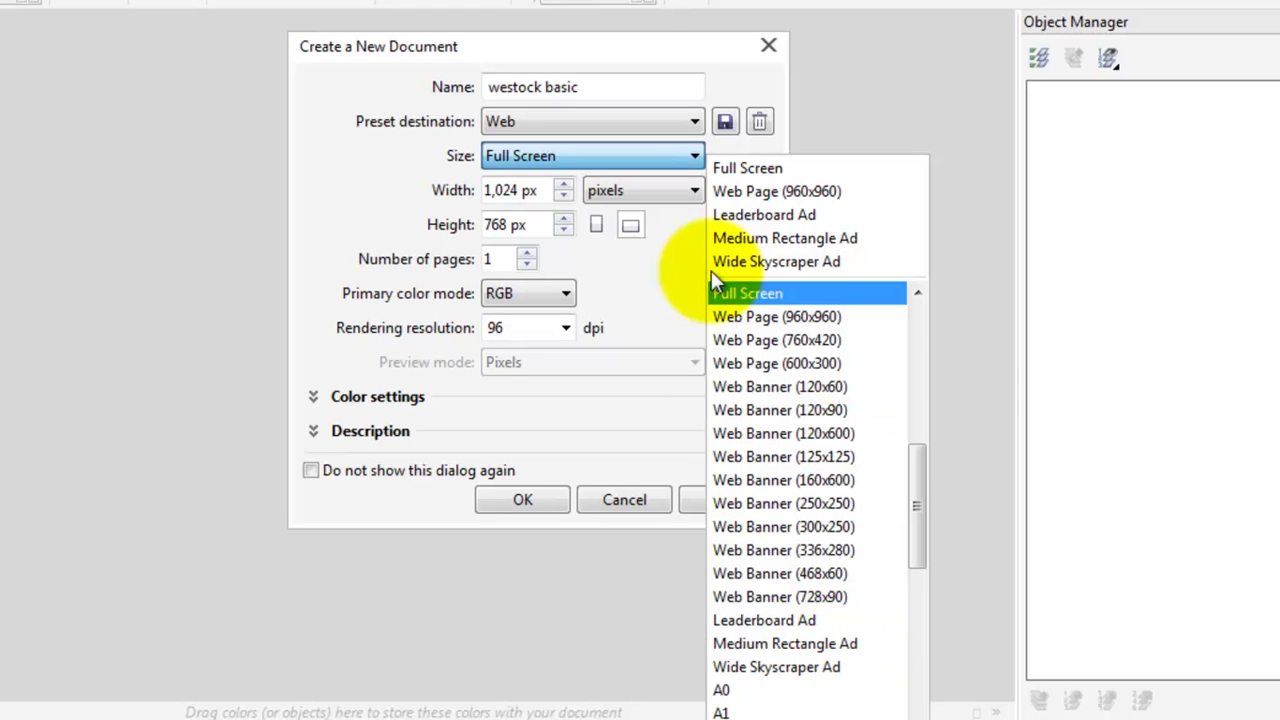
# Return the preset destination to Default CMYK and review its page sizes and the list of presets without choosing another
pyautogui.click(624, 121)
pyautogui.click(626, 123)
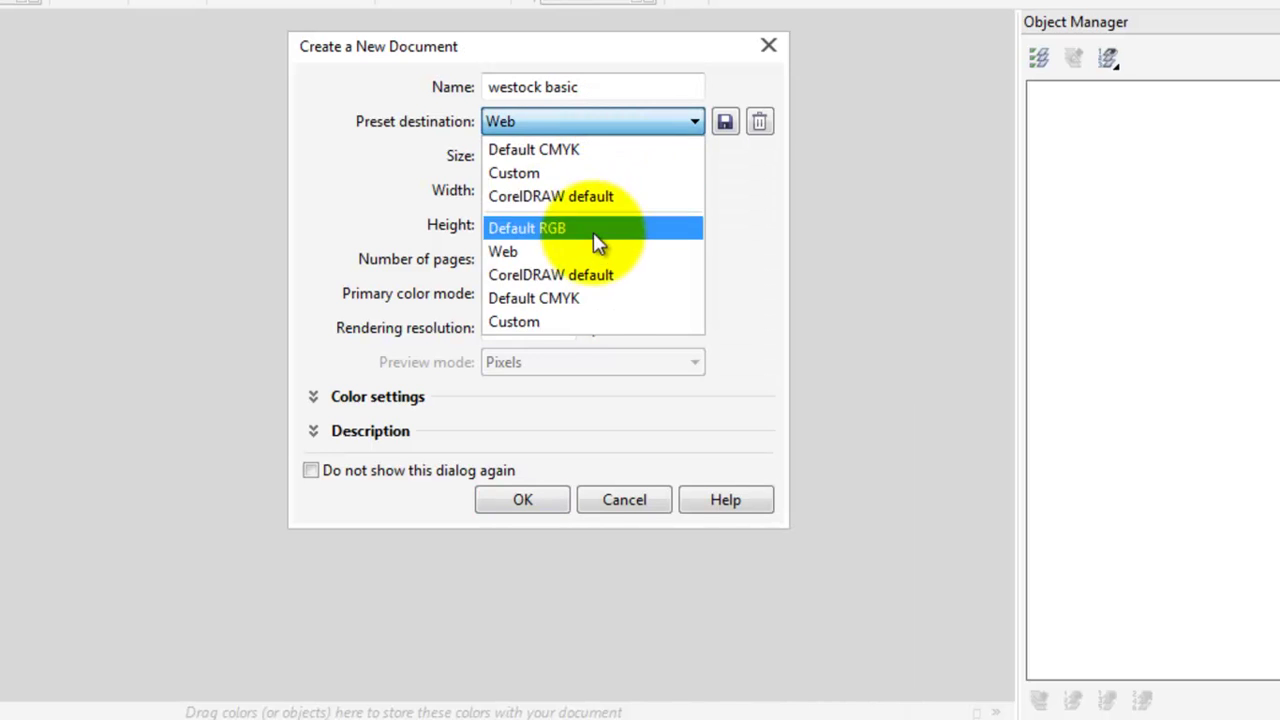
pyautogui.click(586, 298)
pyautogui.click(600, 157)
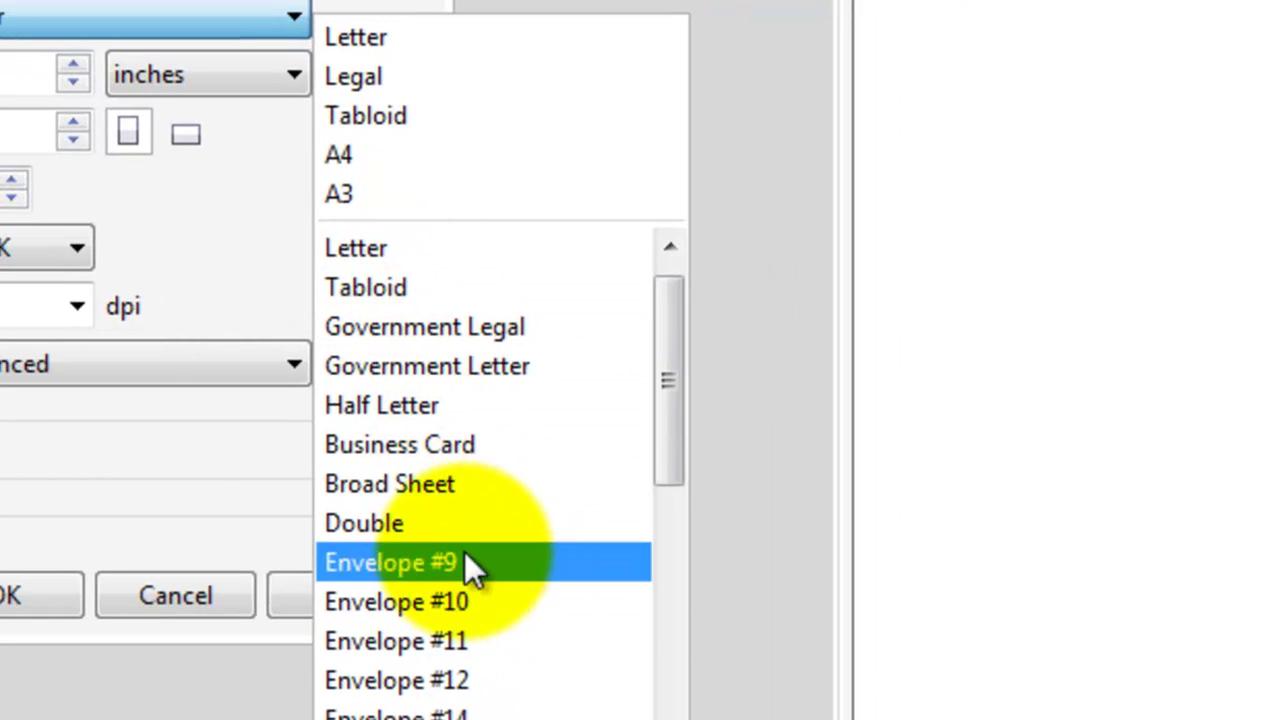
pyautogui.moveTo(672, 440); pyautogui.dragTo(674, 529)
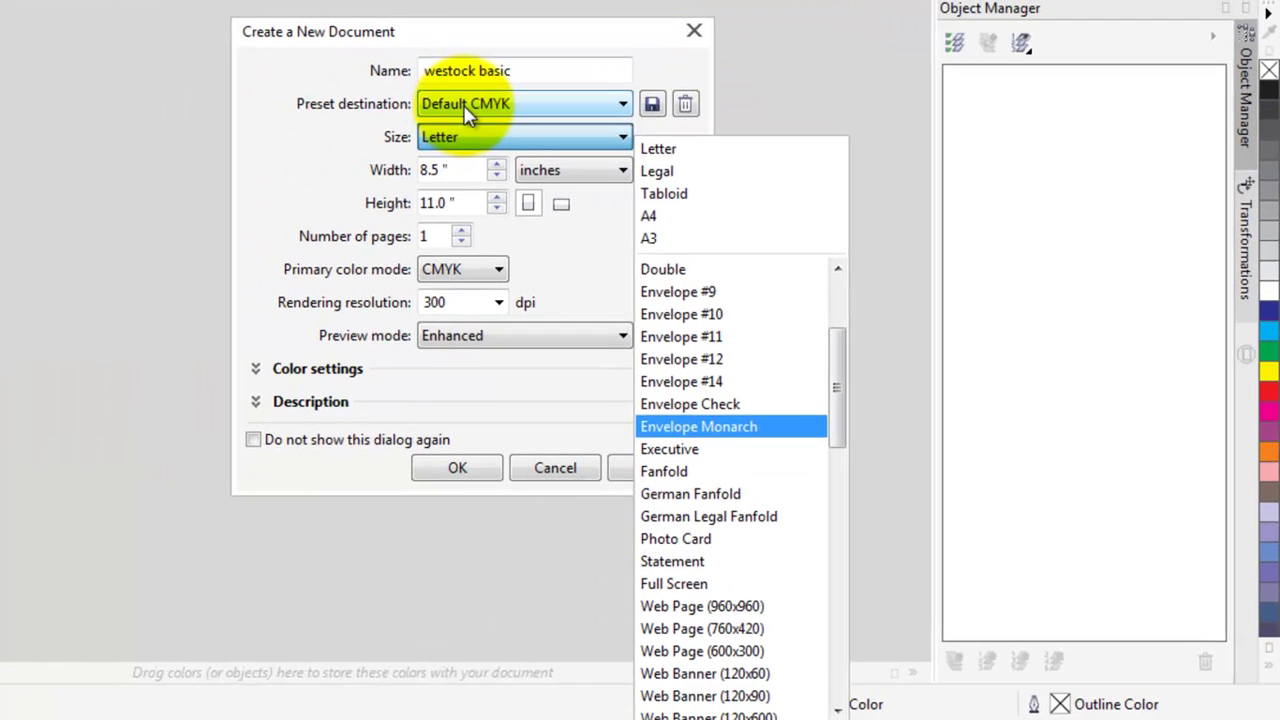
pyautogui.click(466, 111)
pyautogui.click(465, 110)
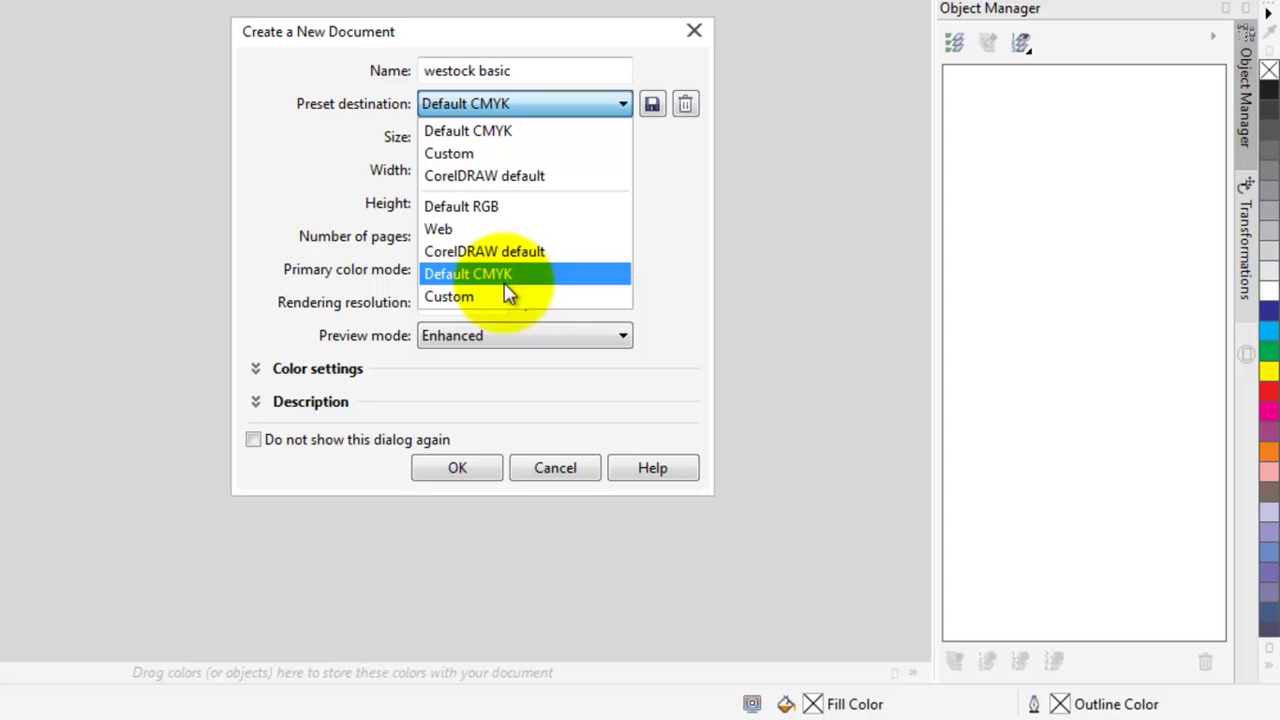
pyautogui.click(683, 284)
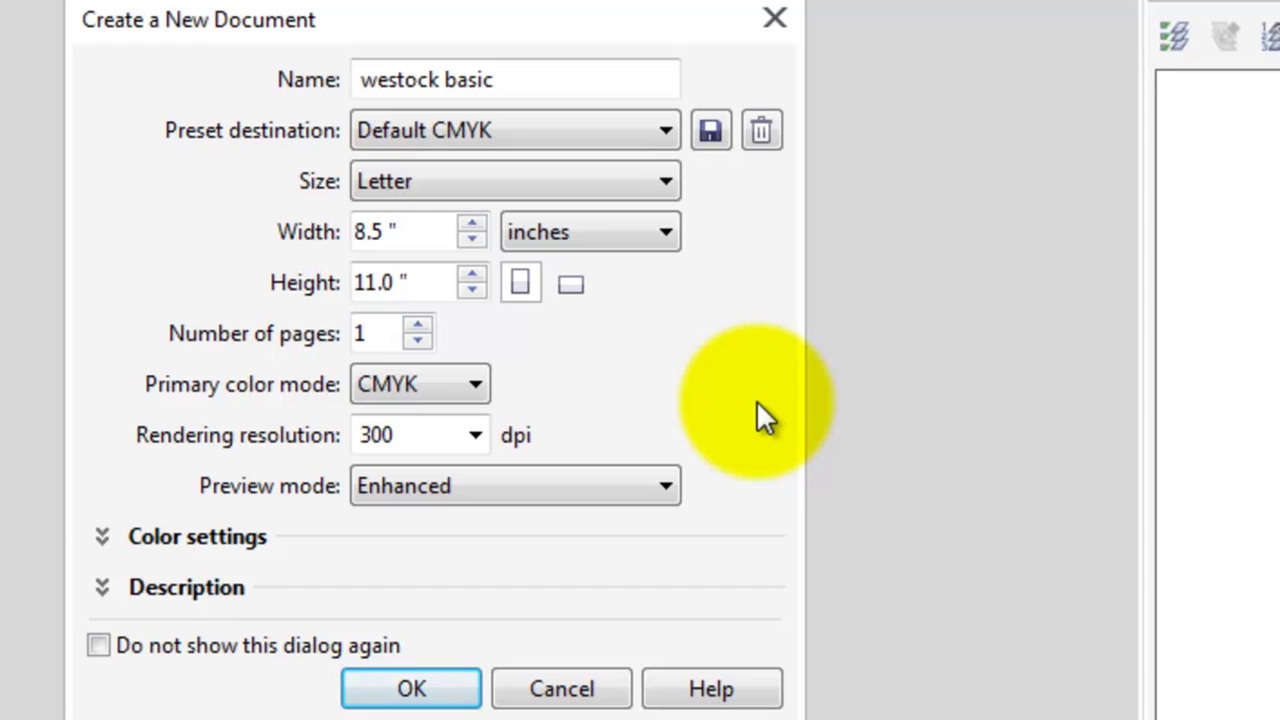
# Look through the measurement units without changing them and set the primary color mode to RGB
pyautogui.click(476, 388)
pyautogui.click(477, 391)
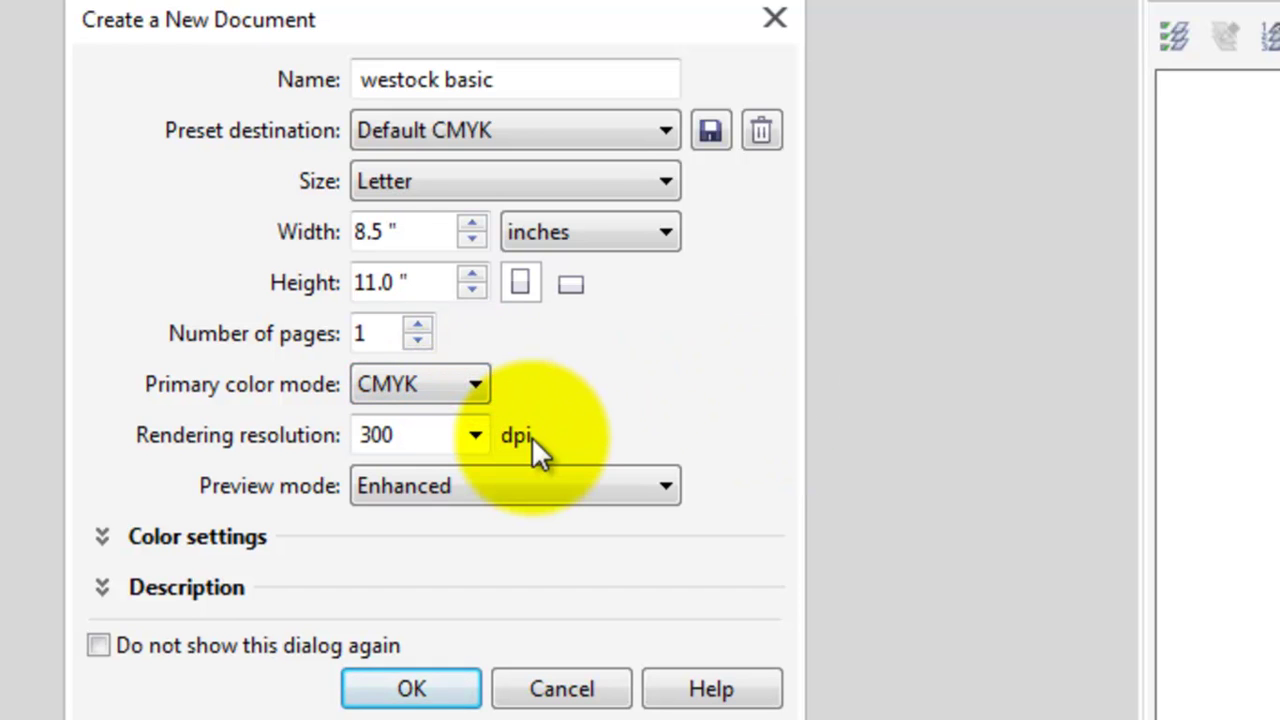
pyautogui.click(562, 238)
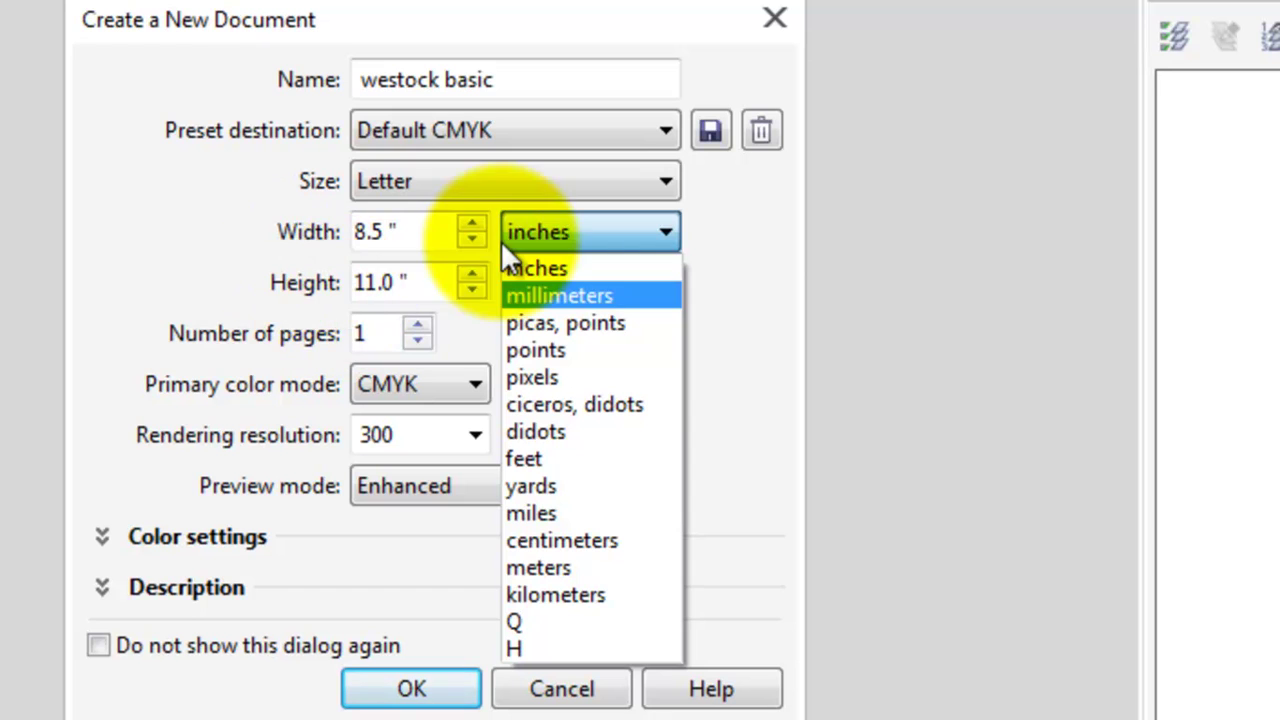
pyautogui.click(207, 273)
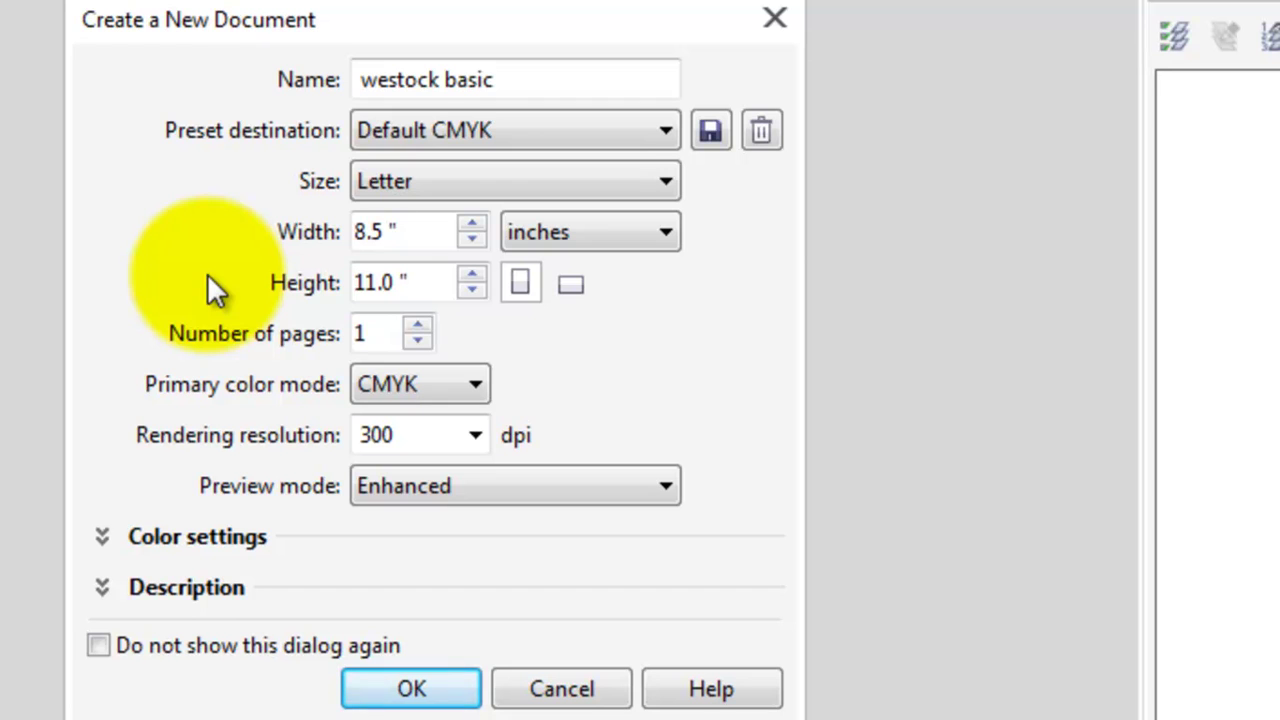
pyautogui.click(462, 380)
pyautogui.click(452, 420)
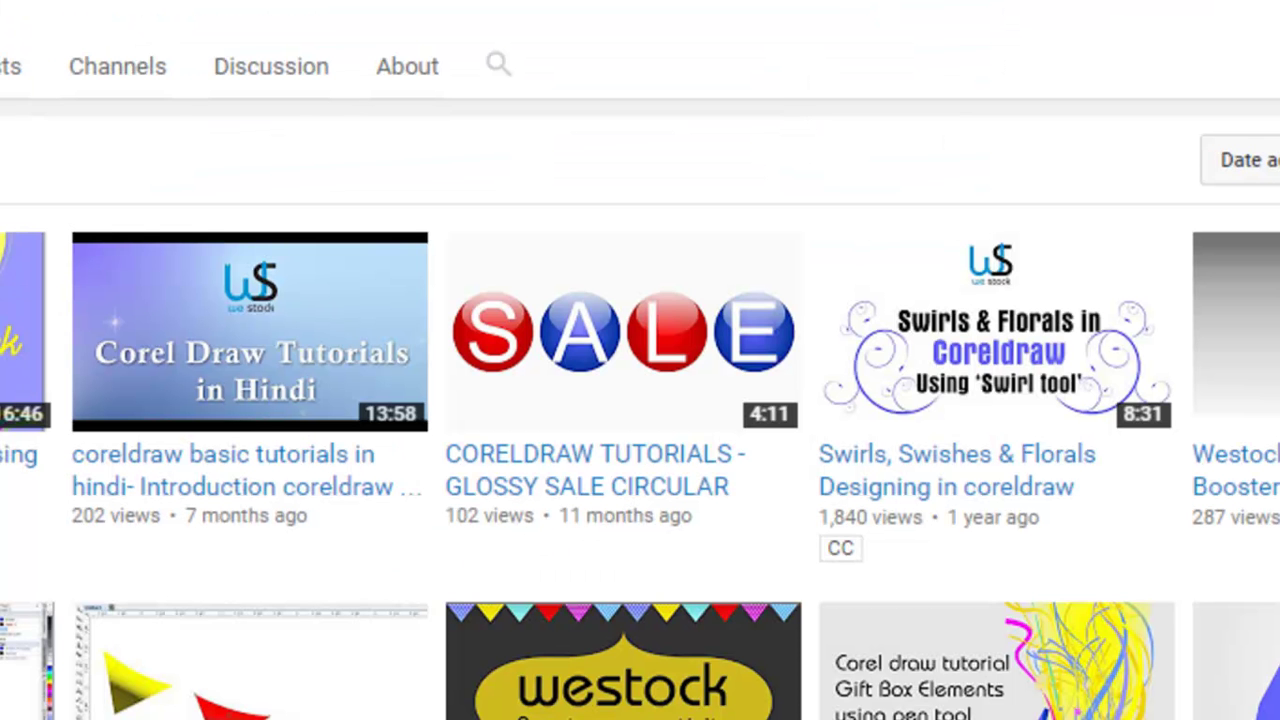
# Switch to the web browser, search for "rgb" in a new tab and open the Wikipedia article on the RGB color model
pyautogui.click(423, 34)
pyautogui.write('rg')
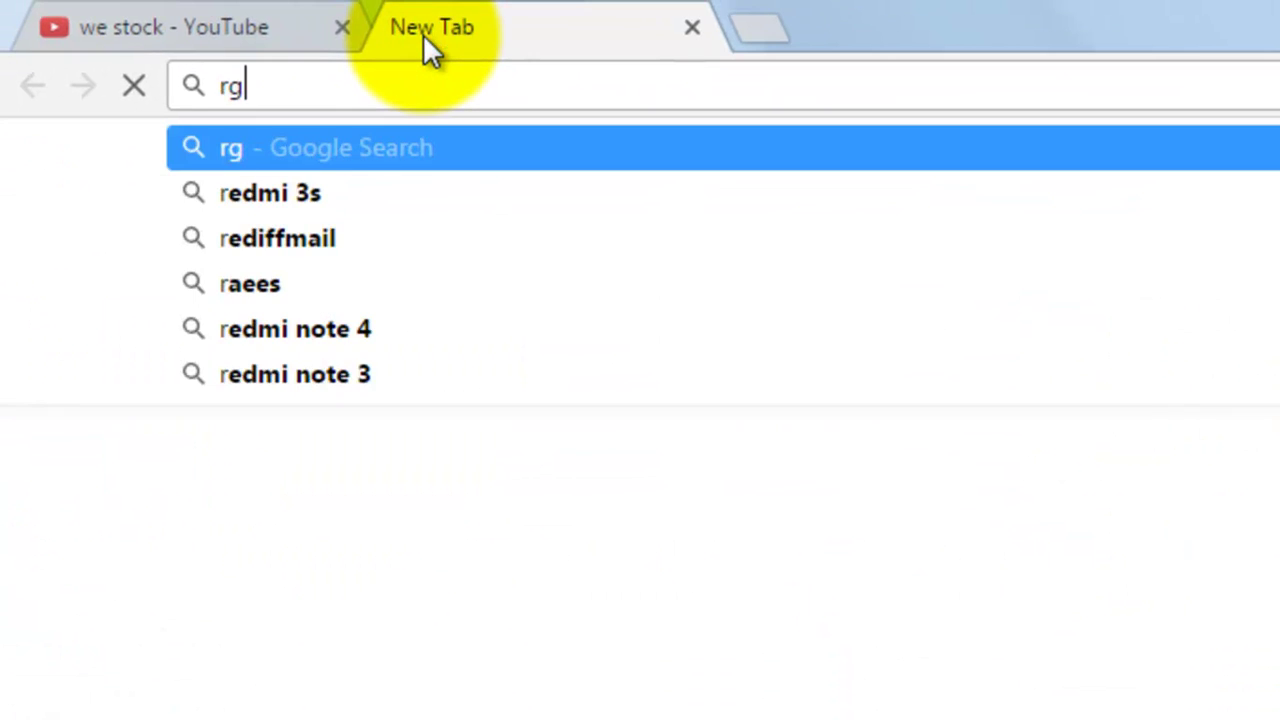
pyautogui.write('b')
pyautogui.press('Return')
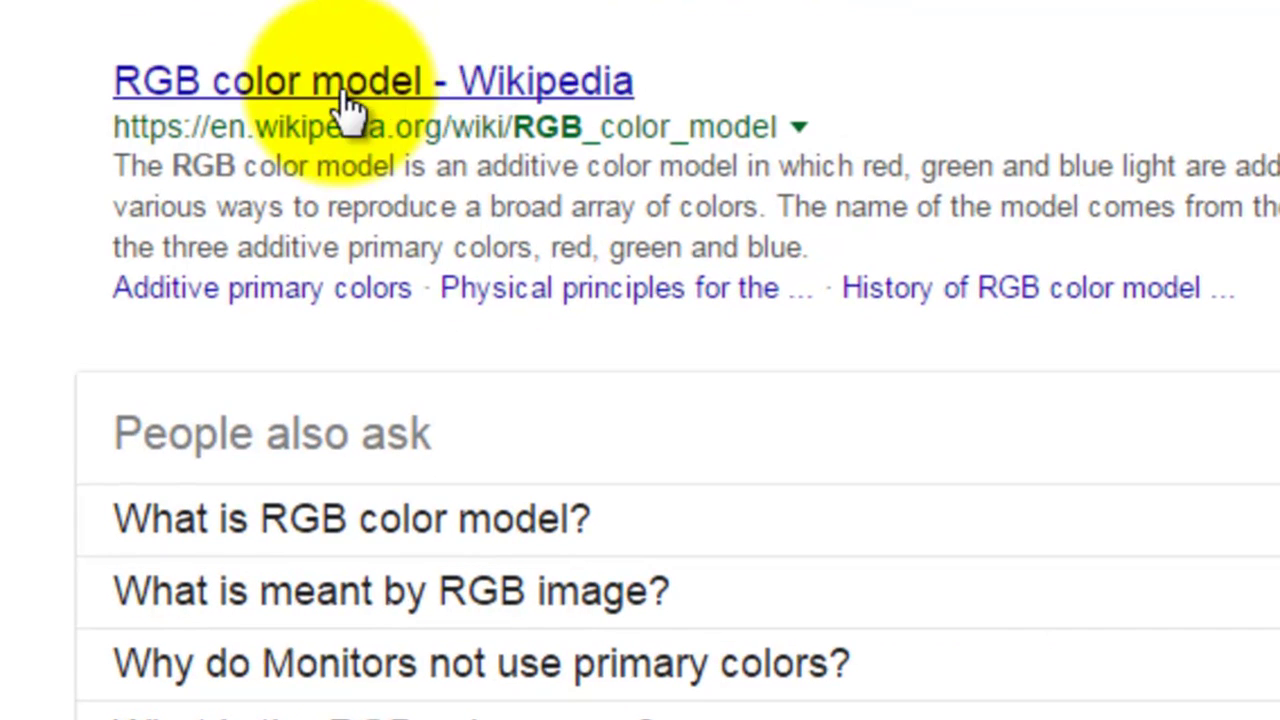
pyautogui.click(345, 95)
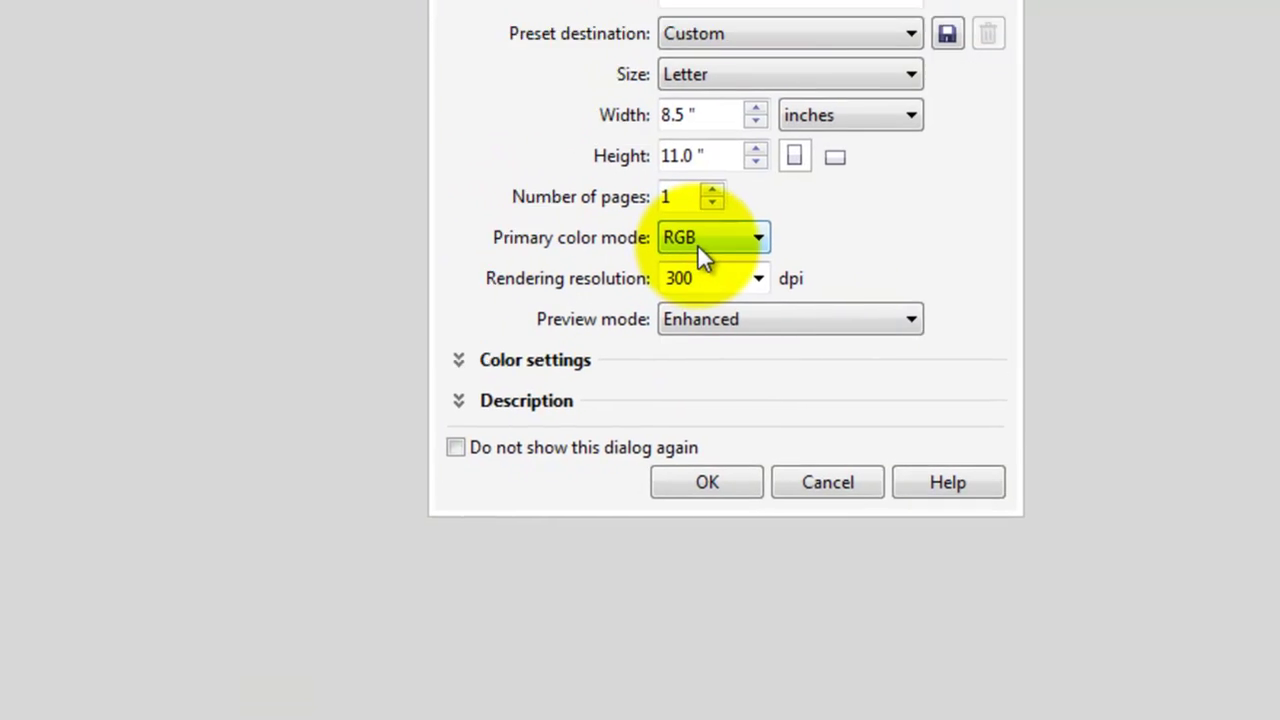
# Set the new document's primary color mode to CMYK in CorelDRAW
pyautogui.click(697, 244)
pyautogui.click(691, 289)
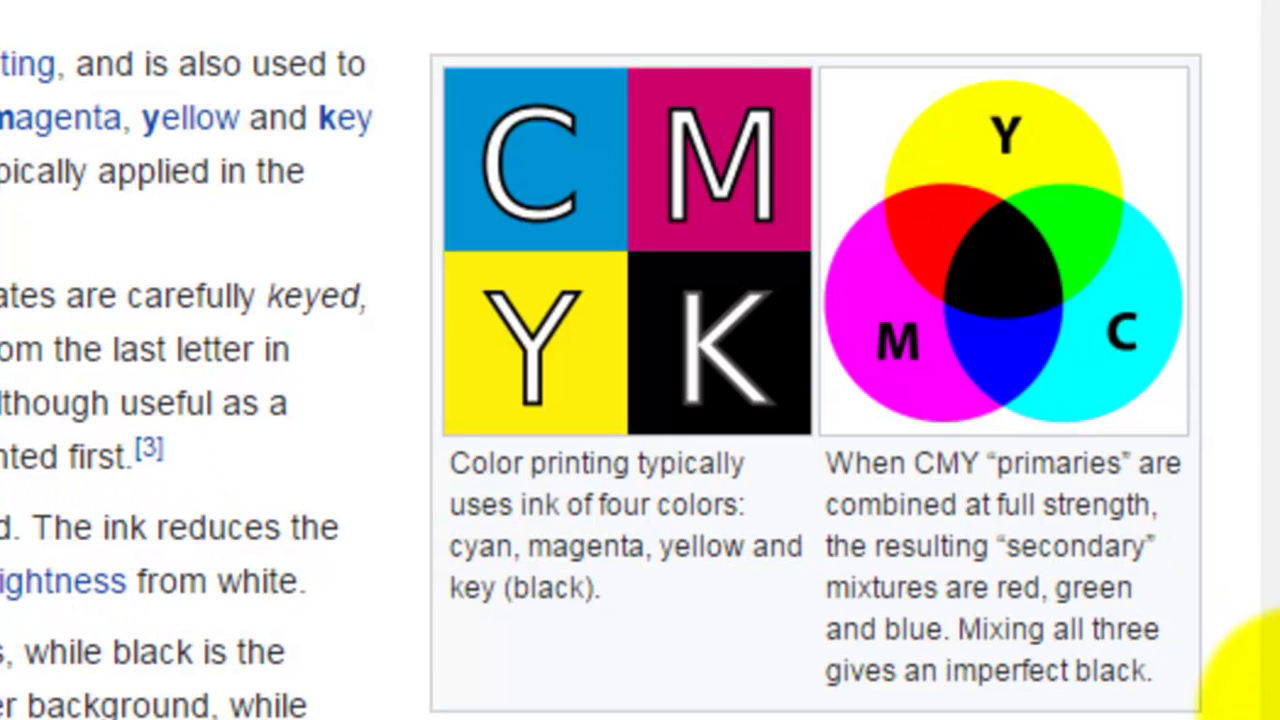
# Examine the enlarged yellow, magenta and cyan mixing diagram from the CMYK article in the browser, then return to the new document dialog
pyautogui.click(1042, 302)
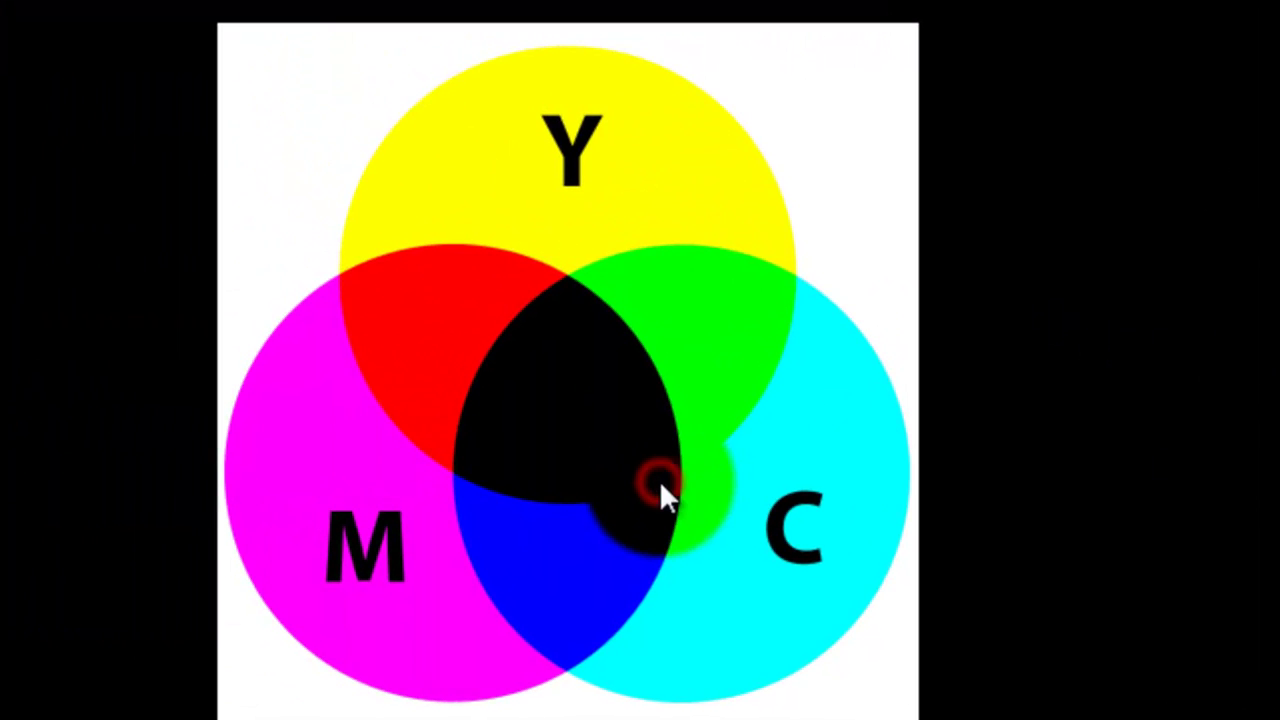
pyautogui.click(659, 480)
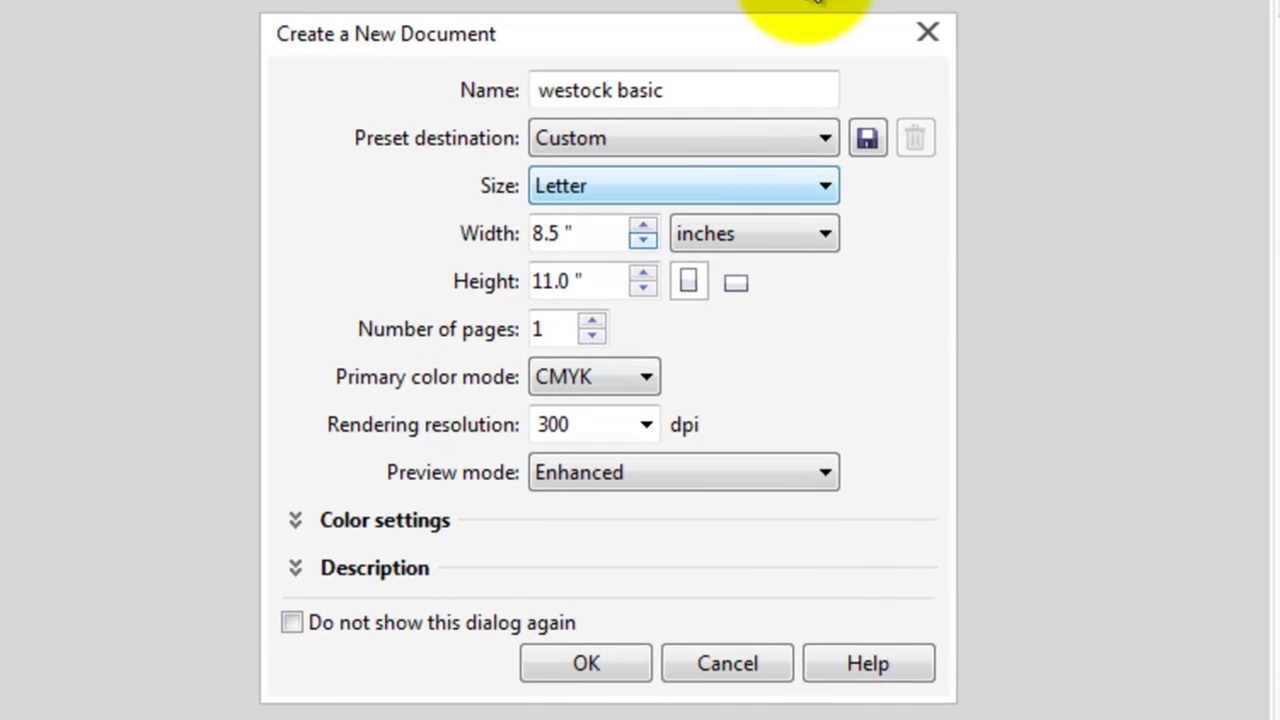
pyautogui.click(765, 43)
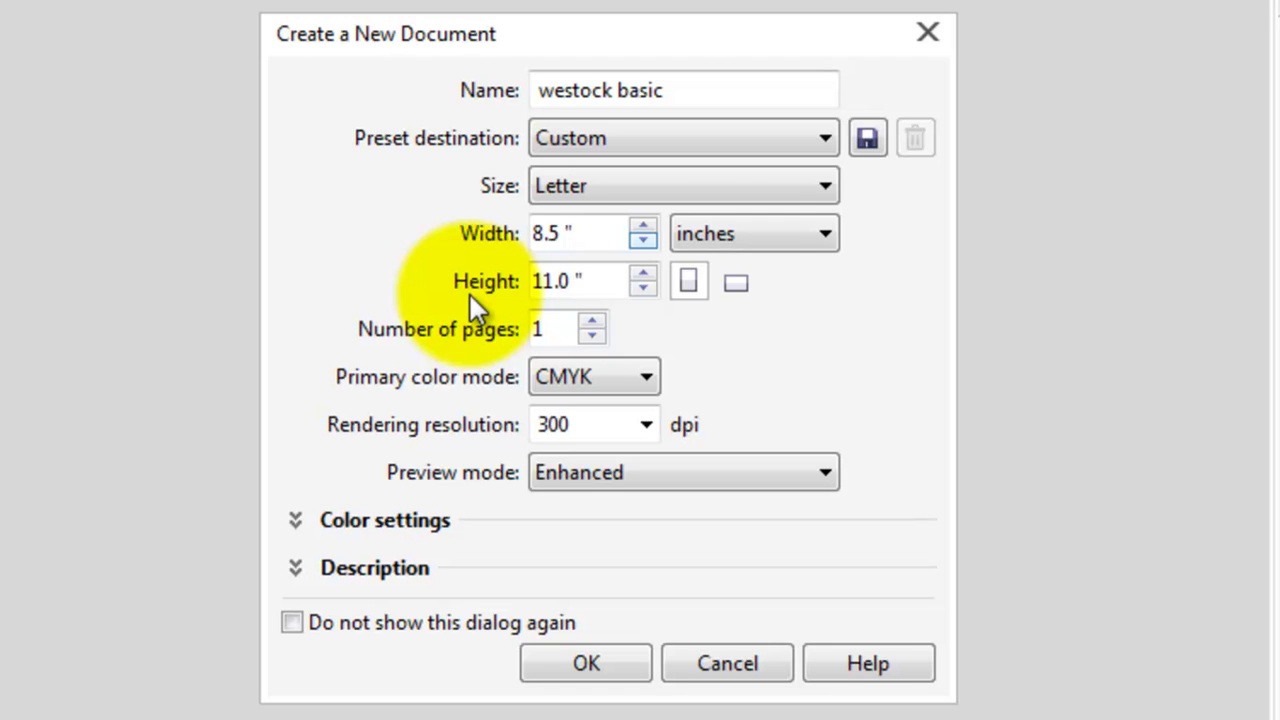
# Review the page measurement units, try millimeters and set the unit back to inches
pyautogui.click(758, 240)
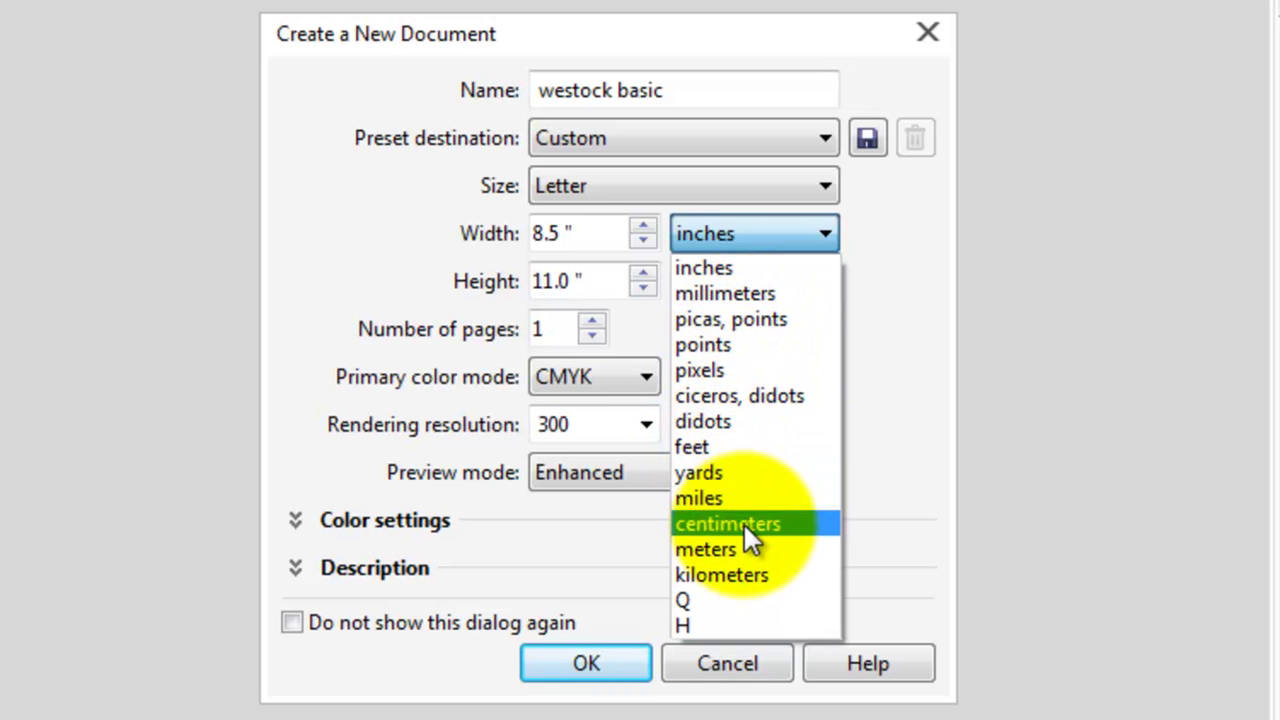
pyautogui.click(930, 357)
pyautogui.click(728, 236)
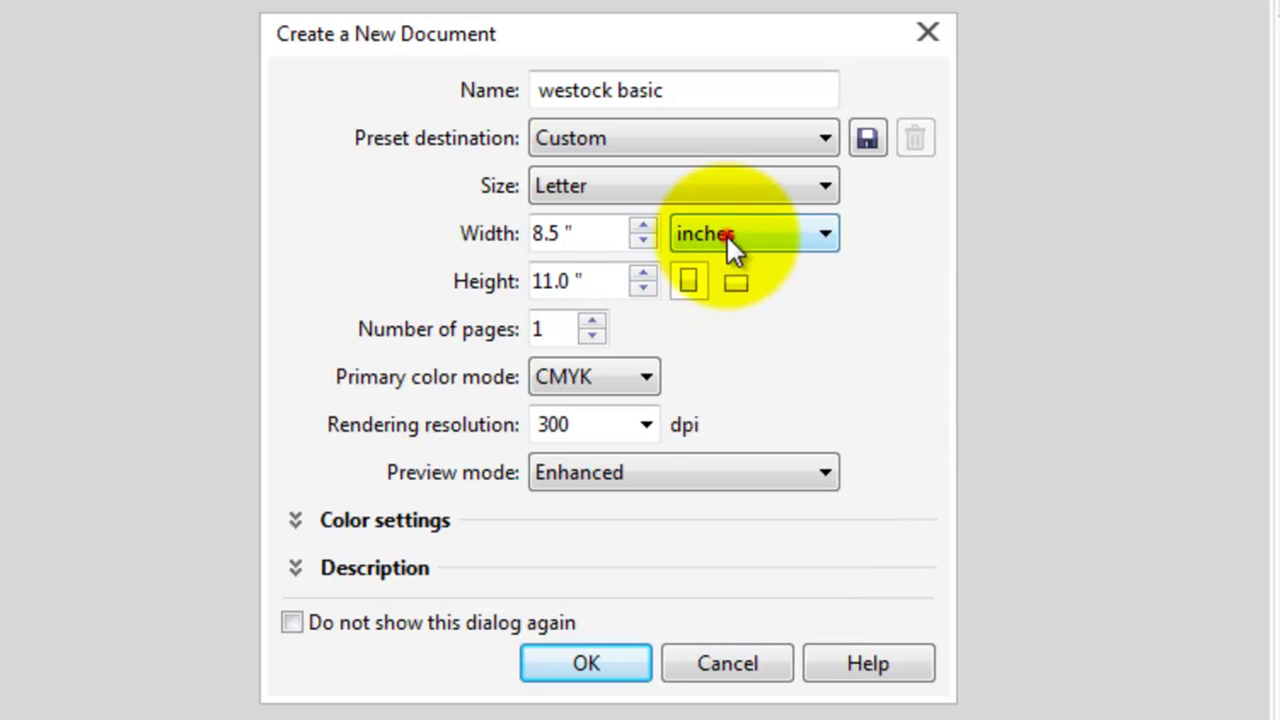
pyautogui.click(745, 288)
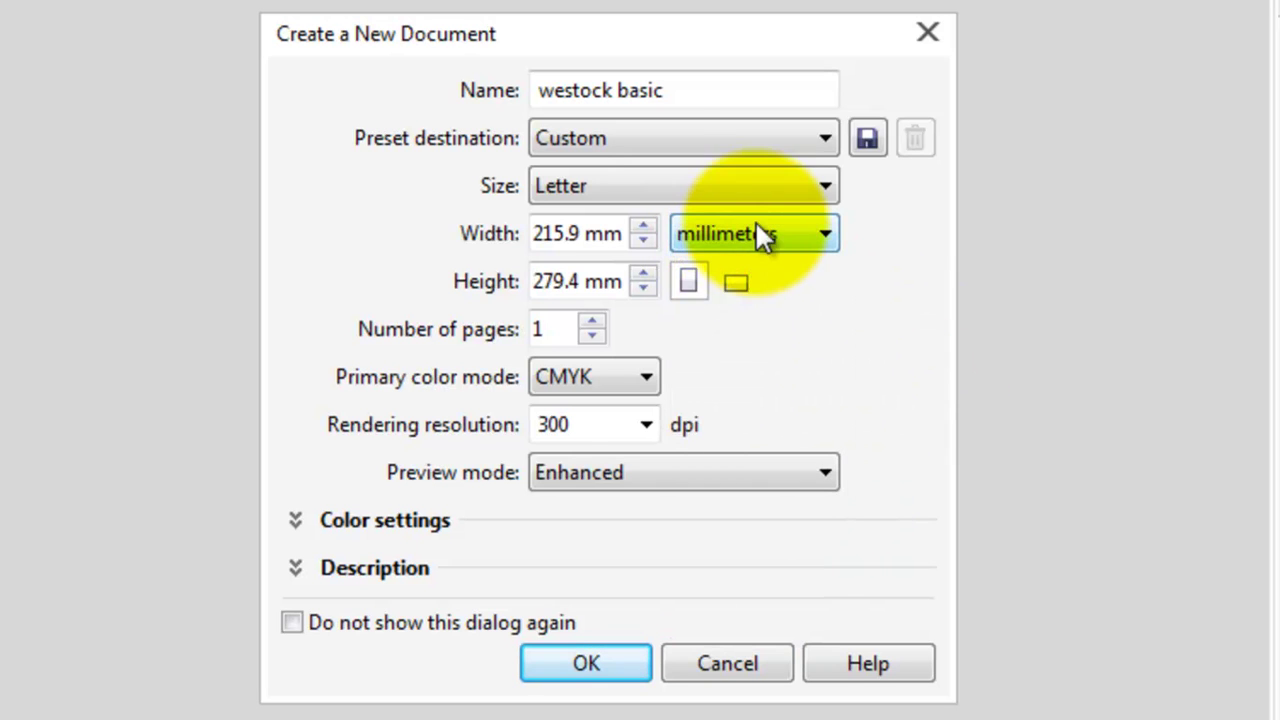
pyautogui.click(756, 232)
pyautogui.click(740, 266)
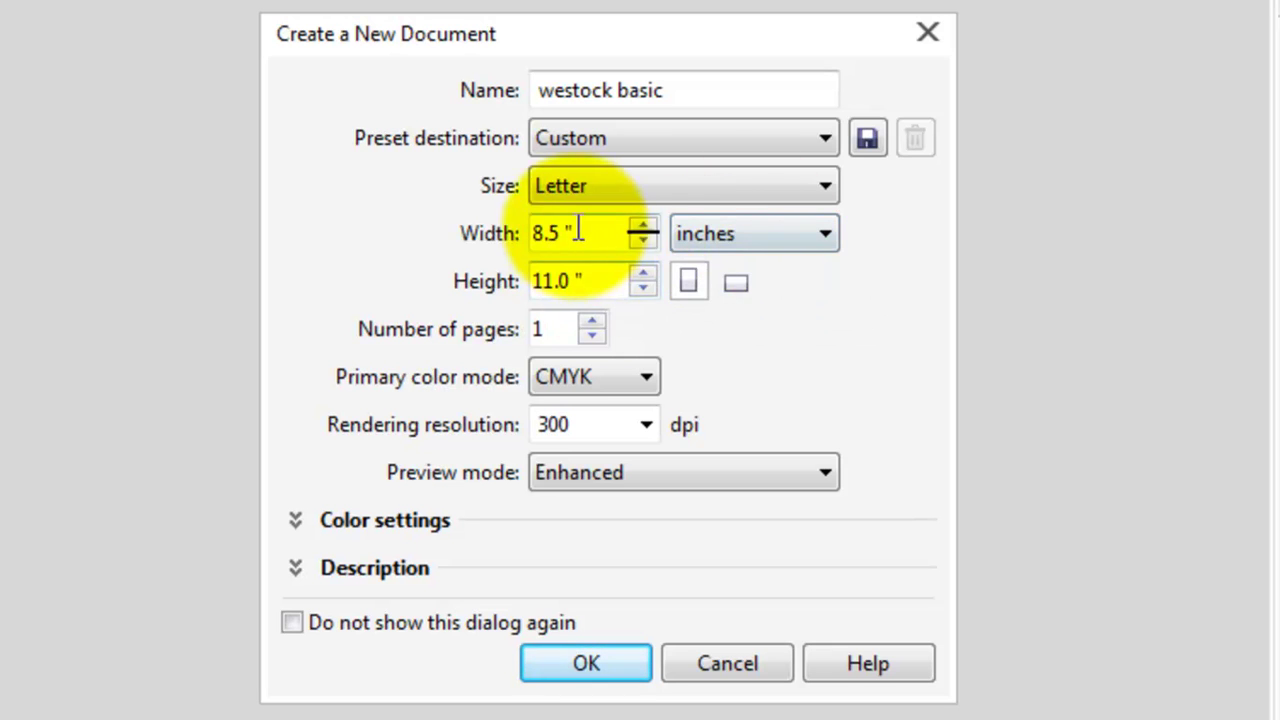
# Set the page width to 10 inches
pyautogui.moveTo(594, 230); pyautogui.dragTo(377, 233)
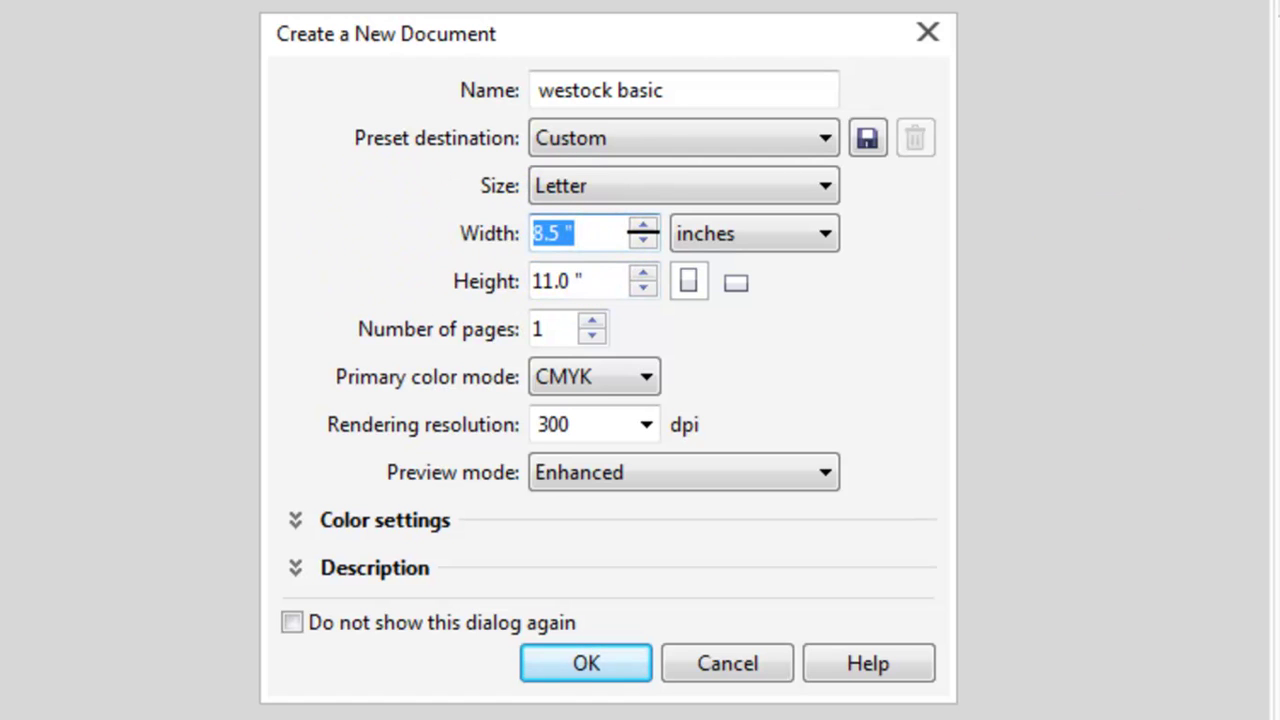
pyautogui.write('10')
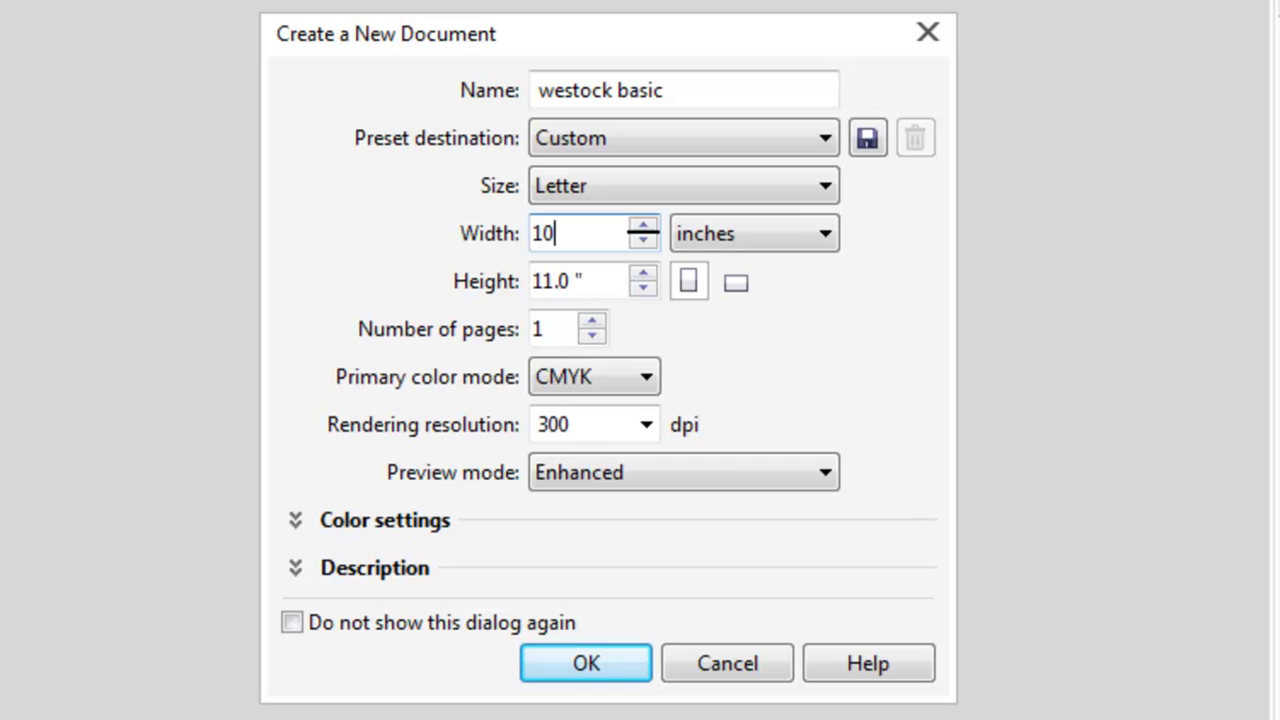
pyautogui.press('Tab')
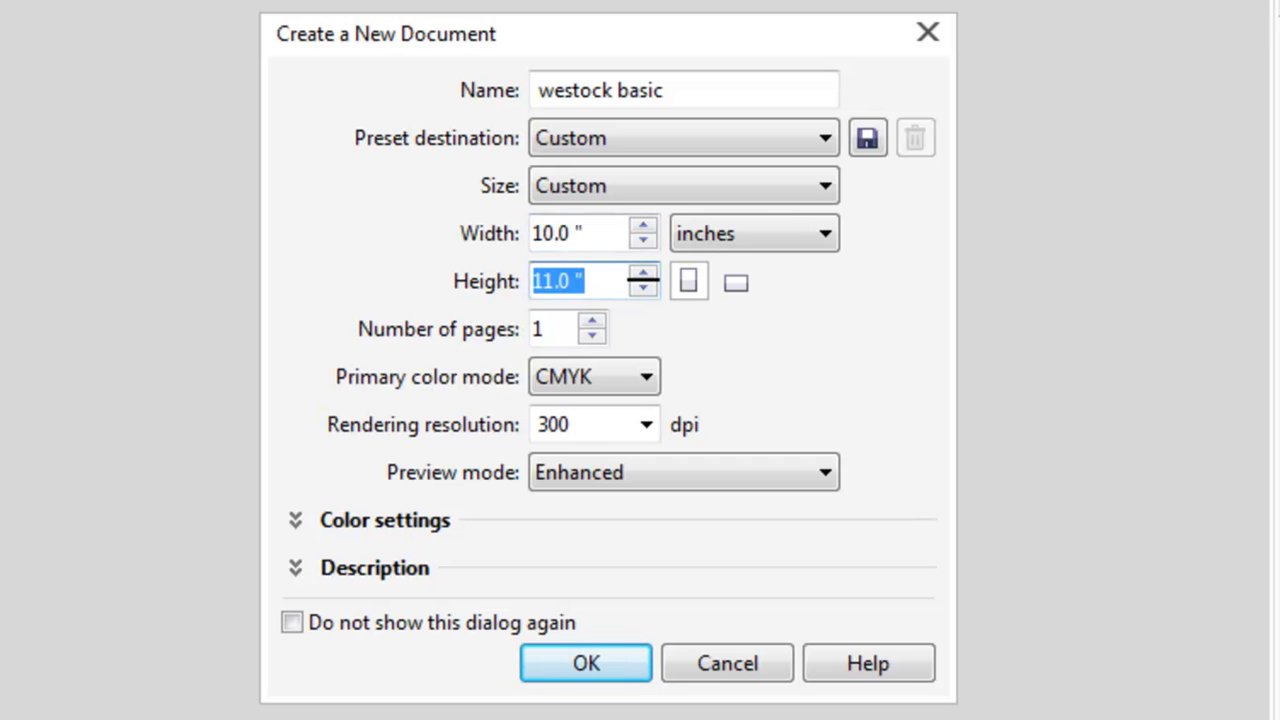
# Set the page height to 8 inches and check the width, height and unit options, keeping inches
pyautogui.write('8')
pyautogui.press('Tab')
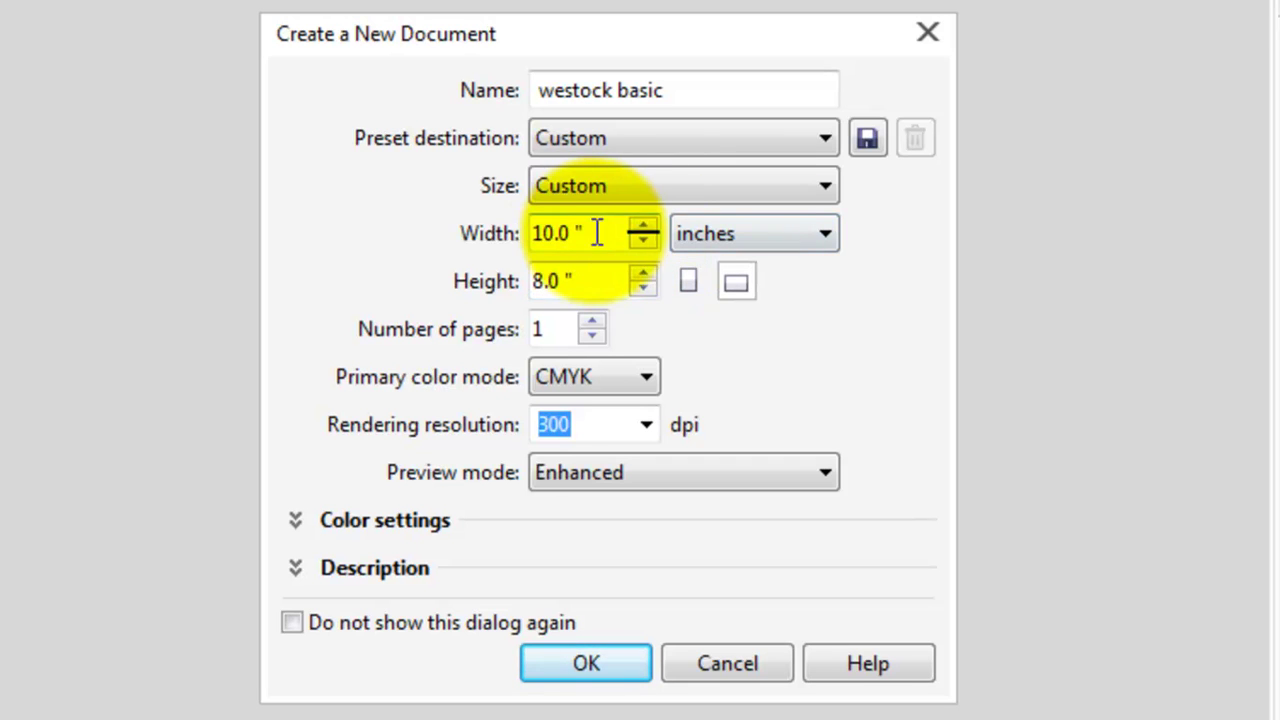
pyautogui.click(596, 231)
pyautogui.click(590, 280)
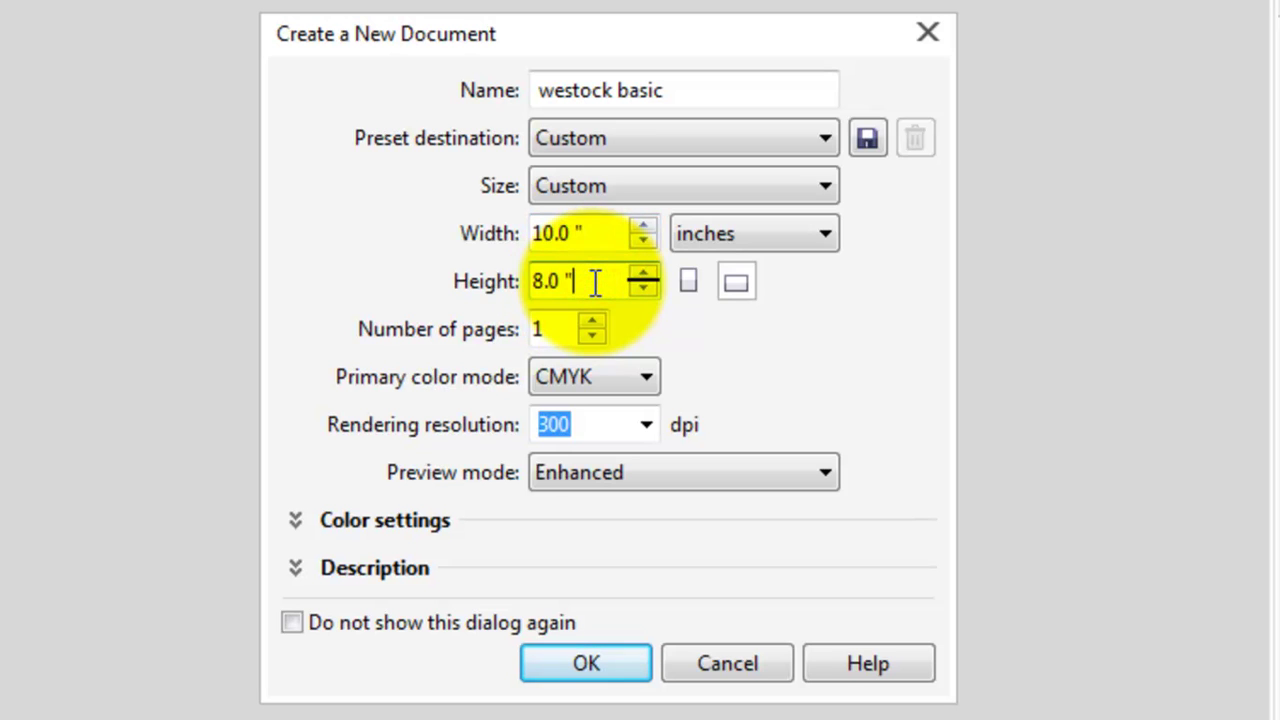
pyautogui.click(769, 228)
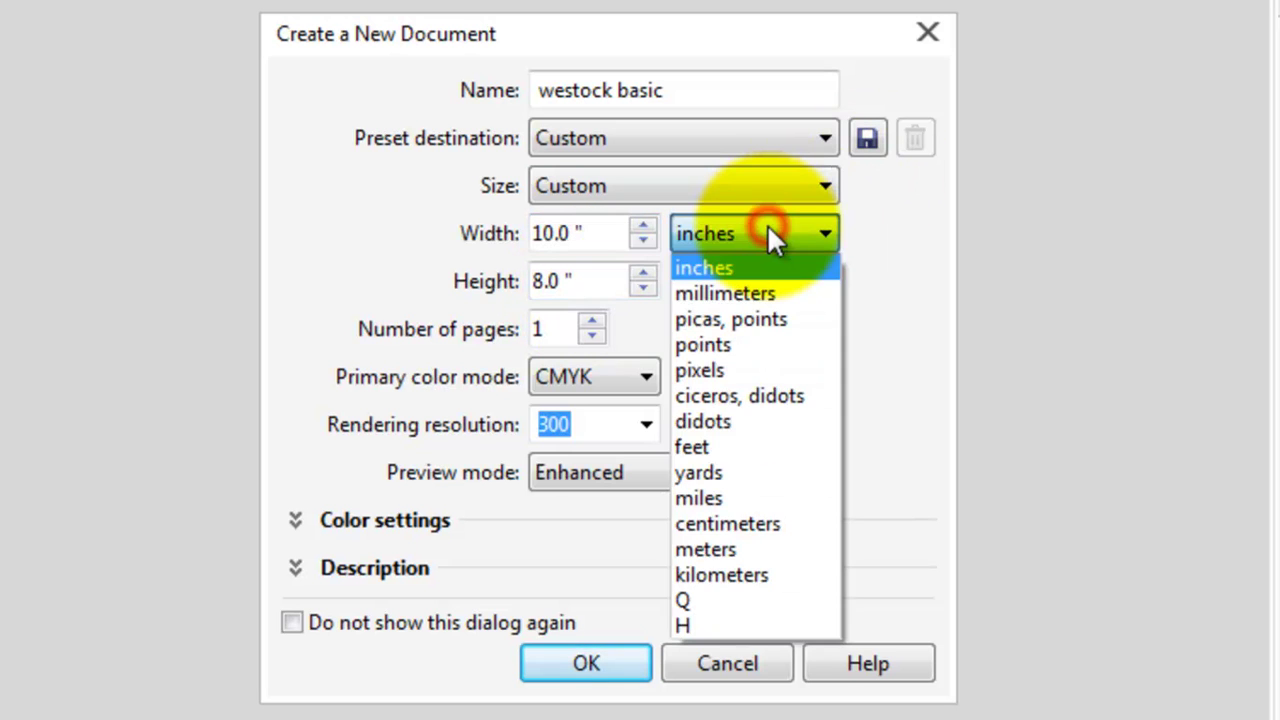
pyautogui.click(769, 230)
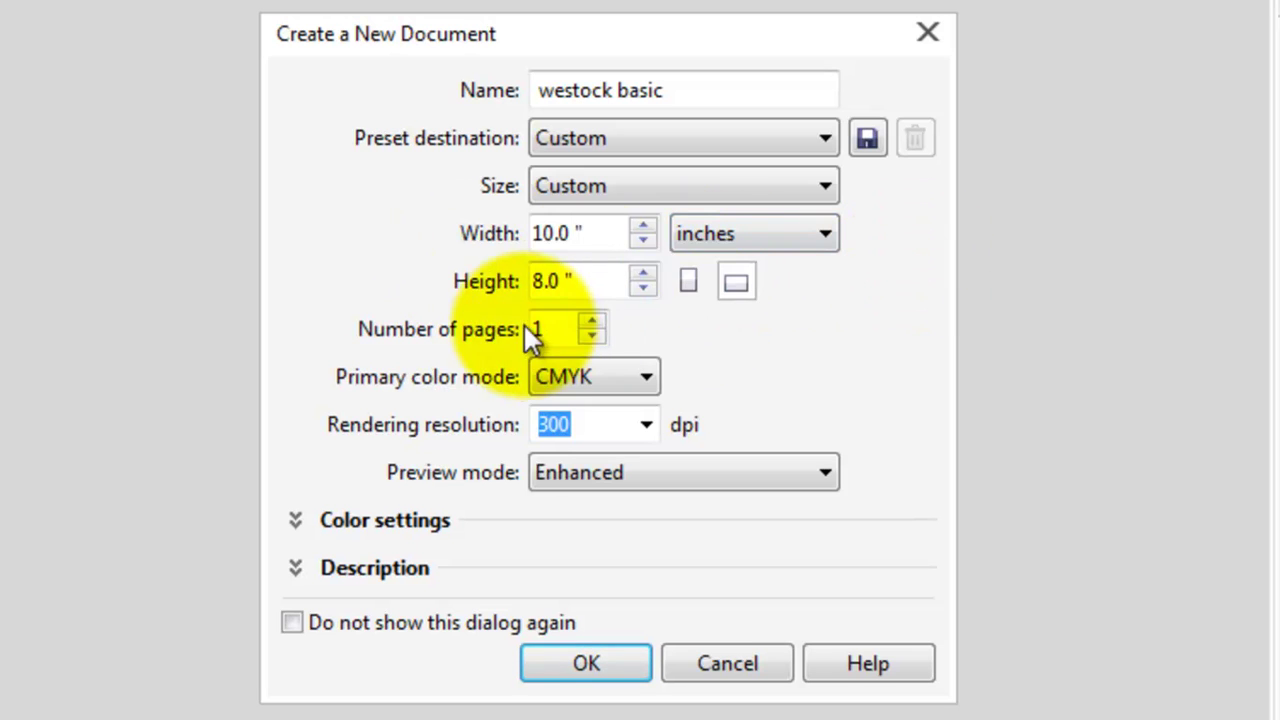
# Swap the page dimensions by setting the width to 8 inches and the height to 10 inches
pyautogui.moveTo(600, 232); pyautogui.dragTo(466, 218)
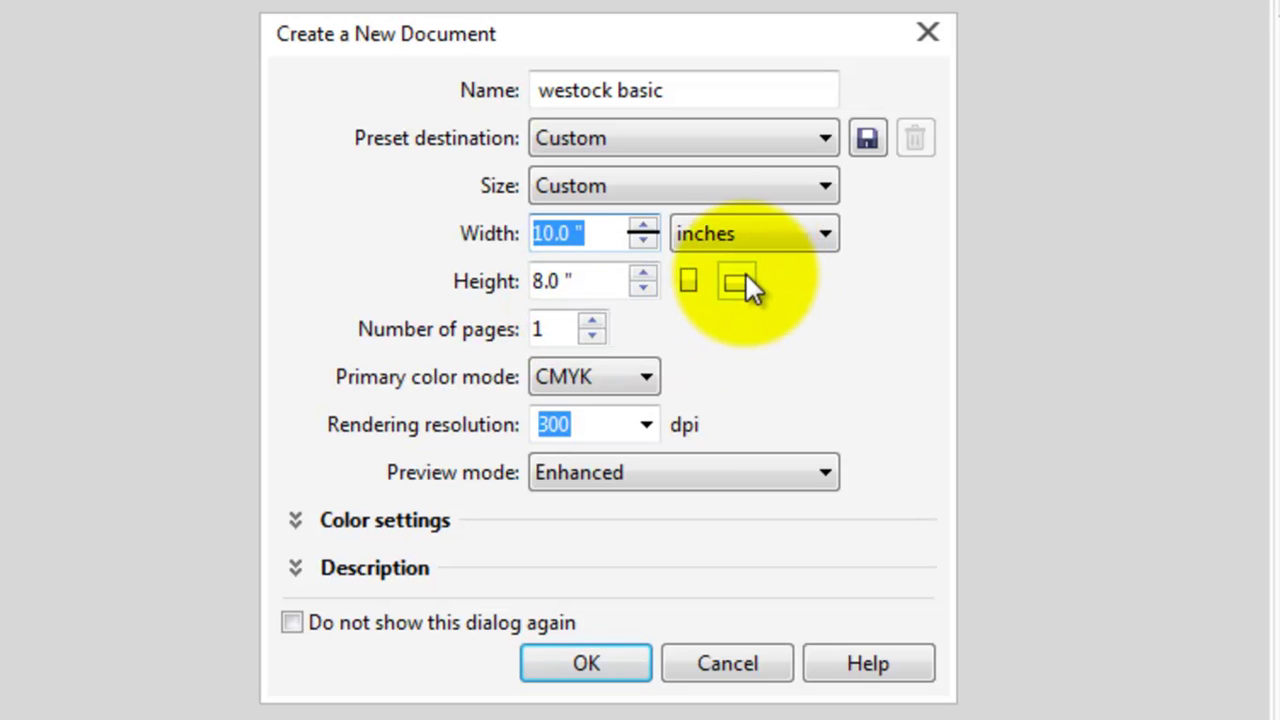
pyautogui.write('8')
pyautogui.press('Tab')
pyautogui.write('10')
pyautogui.press('Tab')
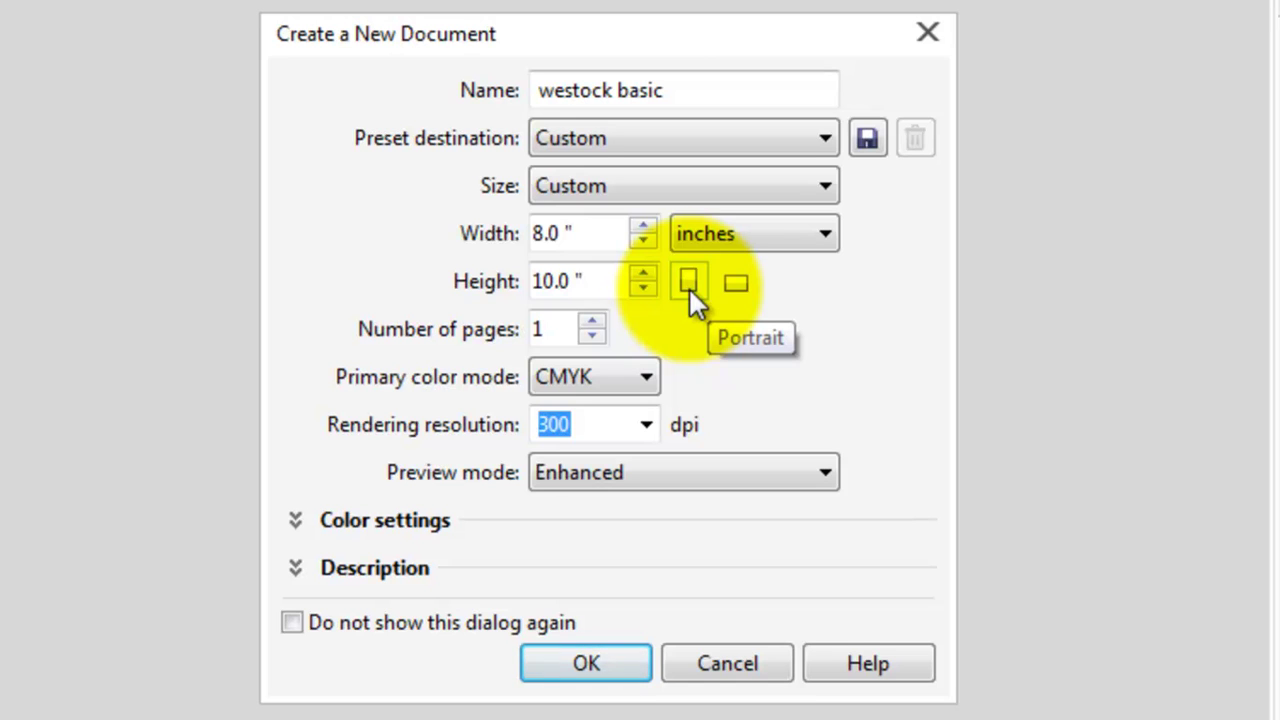
# Switch the page orientation back and forth between landscape and portrait, finishing on landscape
pyautogui.click(742, 281)
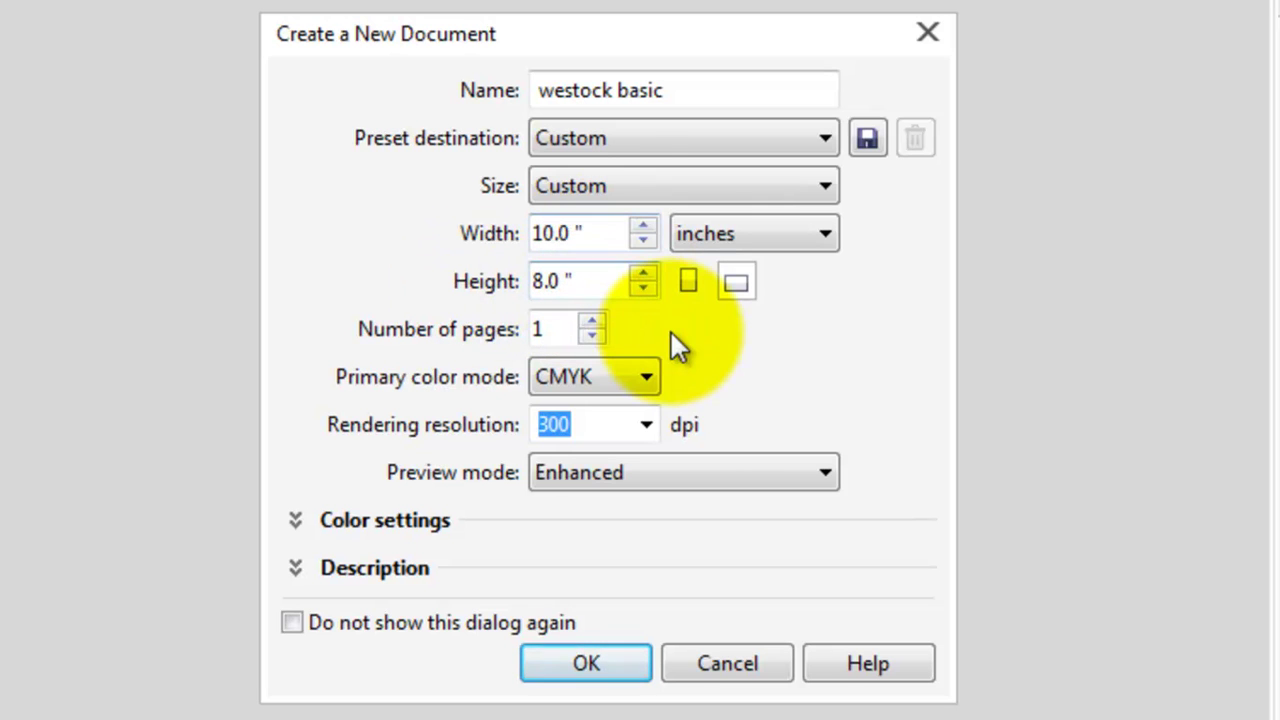
pyautogui.click(691, 280)
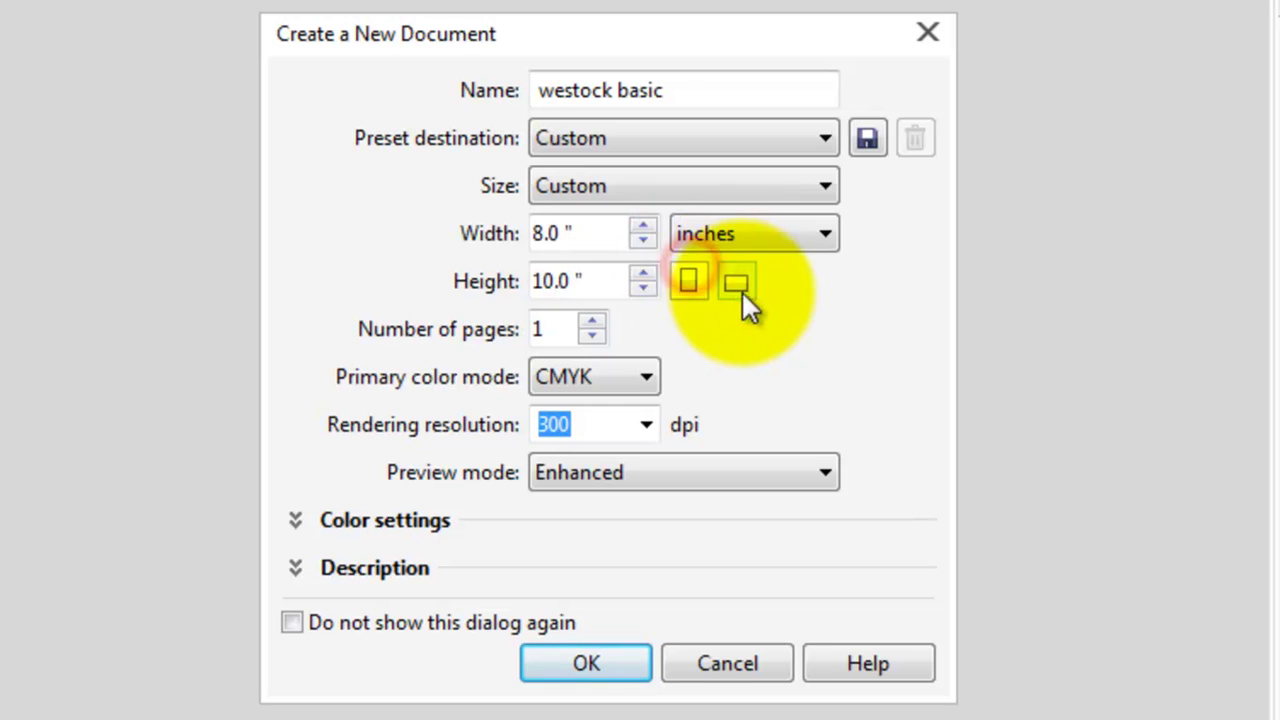
pyautogui.click(741, 290)
pyautogui.click(690, 284)
pyautogui.click(740, 284)
pyautogui.click(690, 282)
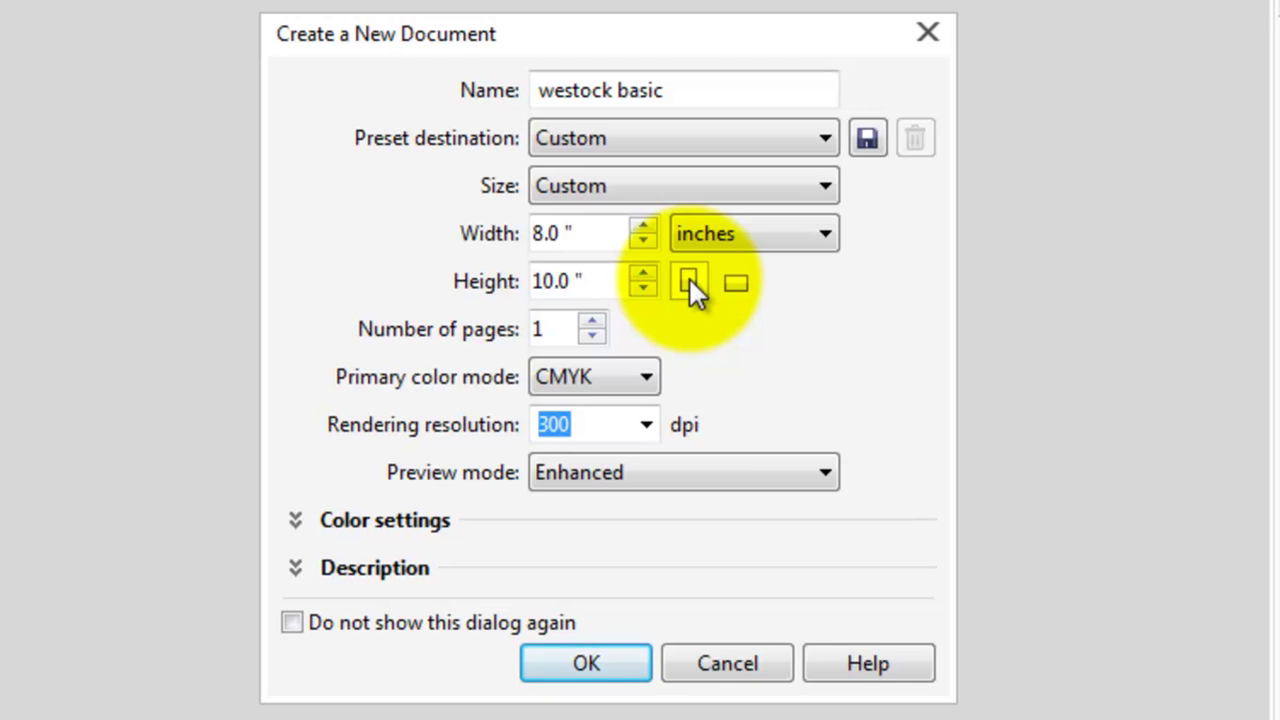
pyautogui.click(748, 290)
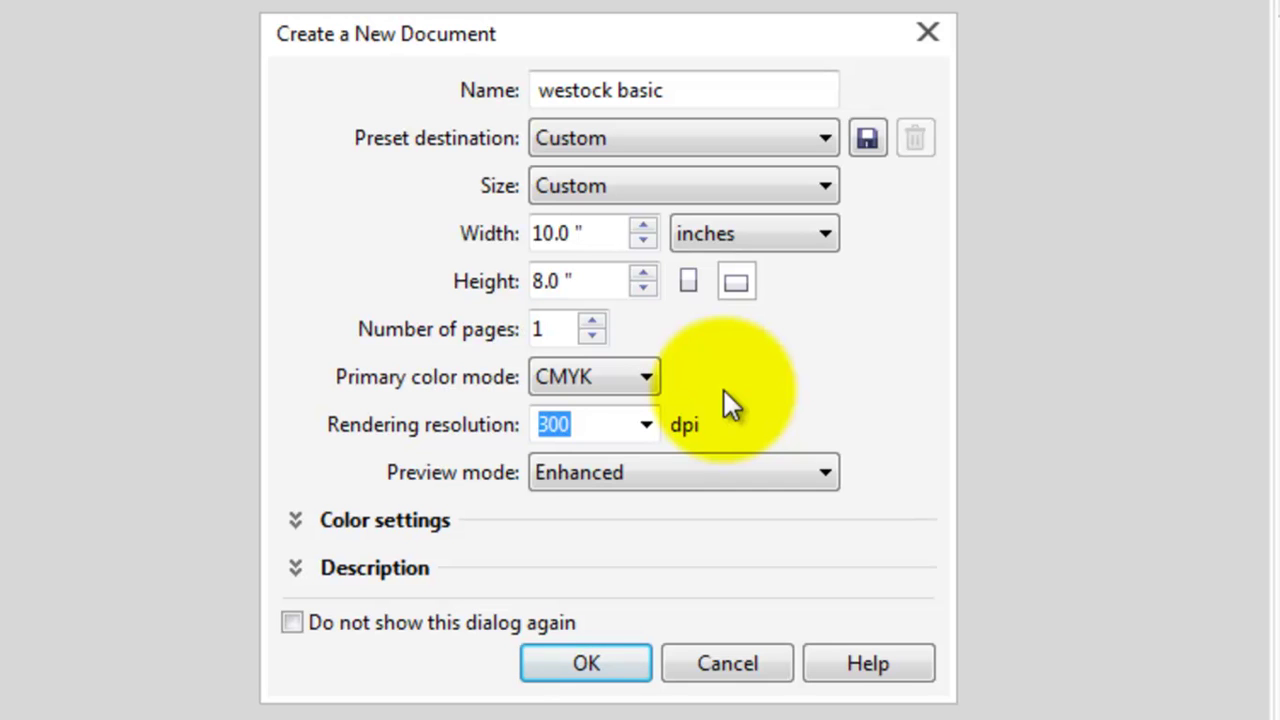
# Try RGB as the primary color mode, look at the rendering resolution choices, and set the color mode back to CMYK
pyautogui.click(620, 377)
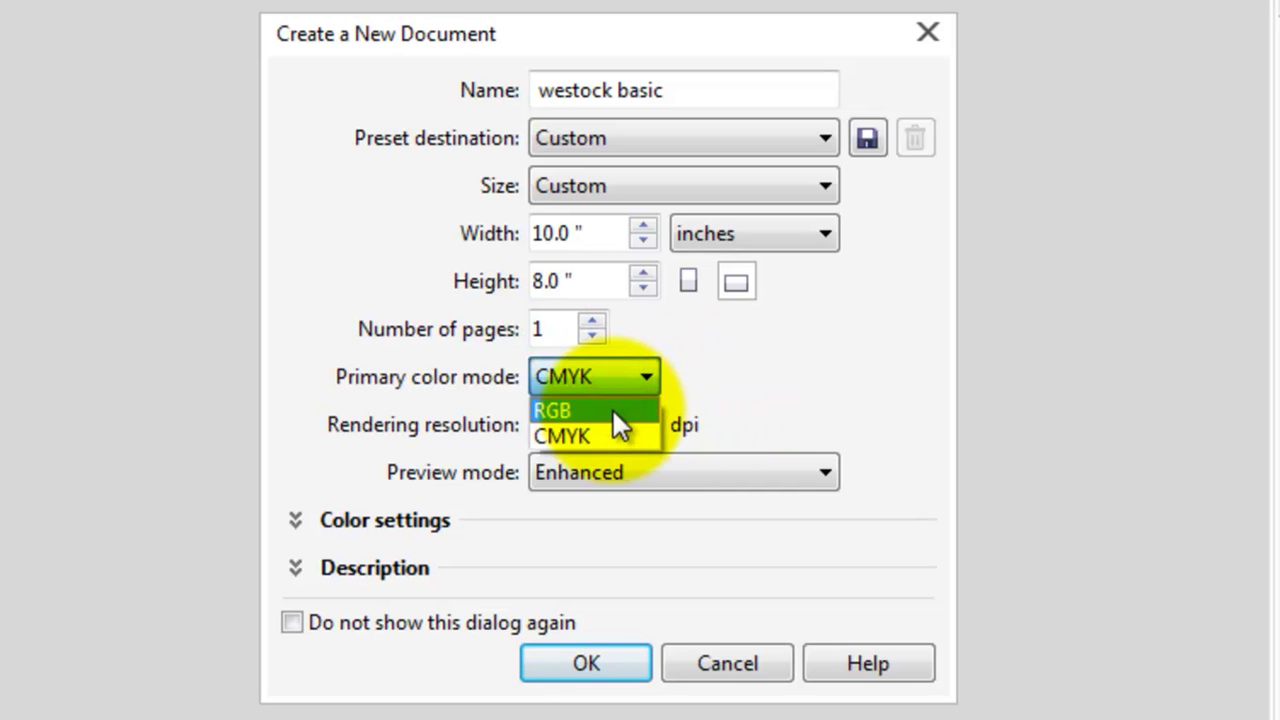
pyautogui.click(613, 410)
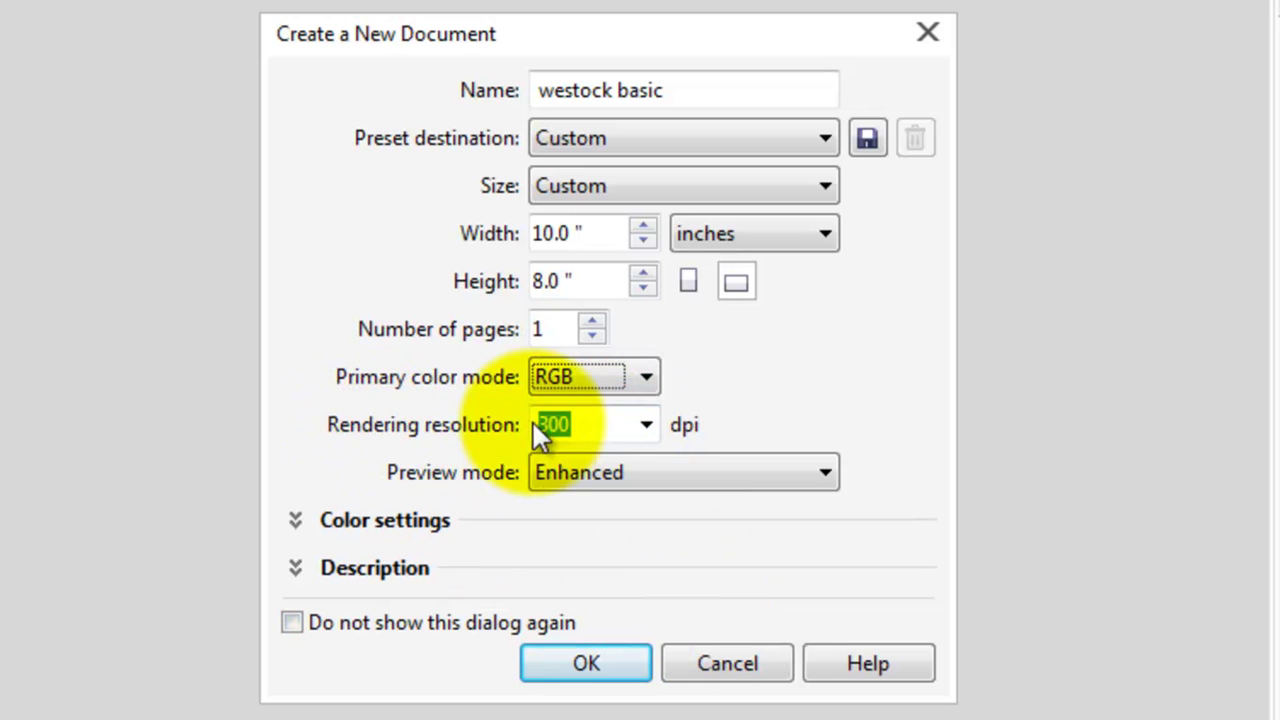
pyautogui.click(645, 425)
pyautogui.click(644, 424)
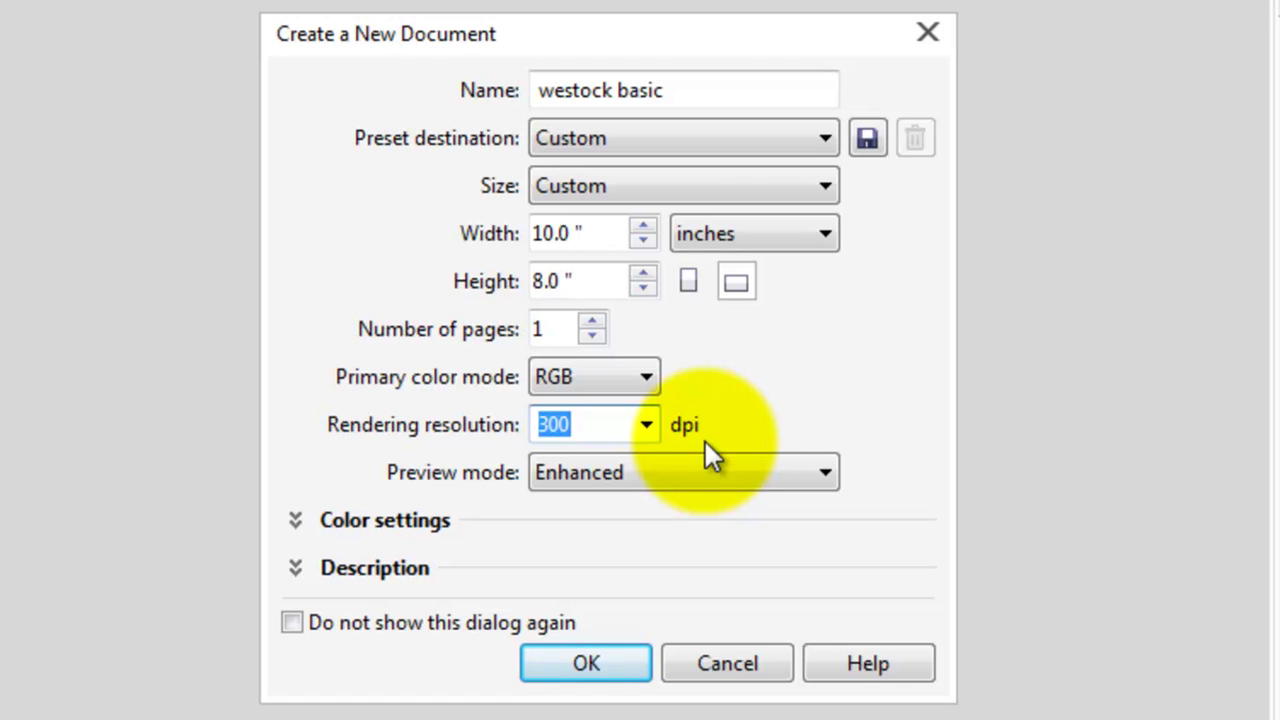
pyautogui.click(645, 377)
pyautogui.click(632, 432)
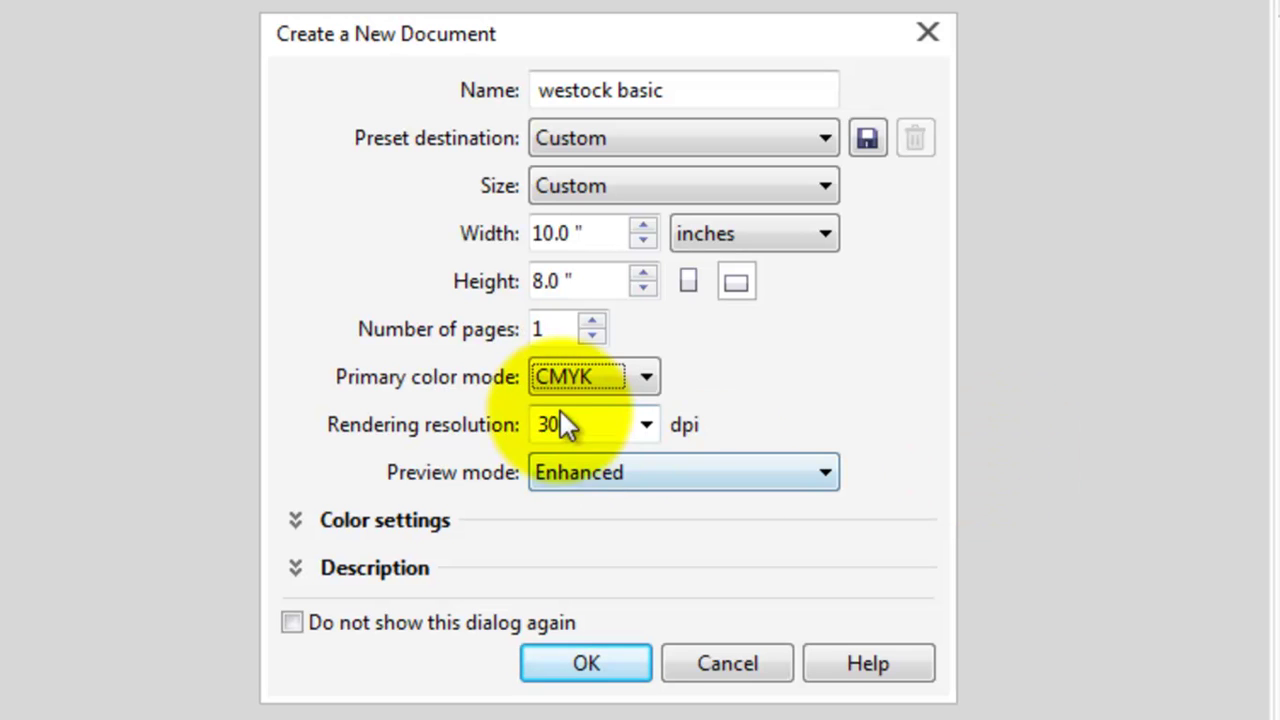
# Review the rendering resolution choices, keeping 300 dpi, and choose Enhanced as the preview mode
pyautogui.click(647, 426)
pyautogui.click(647, 426)
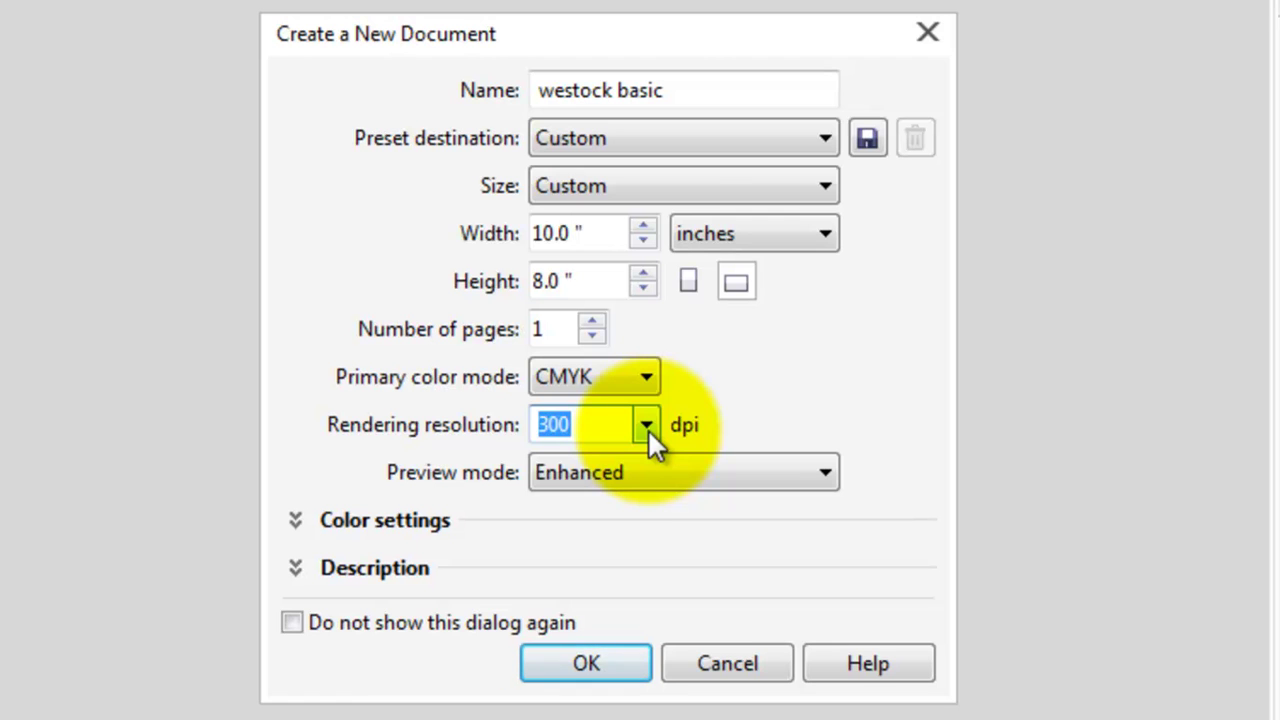
pyautogui.click(624, 468)
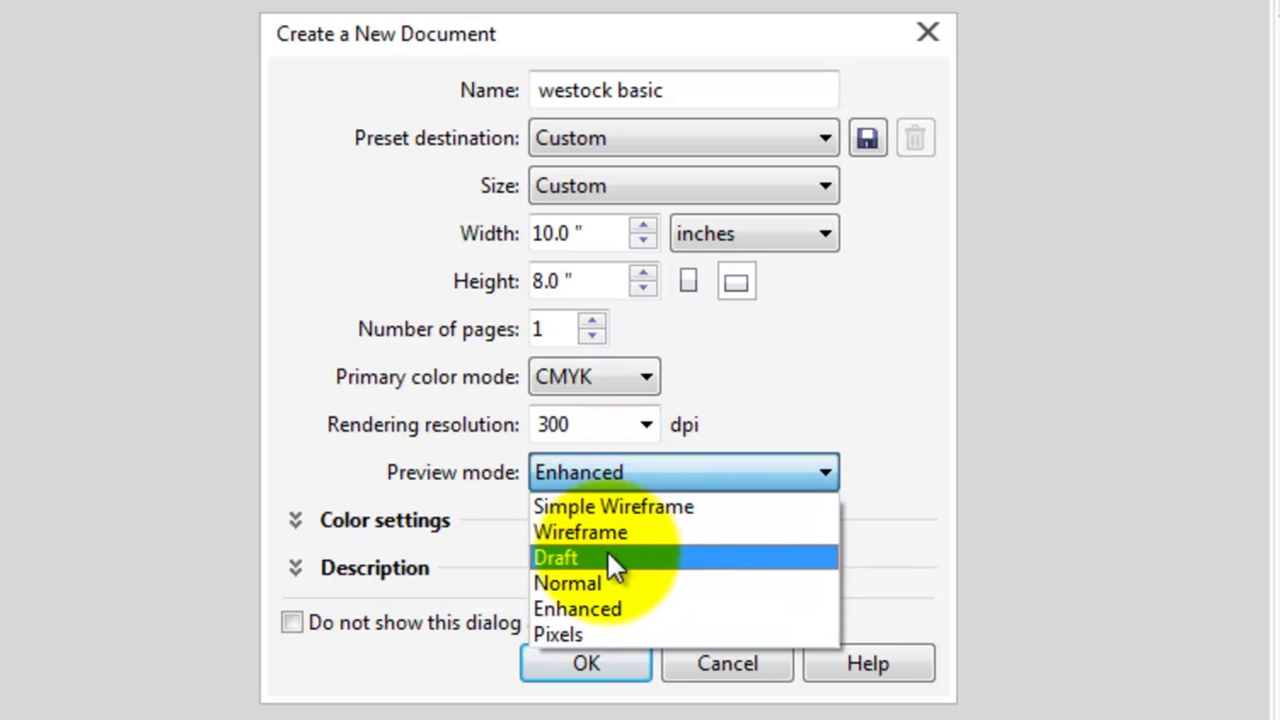
pyautogui.click(623, 605)
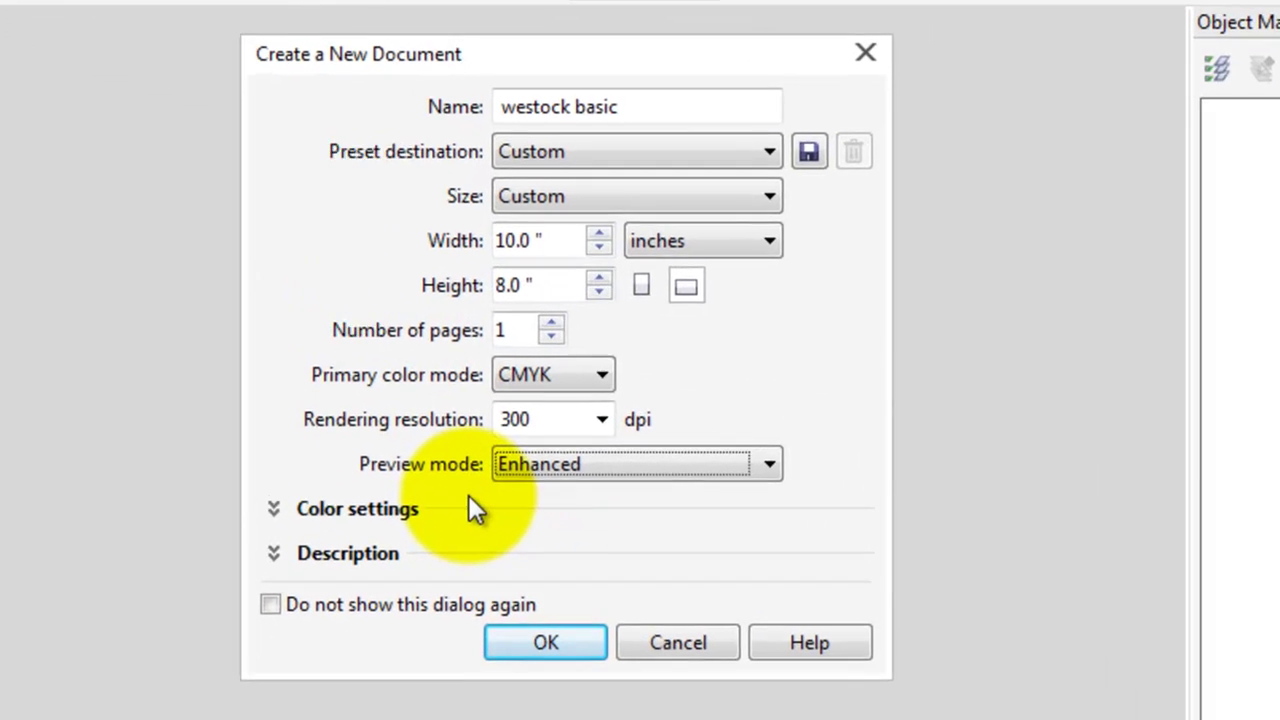
# Expand the color settings, choose the default sRGB IEC61966-2.1 RGB profile, and review the CMYK profiles, keeping U.S. Web Coated (SWOP) v2
pyautogui.click(249, 522)
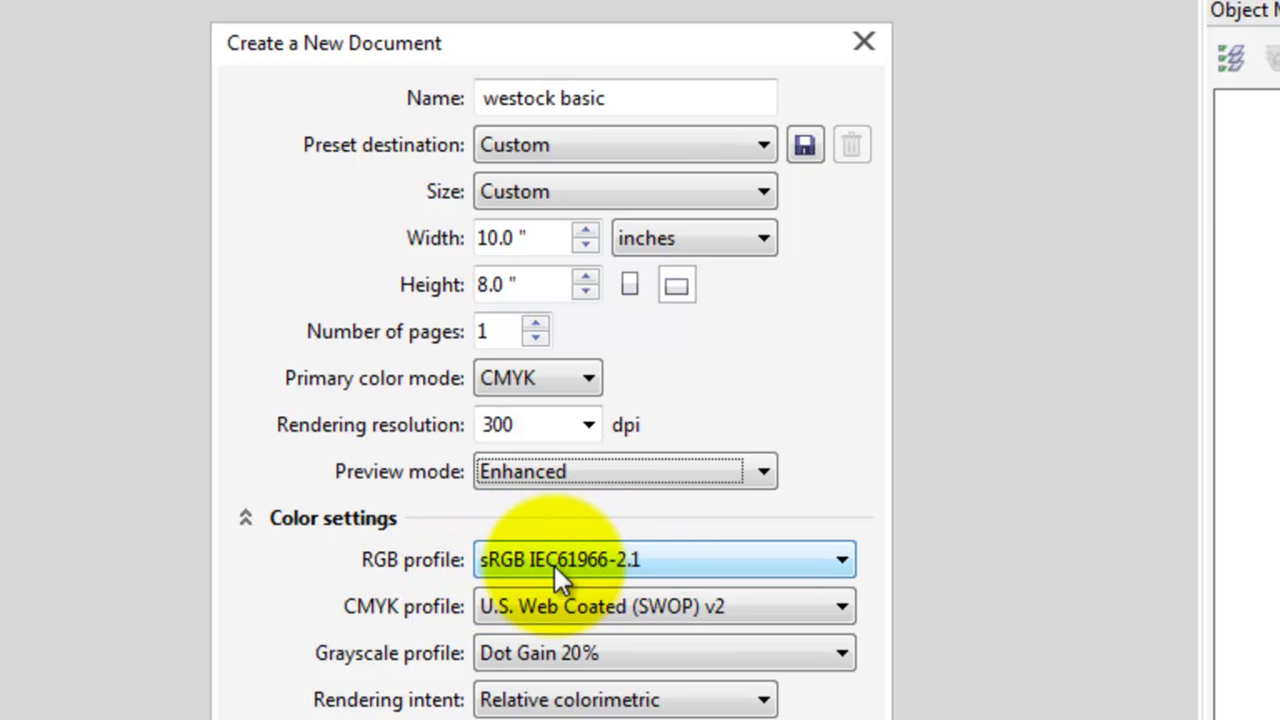
pyautogui.click(668, 564)
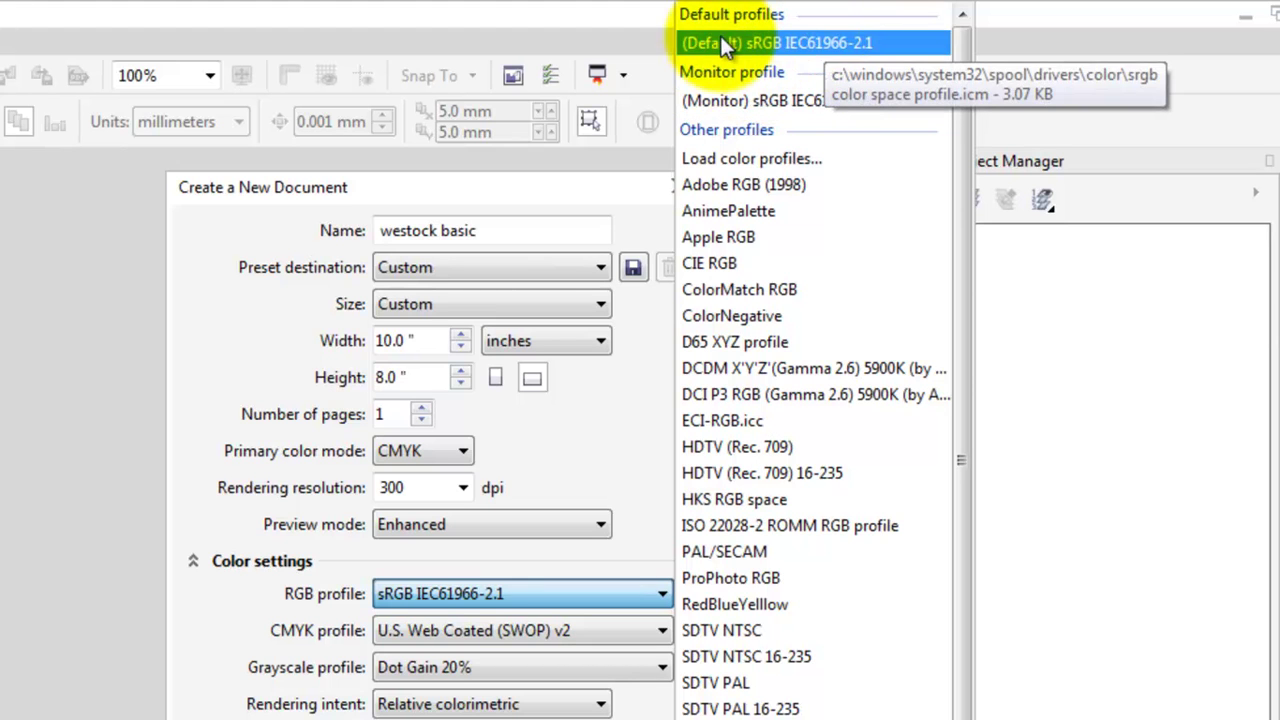
pyautogui.click(806, 47)
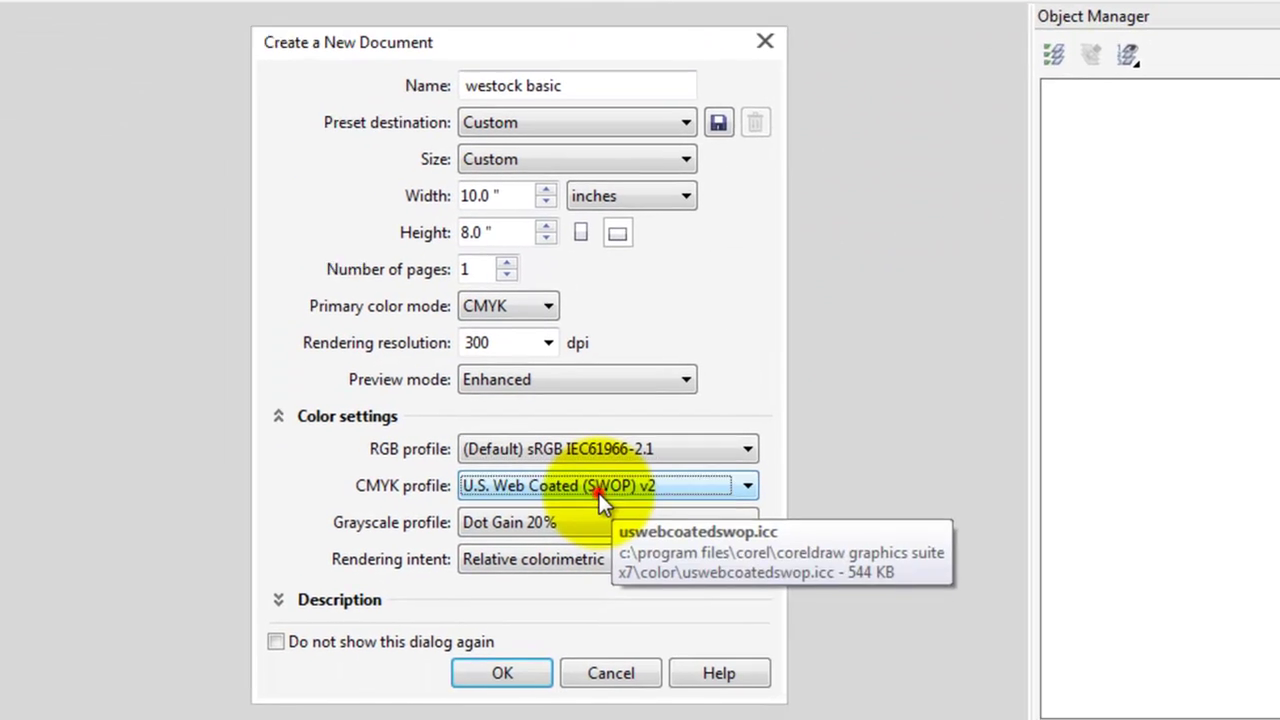
pyautogui.click(599, 493)
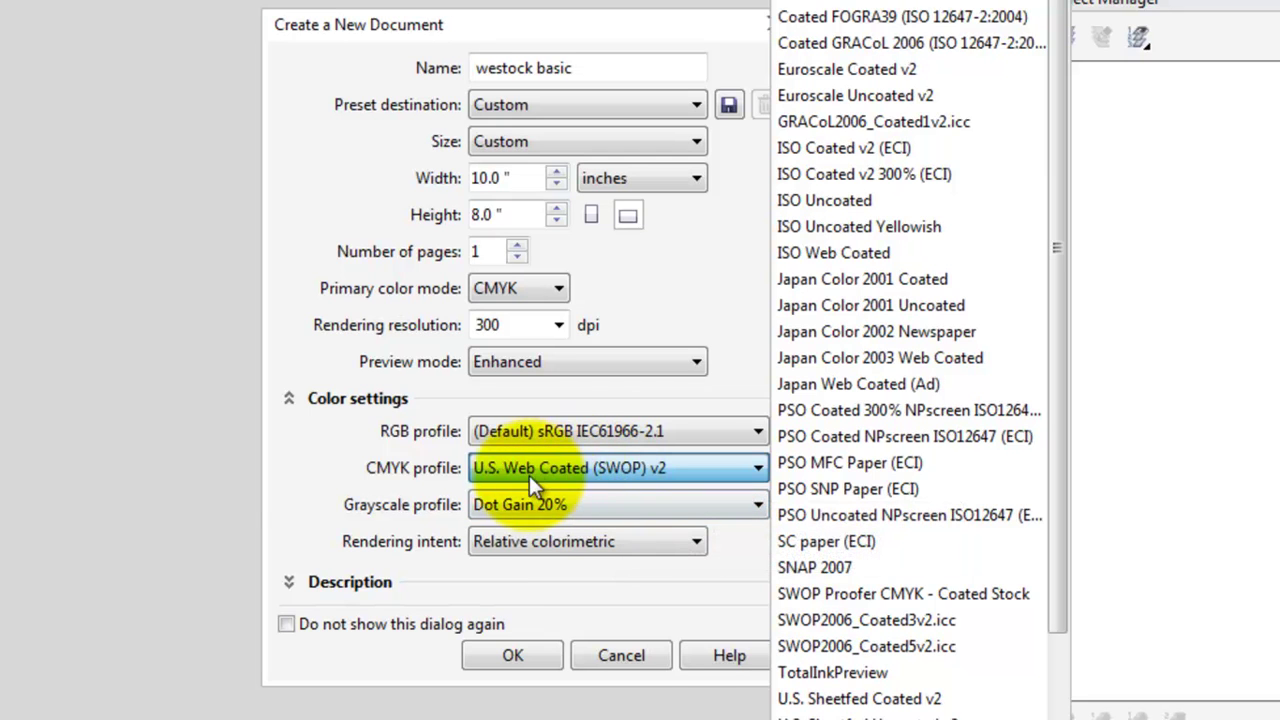
pyautogui.click(313, 480)
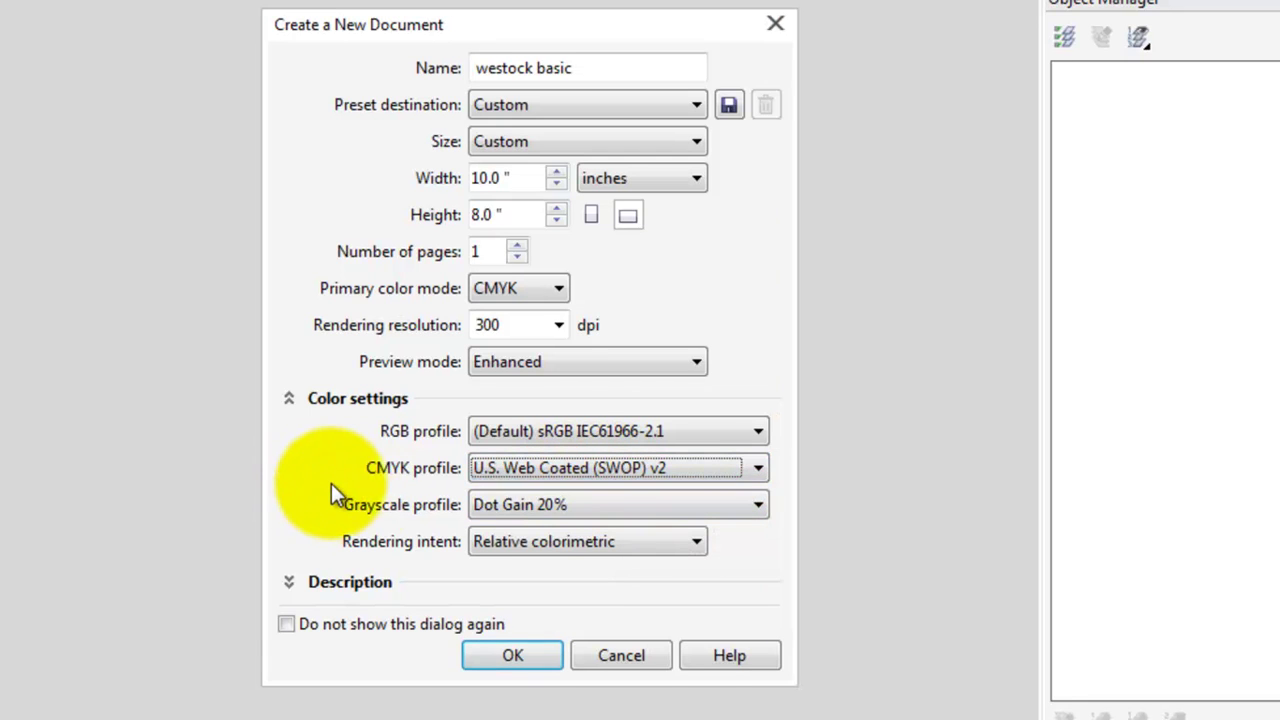
# Collapse the color settings, choose not to show the new document dialog again, and create the document
pyautogui.click(292, 588)
pyautogui.click(292, 588)
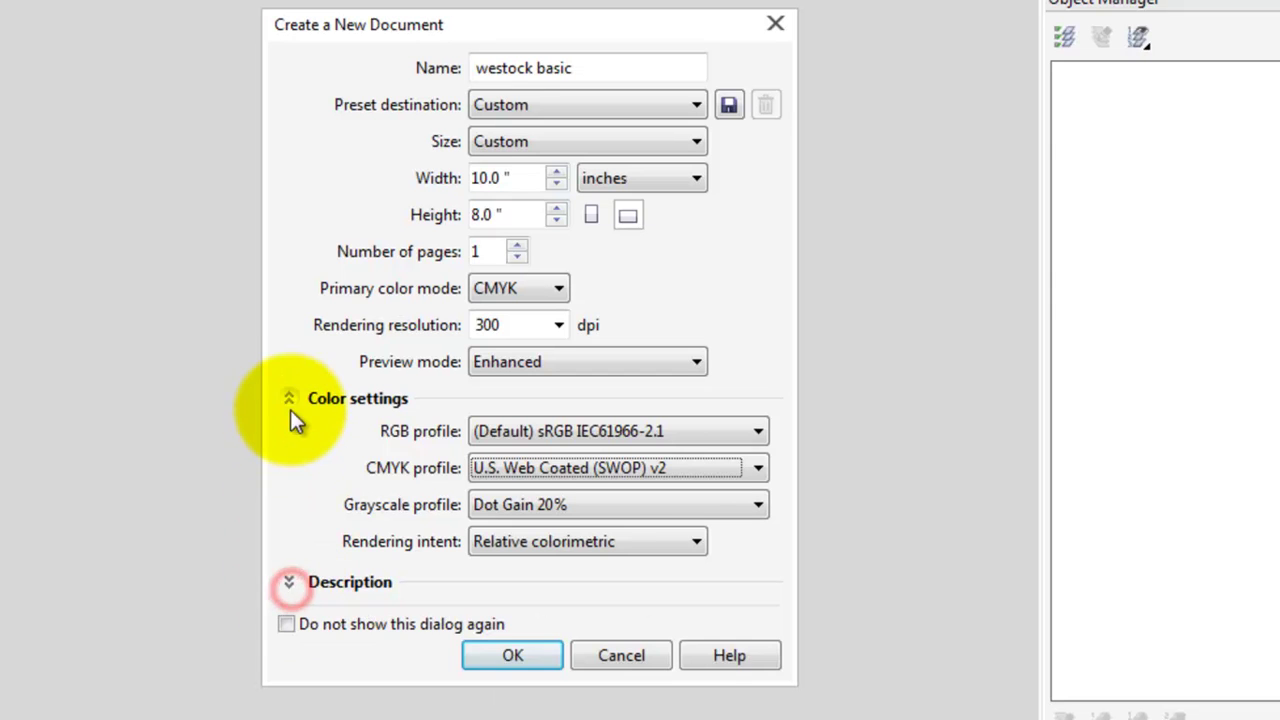
pyautogui.click(291, 404)
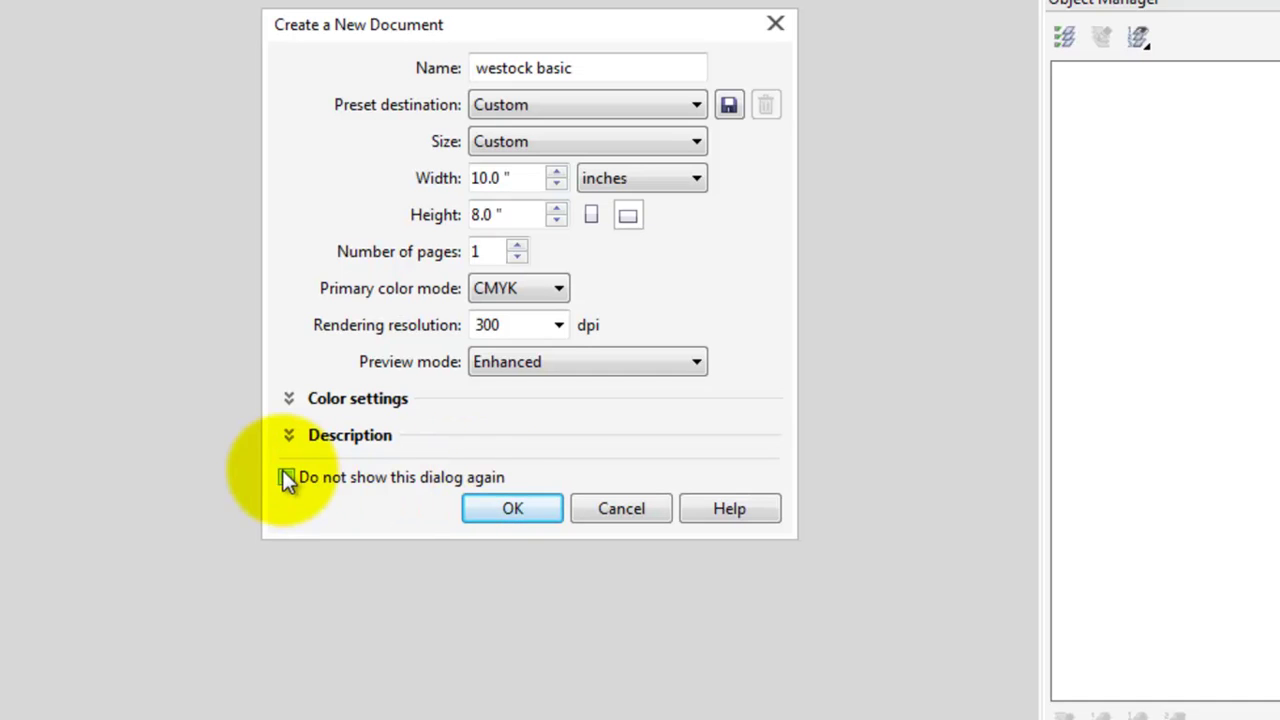
pyautogui.click(287, 477)
pyautogui.click(512, 510)
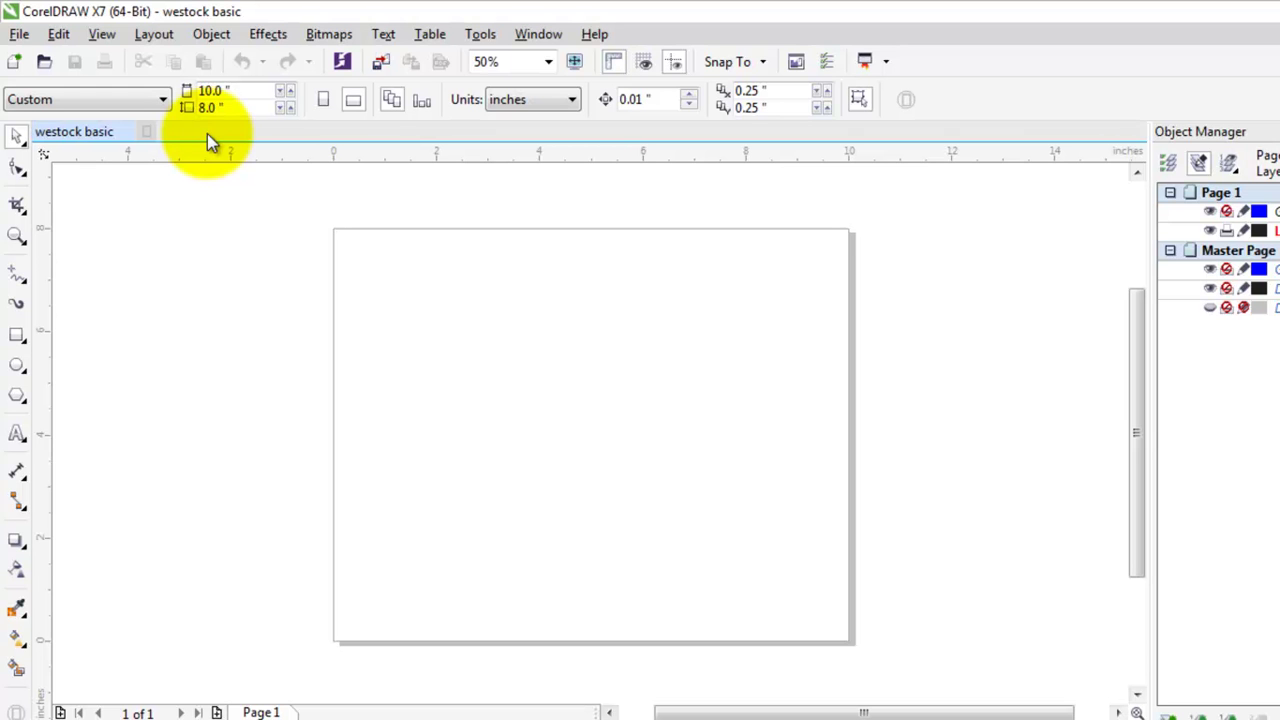
# Create another blank document without the setup dialog and close it again
pyautogui.click(18, 34)
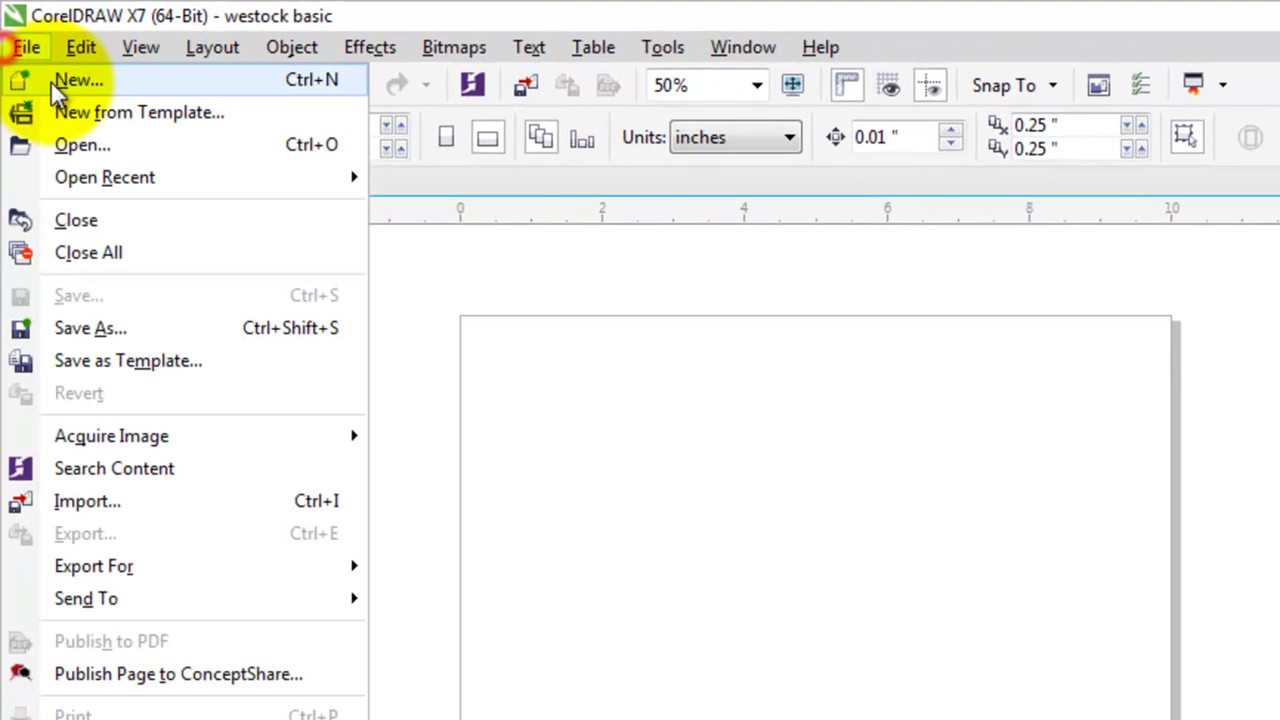
pyautogui.click(58, 86)
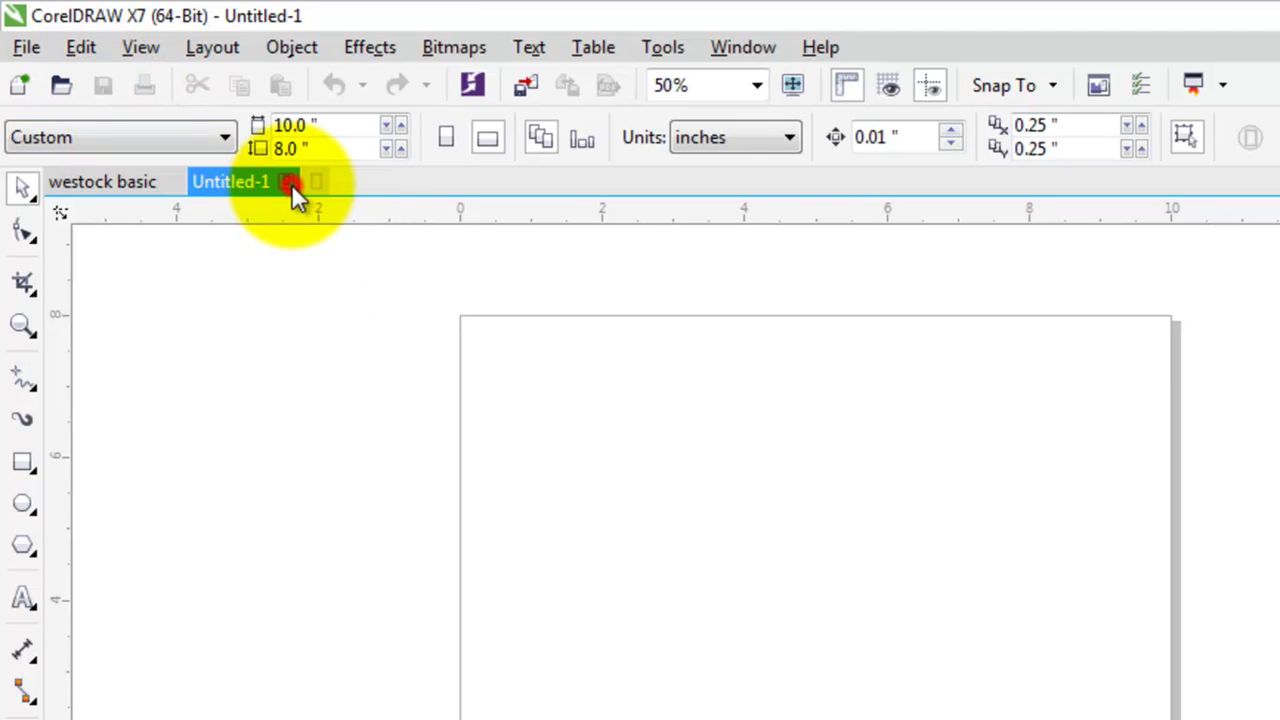
pyautogui.click(290, 183)
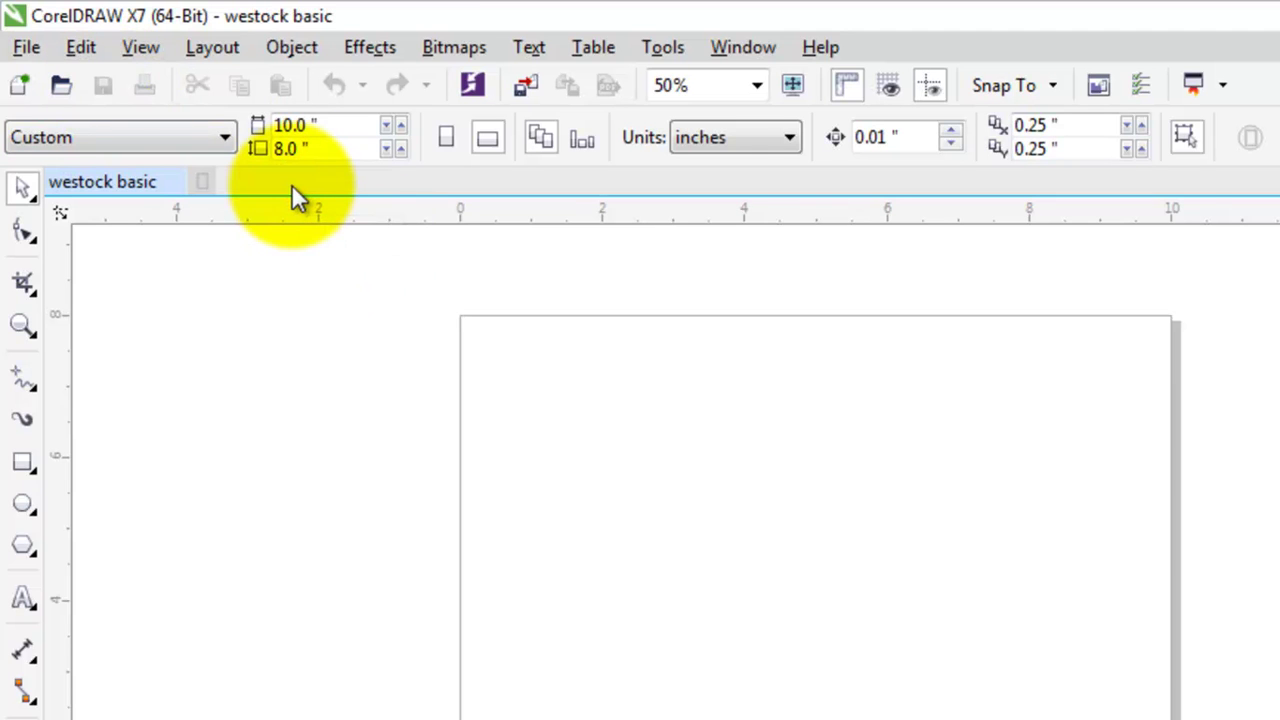
# Open the workspace's General options and review the choices for what happens on start-up, keeping Nothing
pyautogui.click(662, 47)
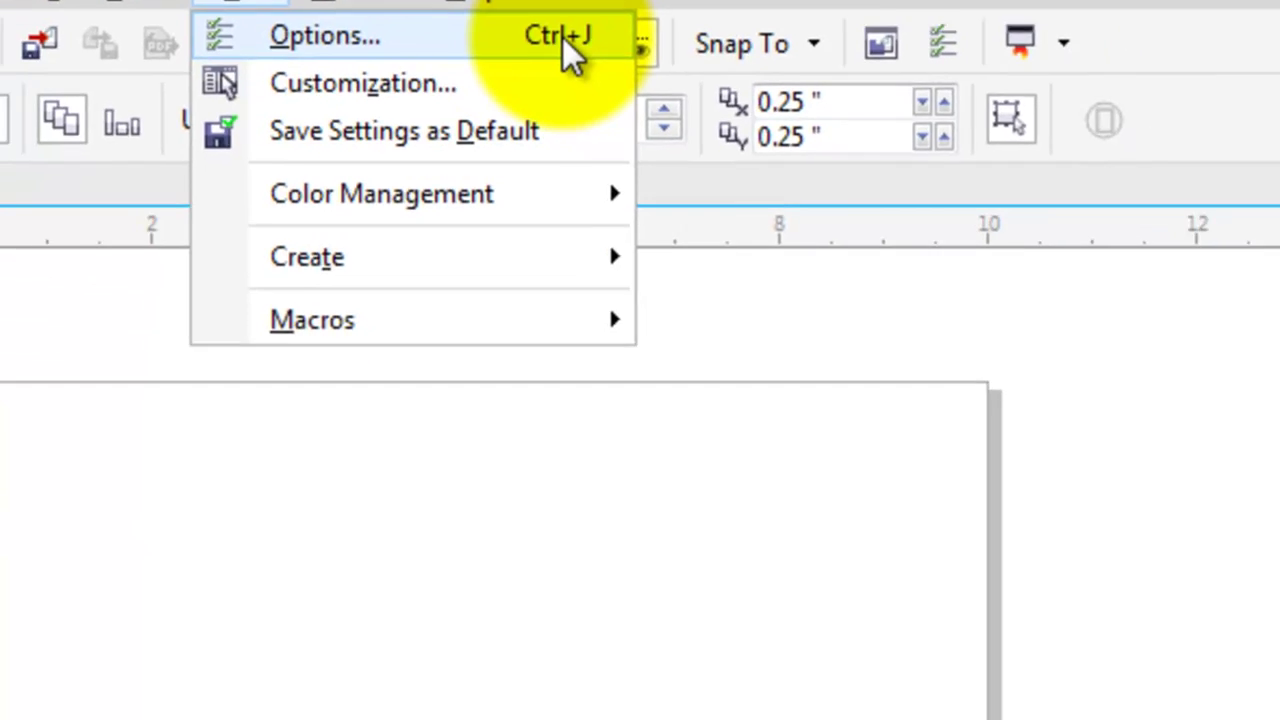
pyautogui.click(614, 145)
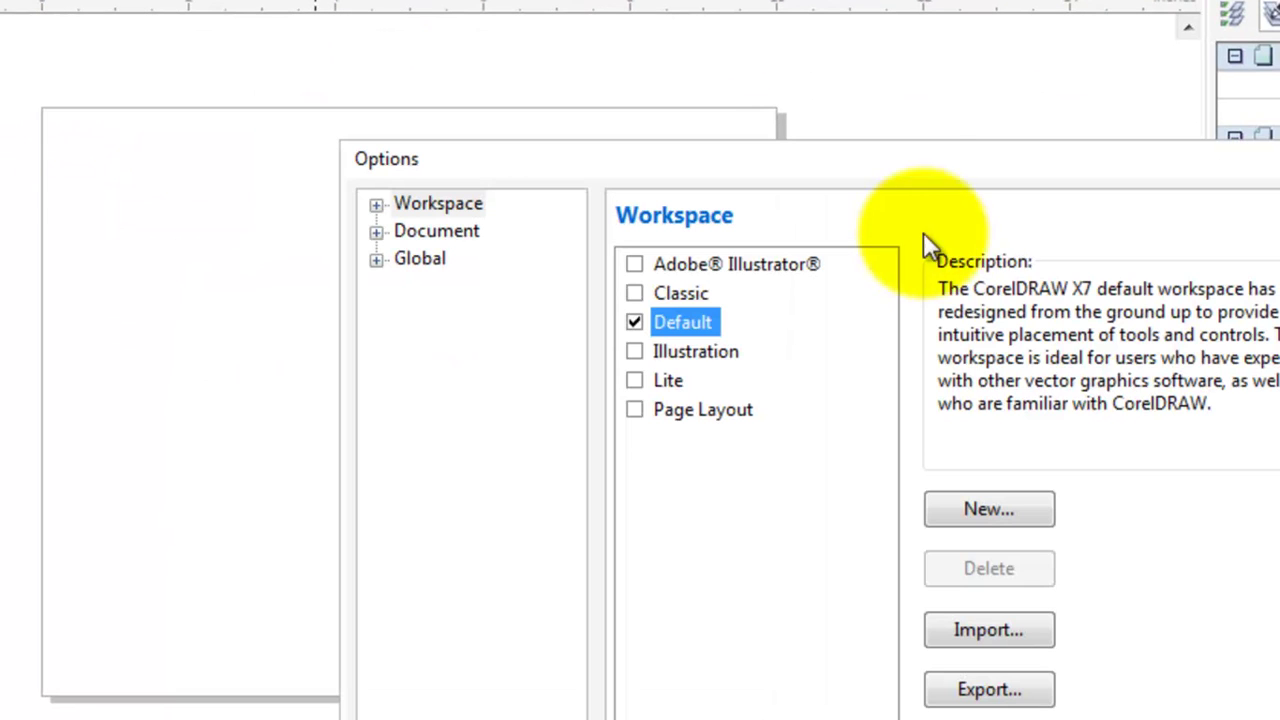
pyautogui.click(903, 168)
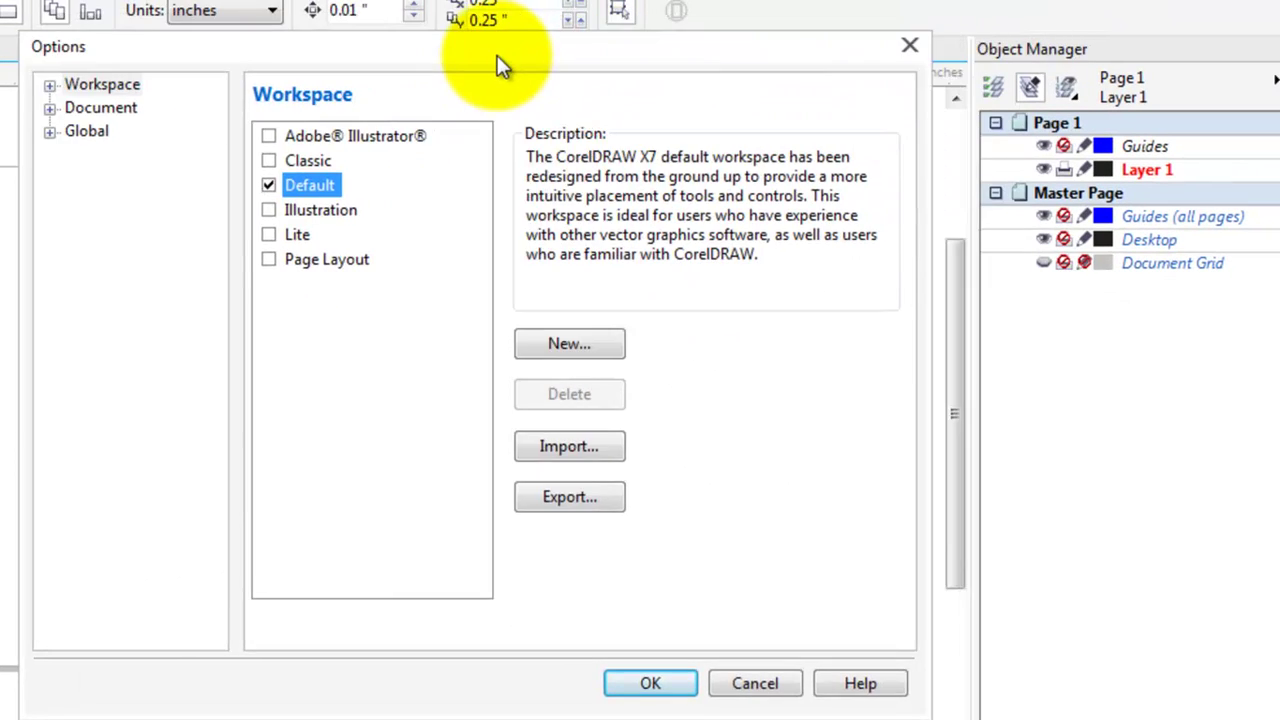
pyautogui.click(49, 85)
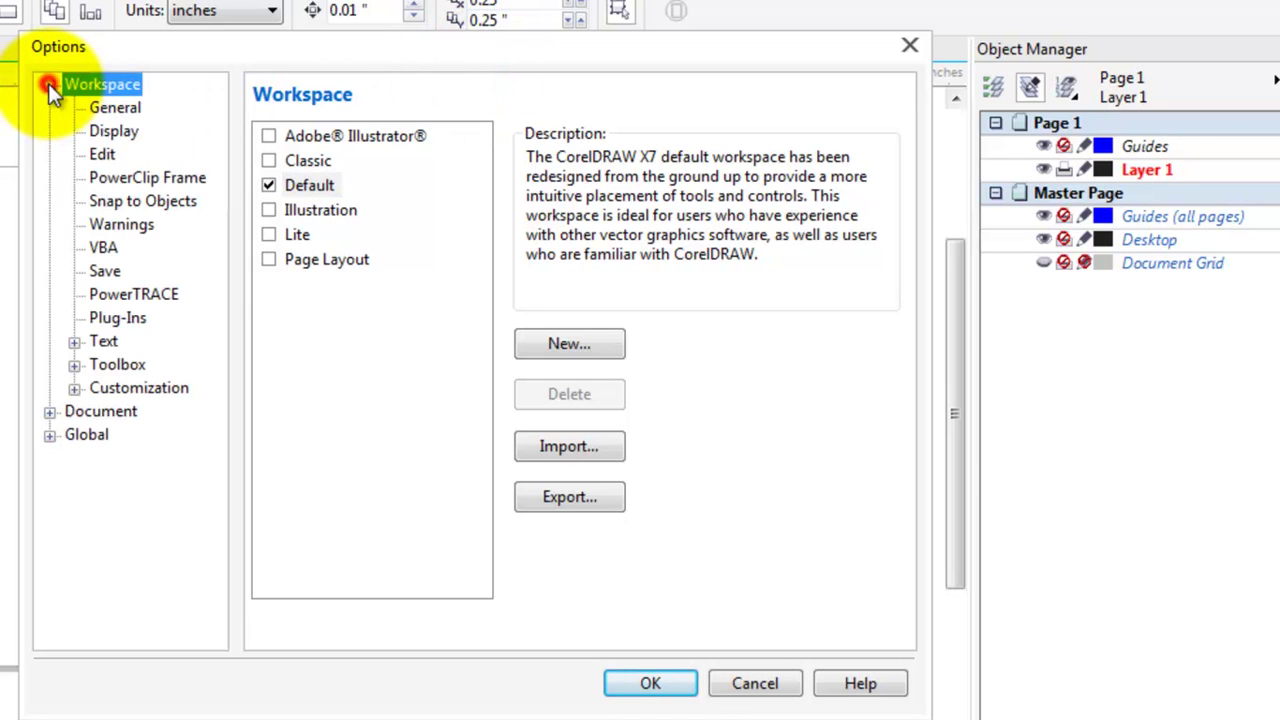
pyautogui.click(113, 108)
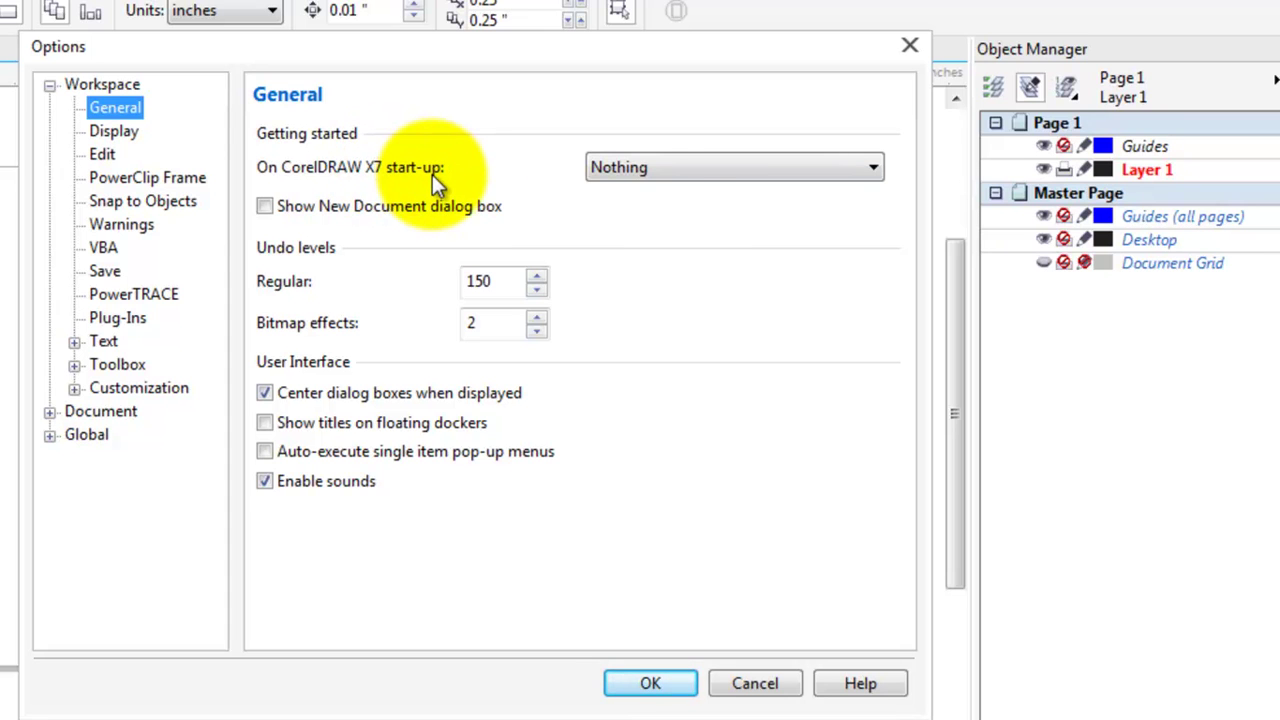
pyautogui.click(670, 161)
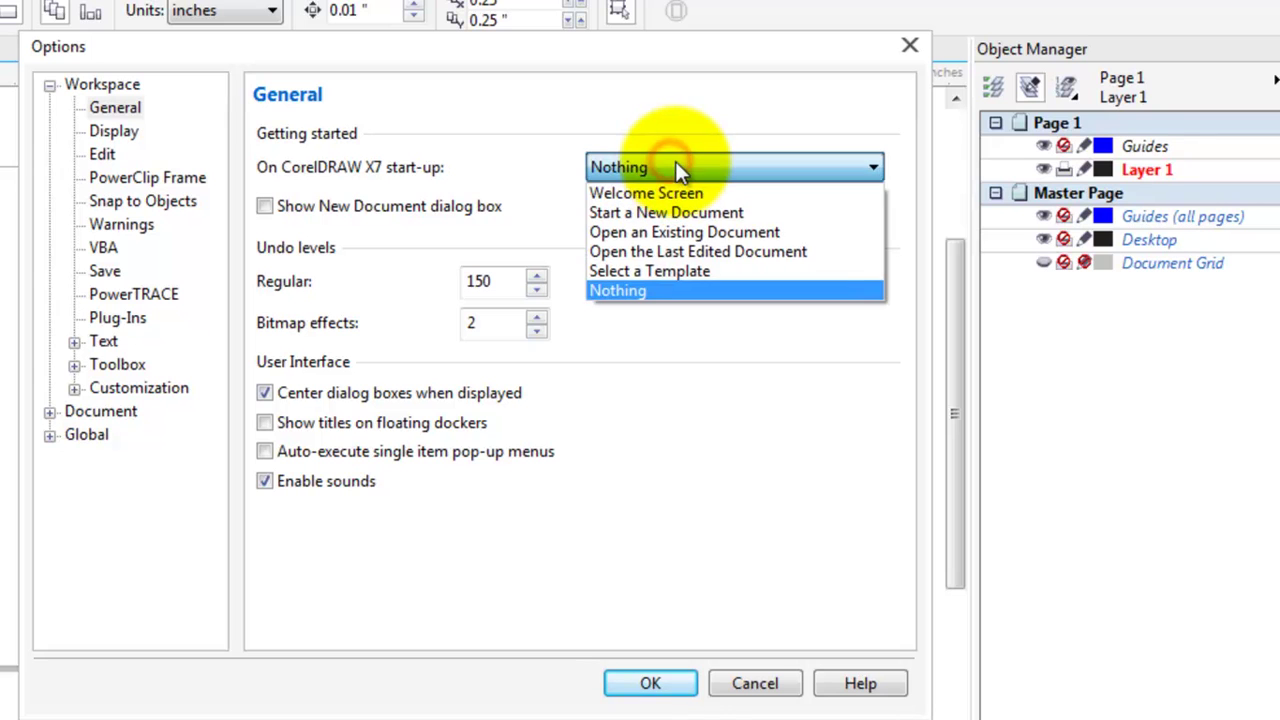
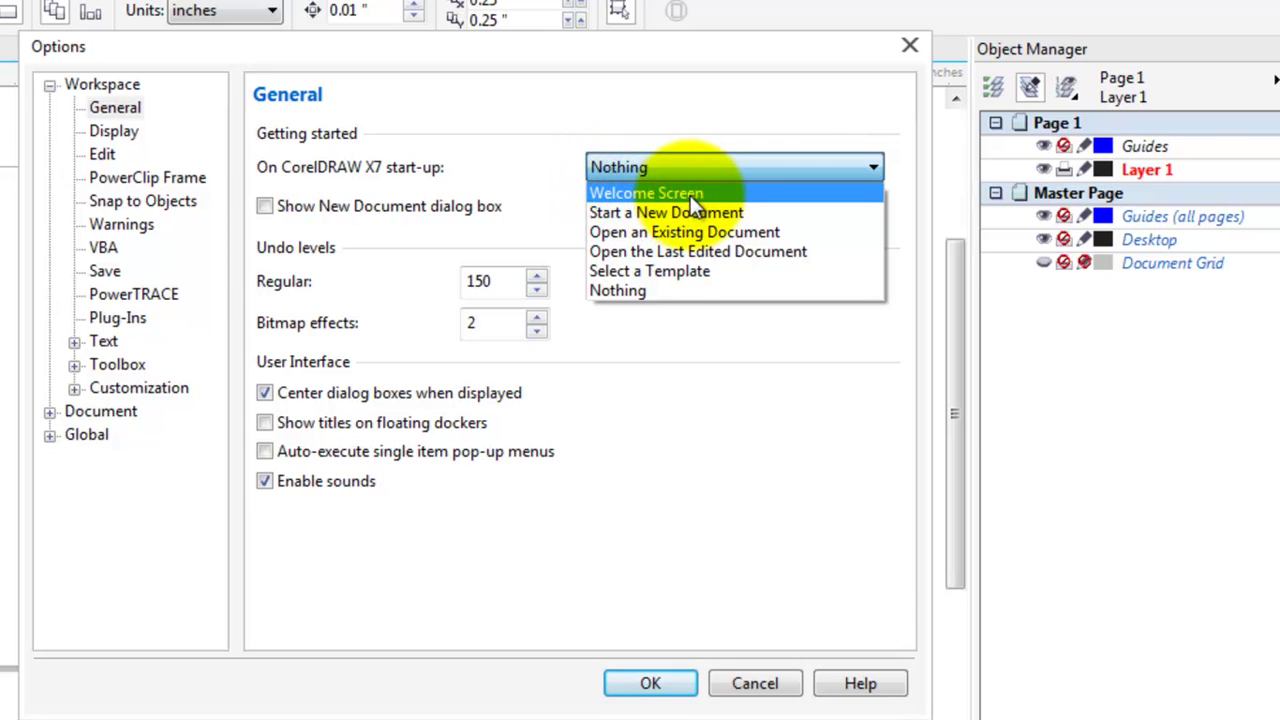
pyautogui.click(506, 163)
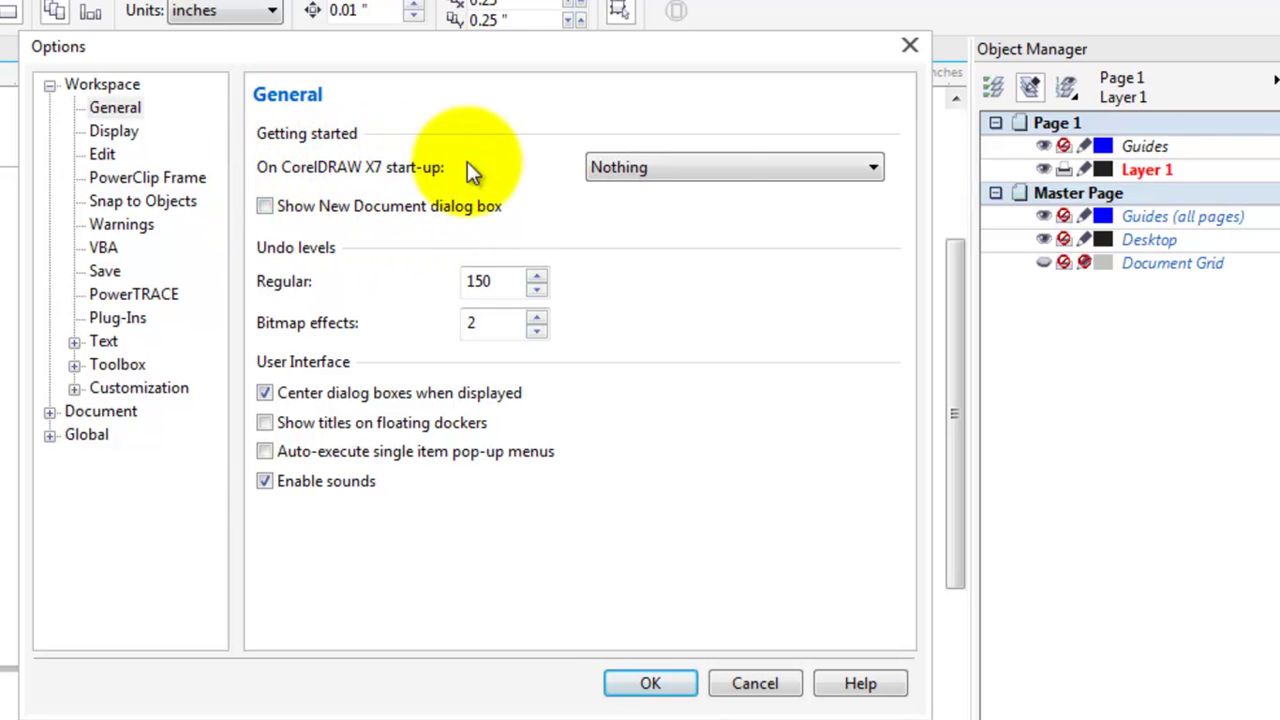
# Enable showing the New Document dialog box in the General options and start a new document to check it
pyautogui.click(265, 207)
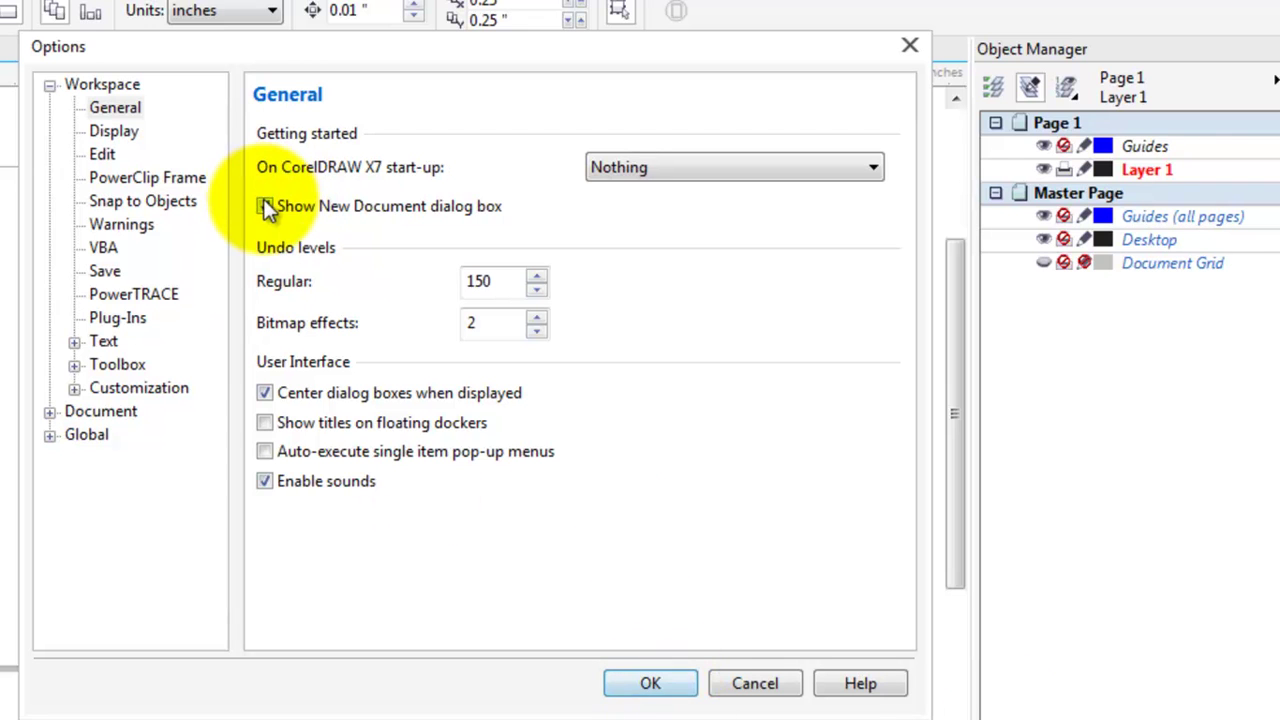
pyautogui.click(652, 682)
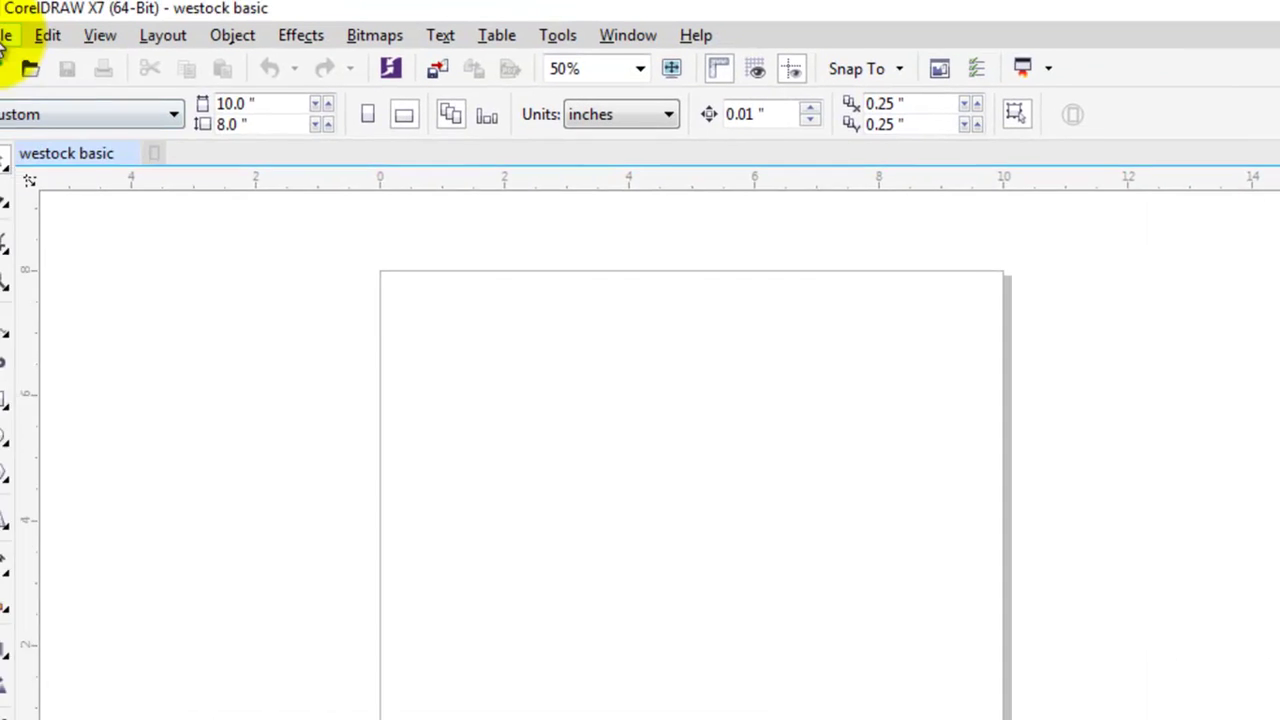
pyautogui.click(4, 38)
pyautogui.click(18, 64)
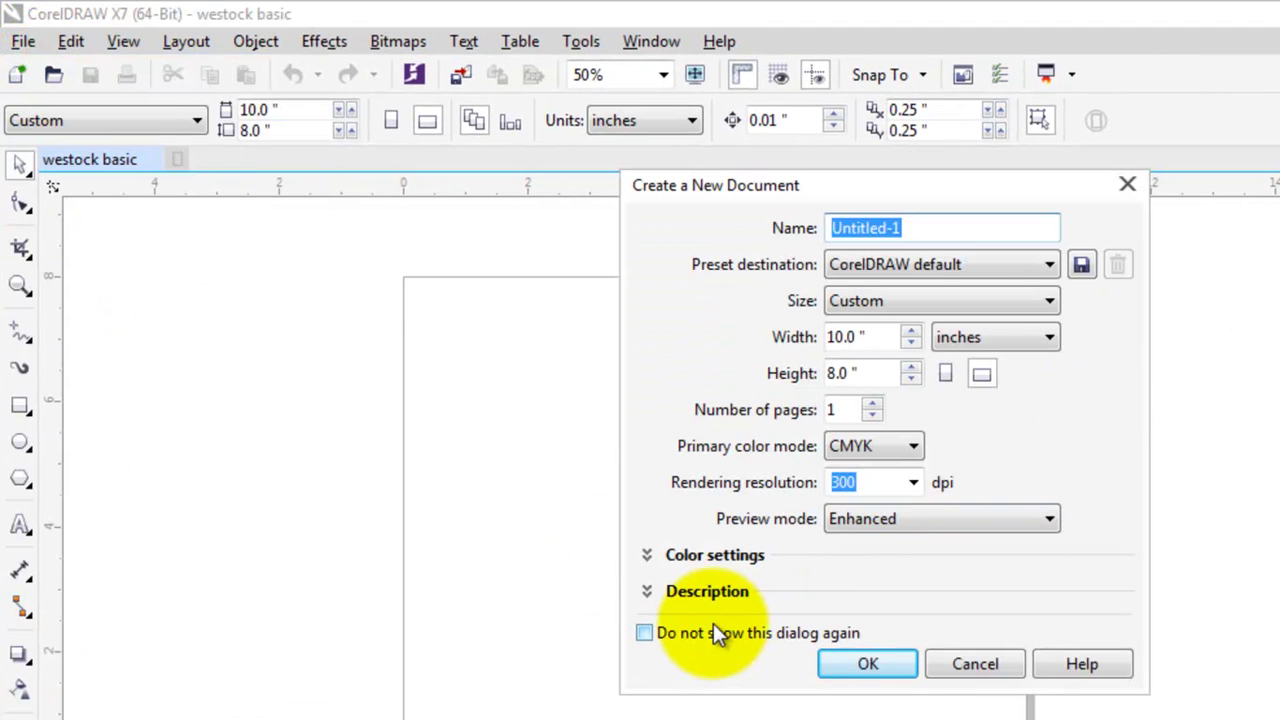
# Choose not to show the new document dialog again, create the untitled document and close it
pyautogui.click(644, 633)
pyautogui.click(860, 666)
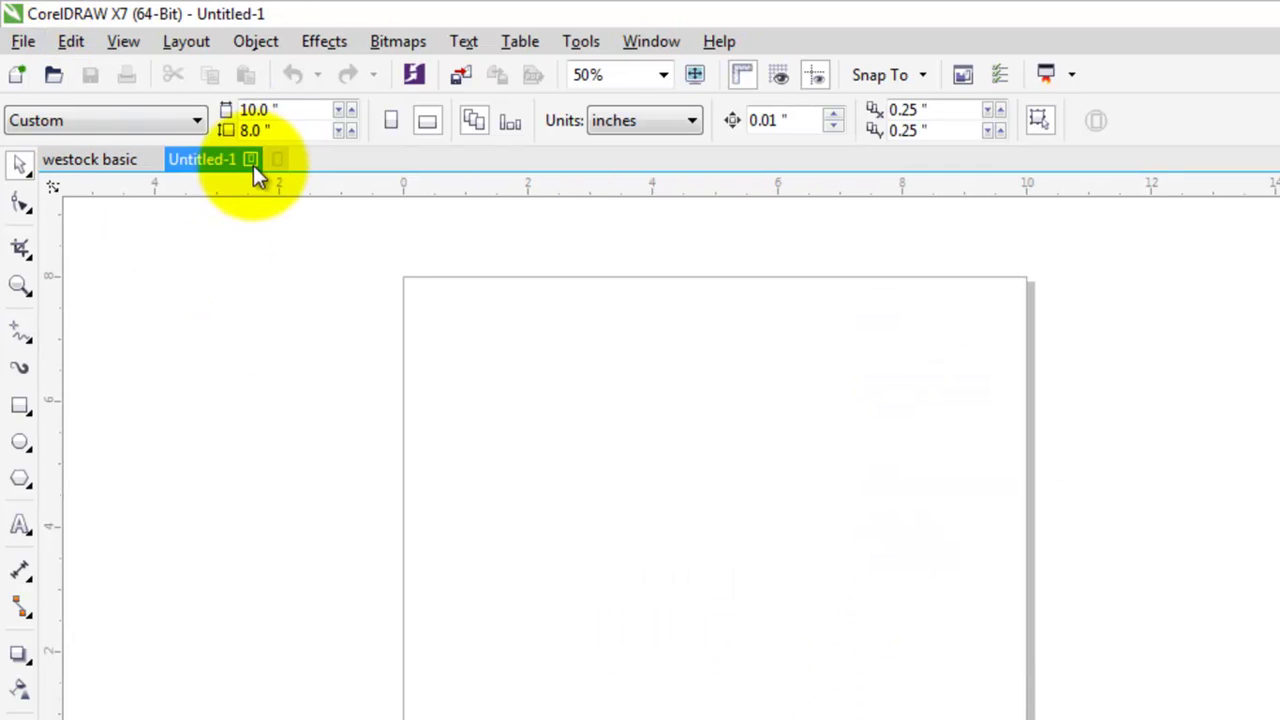
pyautogui.click(251, 161)
# Turn the New Document dialog box back on in the General options, check it by starting a new document, and cancel
pyautogui.click(581, 41)
pyautogui.click(612, 70)
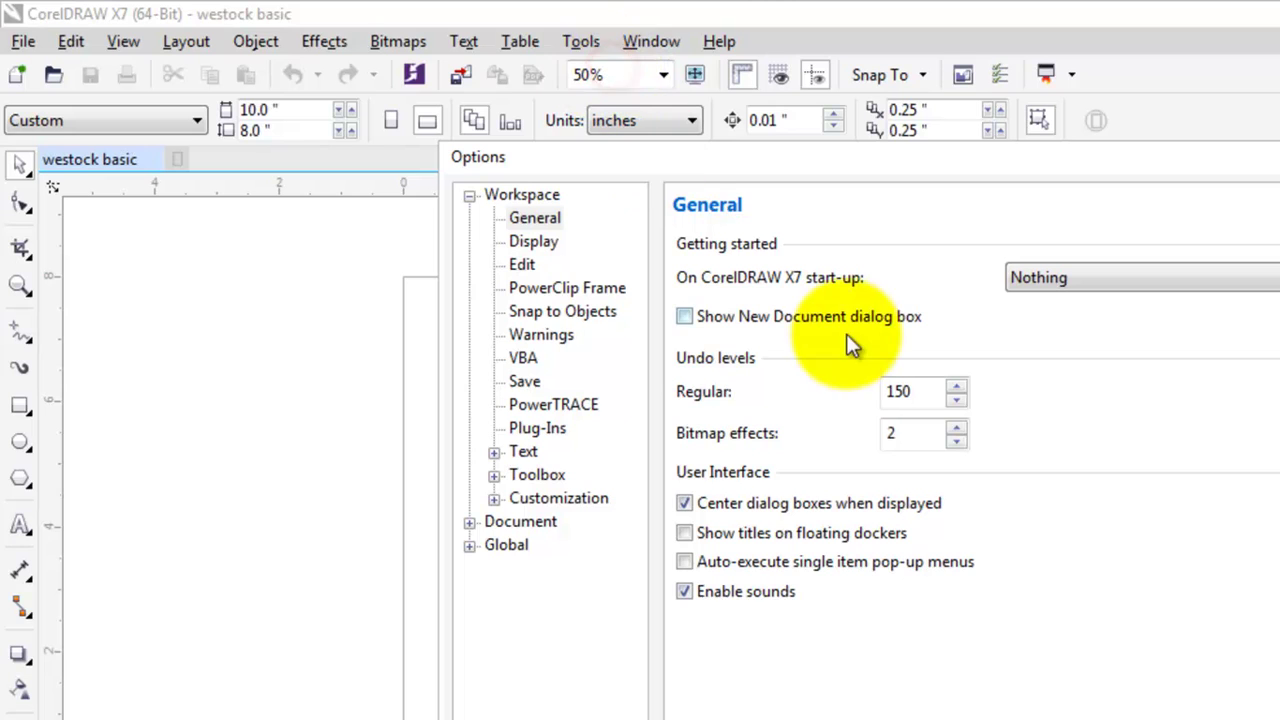
pyautogui.click(684, 316)
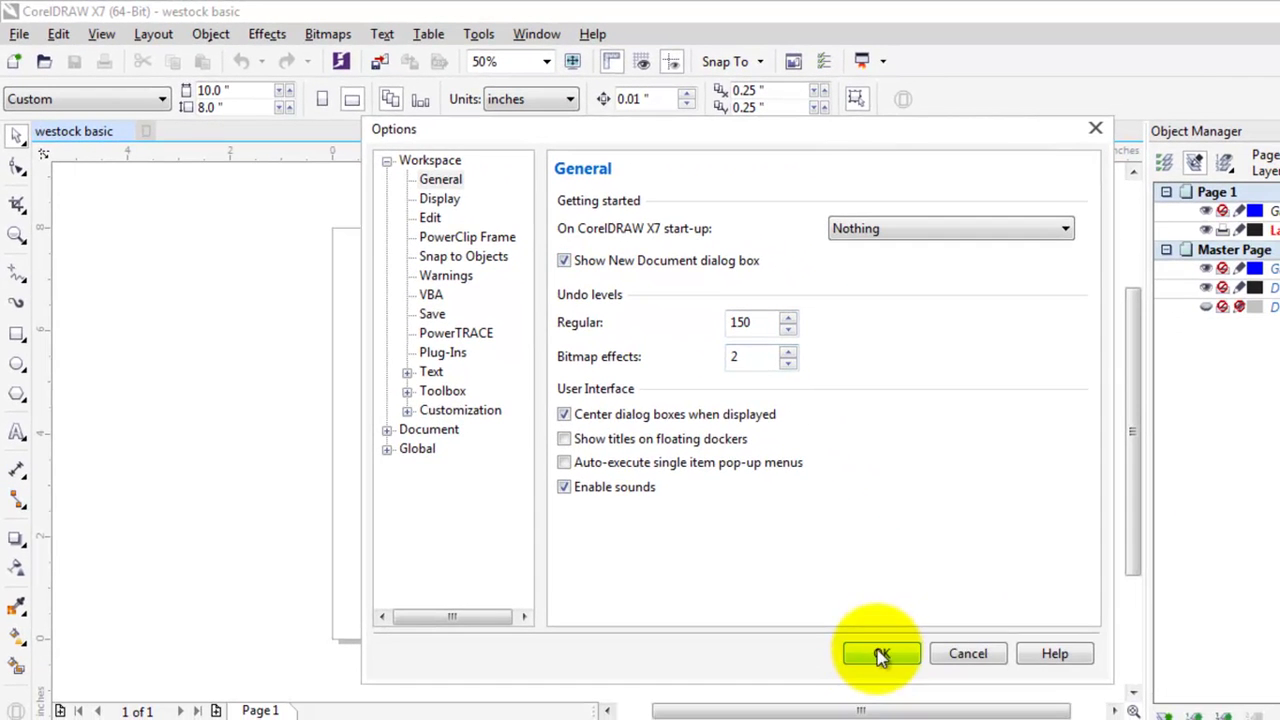
pyautogui.click(880, 655)
pyautogui.click(19, 34)
pyautogui.click(40, 57)
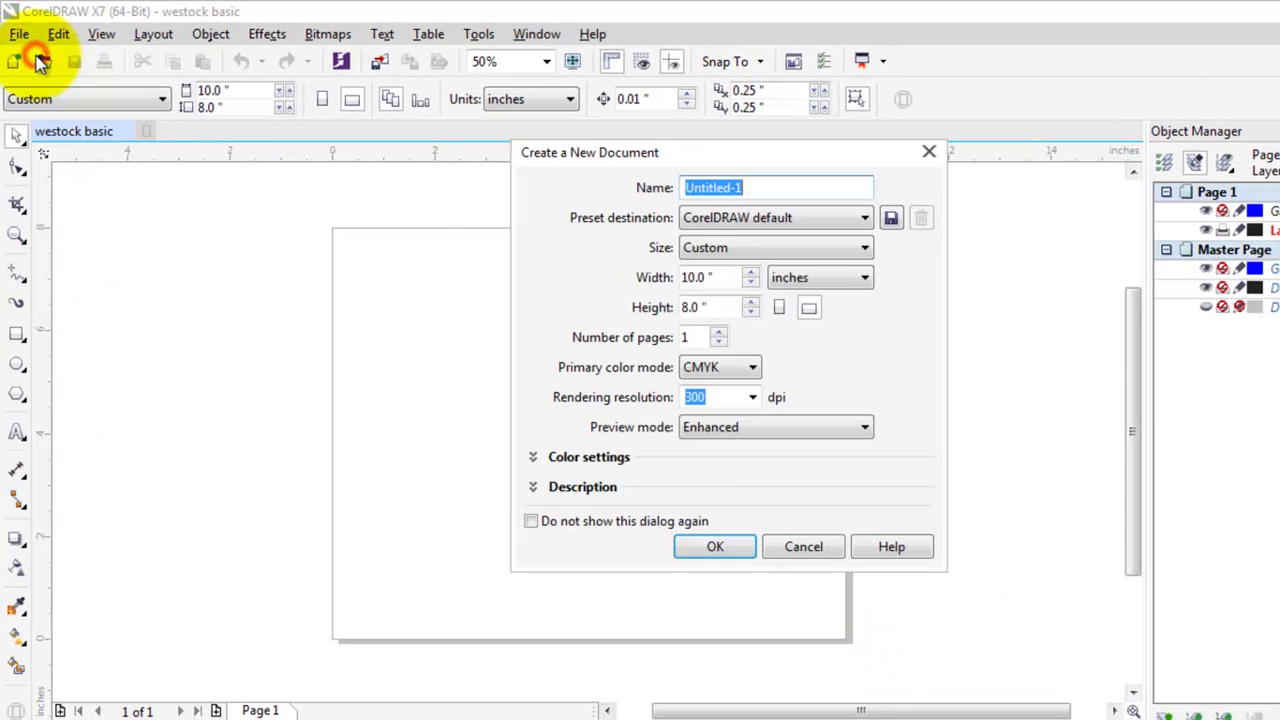
pyautogui.click(788, 553)
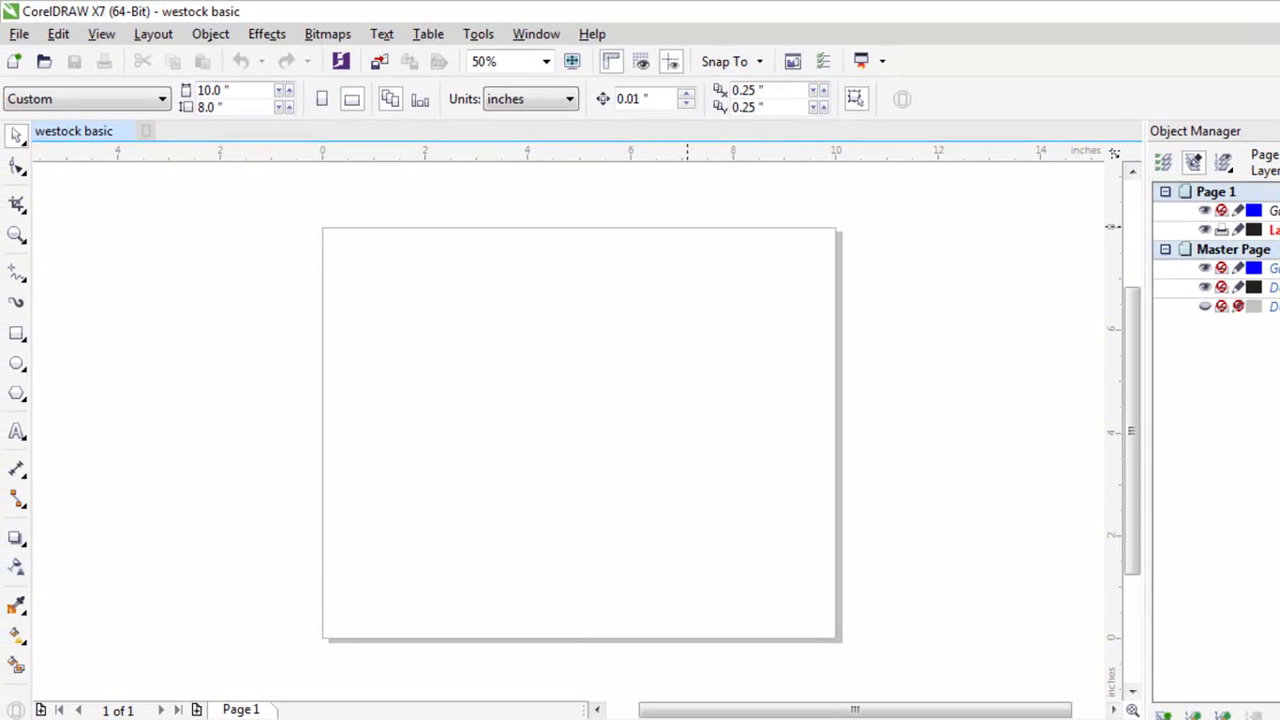
pyautogui.rightClick(669, 150)
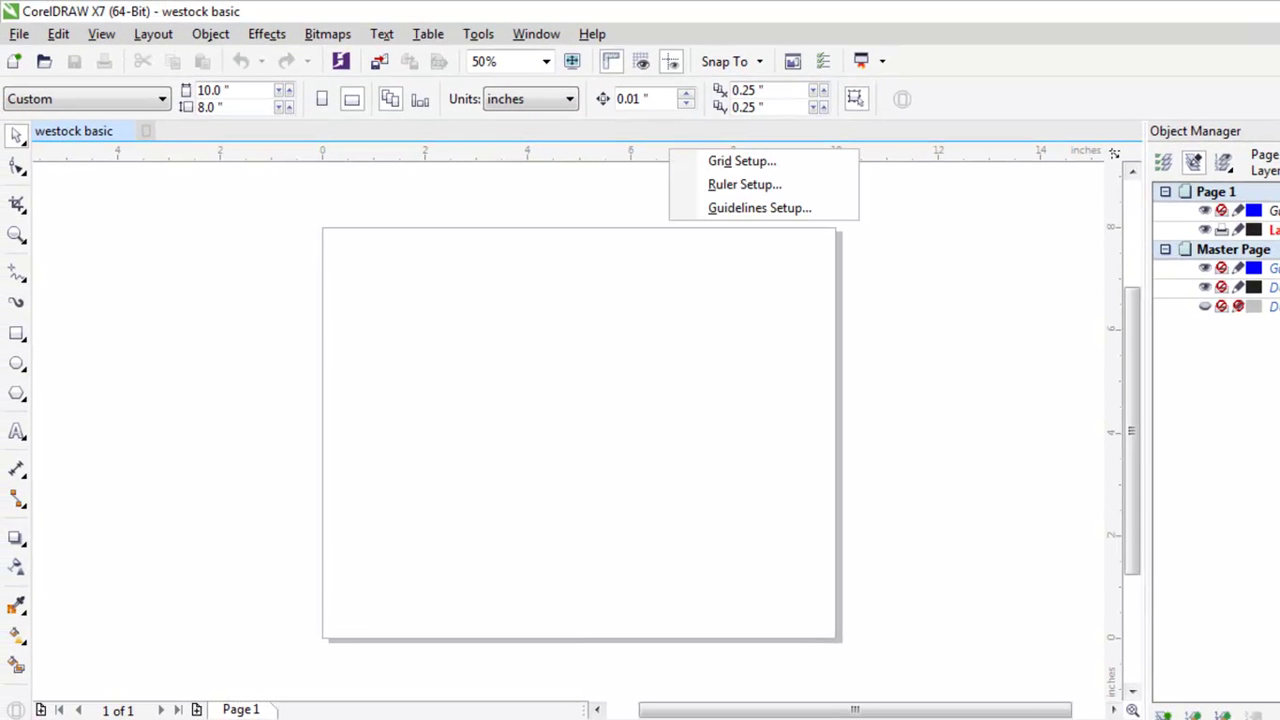
pyautogui.press('Escape')
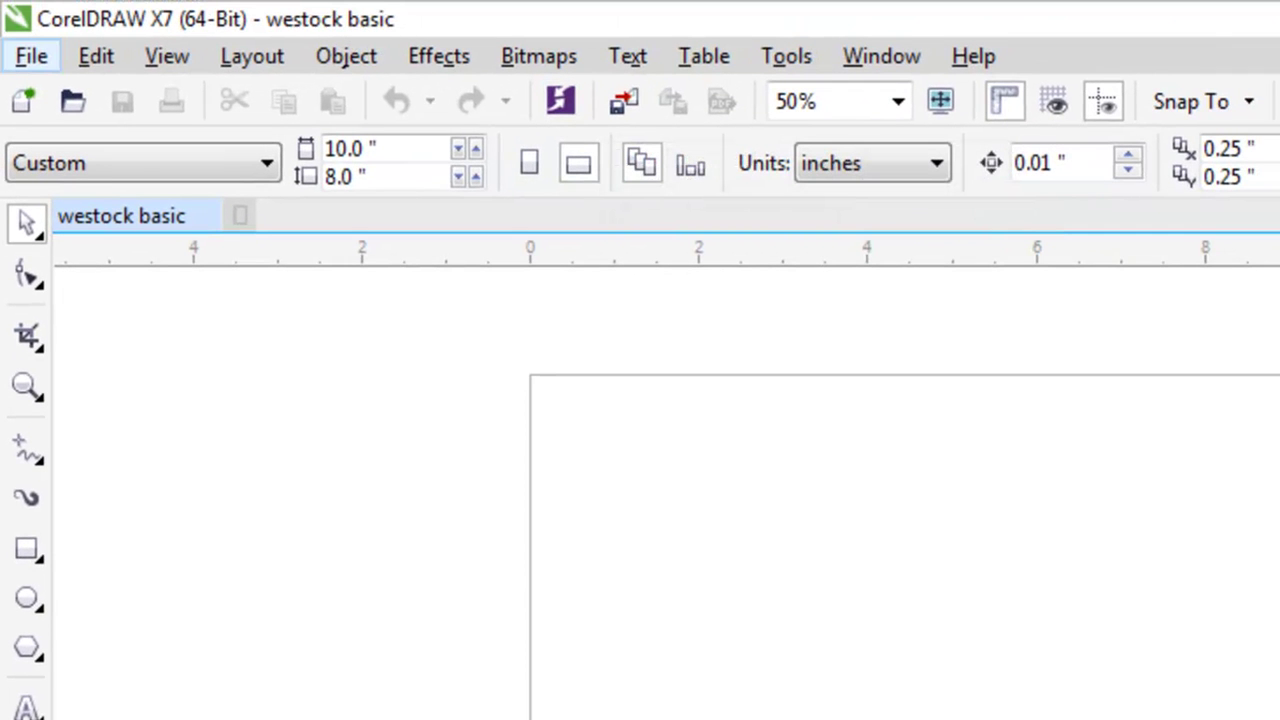
pyautogui.press('Return')
pyautogui.press('Escape')
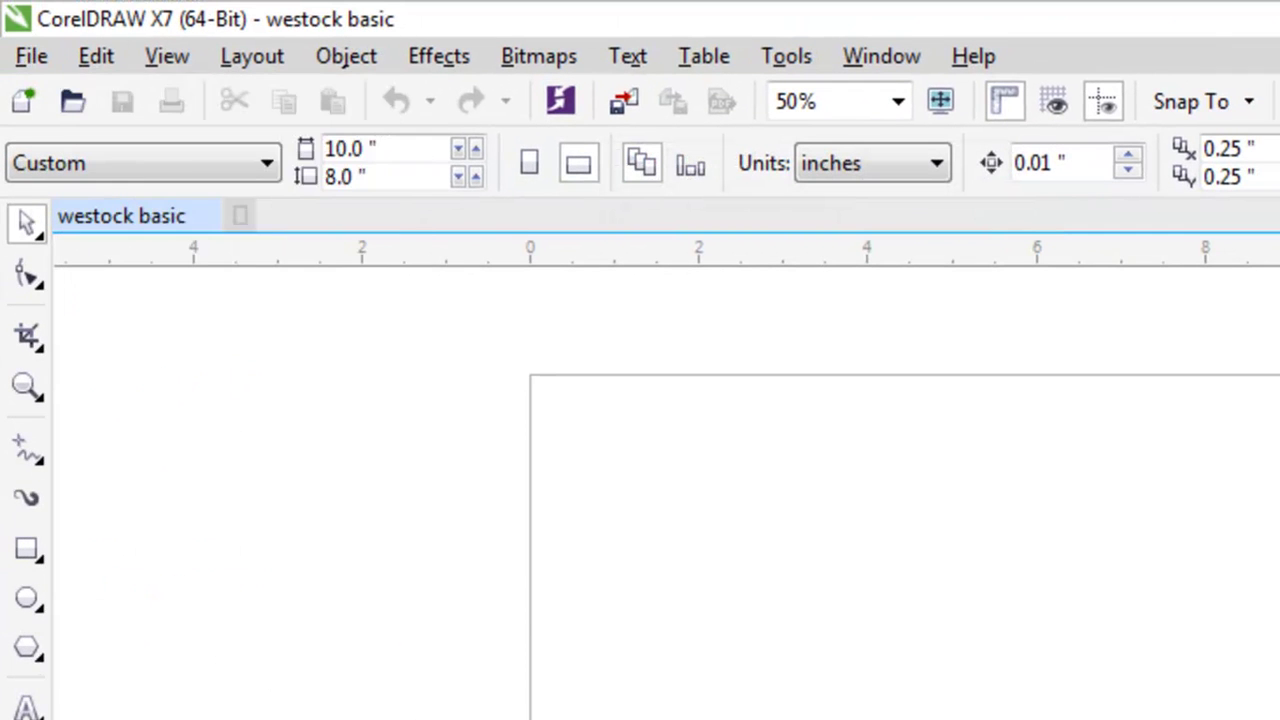
# Look through the program's command groups as far as Help, including the Bitmaps commands and the Adjust options of Effects
pyautogui.press('l')
pyautogui.press('Right')
pyautogui.press('Right')
pyautogui.press('Right')
pyautogui.press('Right')
pyautogui.press('Right')
pyautogui.press('Right')
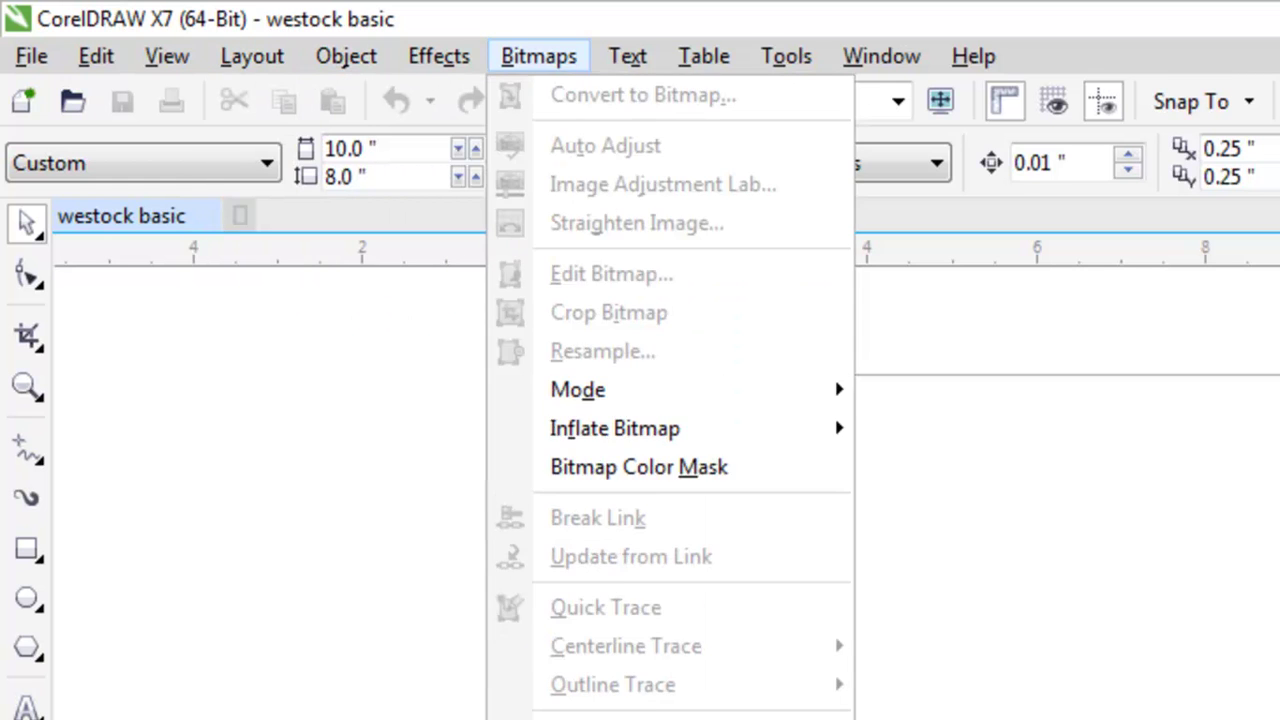
pyautogui.press('Right')
pyautogui.press('Right')
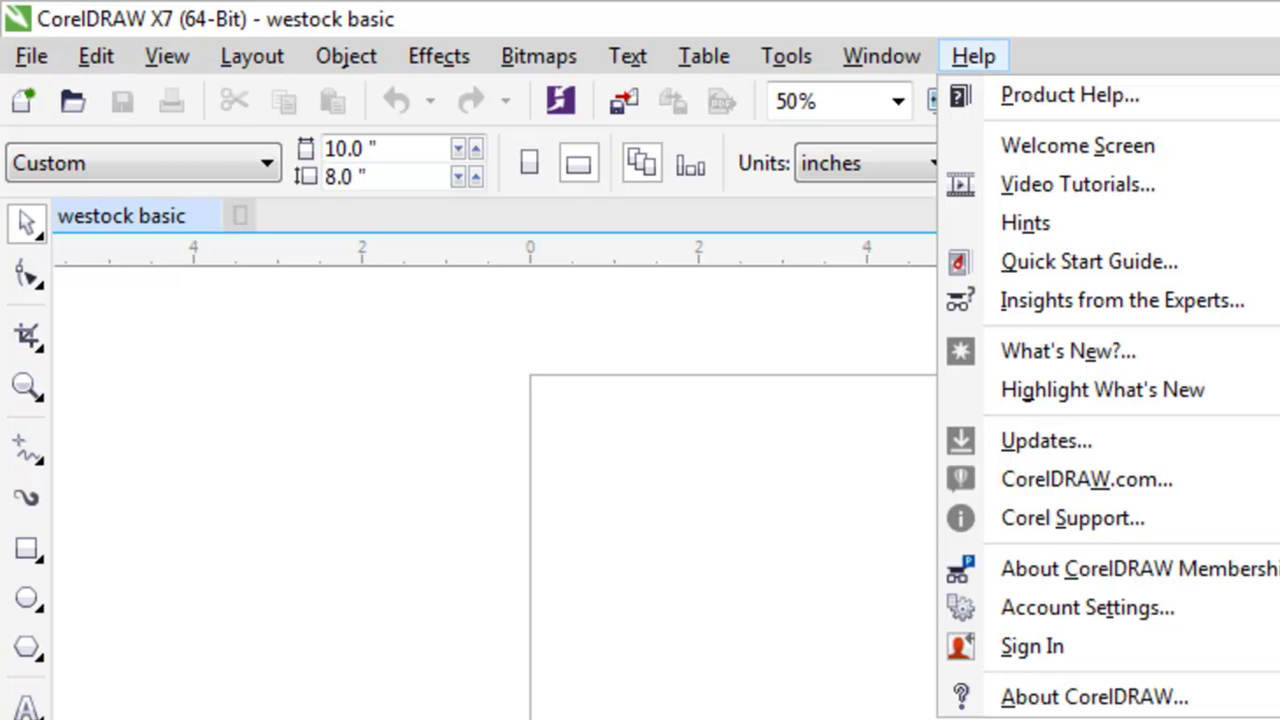
pyautogui.press('Left')
pyautogui.press('Left')
pyautogui.press('Left')
pyautogui.press('Left')
pyautogui.press('Left')
pyautogui.press('Left')
pyautogui.press('Down')
pyautogui.press('Right')
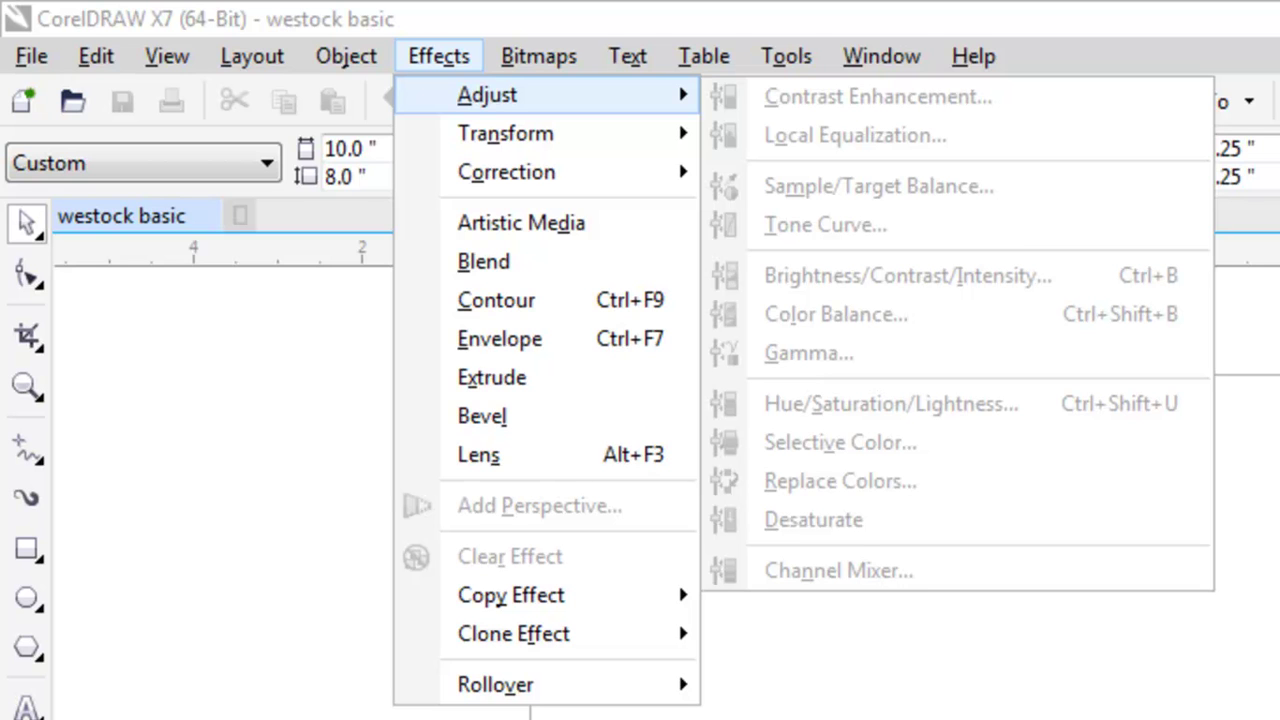
pyautogui.press('Escape')
pyautogui.press('Escape')
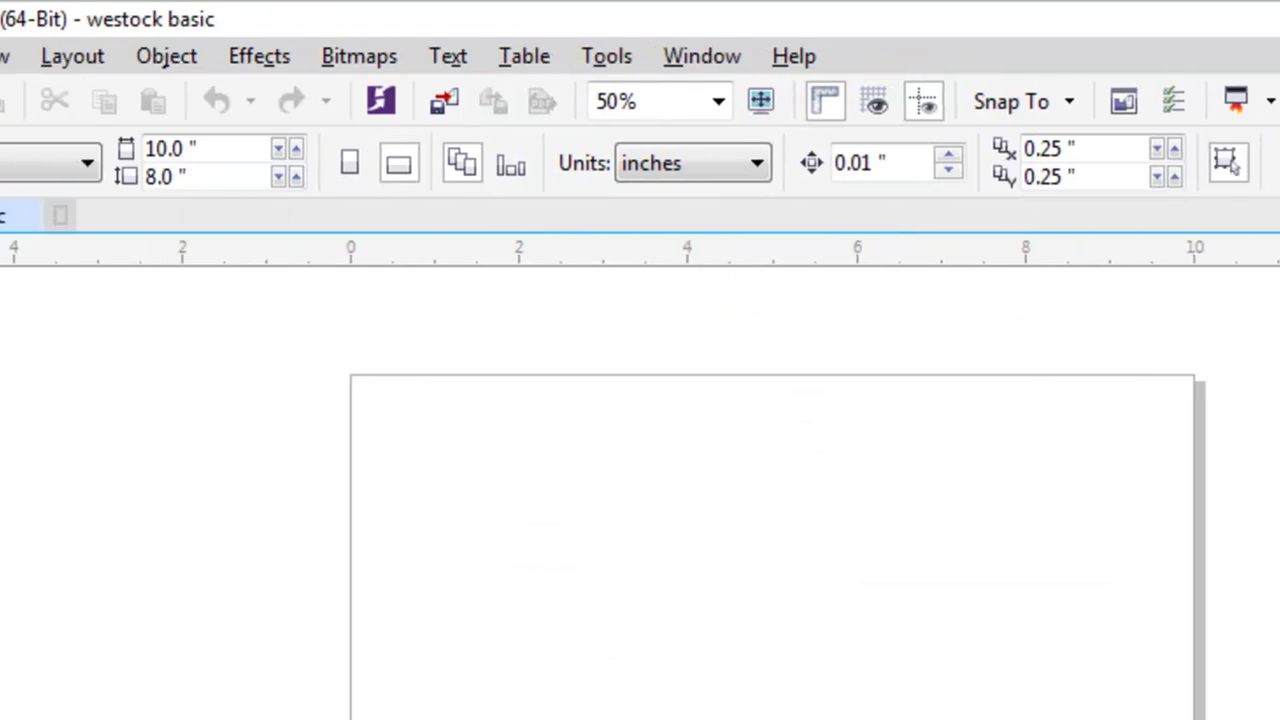
# Review which toolbars can be shown or hidden, such as Property Bar, Toolbox, Text, Layout and Transform
pyautogui.rightClick(872, 102)
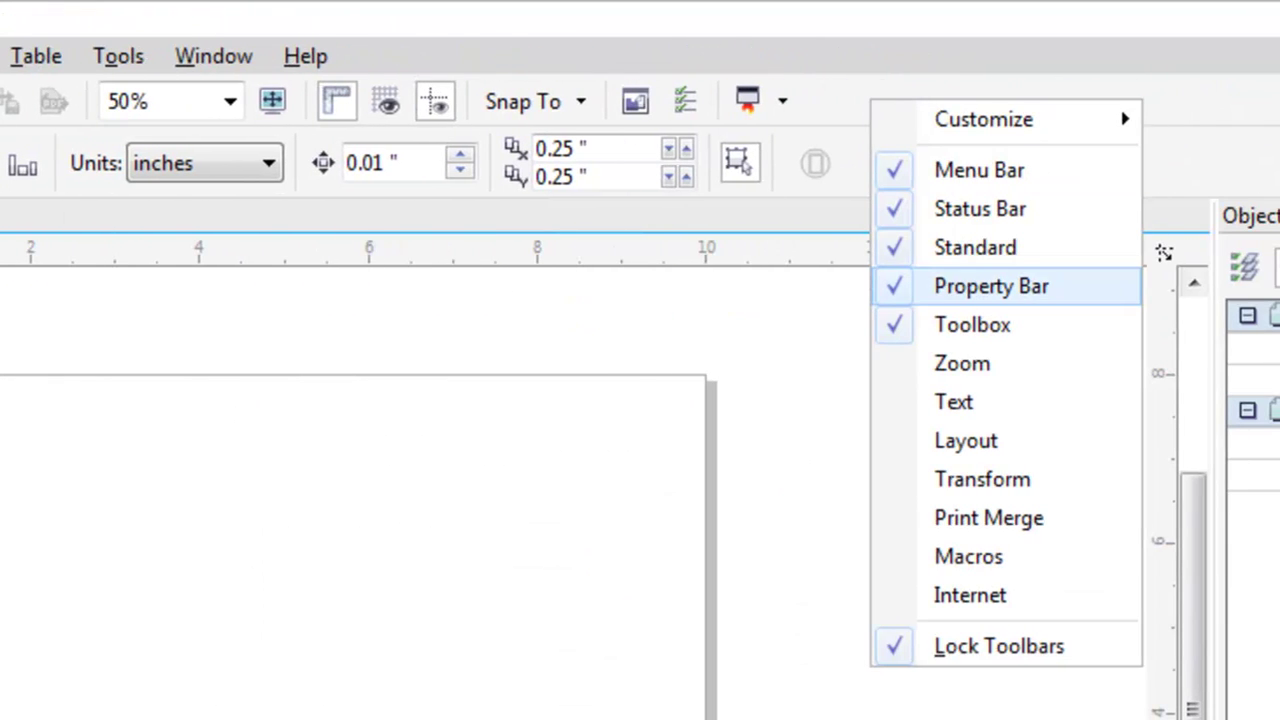
pyautogui.click(982, 479)
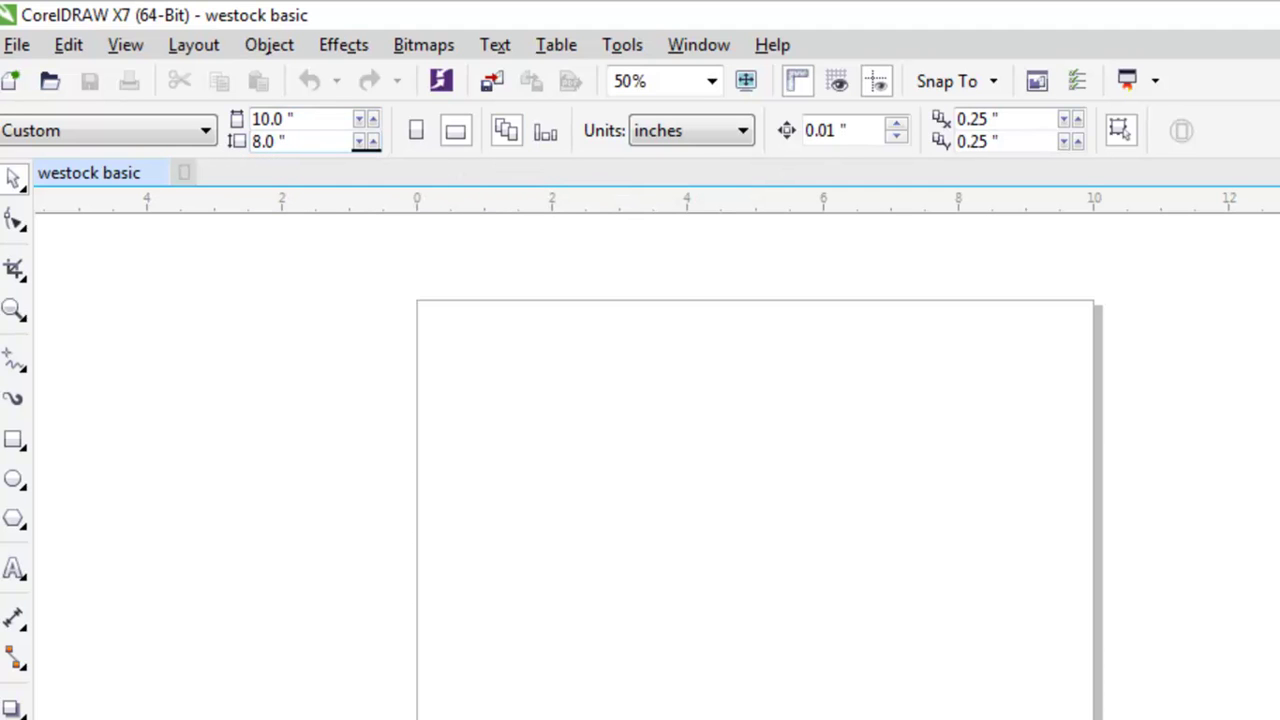
# Switch the document units to millimeters, check the ruler, and switch the units back to inches
pyautogui.click(690, 130)
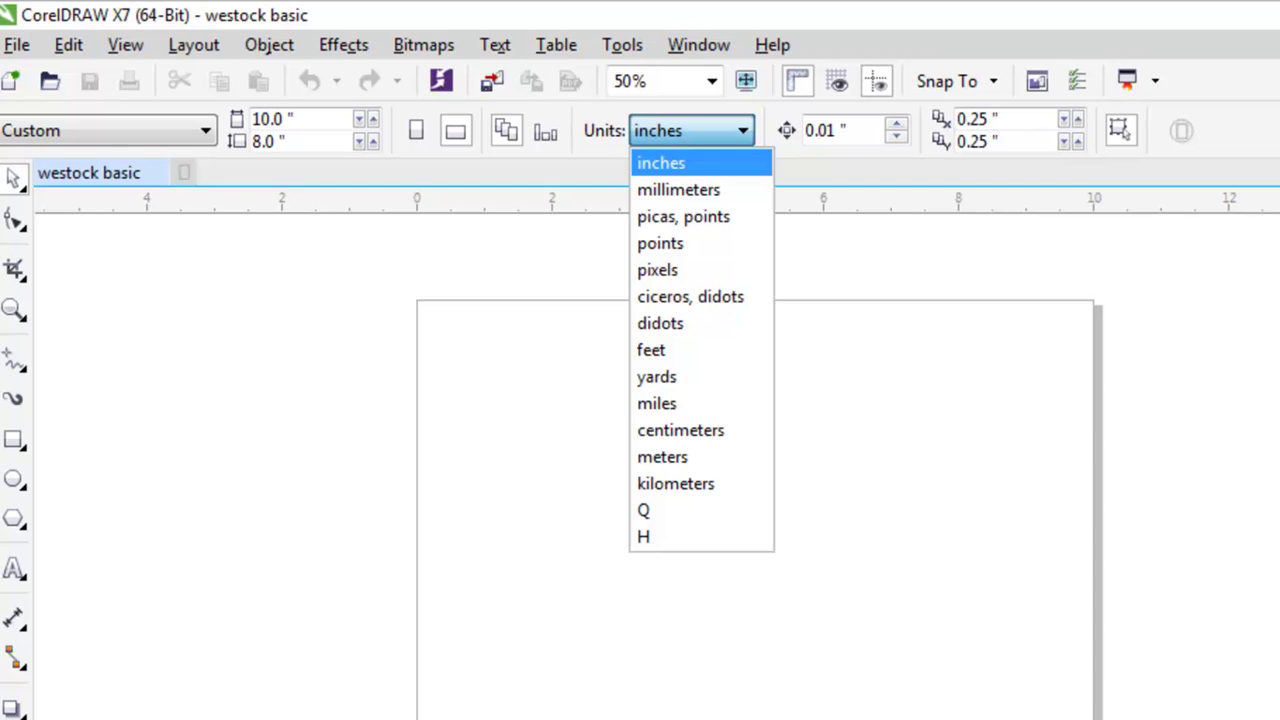
pyautogui.press('Down')
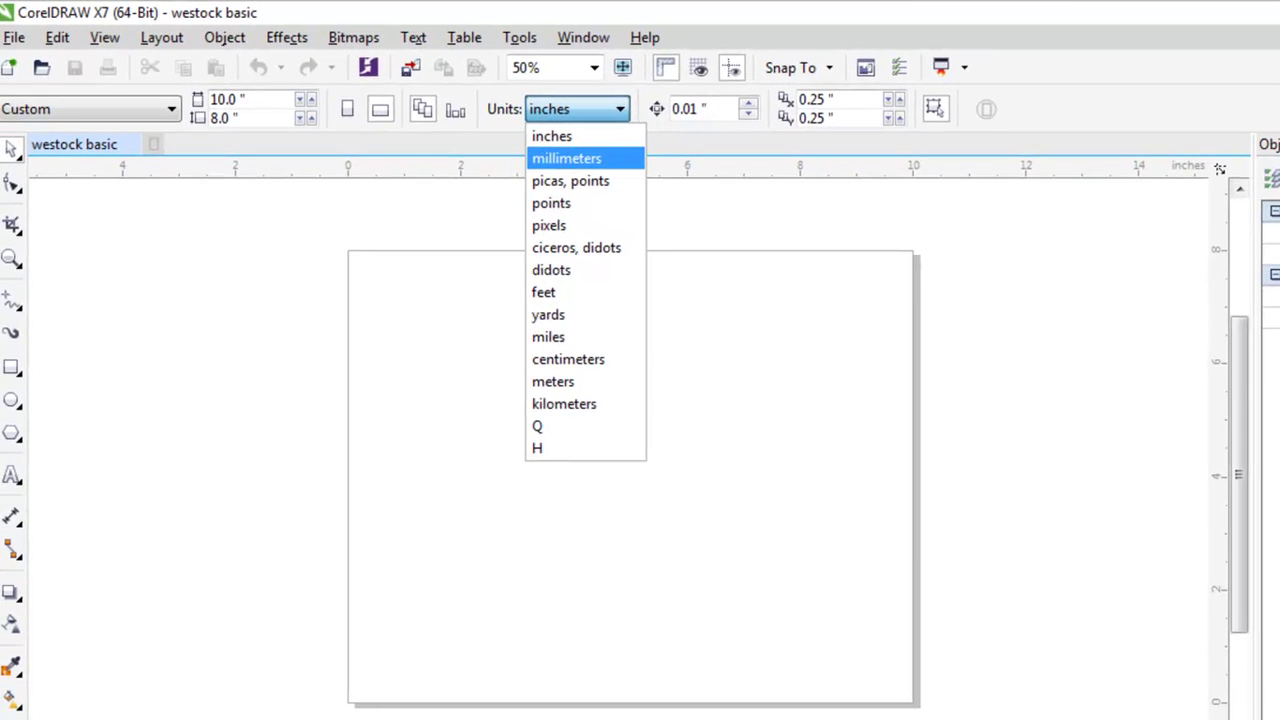
pyautogui.press('Return')
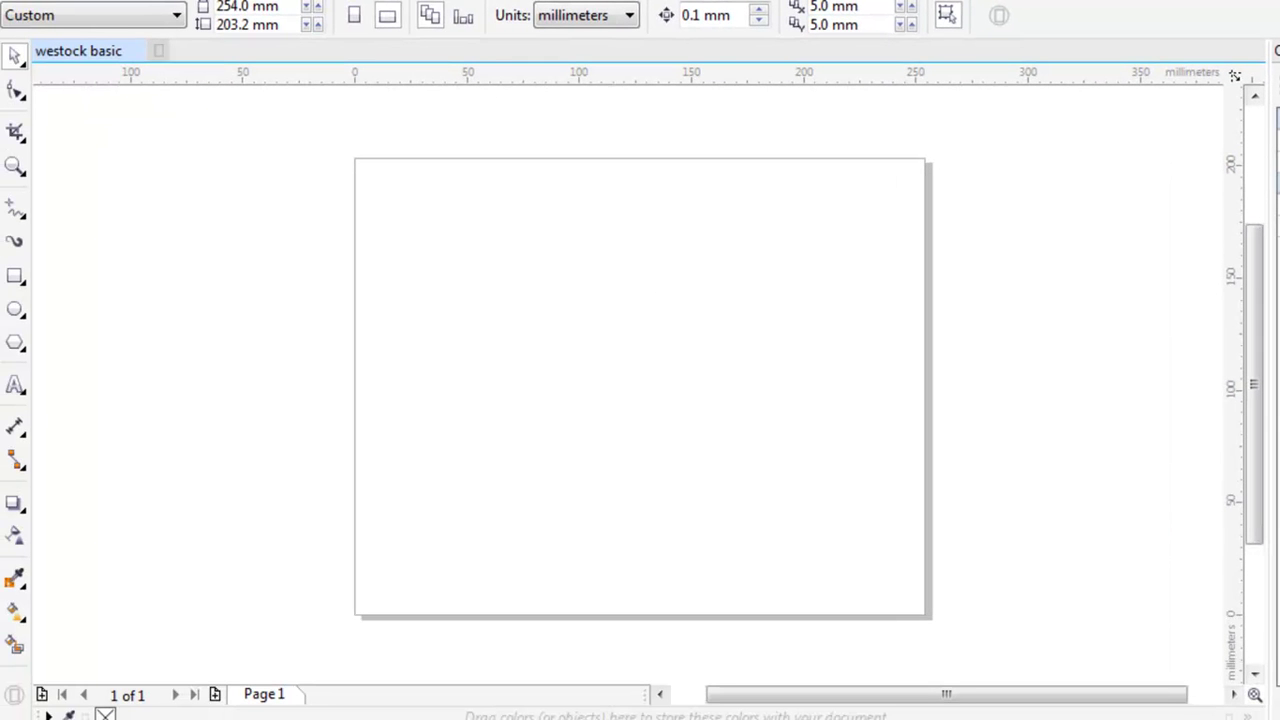
pyautogui.rightClick(307, 73)
pyautogui.press('Escape')
pyautogui.click(585, 15)
pyautogui.click(571, 37)
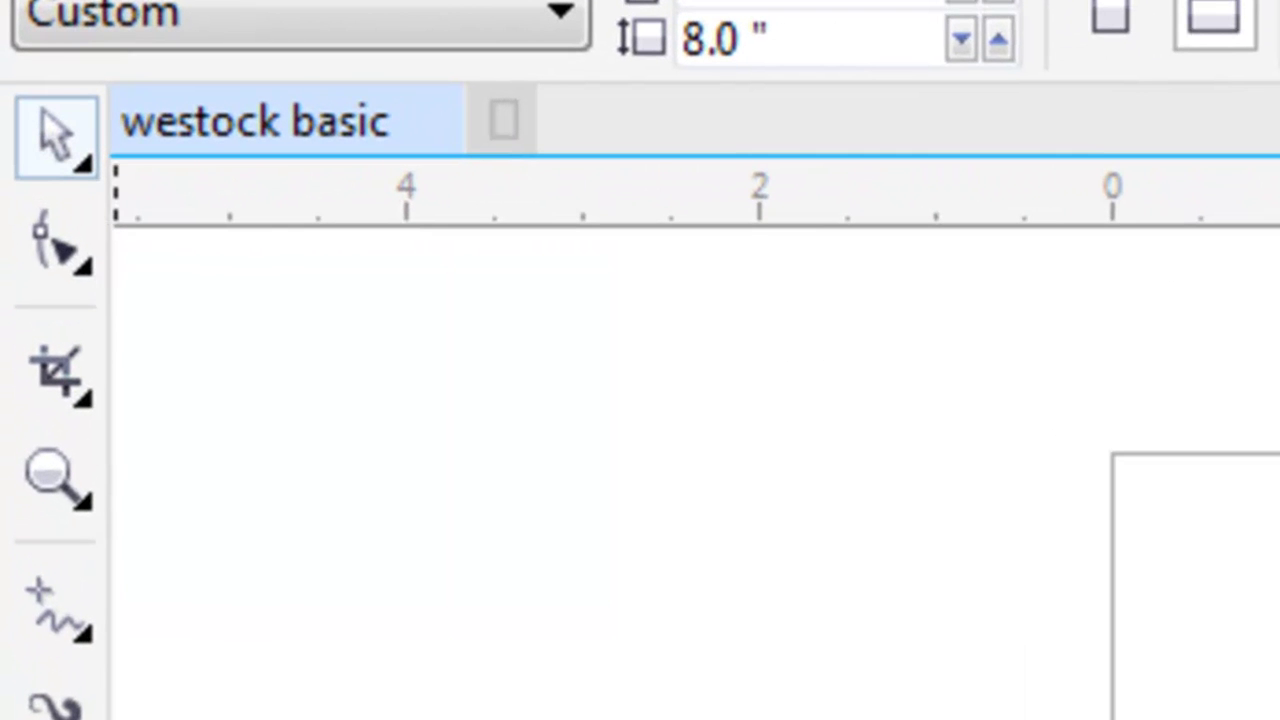
# Examine the tools grouped under Pick, Shape, Crop and Freehand in the toolbox, such as Smear, Knife and Bézier
pyautogui.click(80, 160)
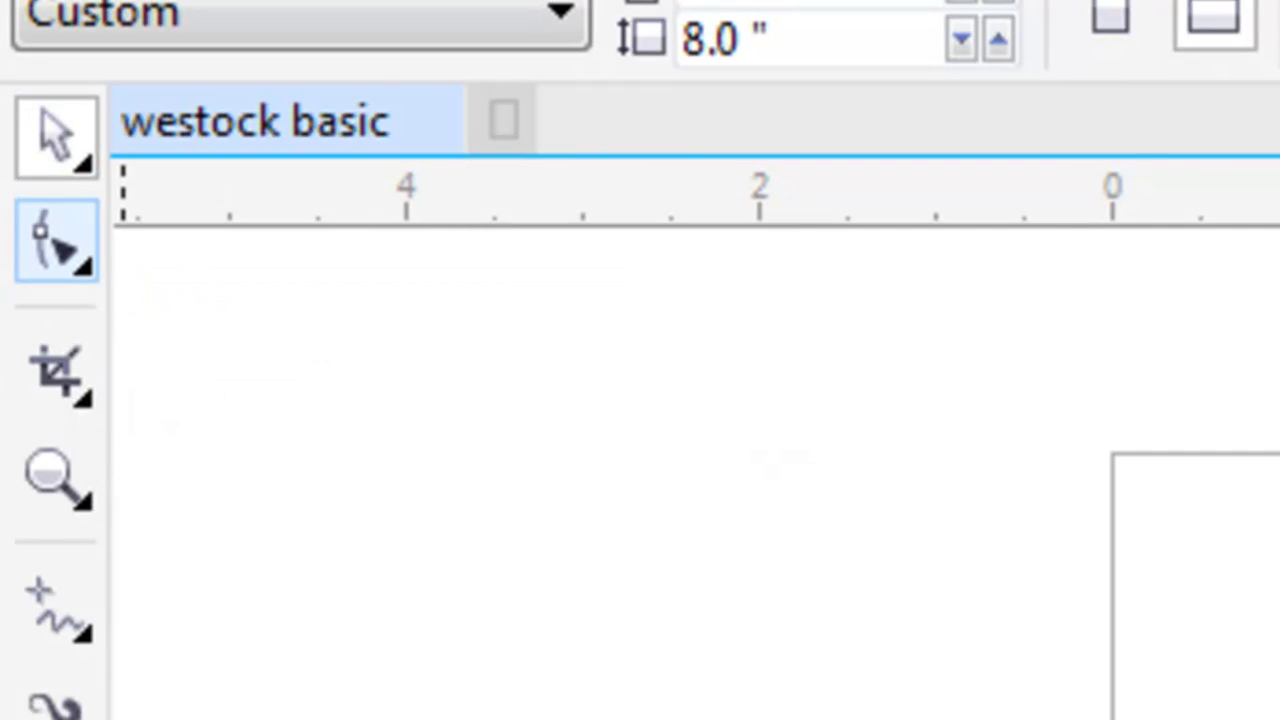
pyautogui.click(56, 241)
pyautogui.click(56, 241)
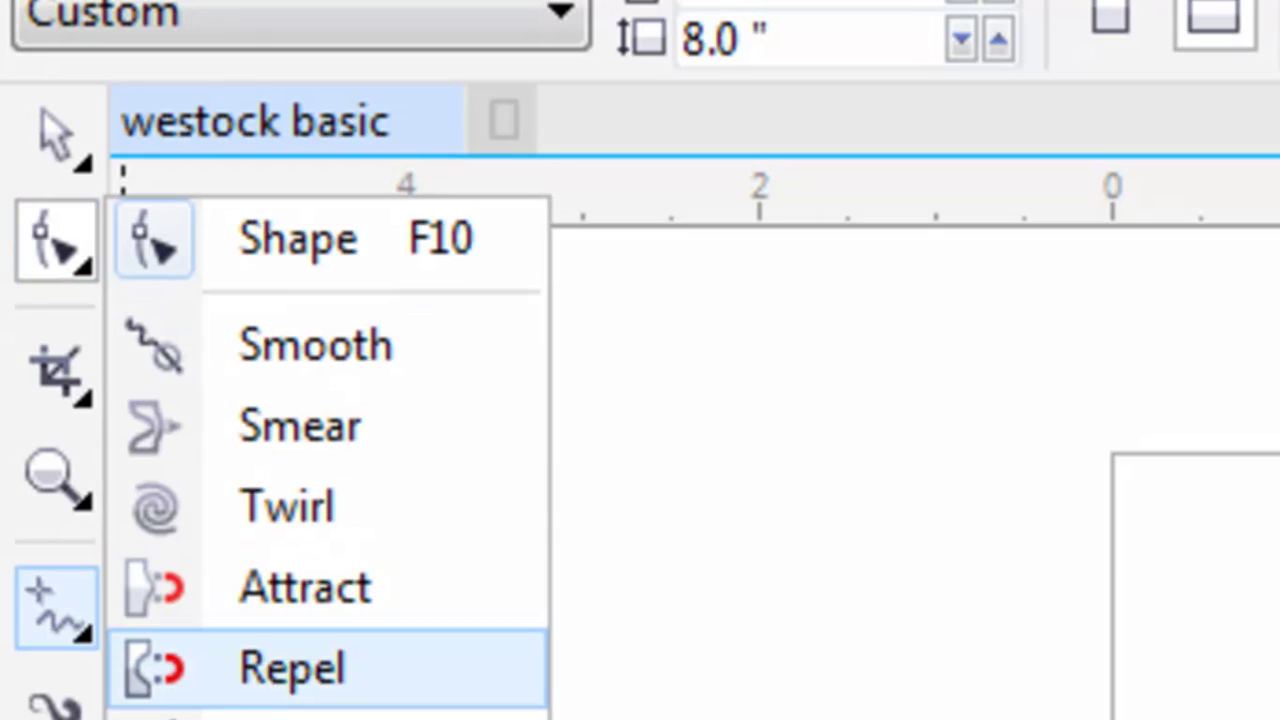
pyautogui.click(58, 370)
pyautogui.click(52, 428)
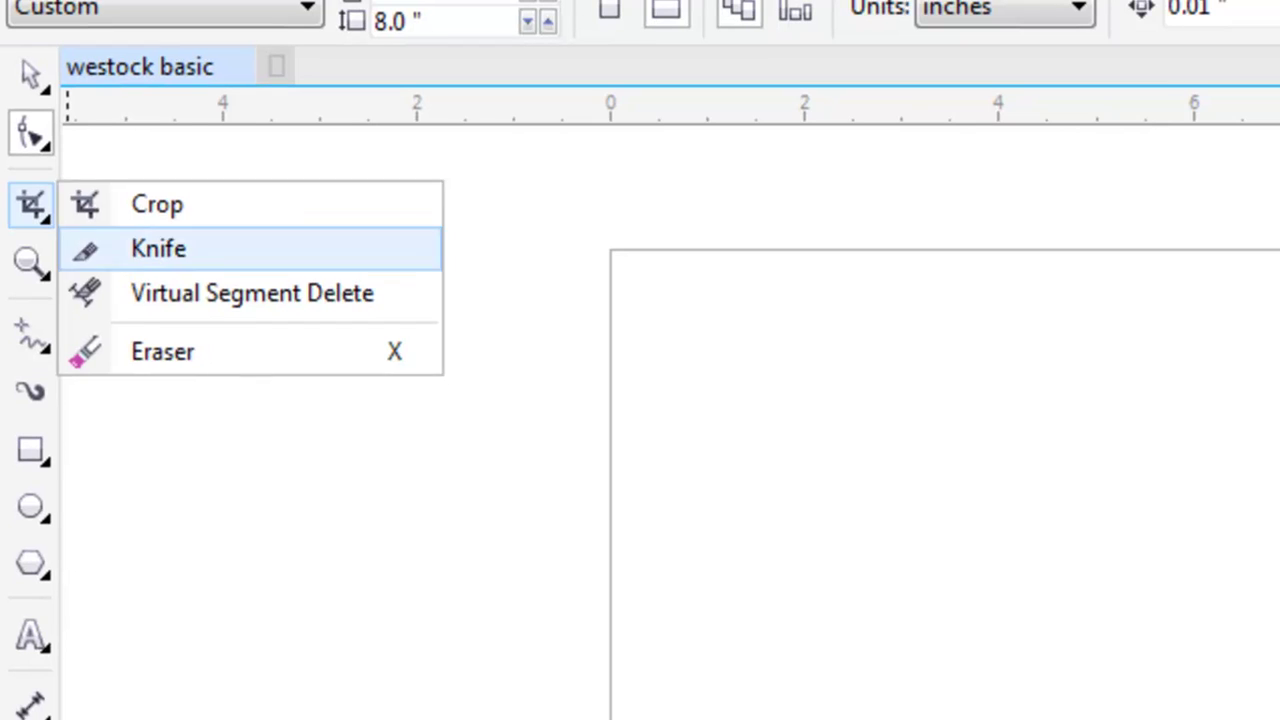
pyautogui.click(44, 346)
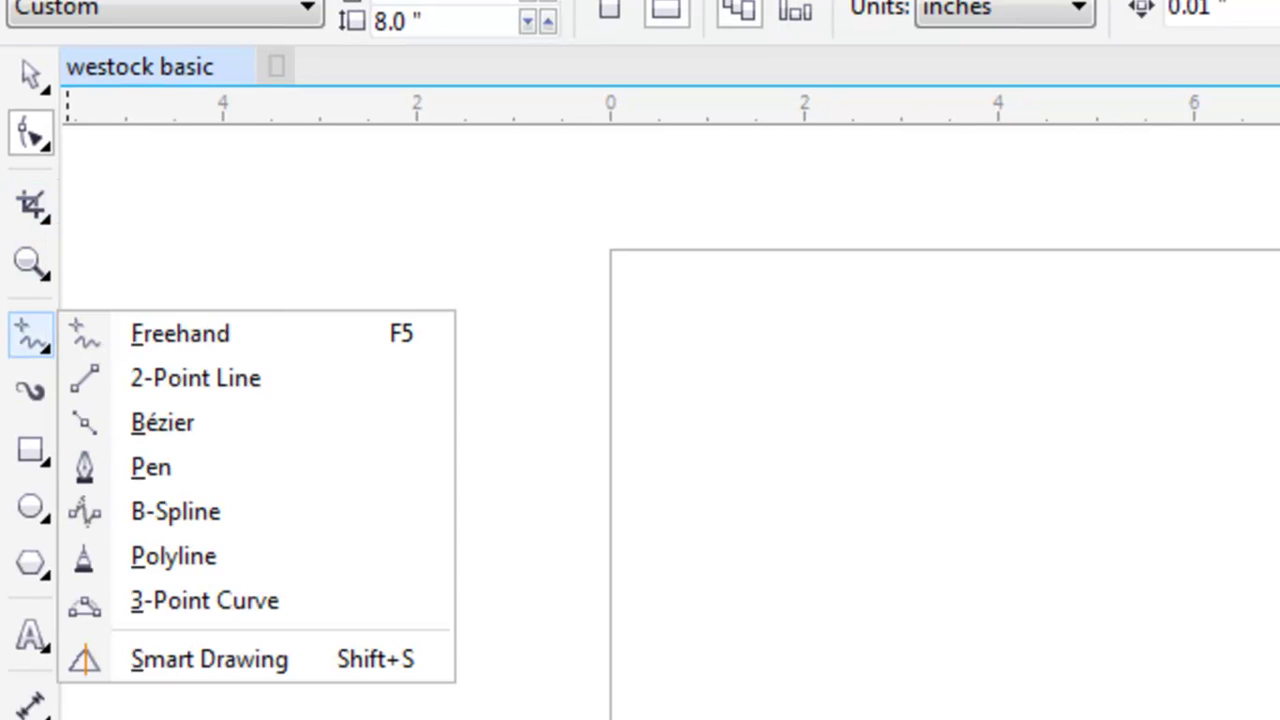
pyautogui.press('Escape')
# Examine the Ellipse, Polygon, connector and Transparency tools in the toolbox, and return to the Pick tool
pyautogui.click(44, 516)
pyautogui.press('Escape')
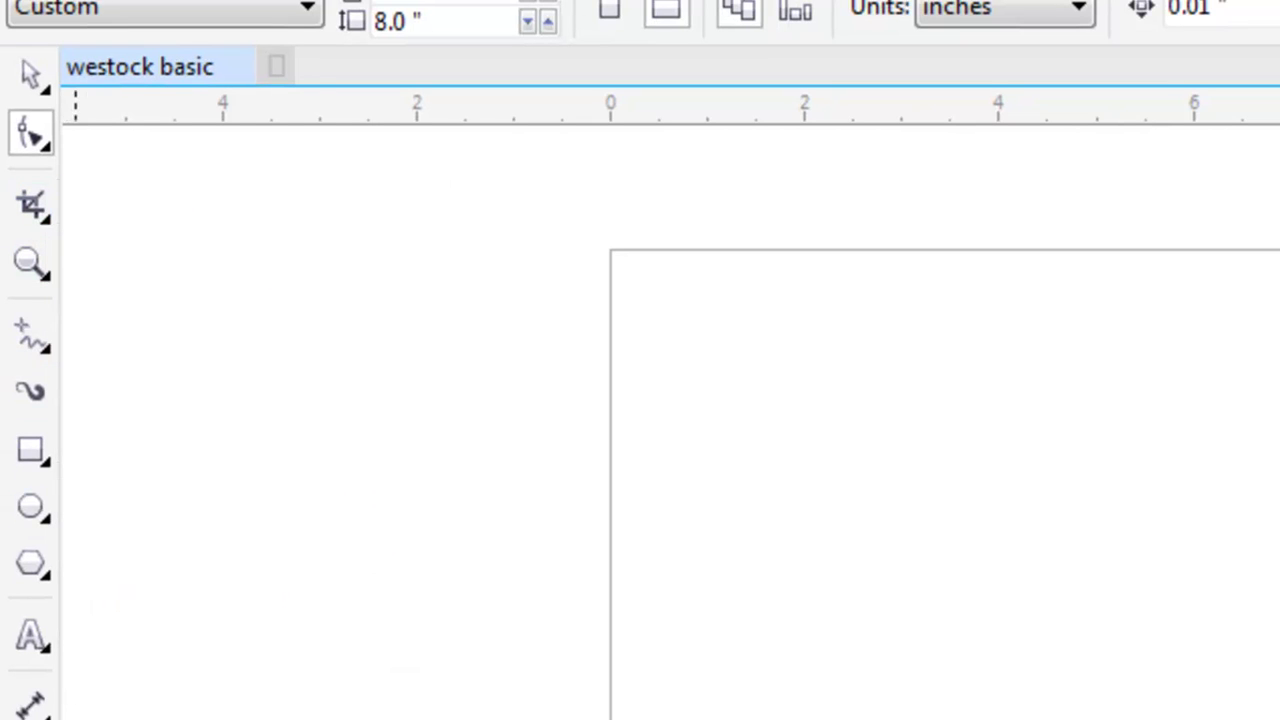
pyautogui.click(44, 346)
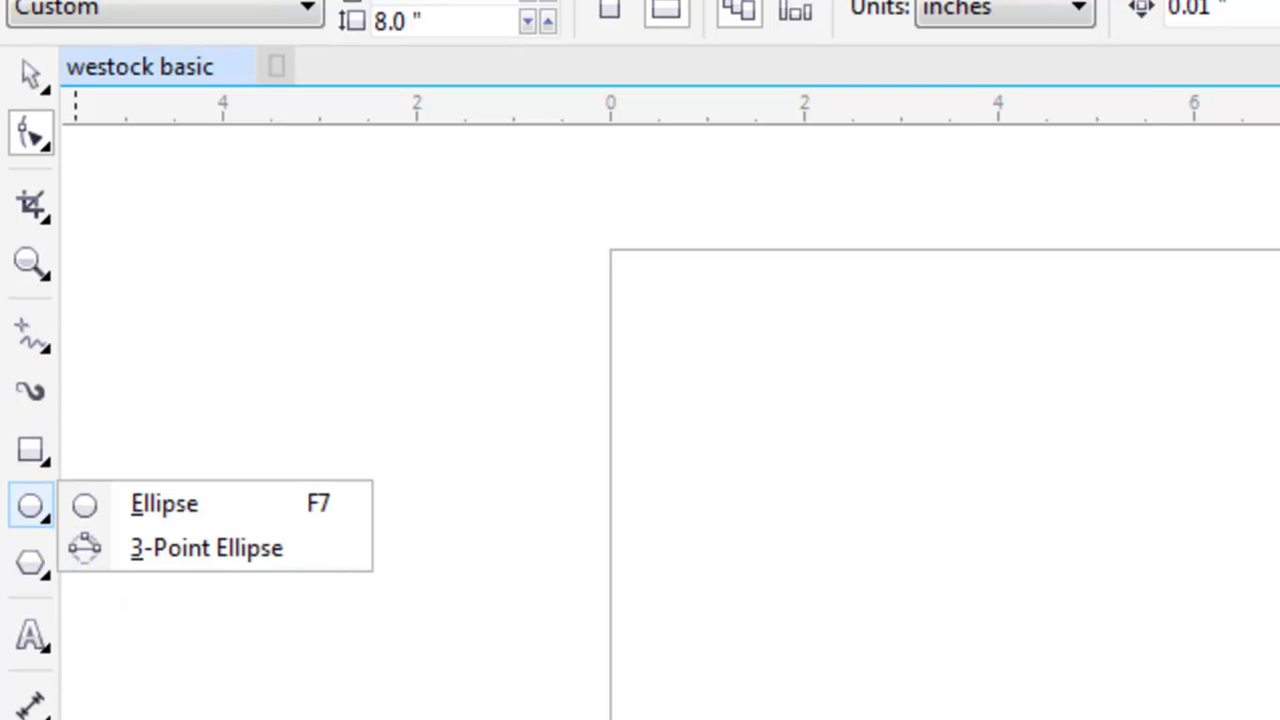
pyautogui.moveTo(31, 563)
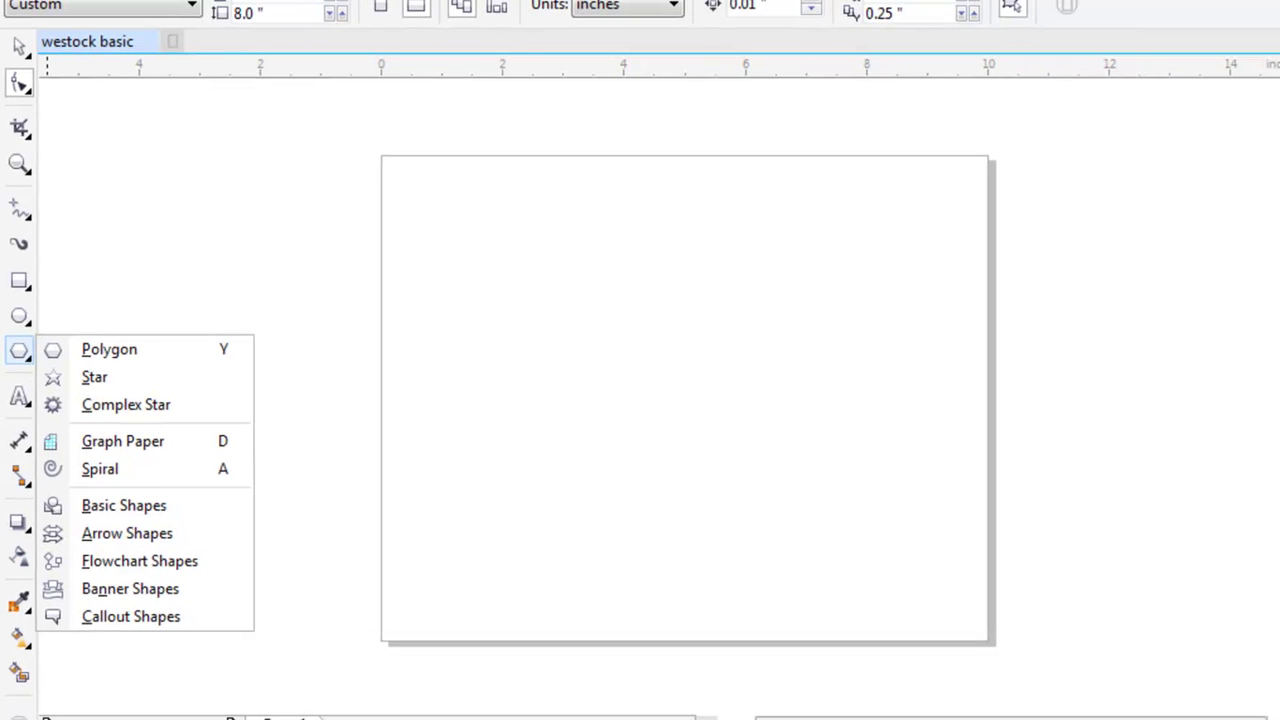
pyautogui.moveTo(20, 396)
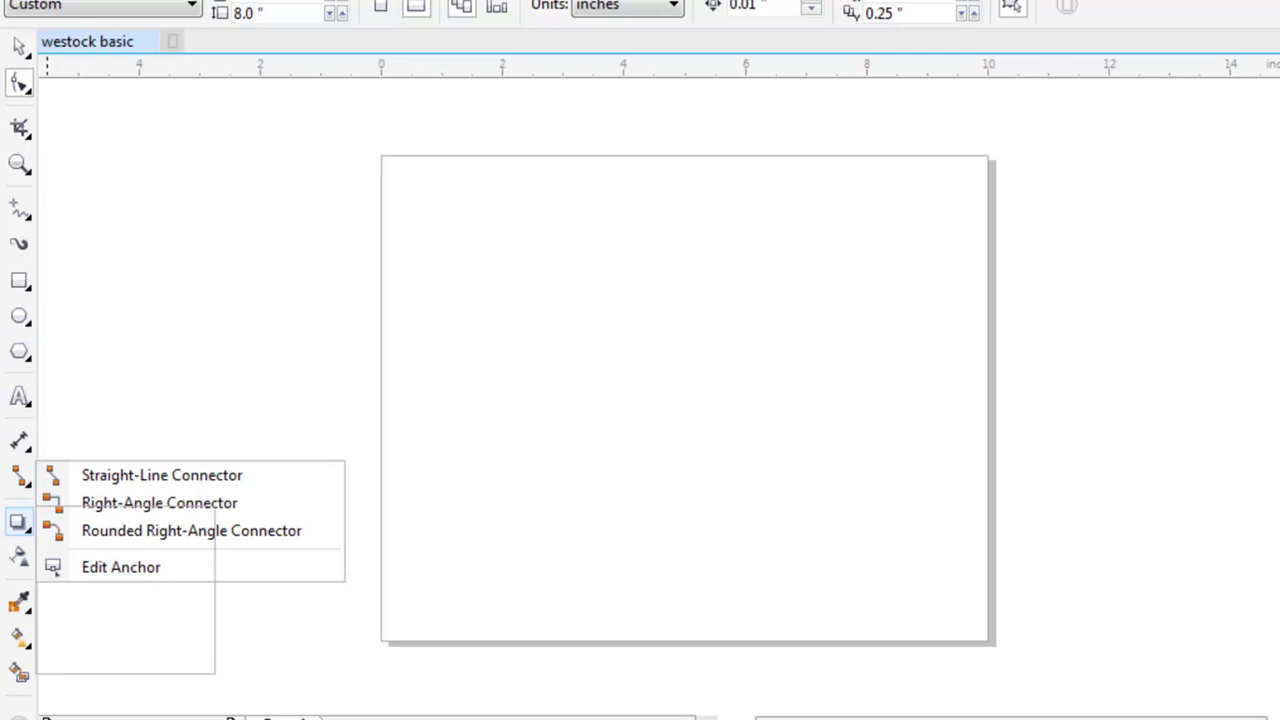
pyautogui.moveTo(20, 521)
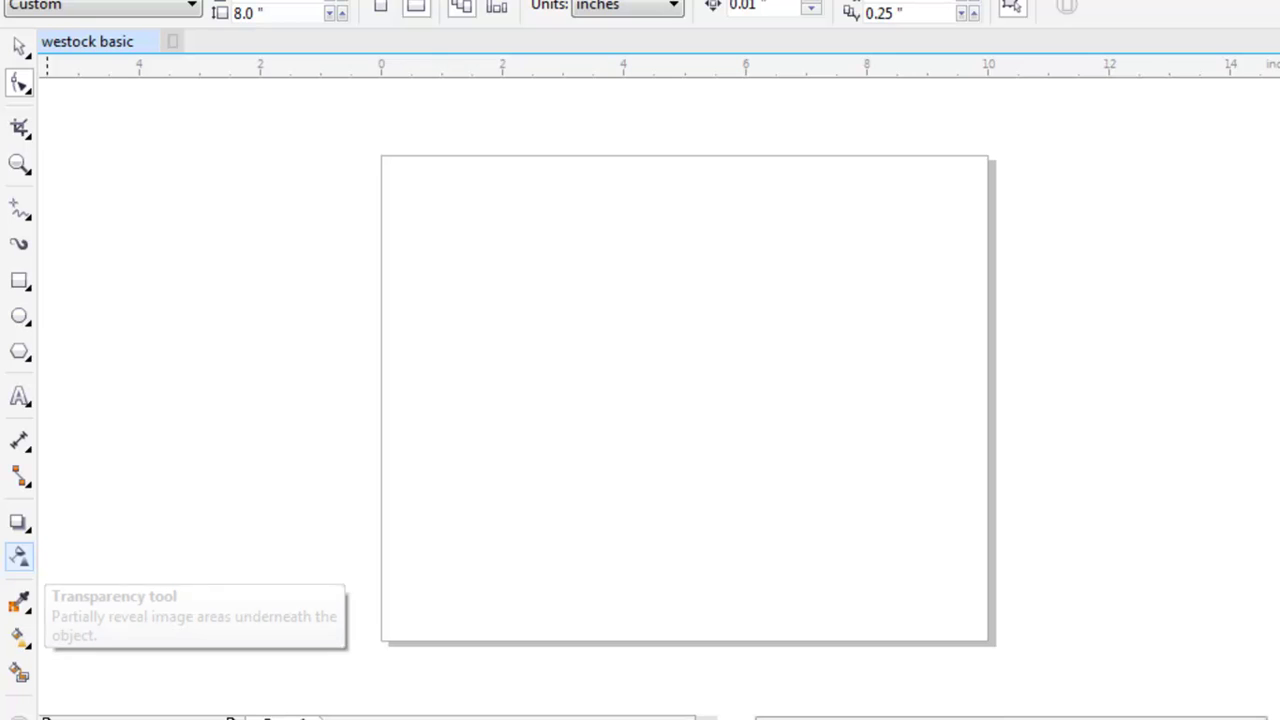
pyautogui.click(20, 557)
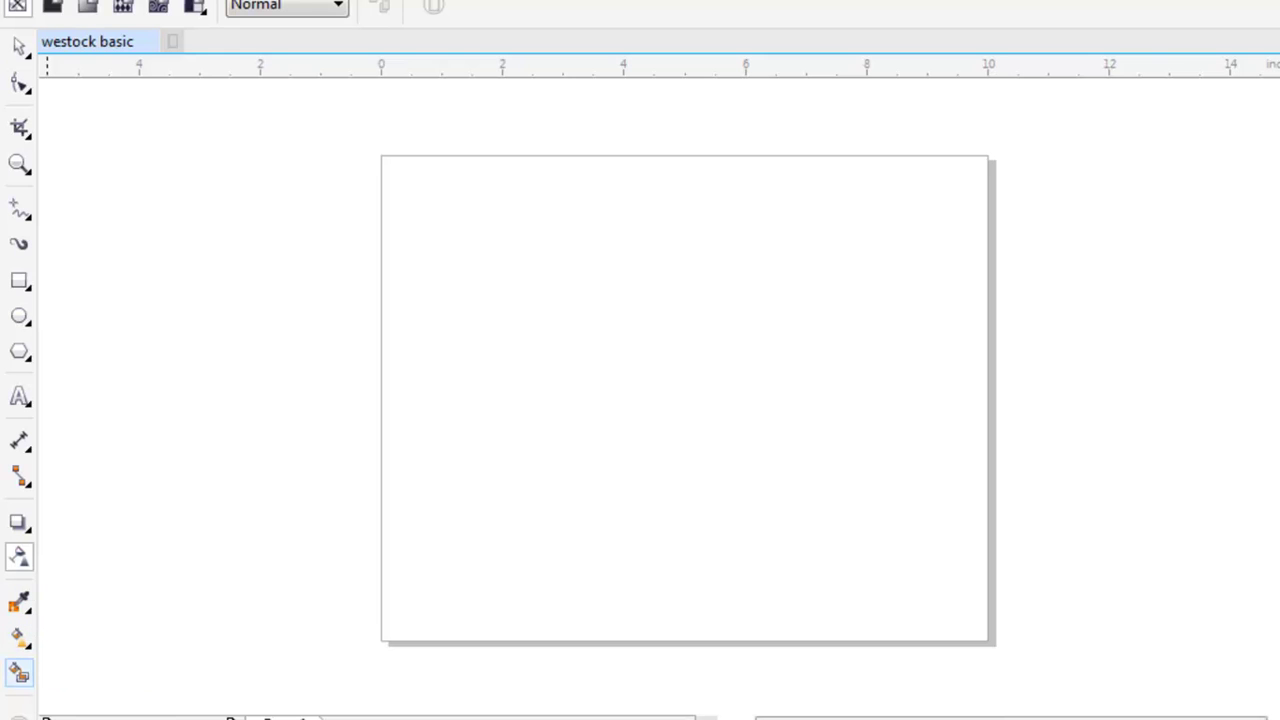
pyautogui.click(20, 46)
pyautogui.click(90, 46)
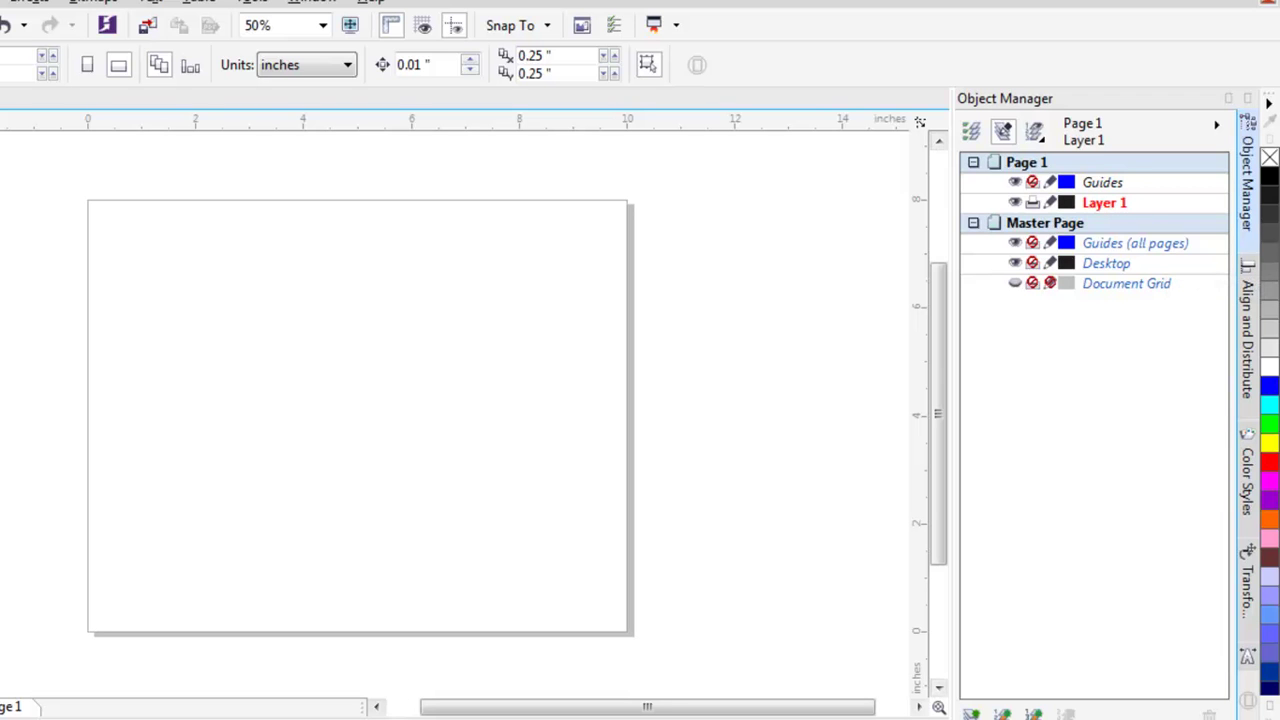
# View the Align and Distribute and Color Styles dockers, and return to the Object Manager
pyautogui.click(1247, 335)
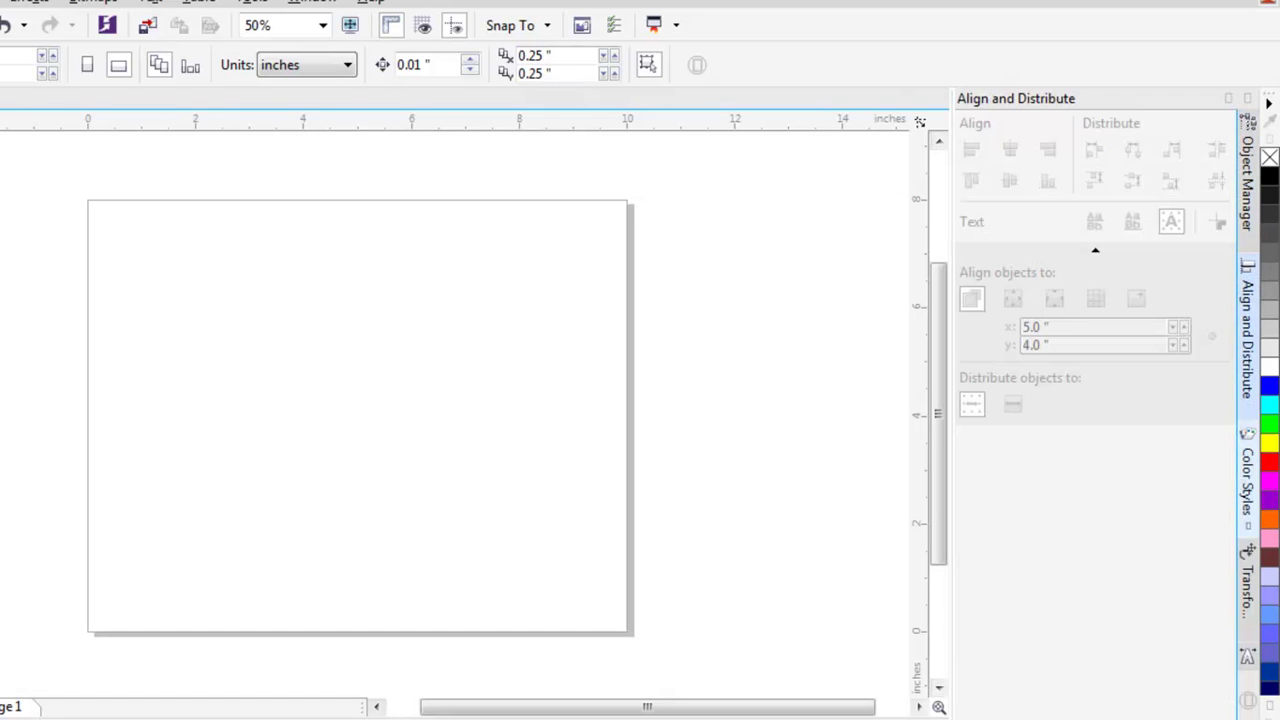
pyautogui.click(1247, 480)
pyautogui.click(1247, 185)
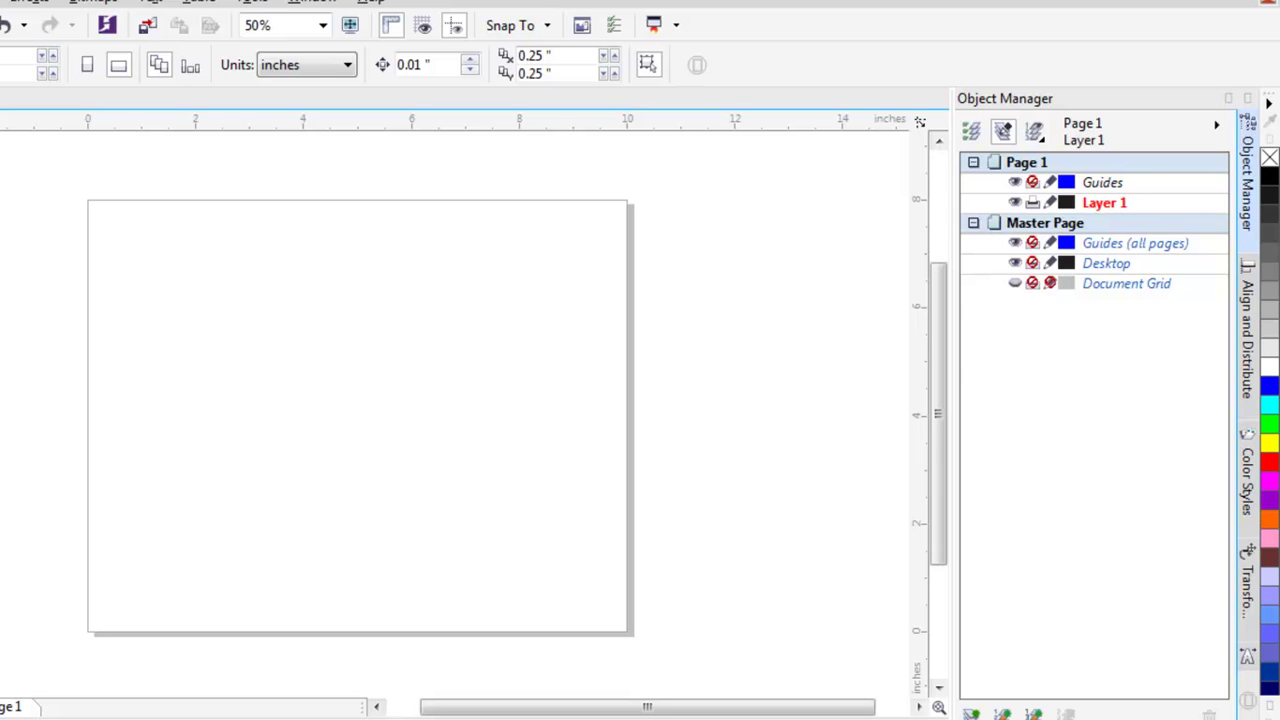
# Check the new document settings, such as page size, color mode and resolution, and close the dialog
pyautogui.hotkey('ctrl', 'n')
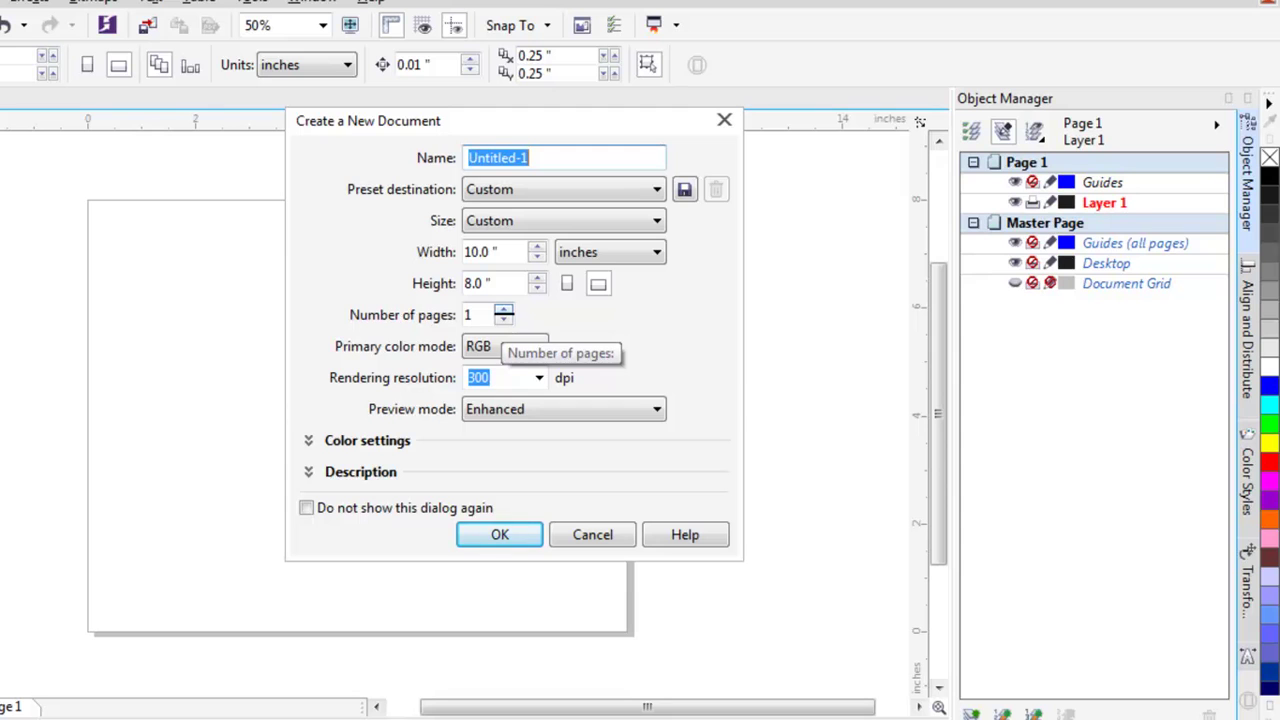
pyautogui.click(499, 534)
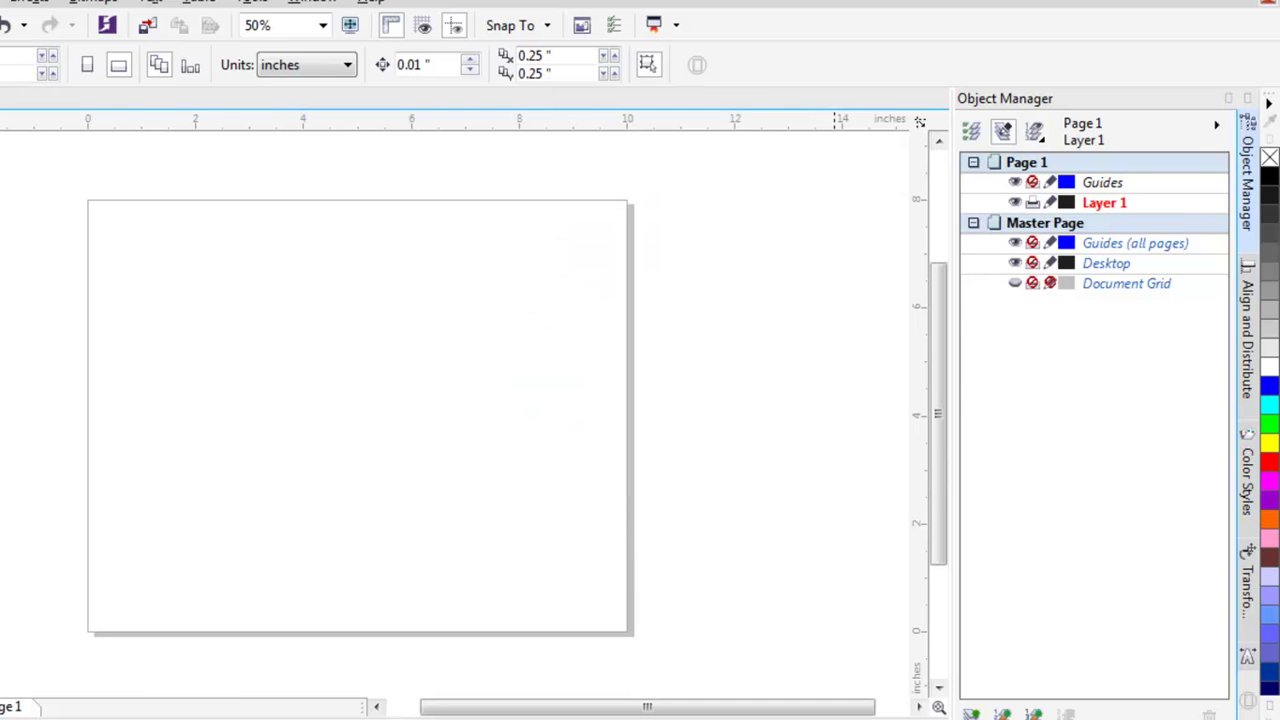
pyautogui.click(1104, 202)
pyautogui.press('Return')
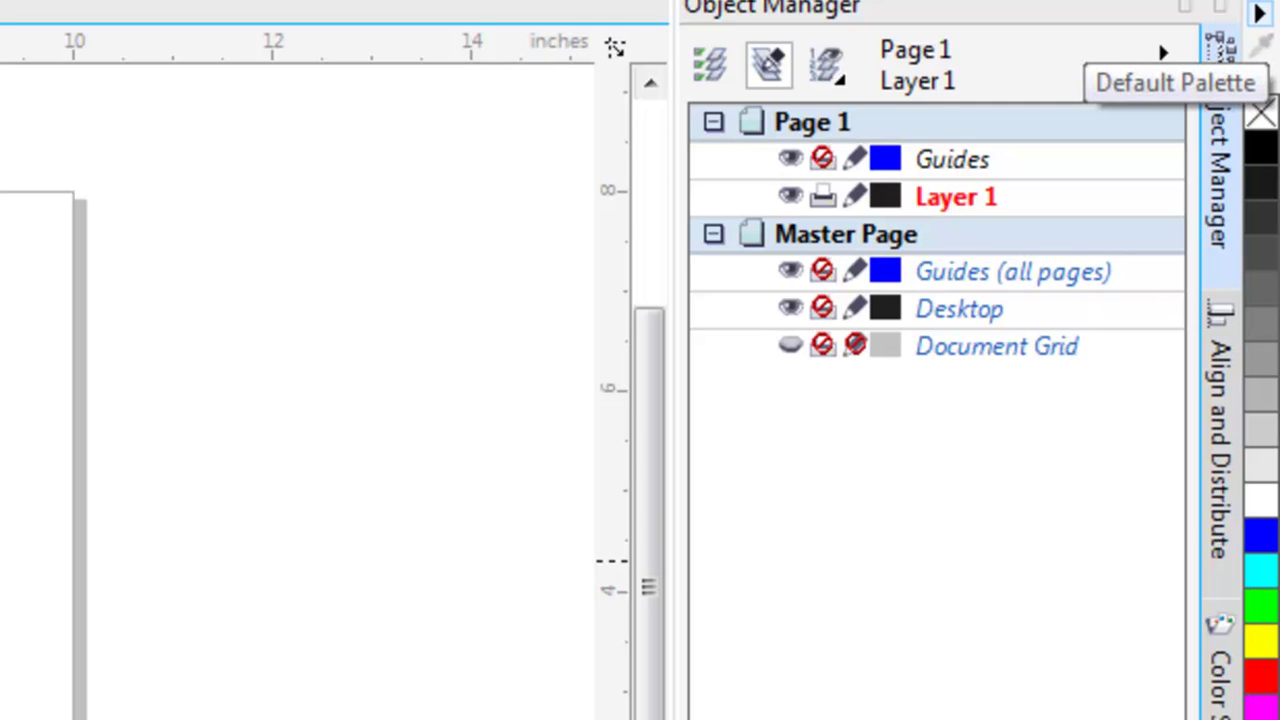
# Review the default color palette's options, try displaying the palette in 3 rows, and return it to 1 row
pyautogui.click(1258, 12)
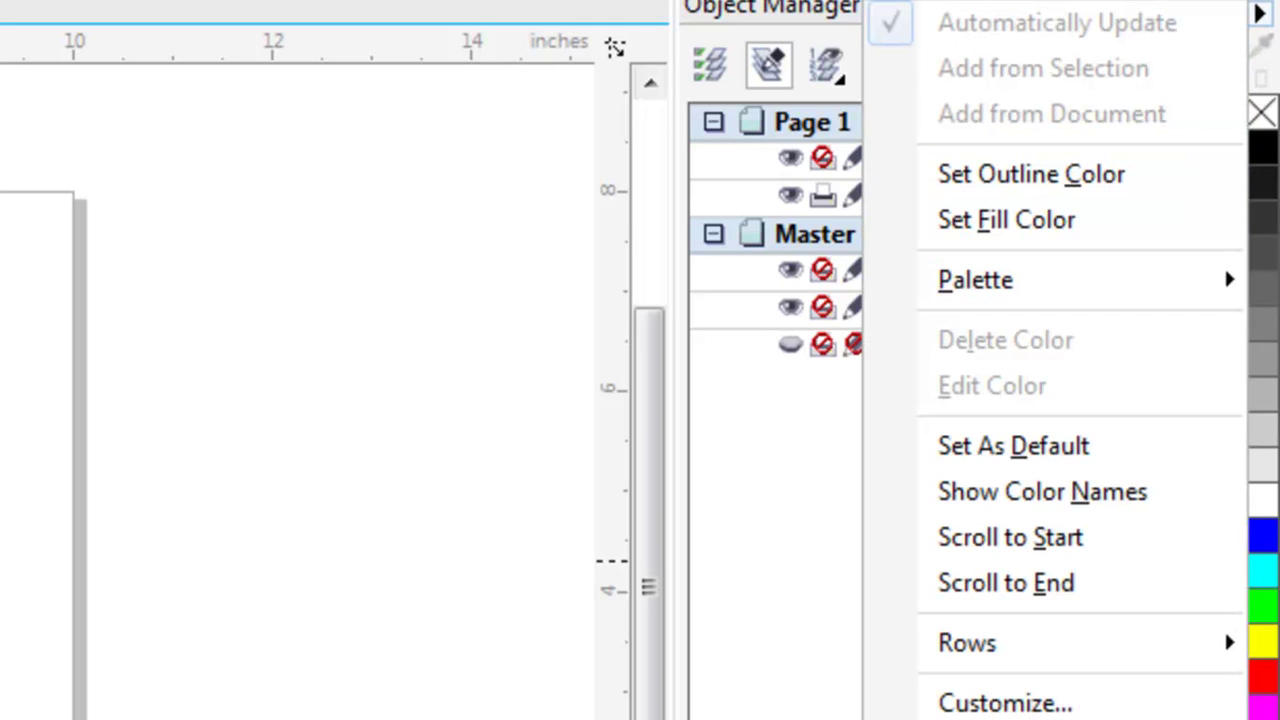
pyautogui.press('Escape')
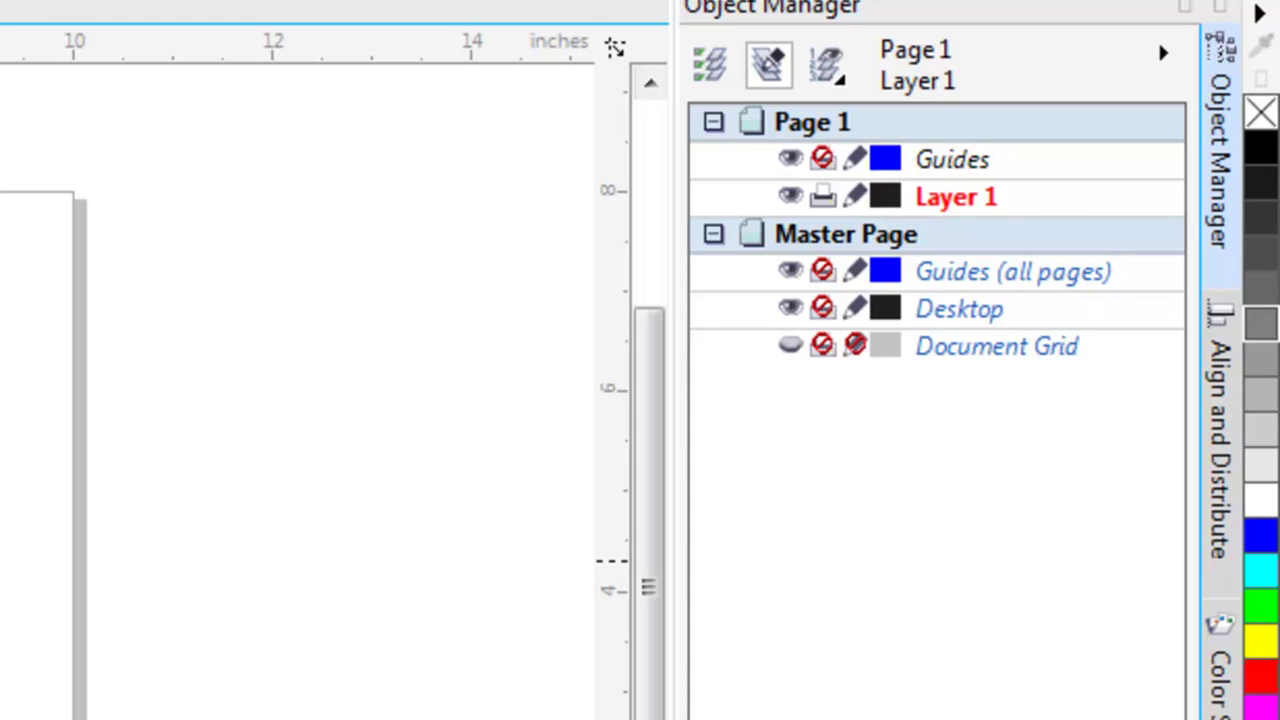
pyautogui.click(1258, 12)
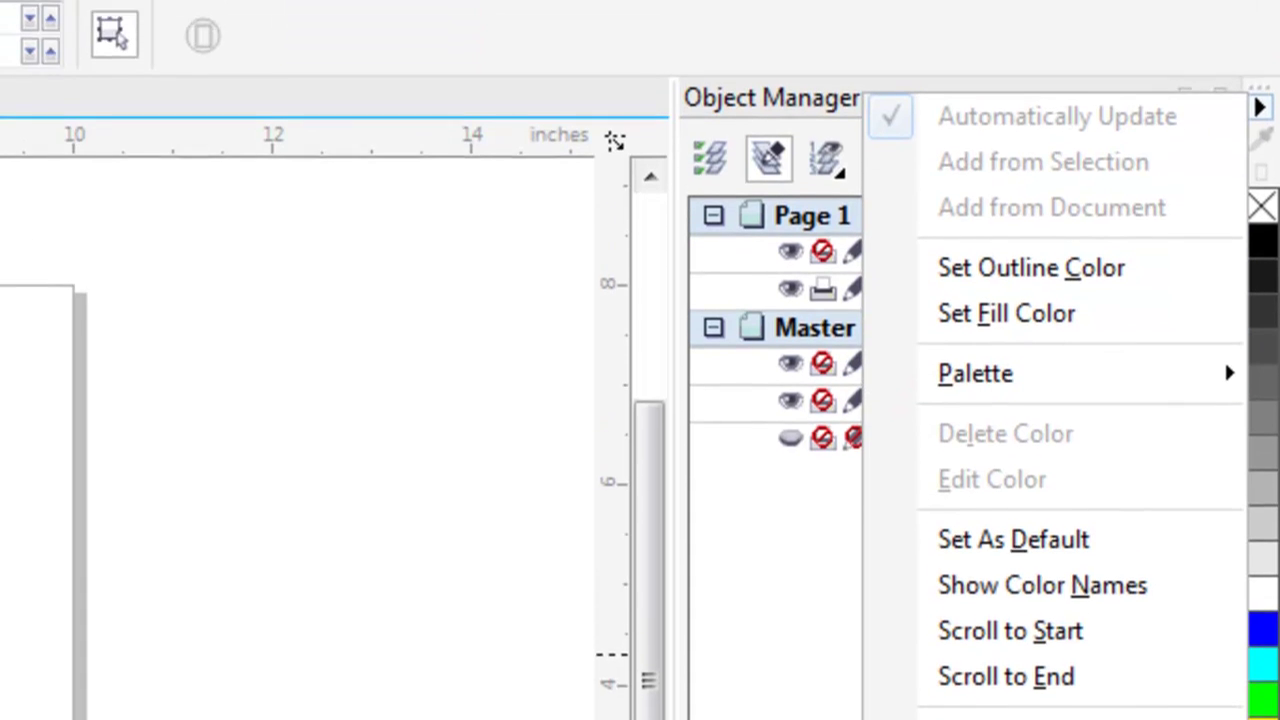
pyautogui.moveTo(967, 652)
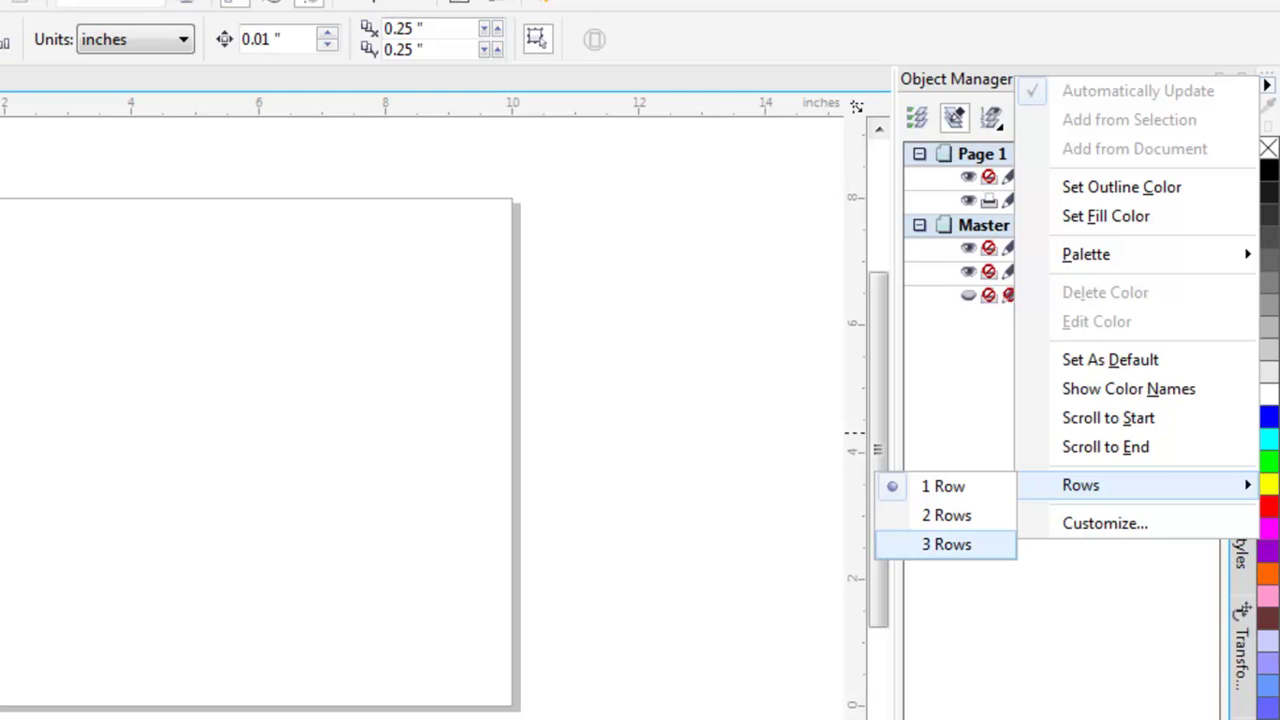
pyautogui.click(946, 544)
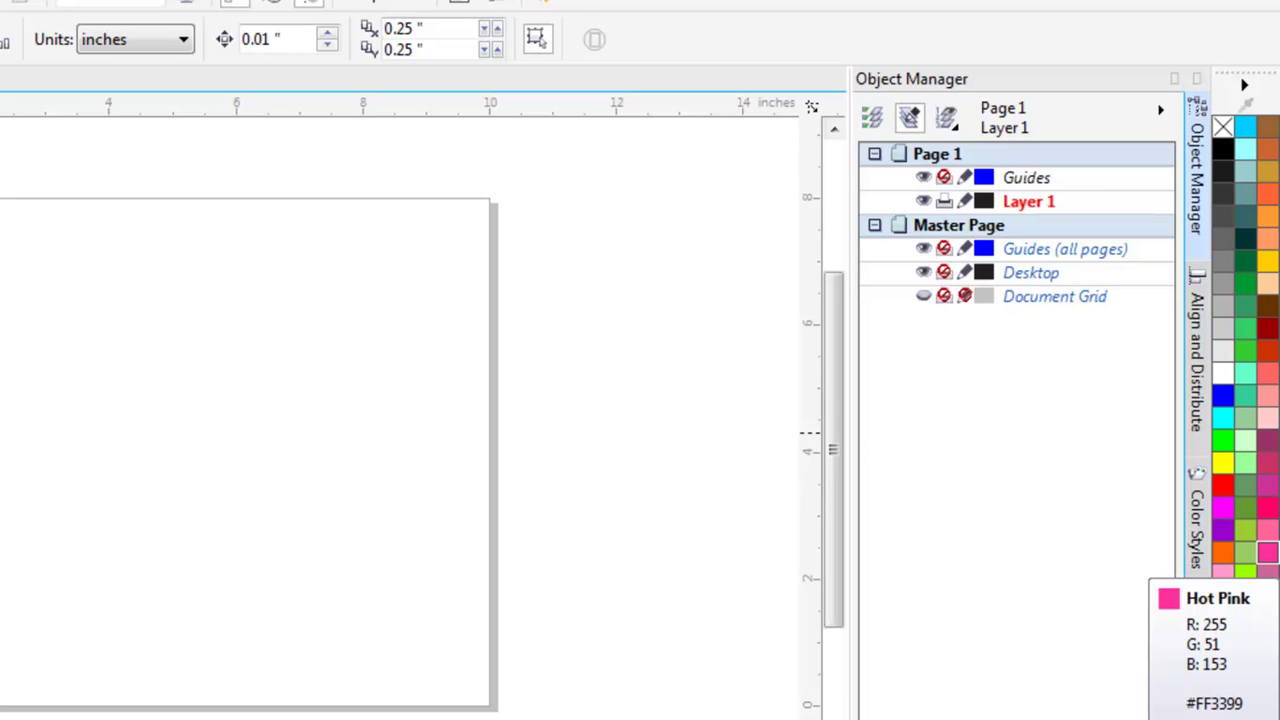
pyautogui.click(1245, 85)
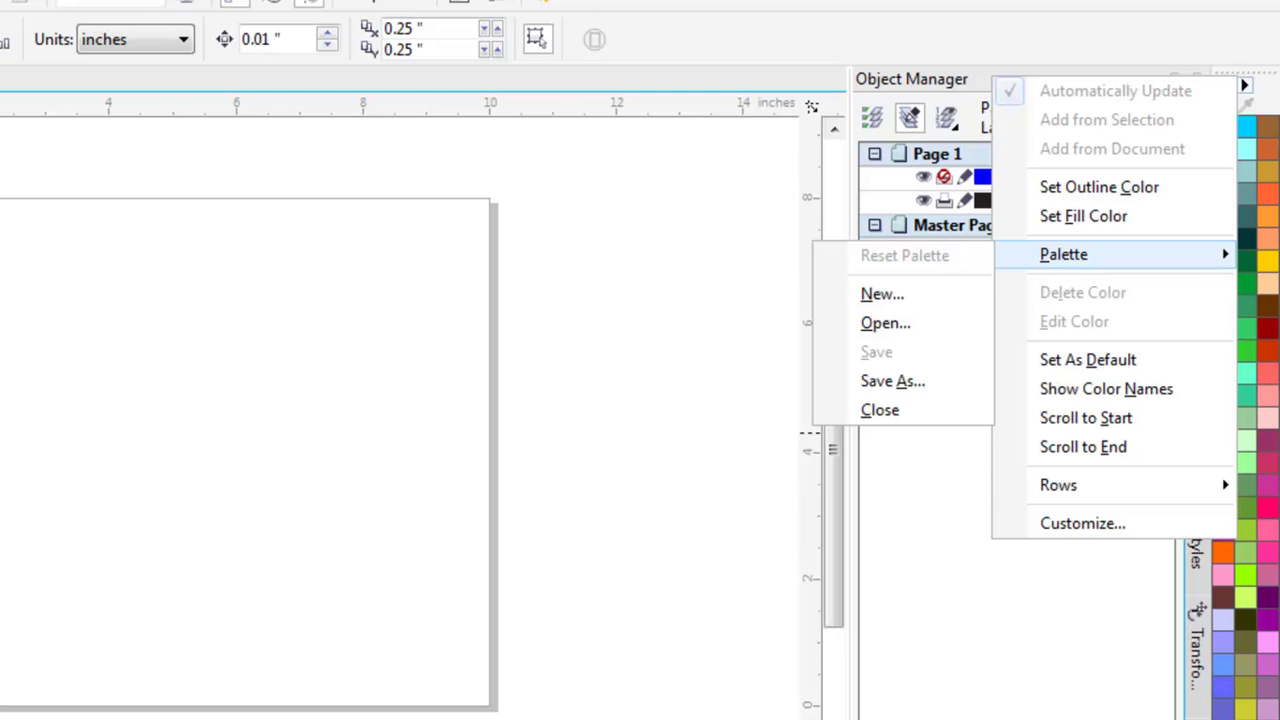
pyautogui.moveTo(1058, 485)
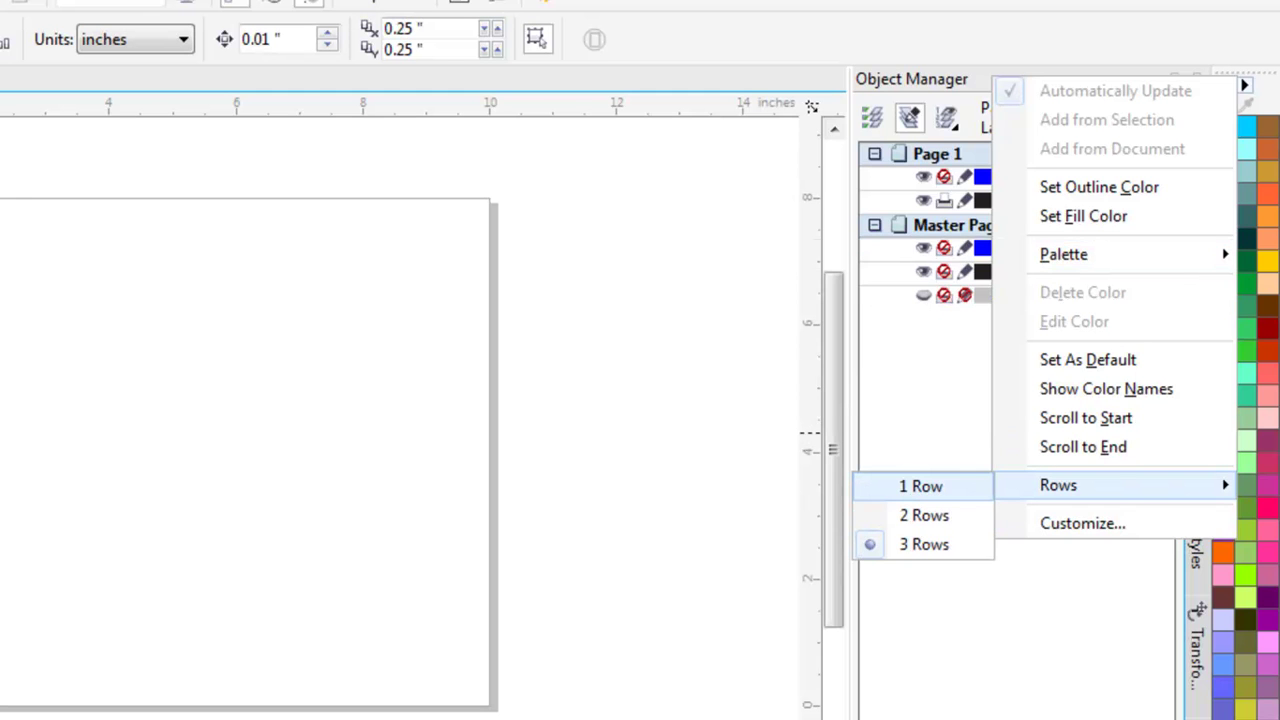
pyautogui.click(920, 486)
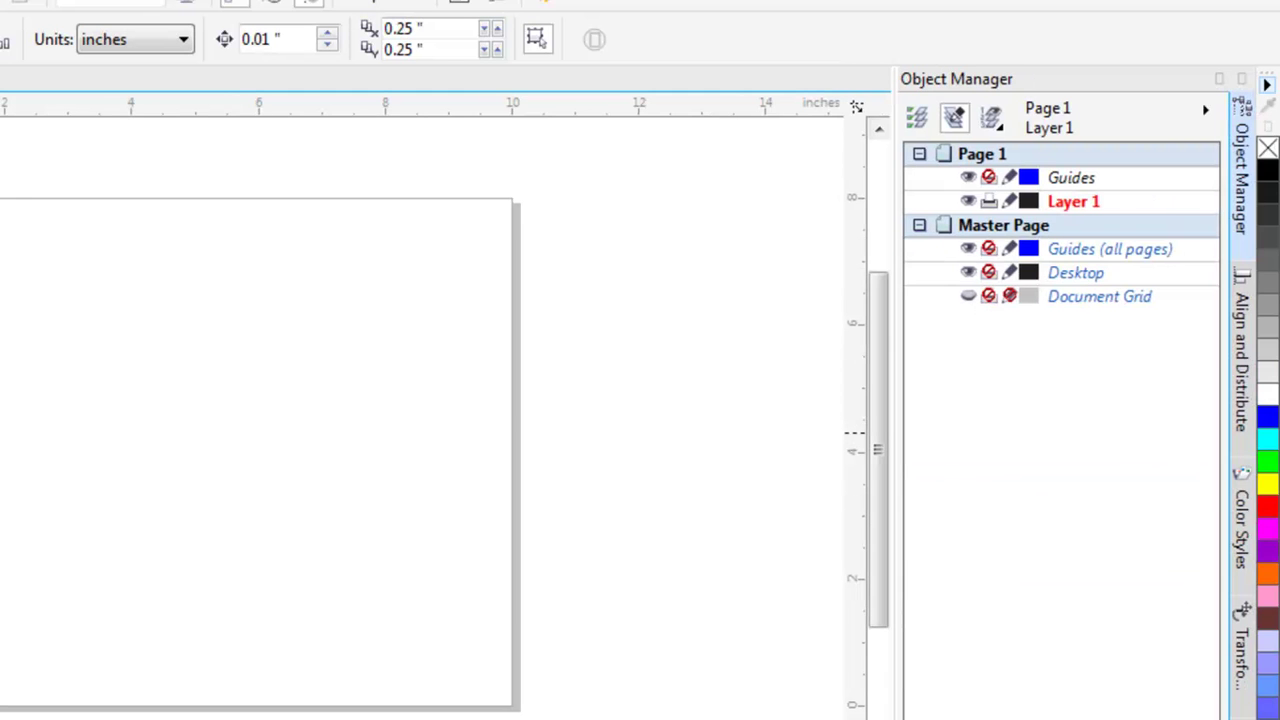
# Try displaying the default color palette in 2 rows and return it to 1 row
pyautogui.click(1267, 85)
pyautogui.moveTo(1080, 485)
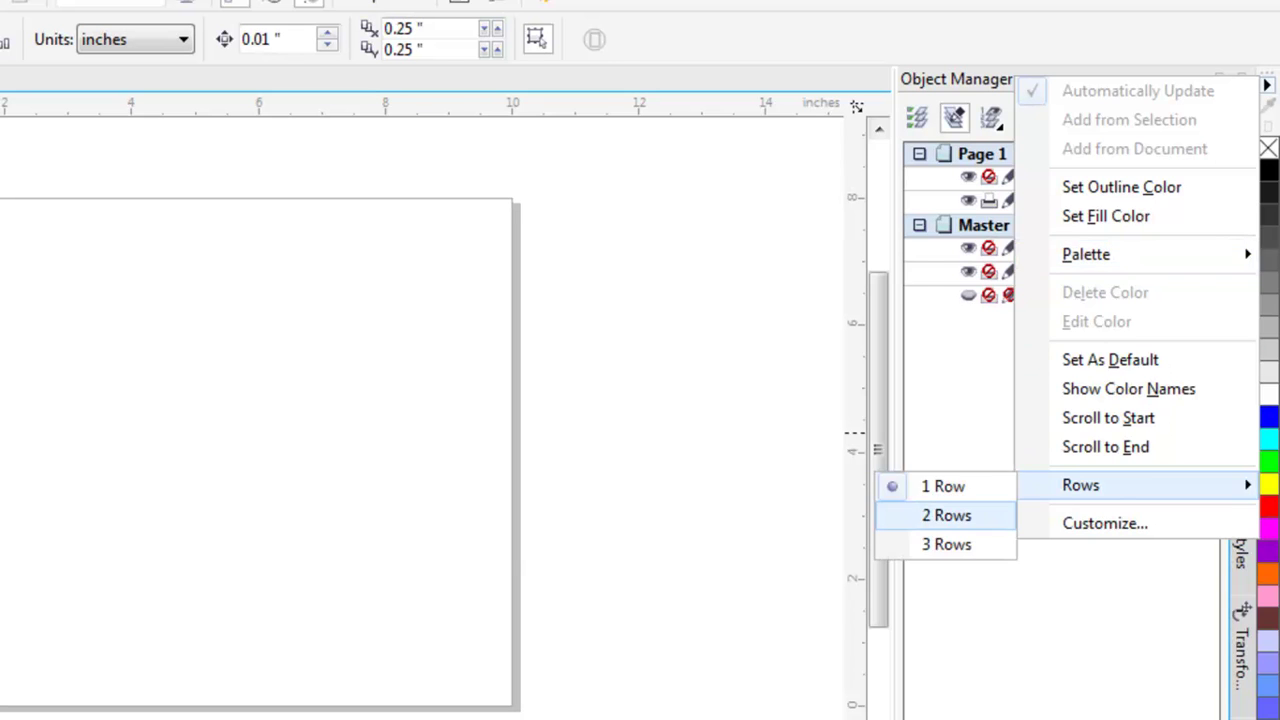
pyautogui.click(940, 514)
pyautogui.click(1257, 85)
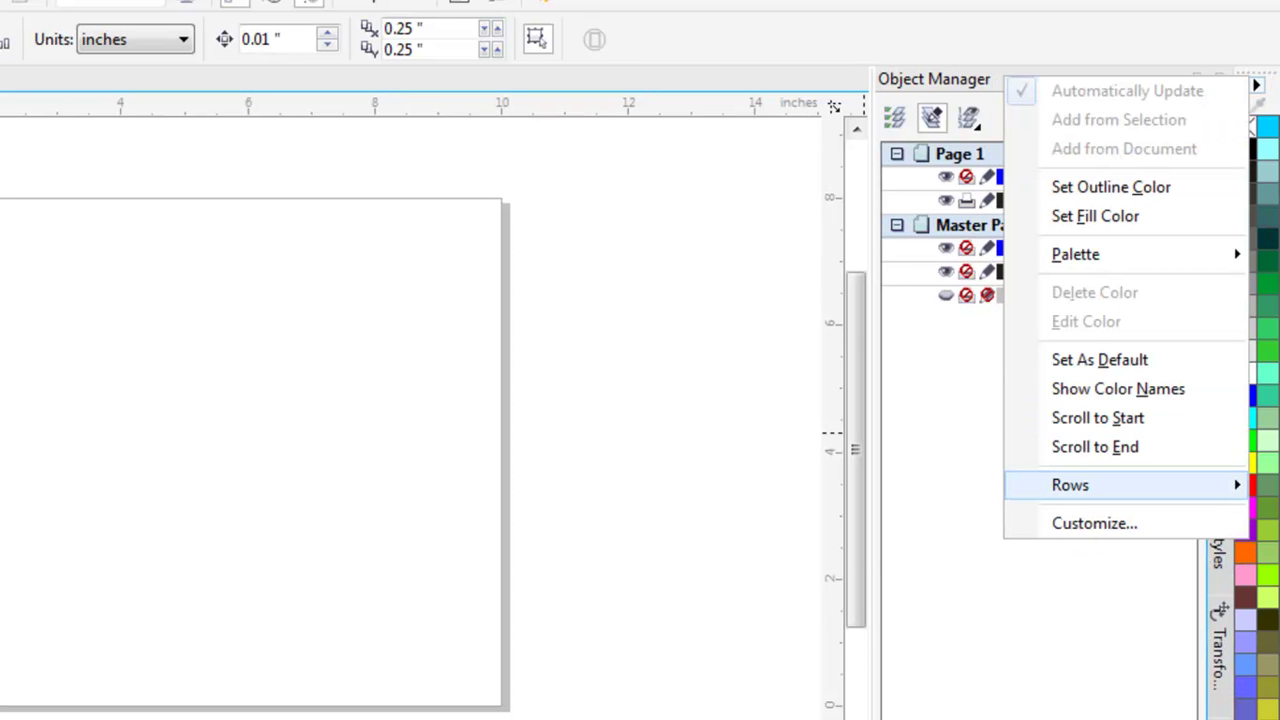
pyautogui.moveTo(1070, 485)
pyautogui.click(933, 486)
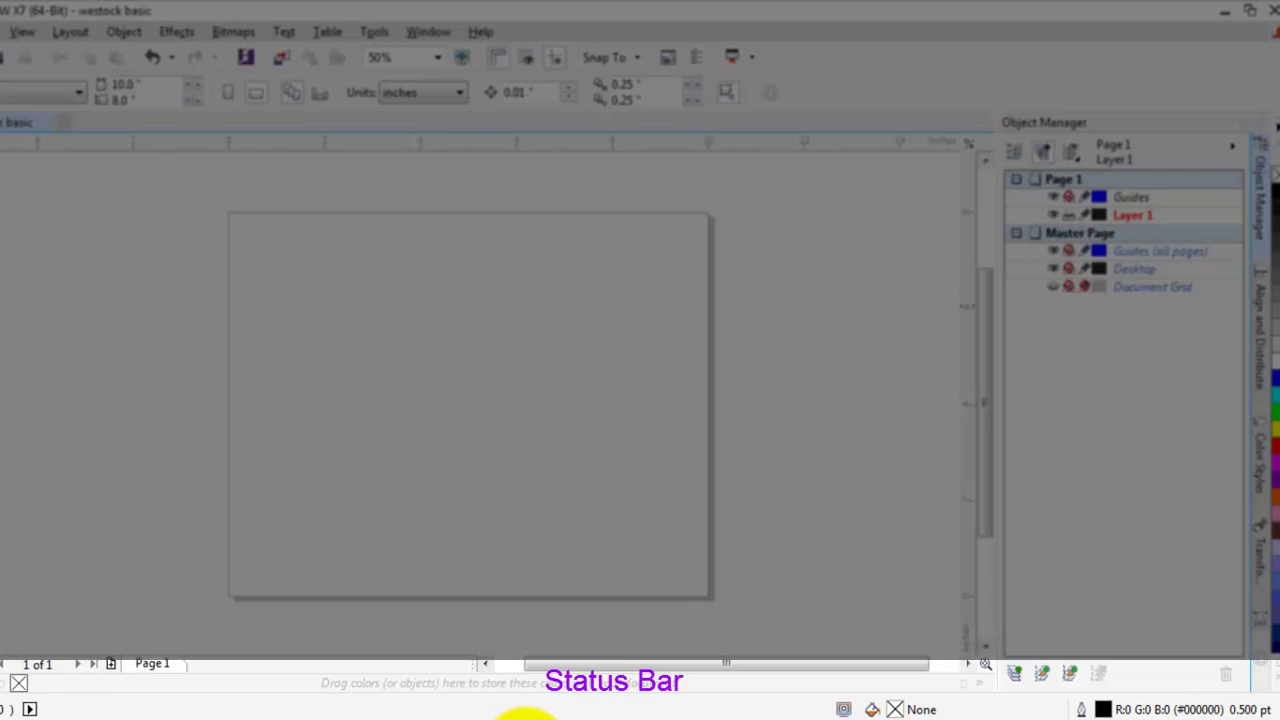
# Activate the Rectangle tool and undo the last action on the page
pyautogui.press('F6')
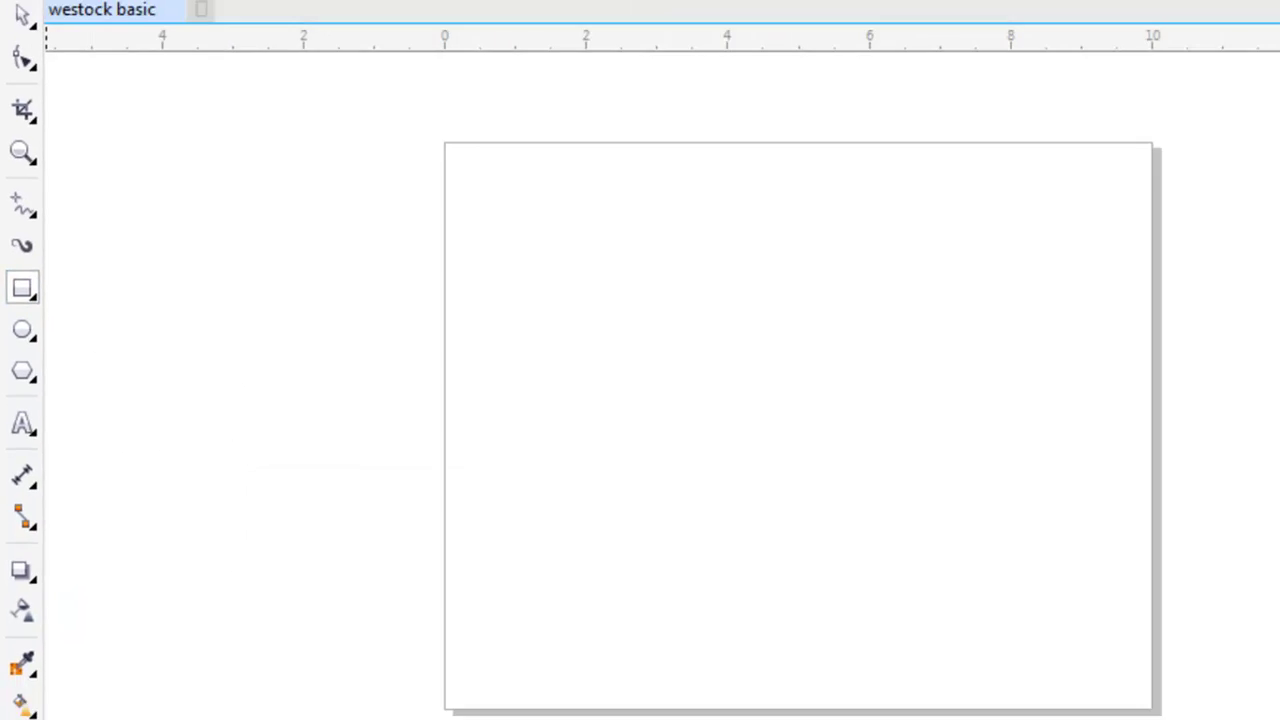
pyautogui.hotkey('ctrl', 'z')
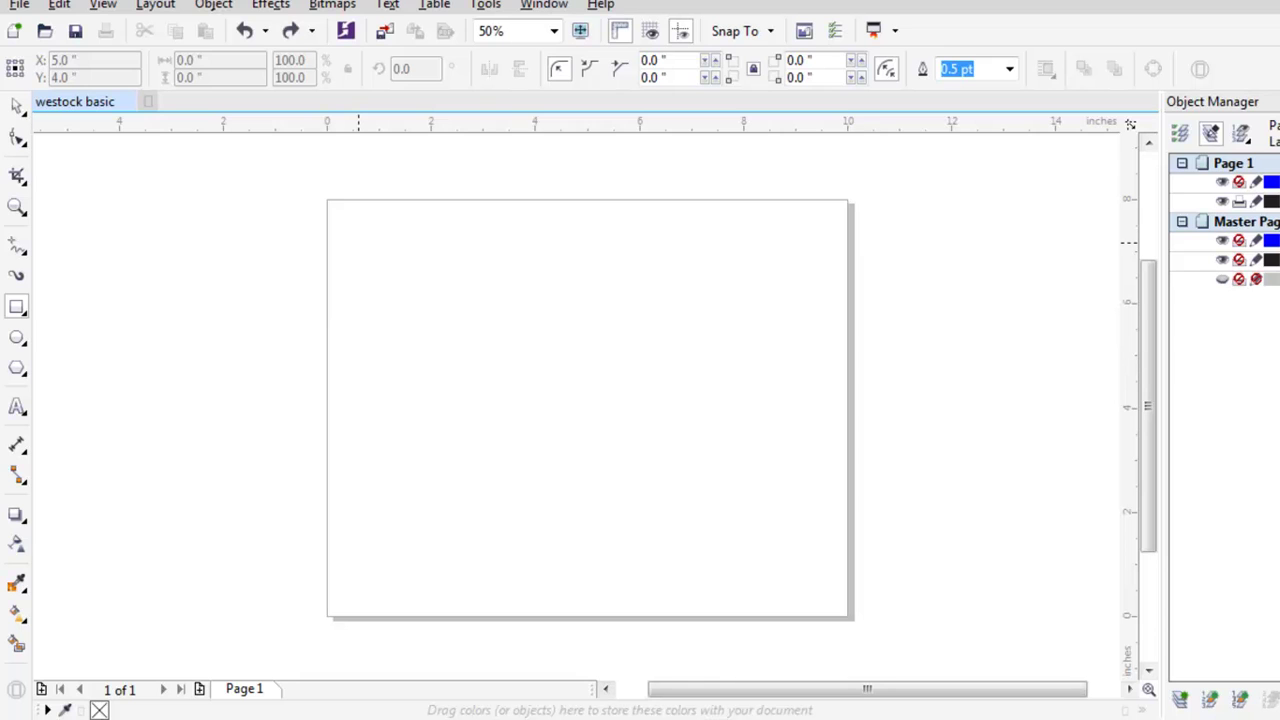
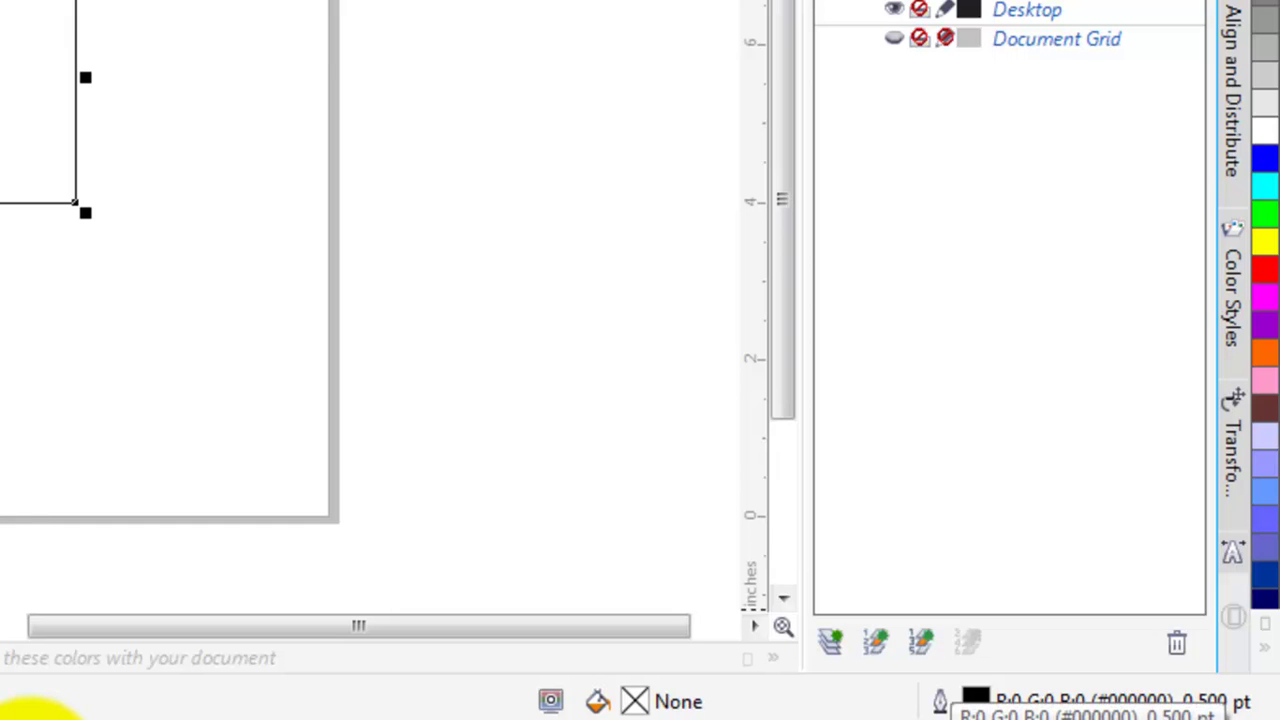
# Try a Pastel Blue outline on the selected rectangle twice, undoing it each time
pyautogui.rightClick(1265, 463)
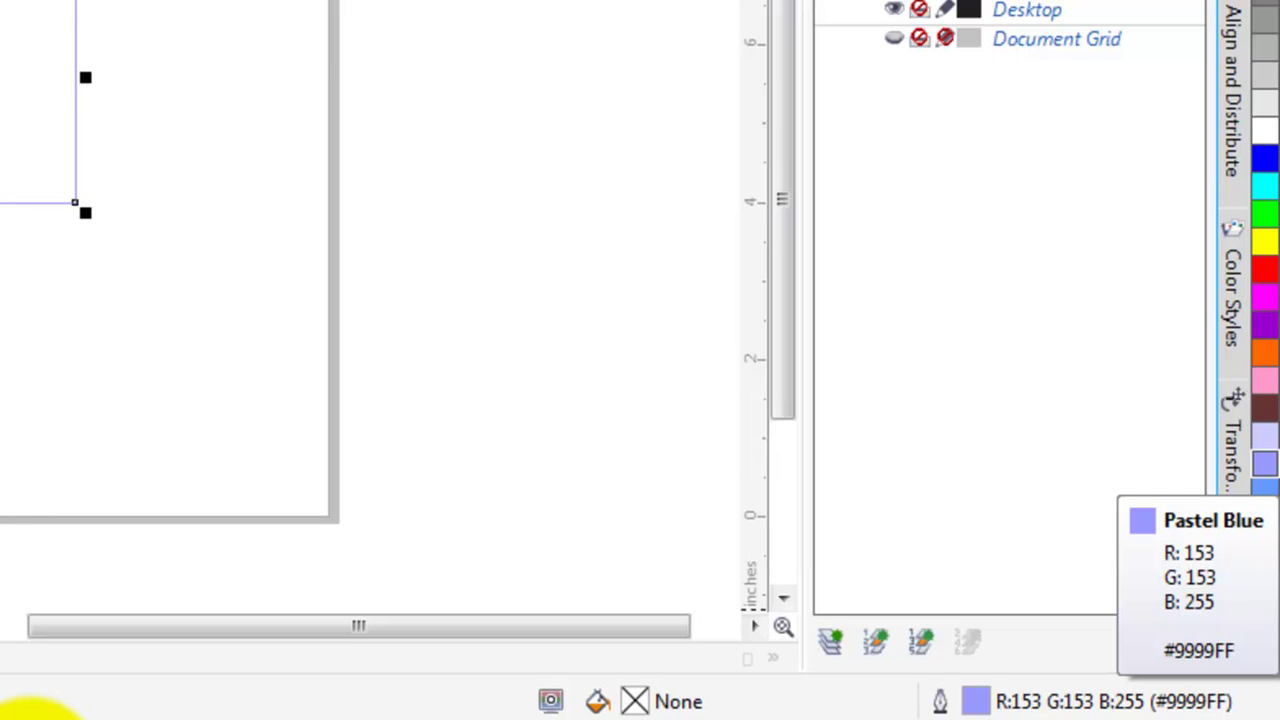
pyautogui.hotkey('ctrl', 'z')
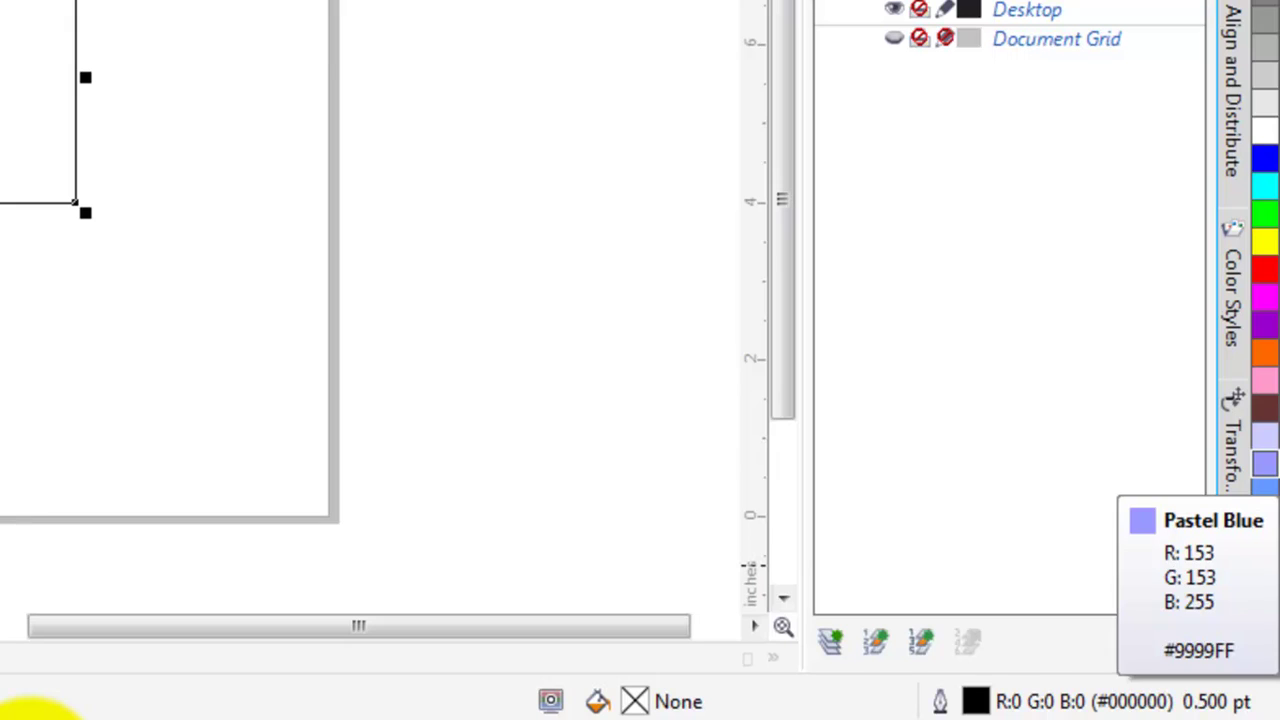
pyautogui.rightClick(1265, 463)
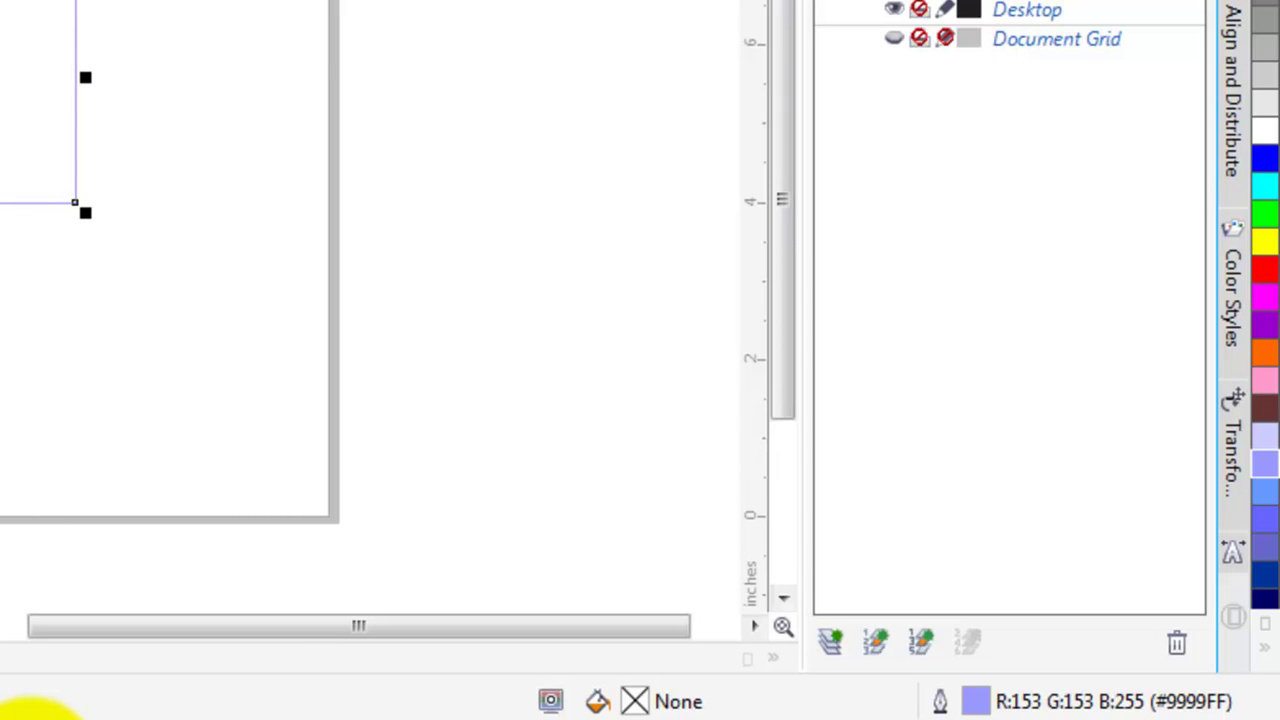
pyautogui.hotkey('ctrl', 'z')
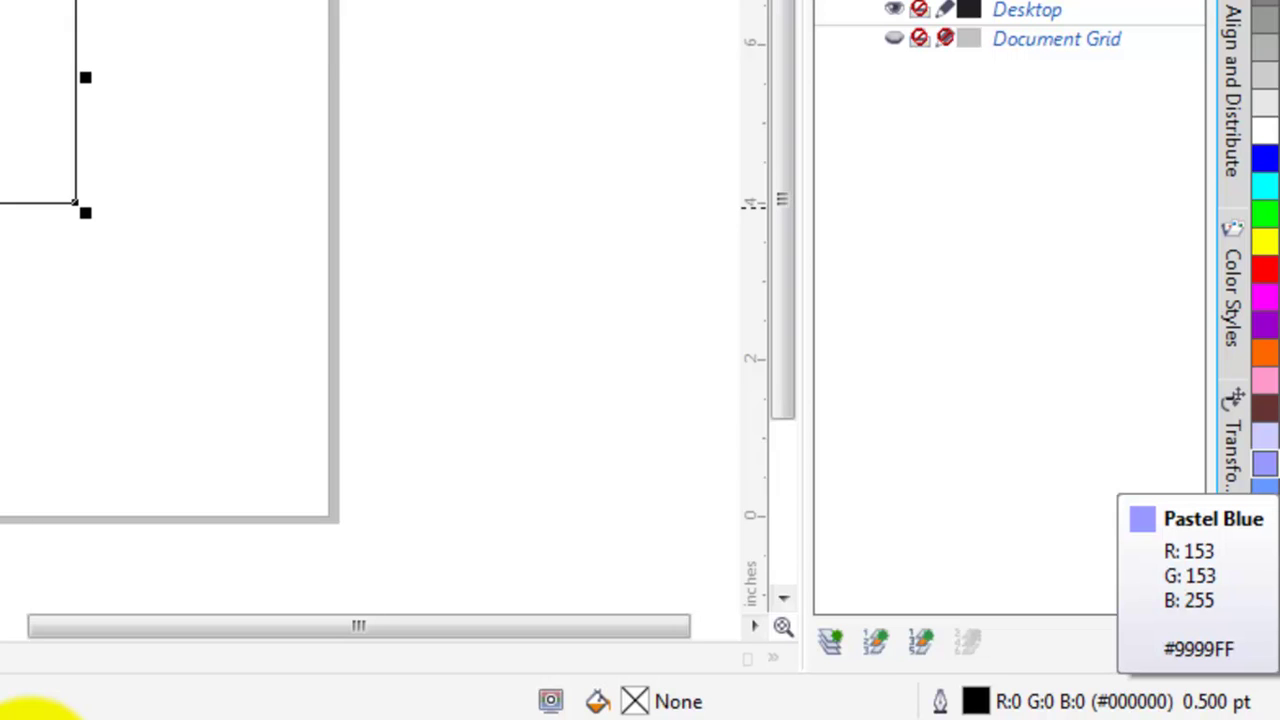
# Fill the selected rectangle with Pastel Blue
pyautogui.click(1264, 462)
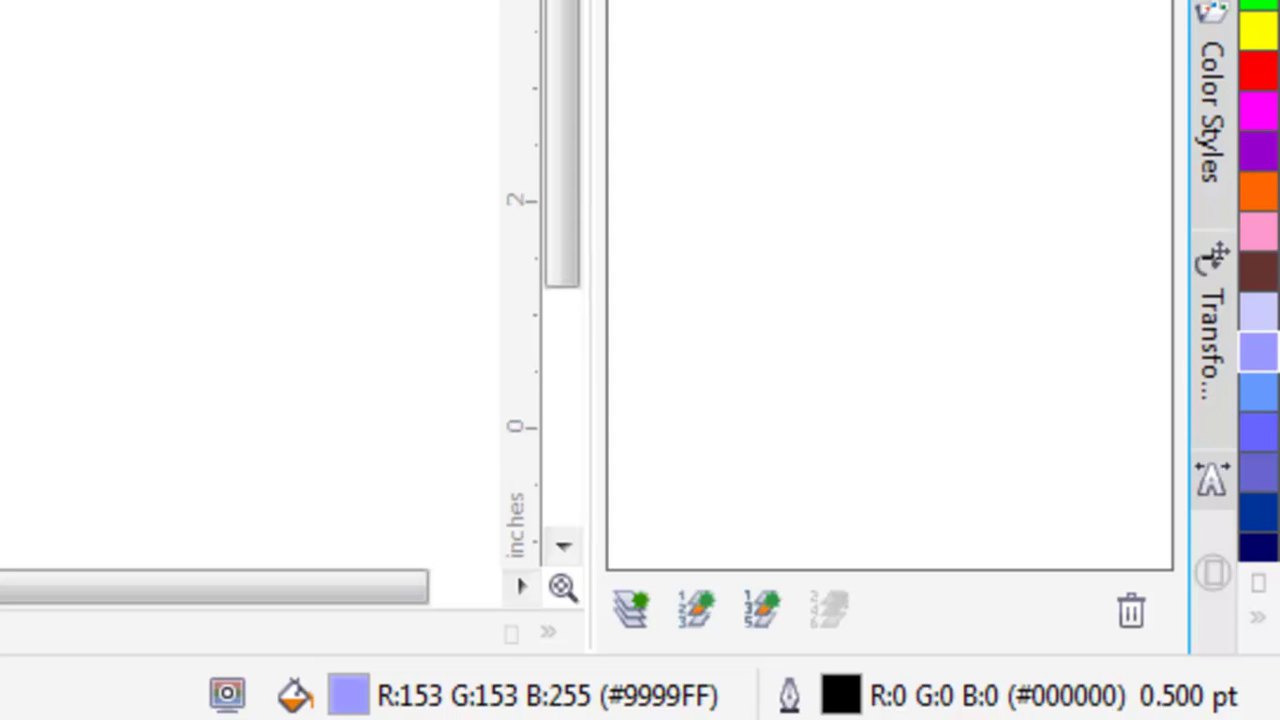
# Apply a purple (#9900CC) outline to the selected rectangle, deselect it and select it again
pyautogui.rightClick(1258, 150)
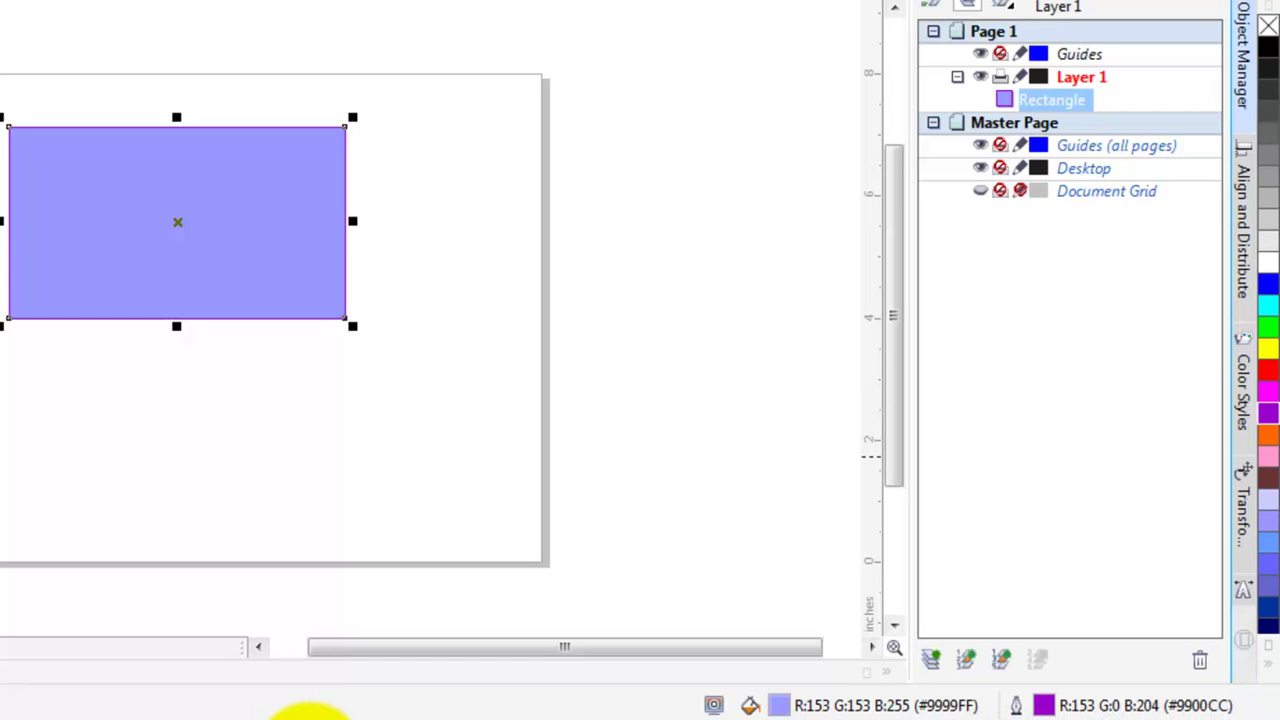
pyautogui.press('Escape')
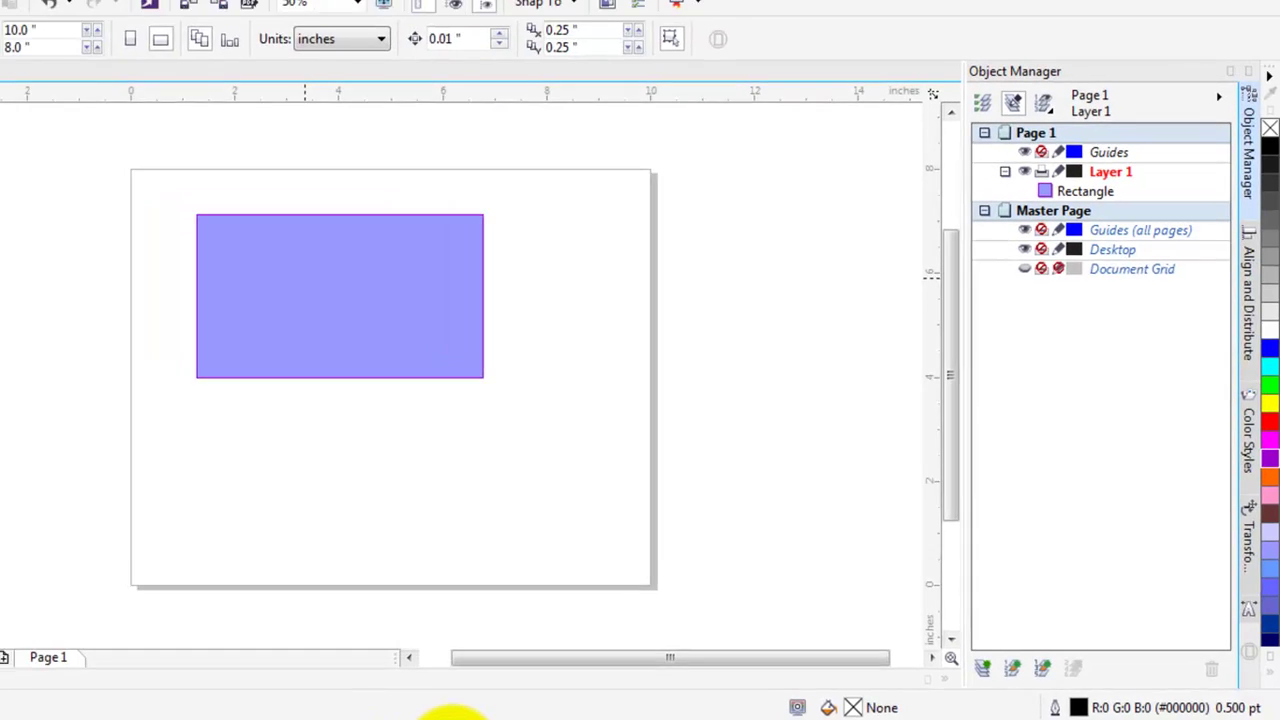
pyautogui.press('Tab')
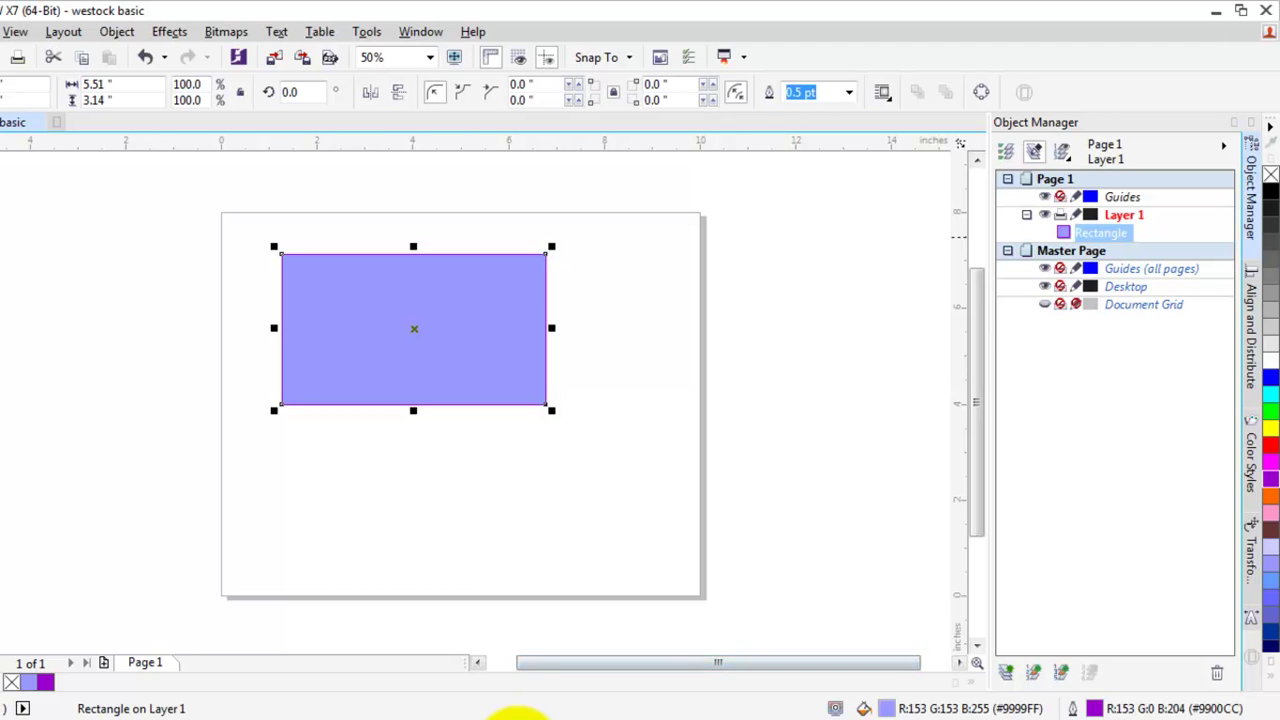
# Draw an ellipse and a small rectangle side by side below the filled rectangle, and clear the selection
pyautogui.press('F7')
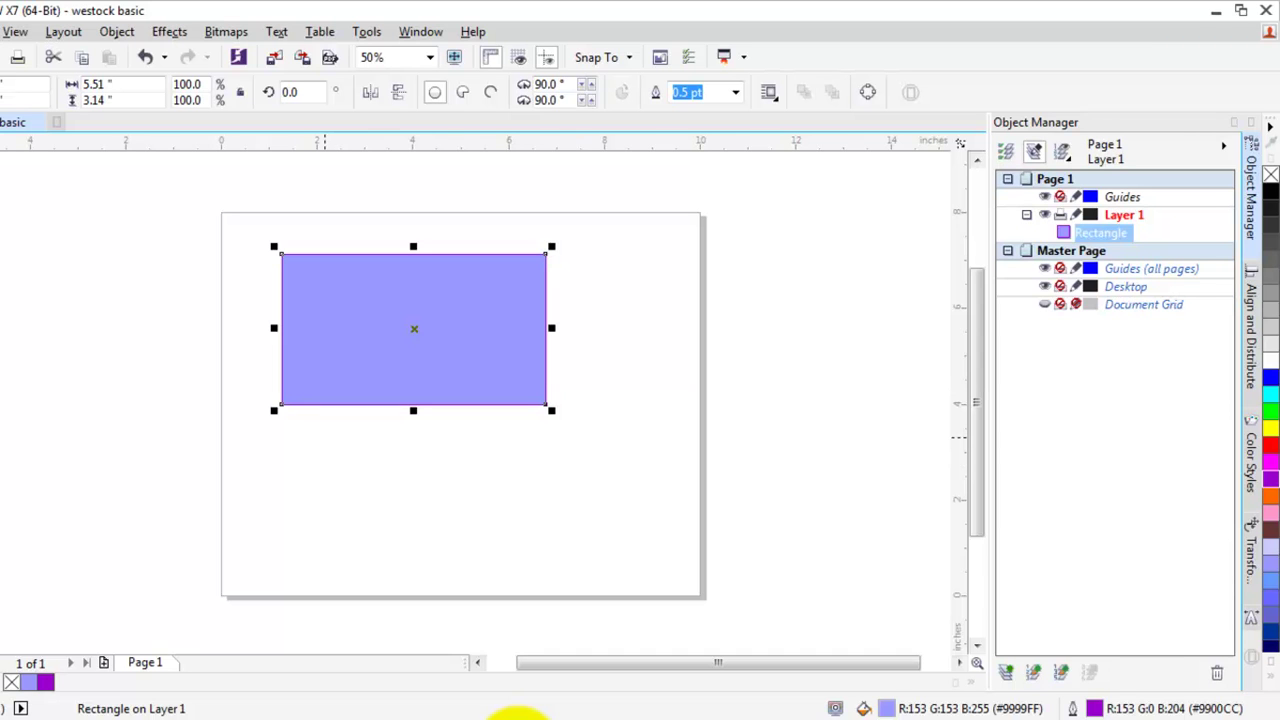
pyautogui.moveTo(316, 429); pyautogui.dragTo(414, 534)
pyautogui.press('F6')
pyautogui.moveTo(460, 444); pyautogui.dragTo(583, 513)
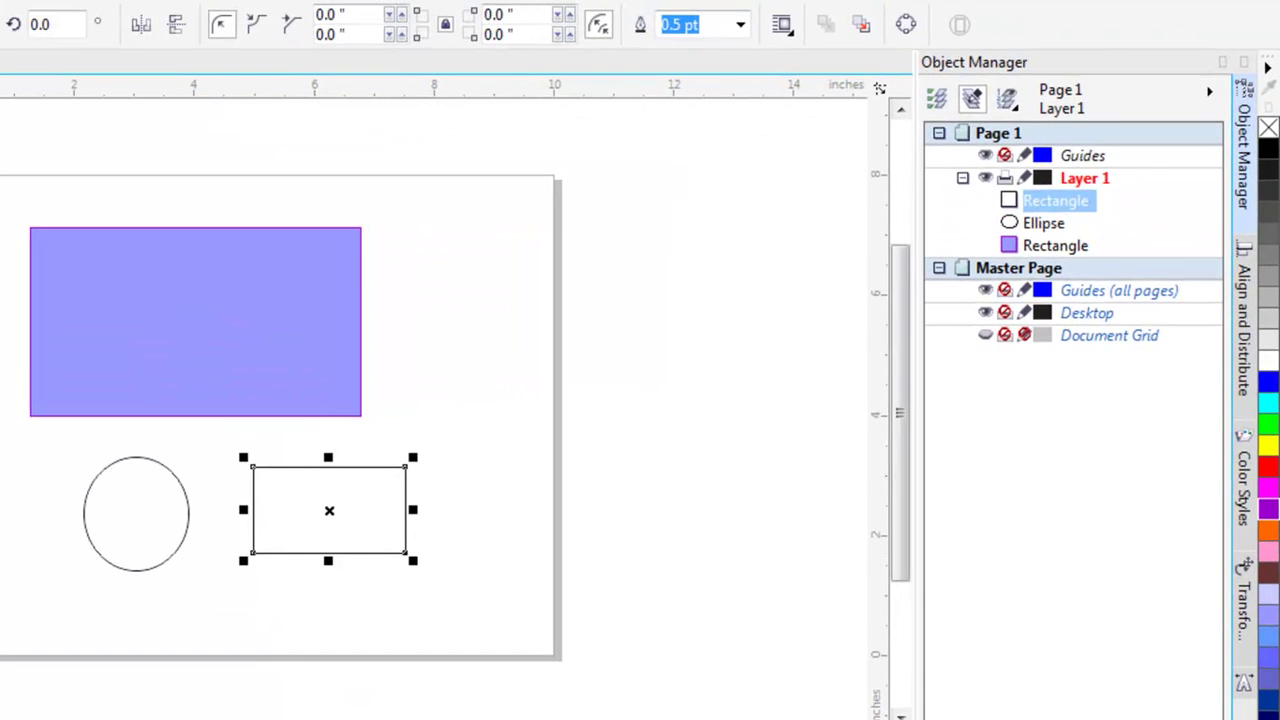
pyautogui.press('Escape')
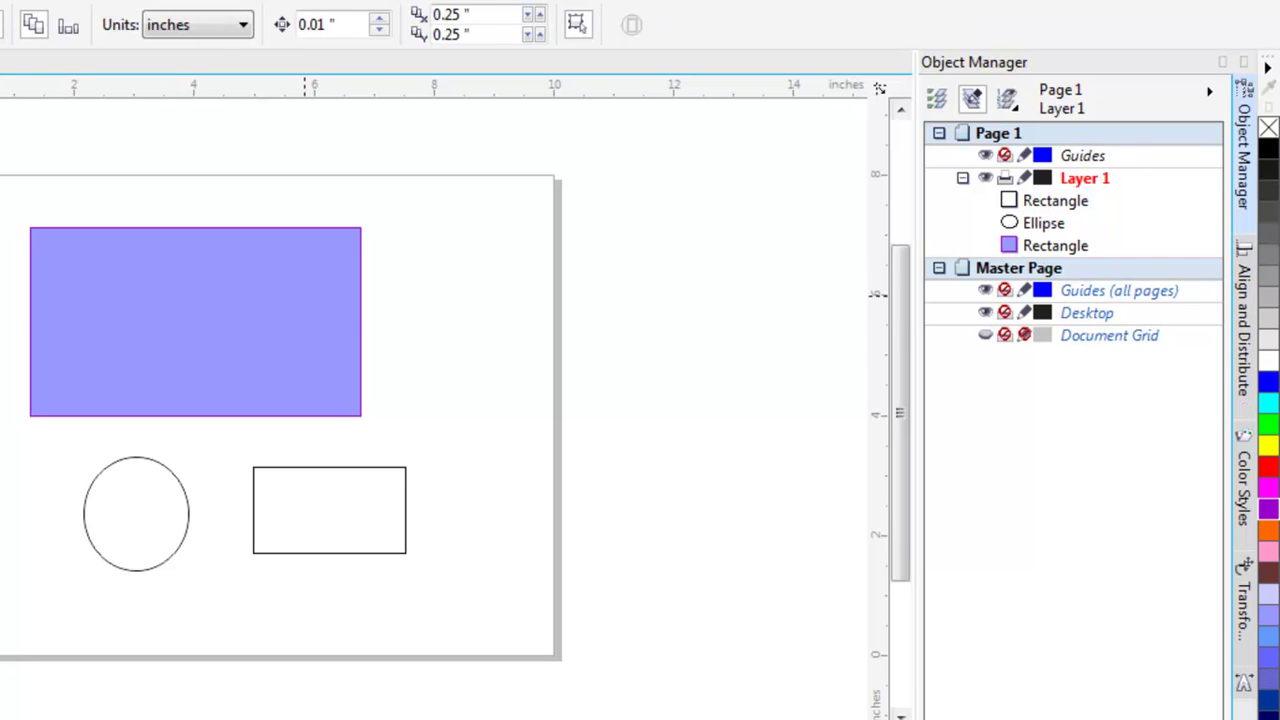
# Select the filled rectangle, the ellipse and the small rectangle one after another, and clear the selection
pyautogui.click(195, 320)
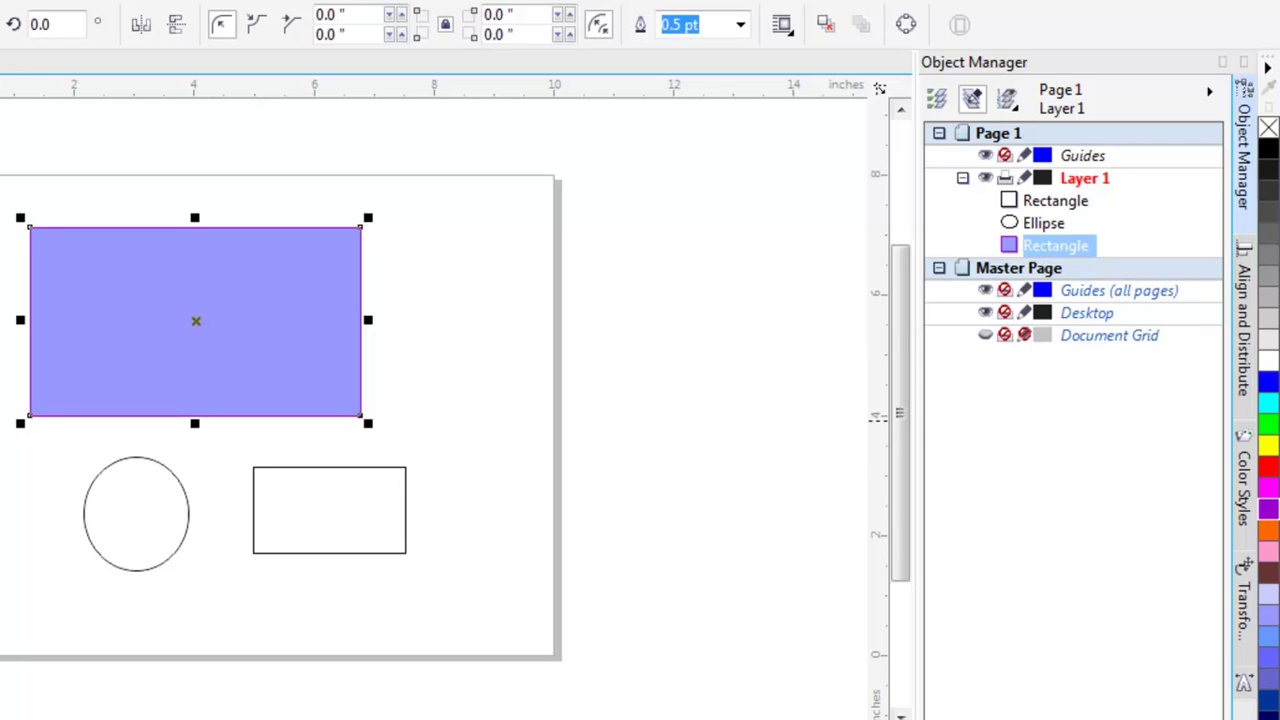
pyautogui.click(1043, 223)
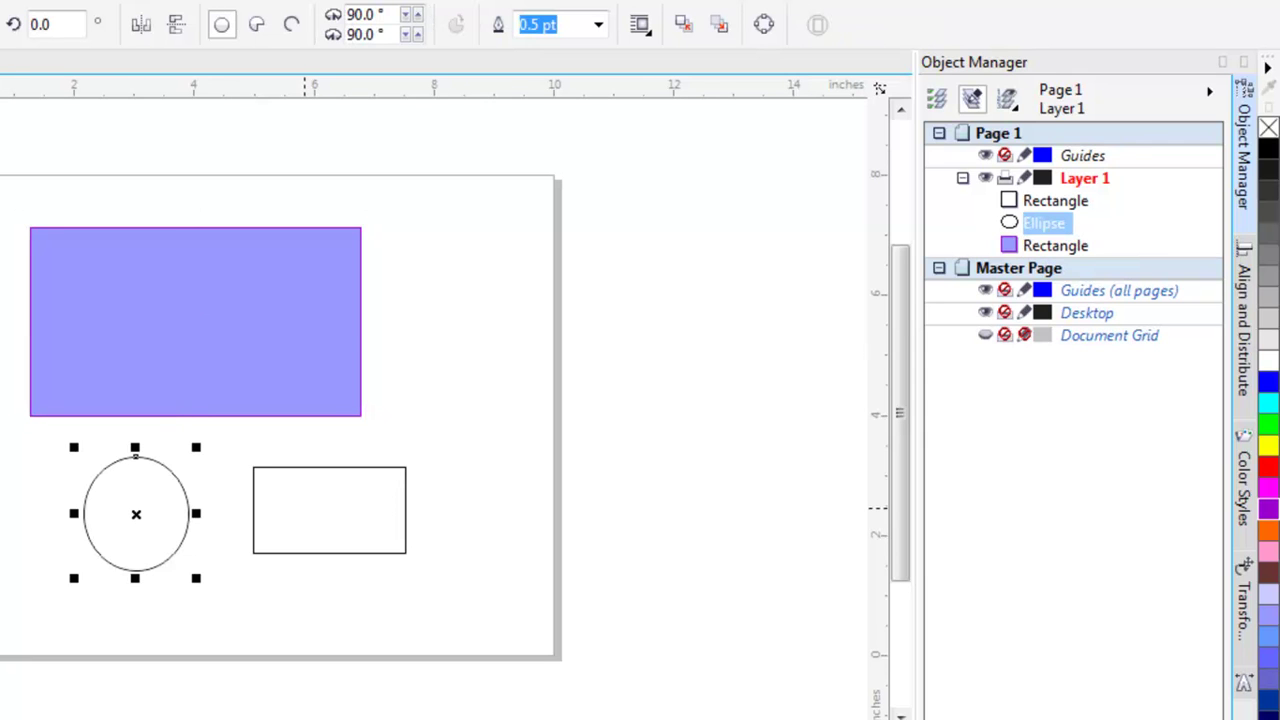
pyautogui.click(1055, 200)
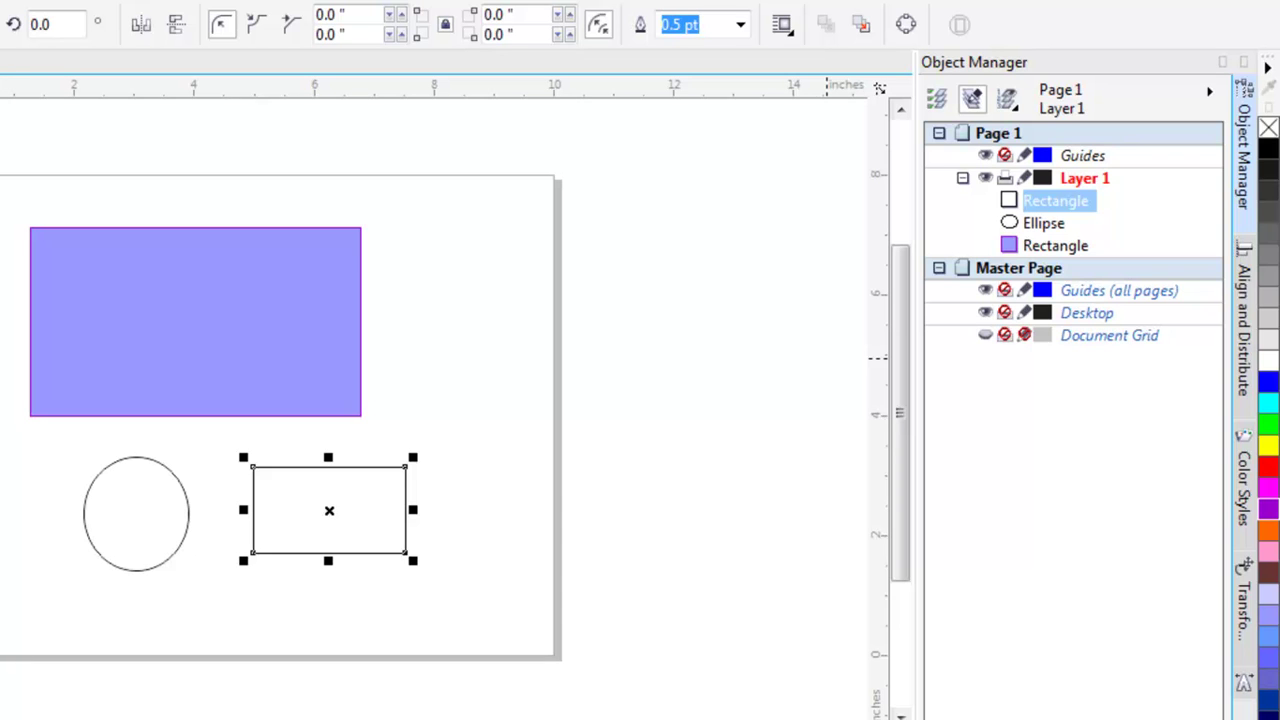
pyautogui.press('Escape')
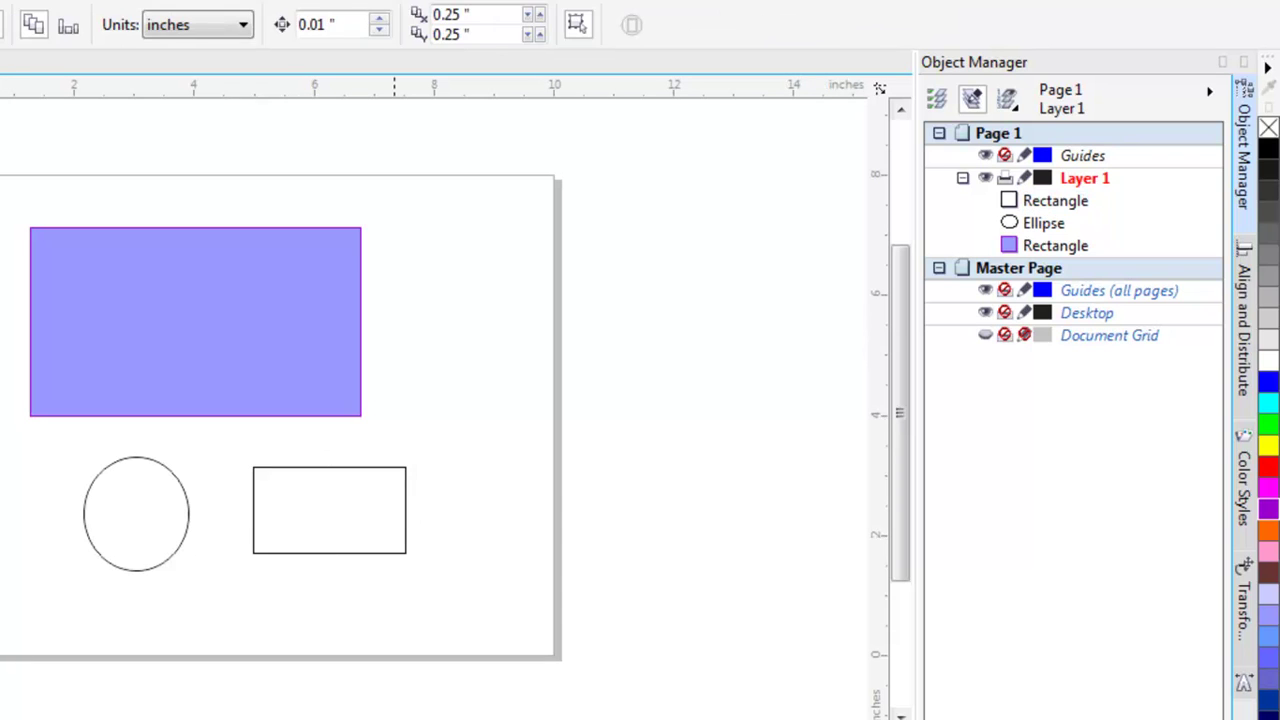
# Move the filled rectangle slightly up and to the right, and check the fill and outline details of the other two shapes
pyautogui.click(257, 337)
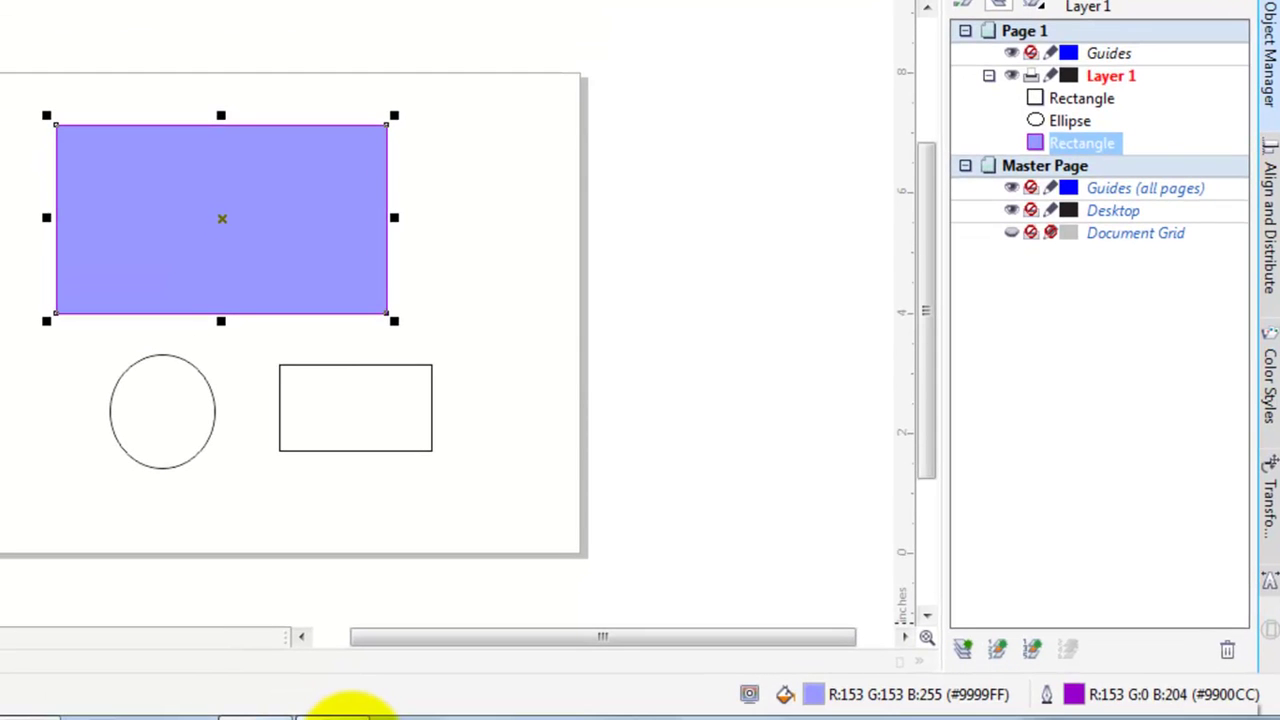
pyautogui.moveTo(222, 218); pyautogui.dragTo(234, 196)
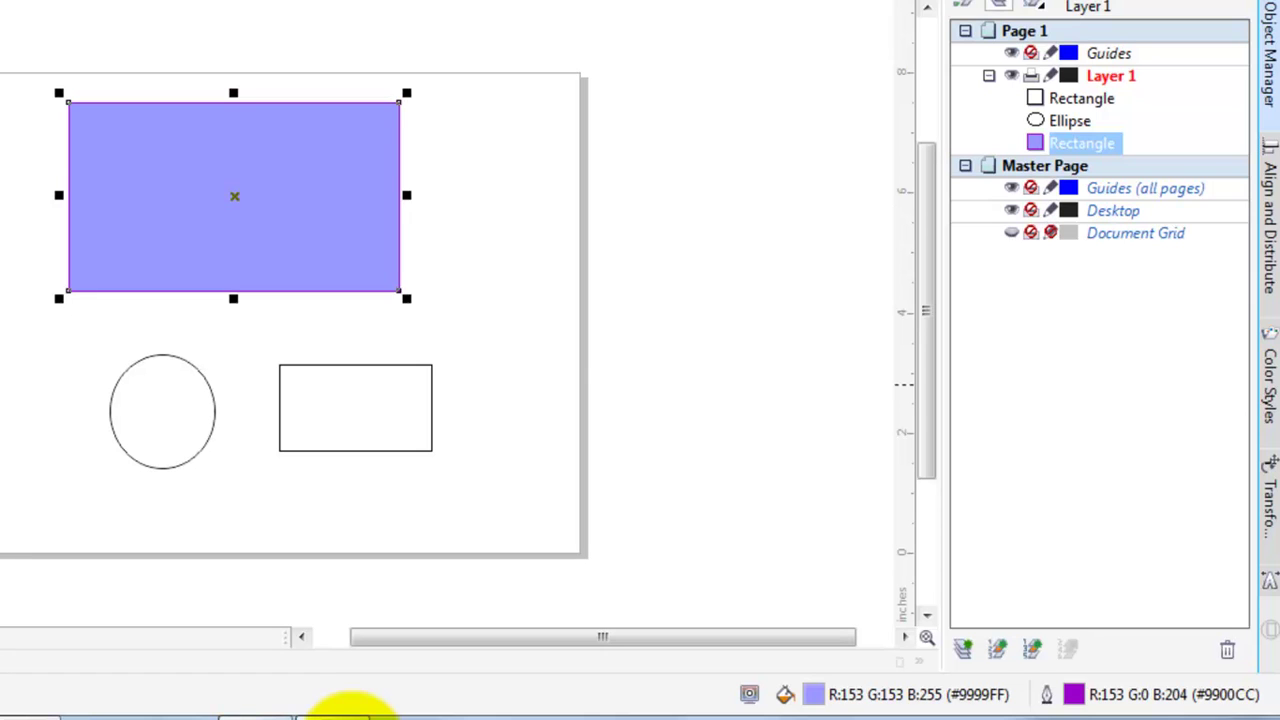
pyautogui.press('Tab')
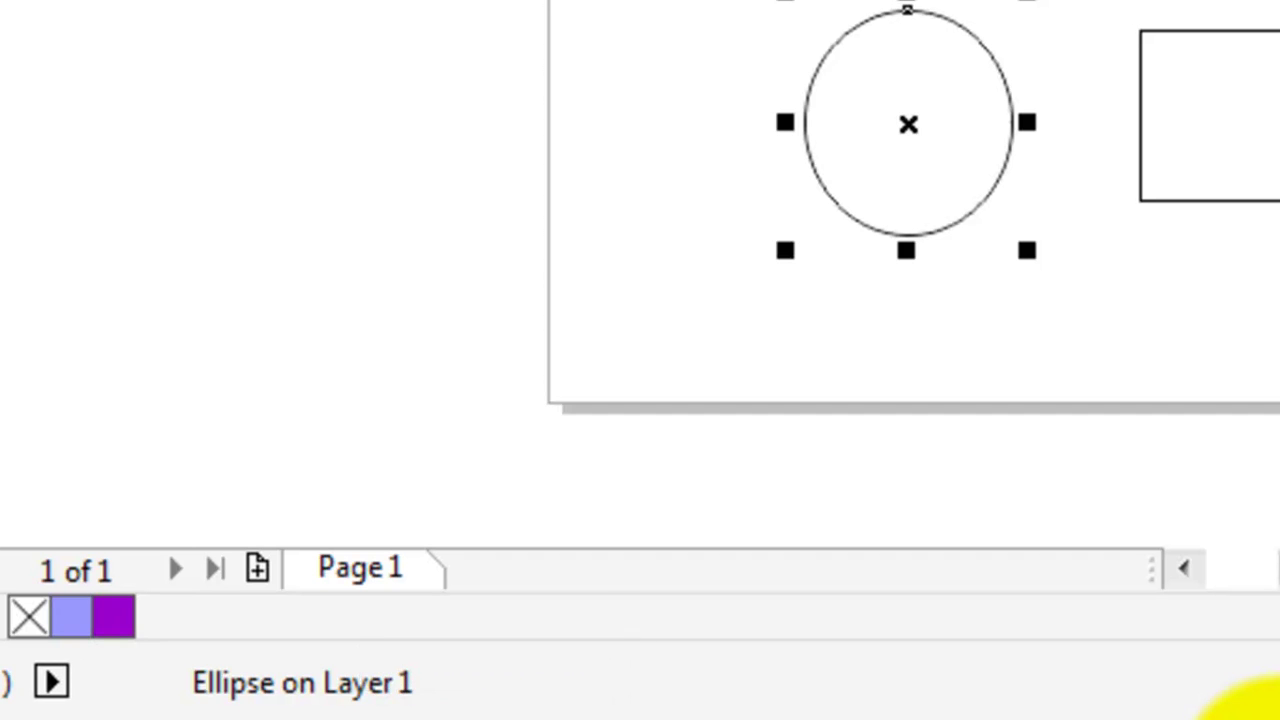
pyautogui.press('Tab')
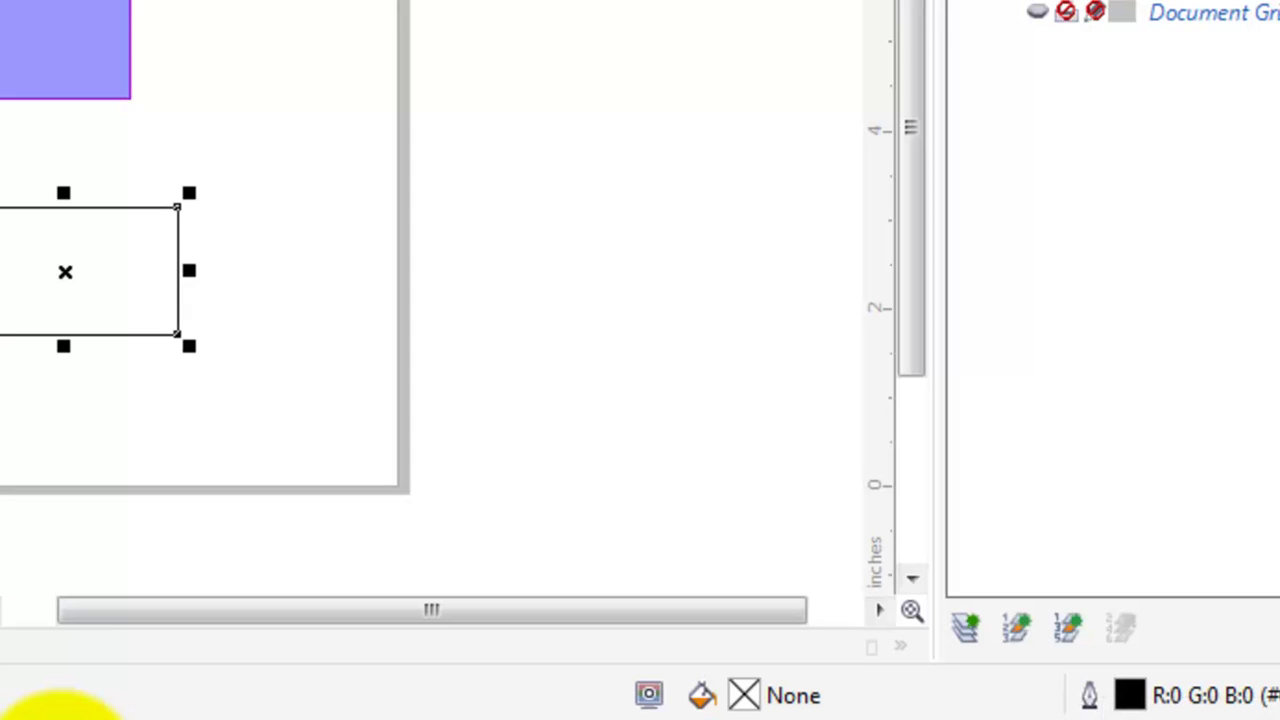
pyautogui.press('Escape')
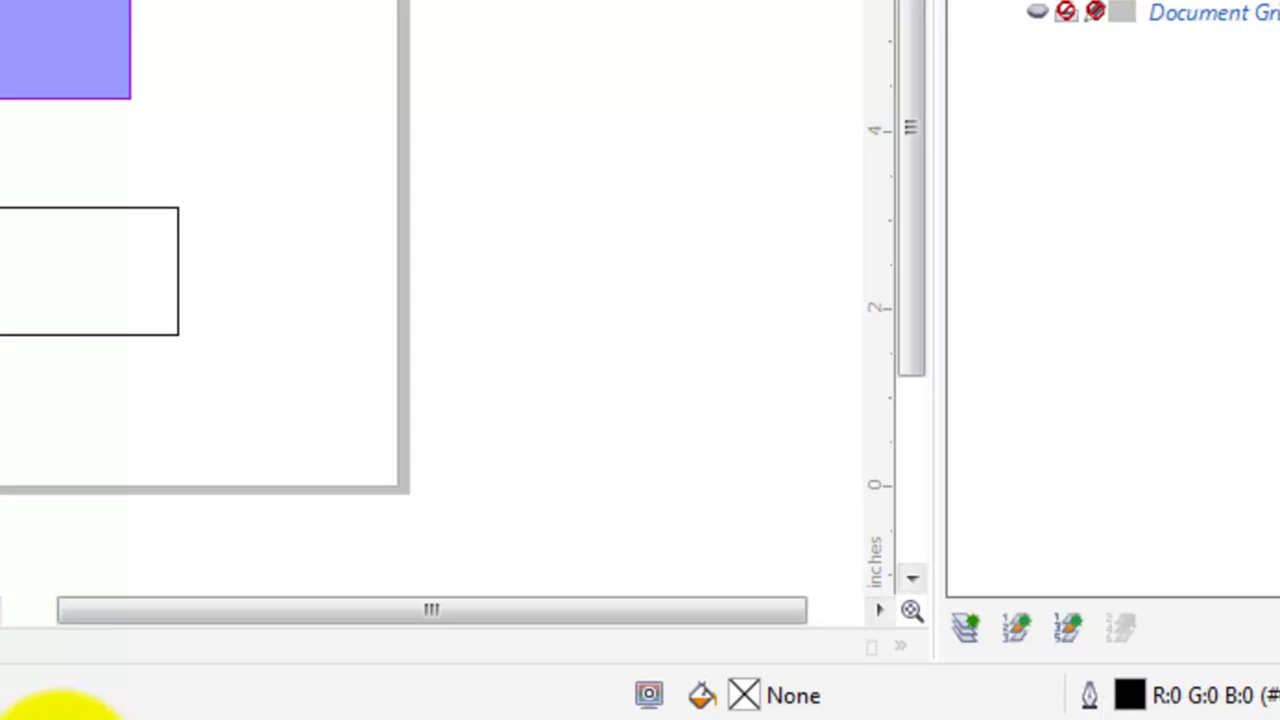
# Zoom far out from the page and zoom back in with the Zoom tool to frame the drawn shapes
pyautogui.press('F3')
pyautogui.press('F3')
pyautogui.press('F3')
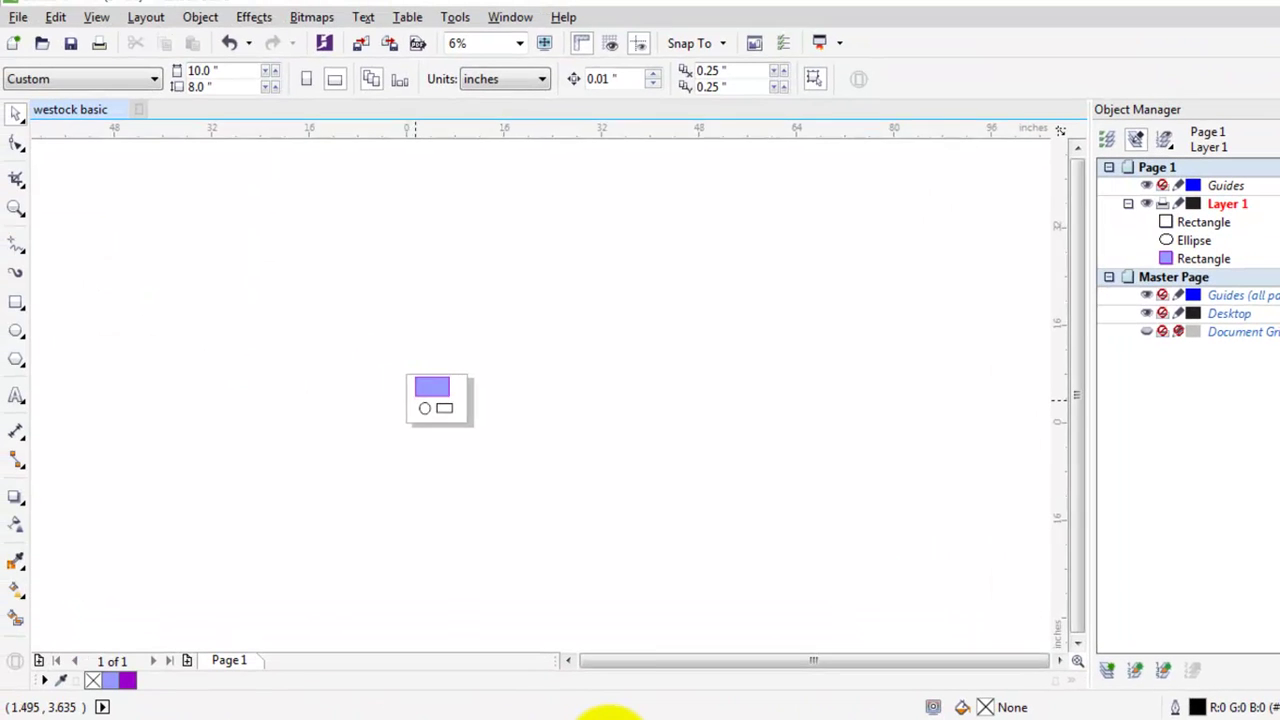
pyautogui.scroll(4, 415, 400)
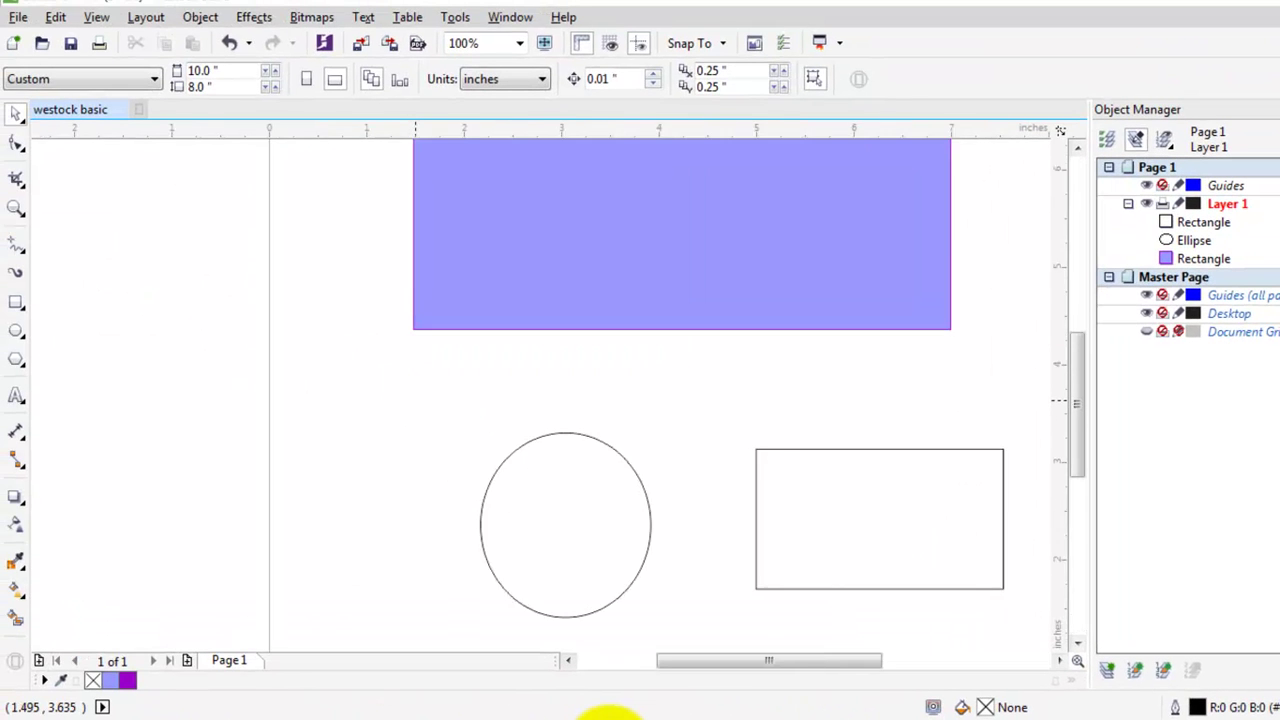
pyautogui.scroll(-2, 415, 400)
pyautogui.press('z')
pyautogui.moveTo(322, 256); pyautogui.dragTo(775, 549)
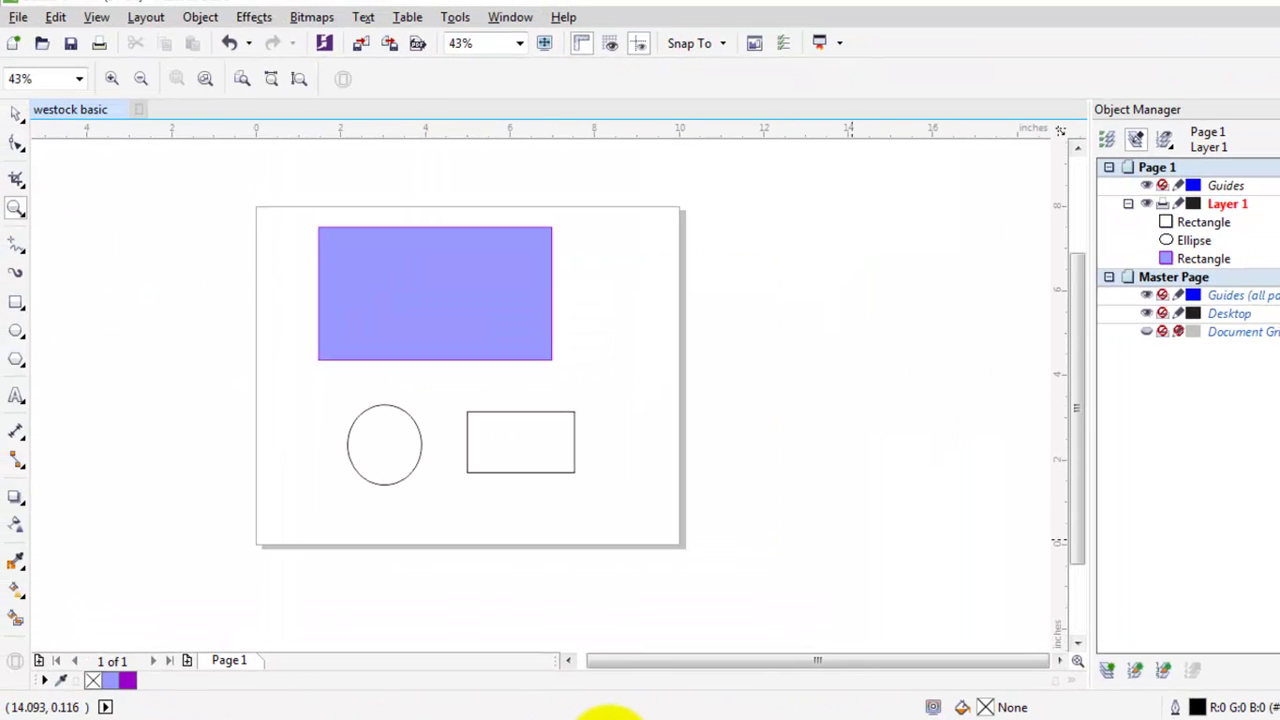
# Try drawing one rectangle on each side of the page, and delete both
pyautogui.press('F6')
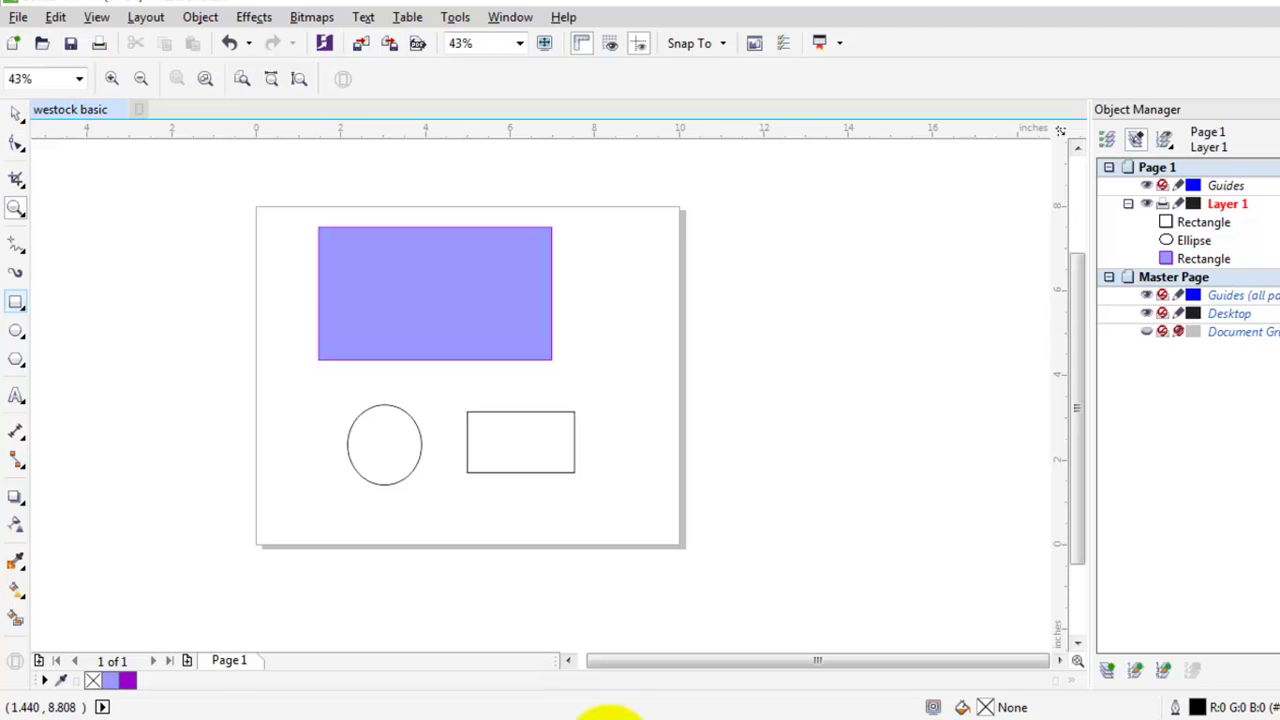
pyautogui.moveTo(75, 257)
pyautogui.mouseDown()
pyautogui.moveTo(149, 386)
pyautogui.moveTo(170, 373)
pyautogui.mouseUp()
pyautogui.moveTo(870, 278); pyautogui.dragTo(1046, 458)
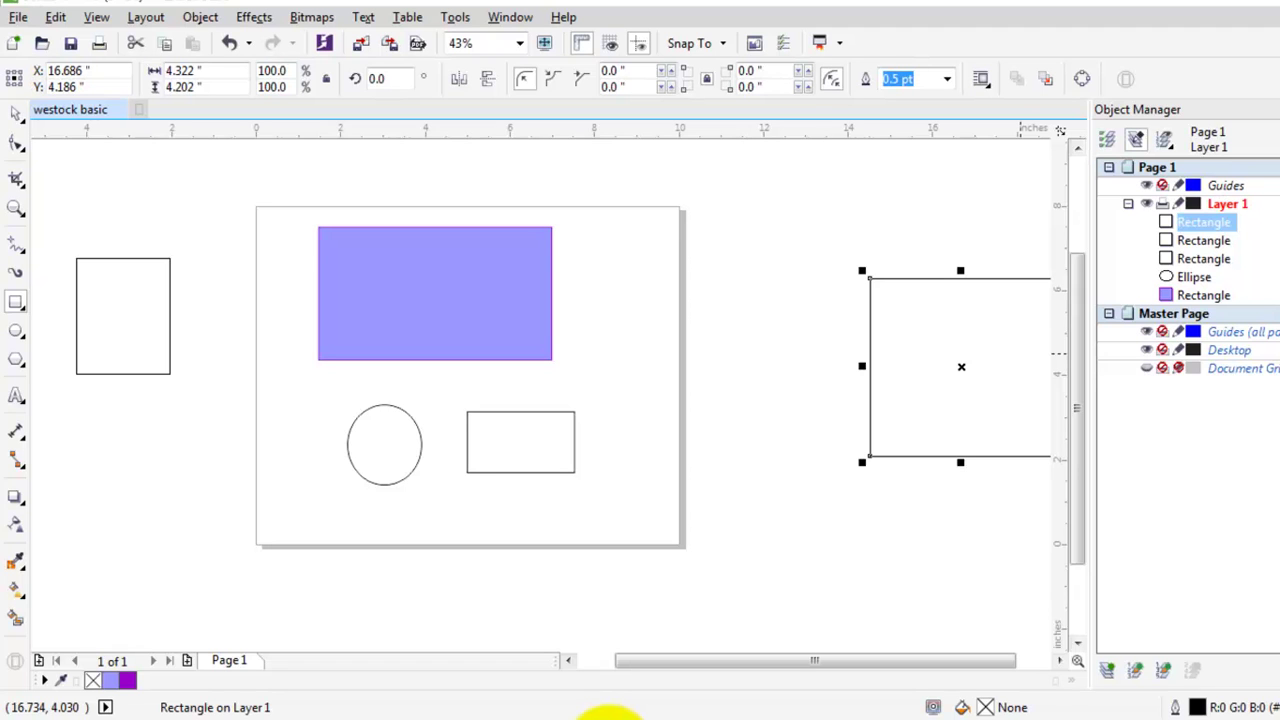
pyautogui.press('Delete')
pyautogui.press('Tab')
pyautogui.press('Delete')
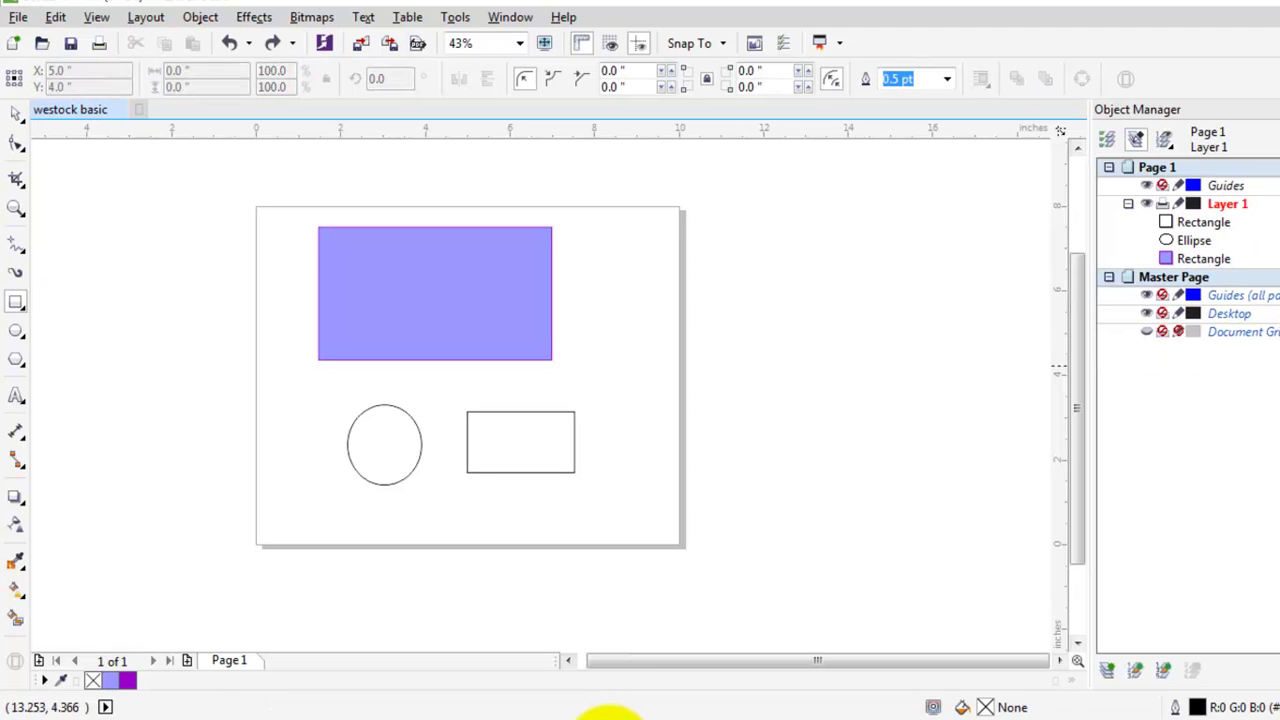
# Zoom in on an area enclosing the whole page and return to the Pick tool
pyautogui.press('space')
pyautogui.press('z')
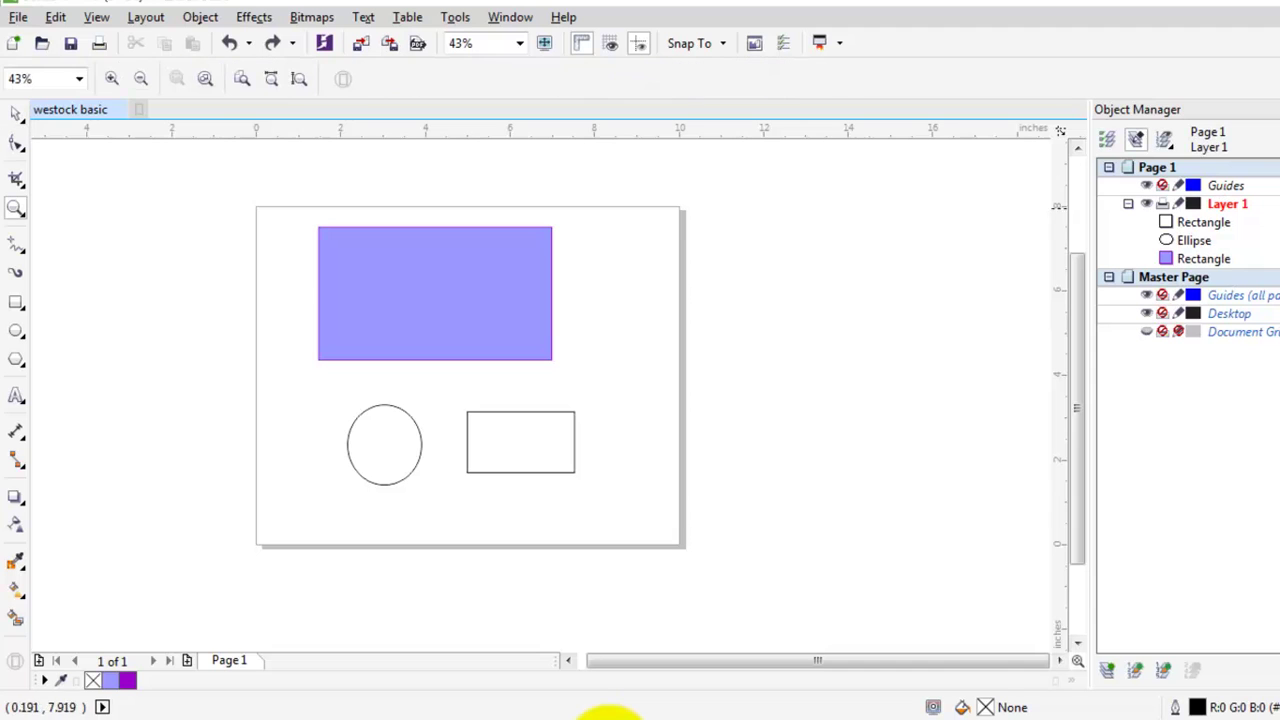
pyautogui.moveTo(248, 198); pyautogui.dragTo(694, 551)
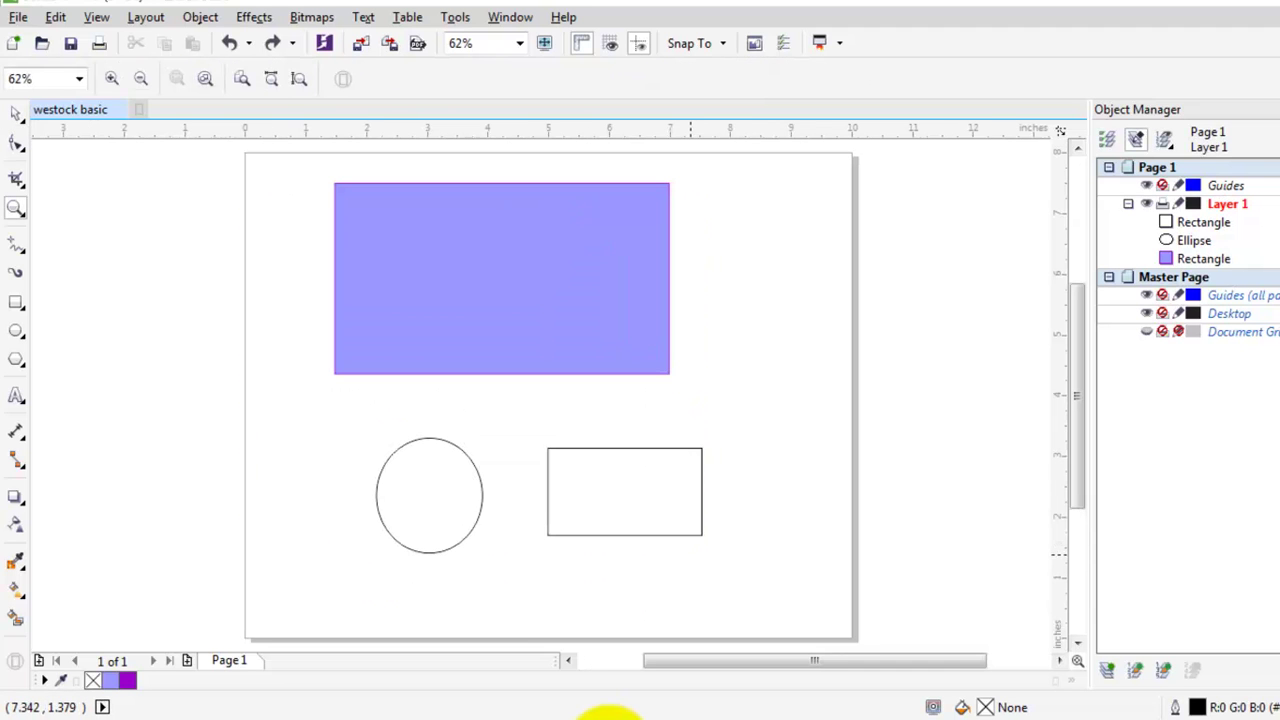
pyautogui.press('space')
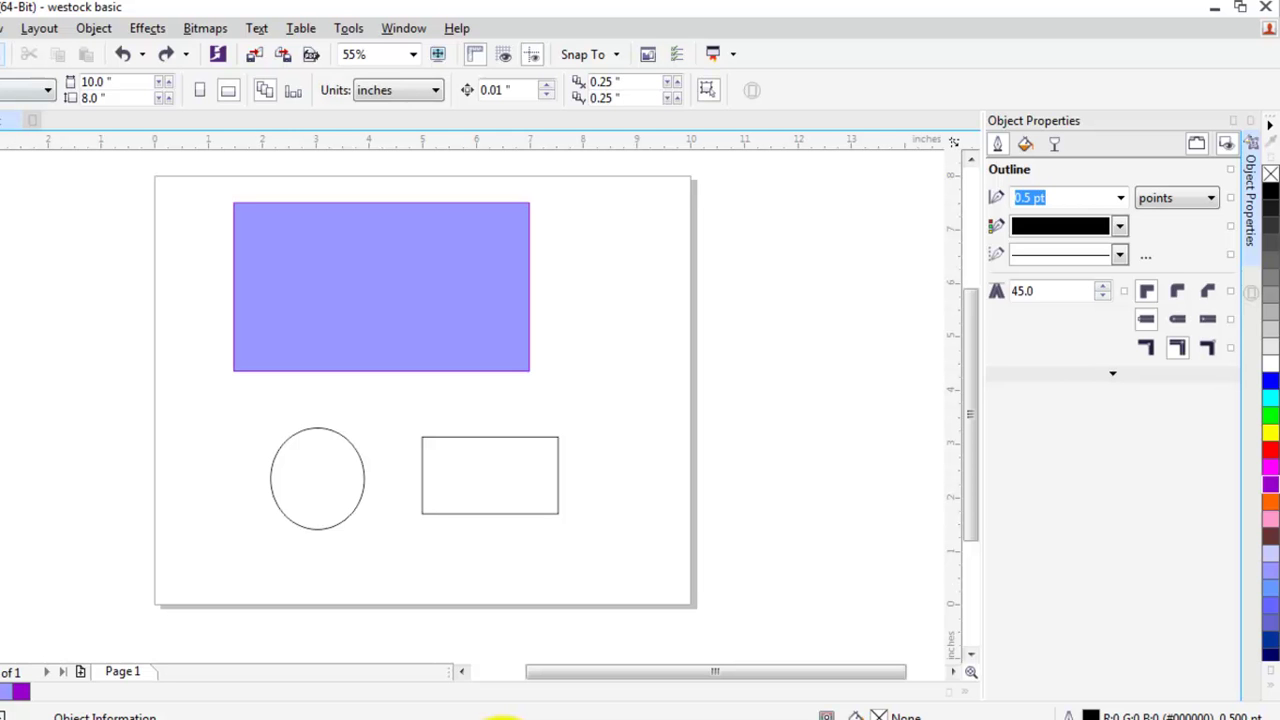
# Hide the rulers around the drawing window
pyautogui.hotkey('alt', 'v')
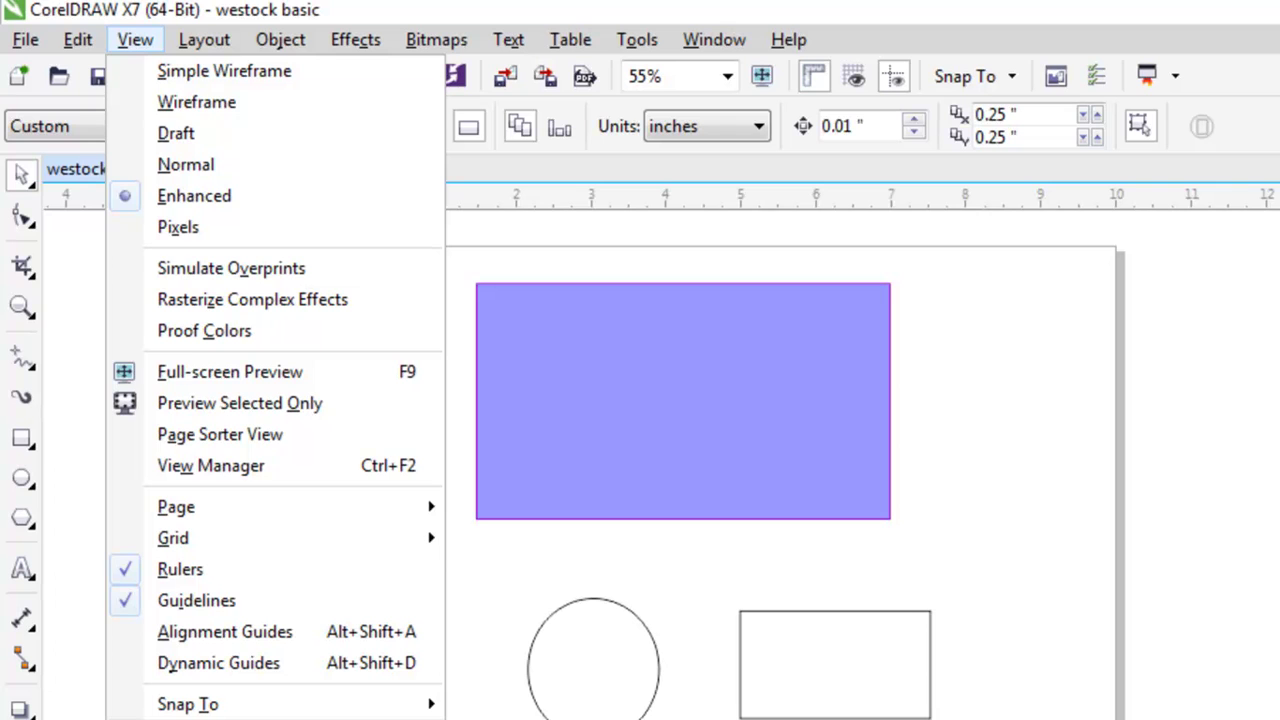
pyautogui.press('Up')
pyautogui.press('Up')
pyautogui.press('Up')
pyautogui.press('Up')
pyautogui.press('Up')
pyautogui.press('Return')
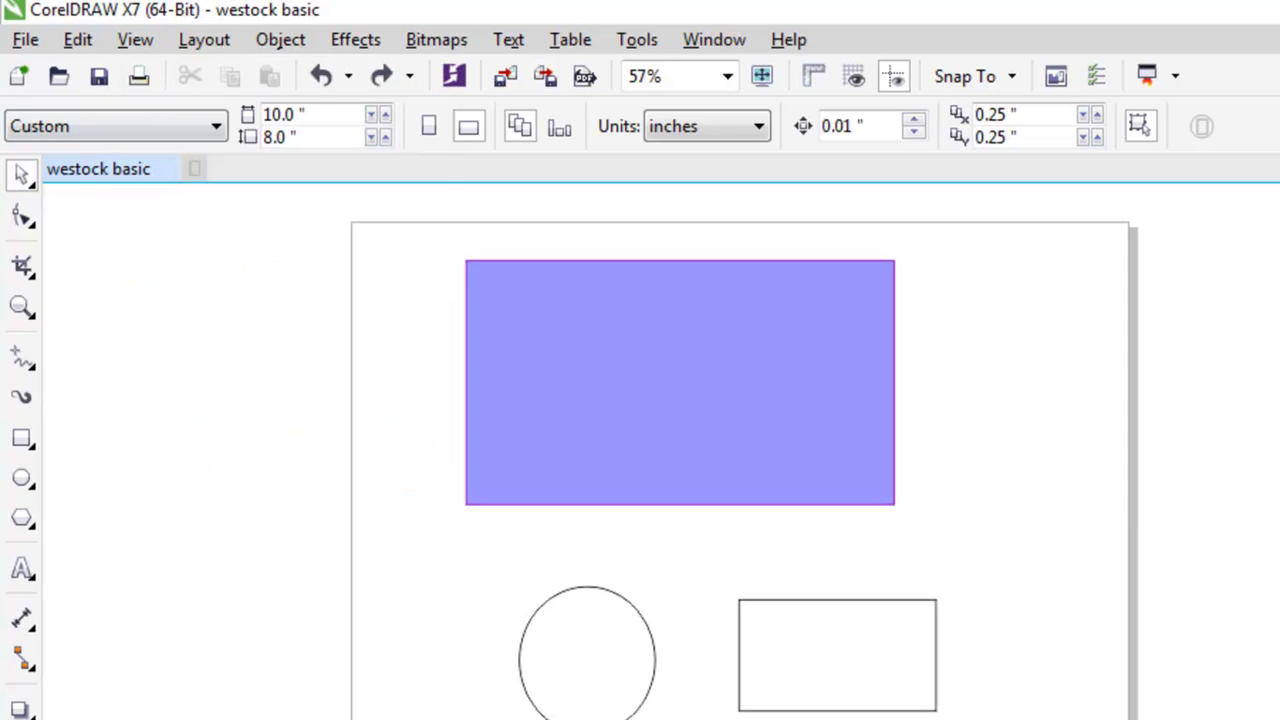
# Turn the rulers back on
pyautogui.hotkey('alt', 'v')
pyautogui.press('Down')
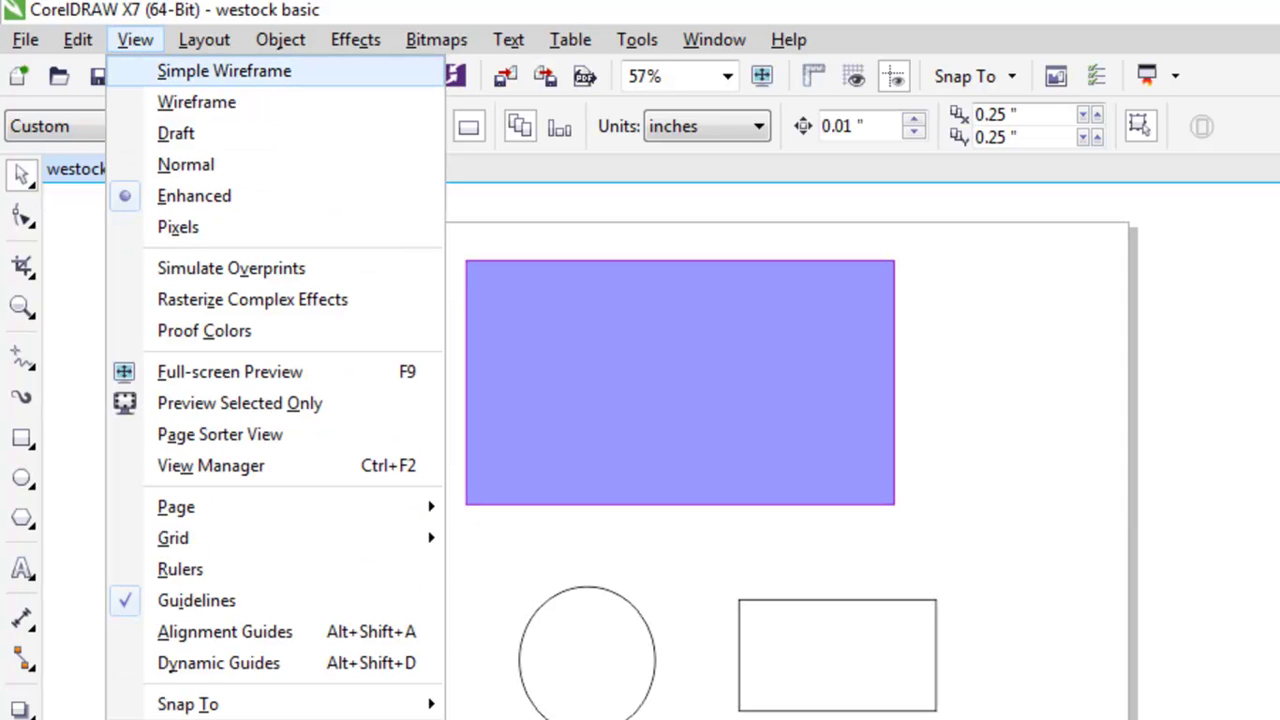
pyautogui.press('Up')
pyautogui.press('Up')
pyautogui.press('Up')
pyautogui.press('Up')
pyautogui.press('Up')
pyautogui.press('Up')
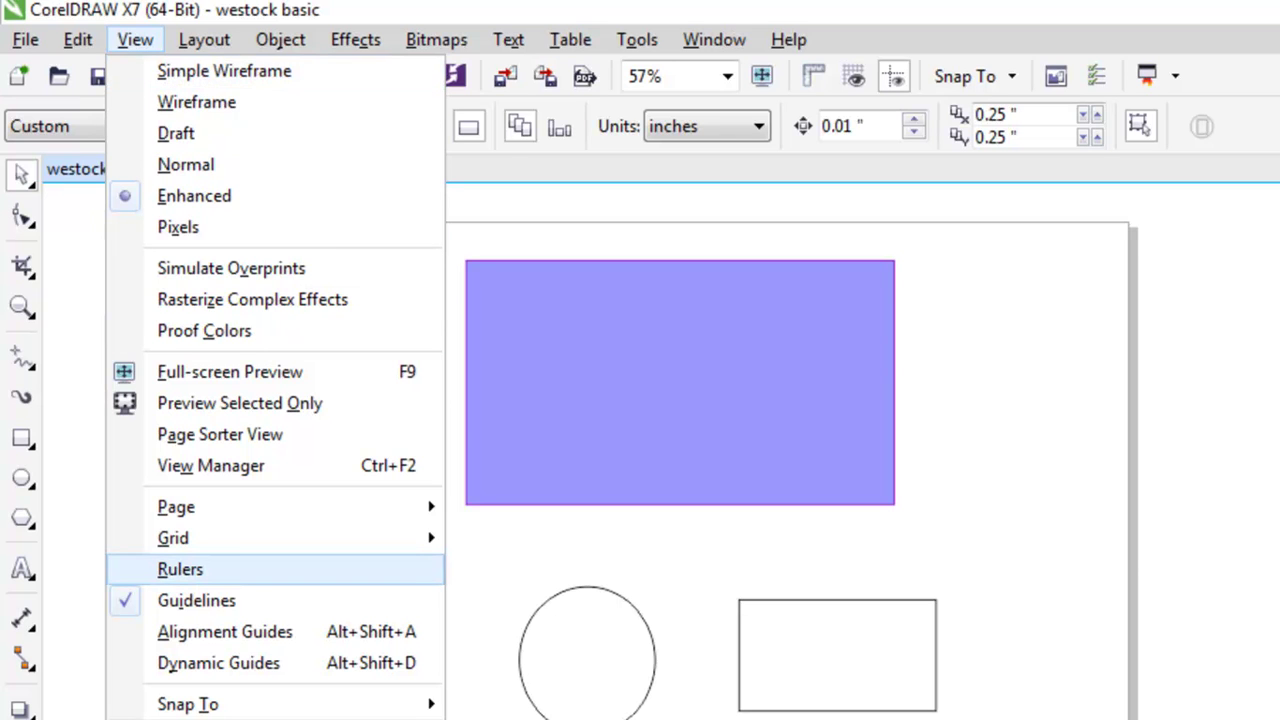
pyautogui.press('Return')
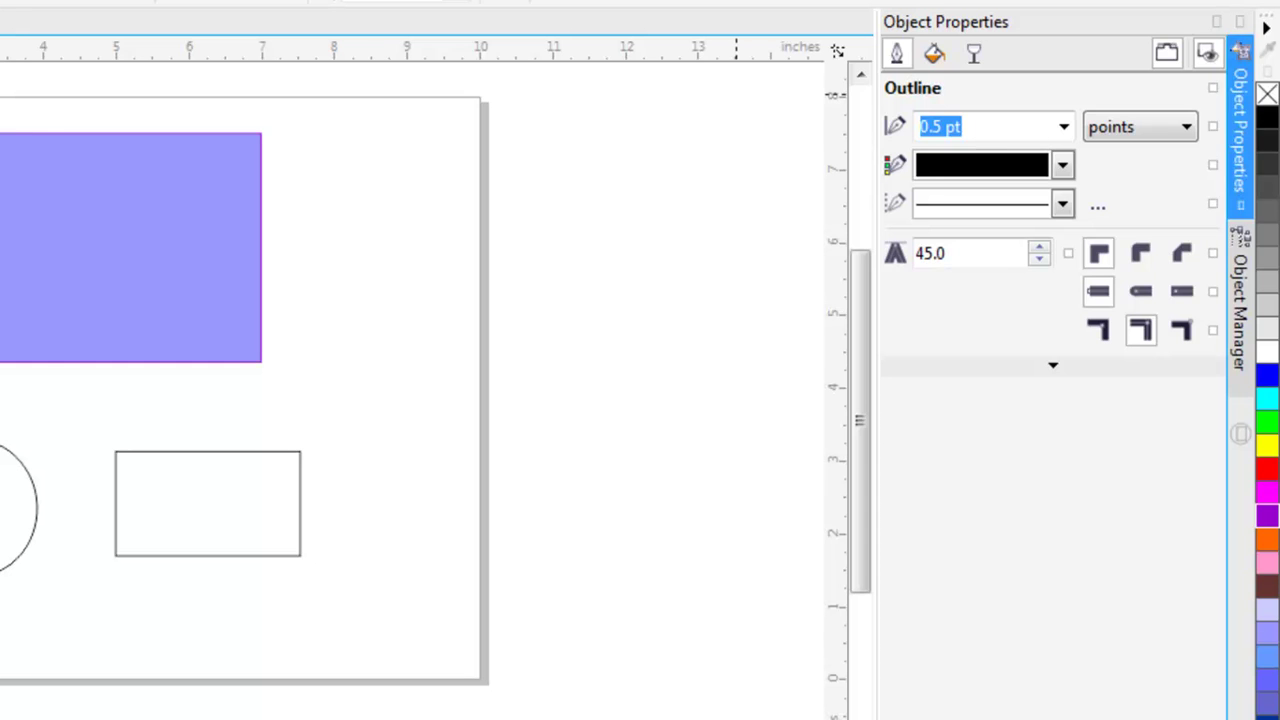
# Close the open dockers and display the Object Manager docker
pyautogui.click(1240, 21)
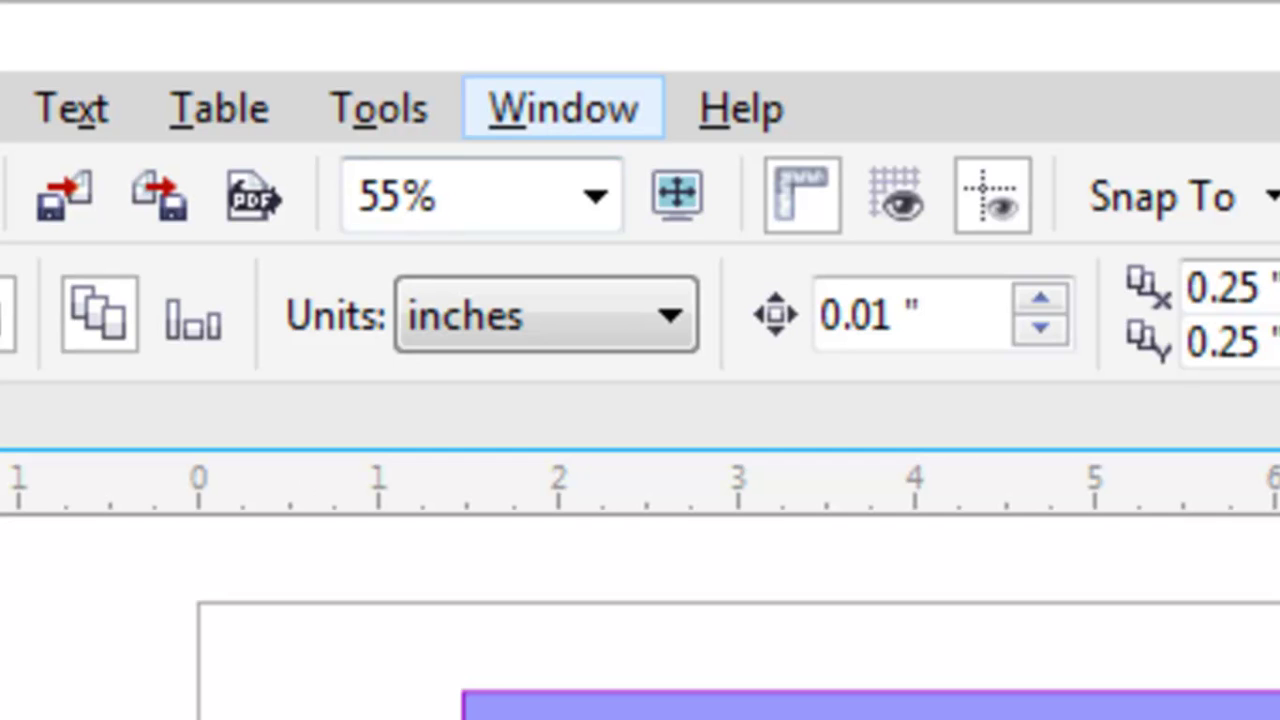
pyautogui.click(563, 108)
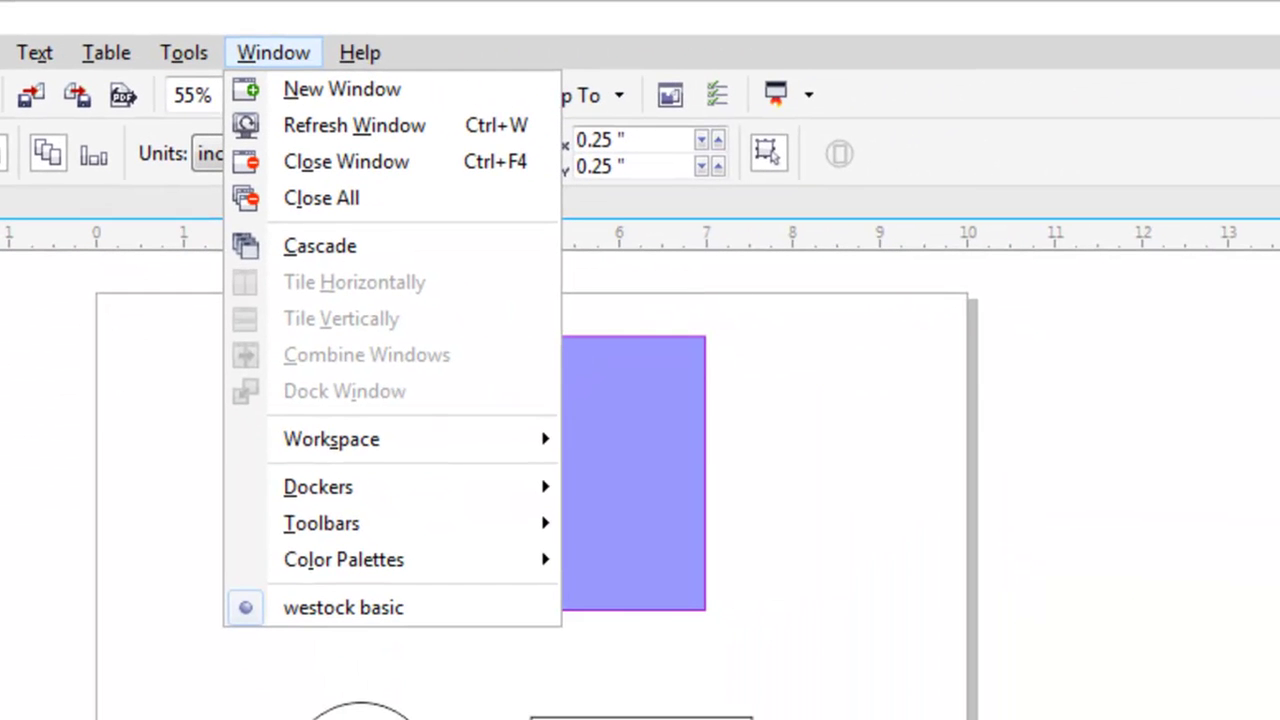
pyautogui.moveTo(318, 487)
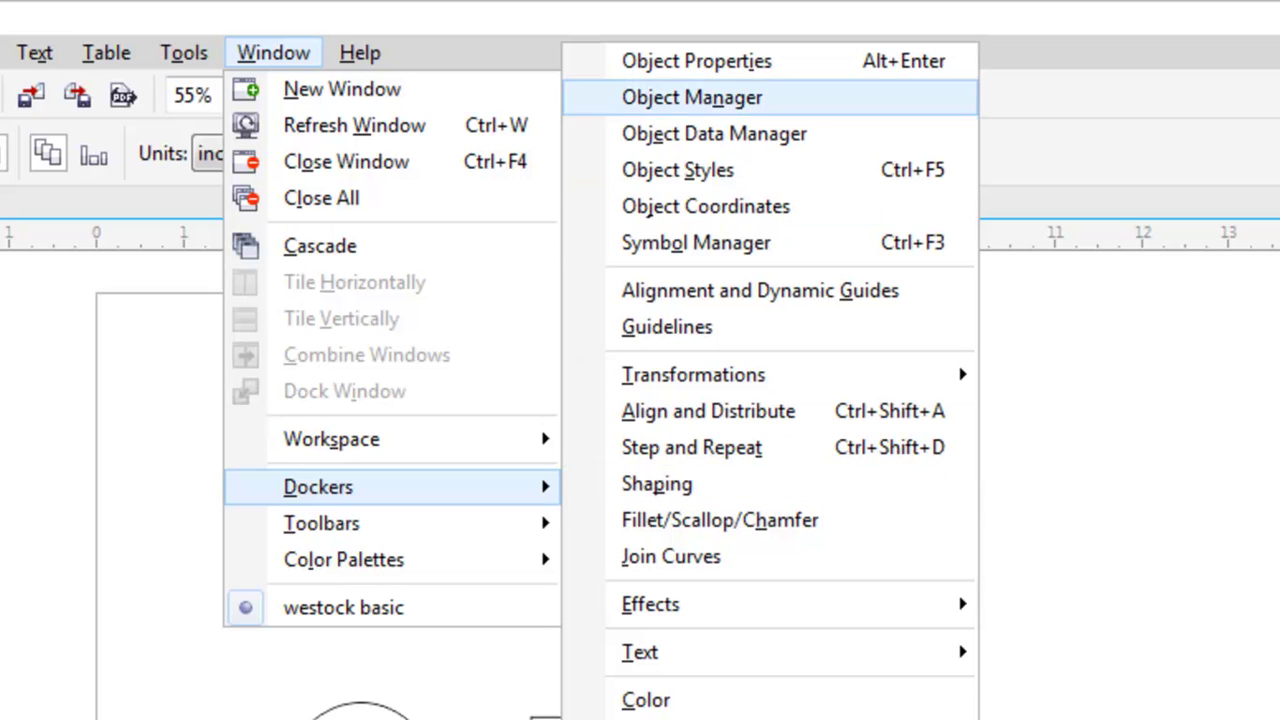
pyautogui.click(691, 97)
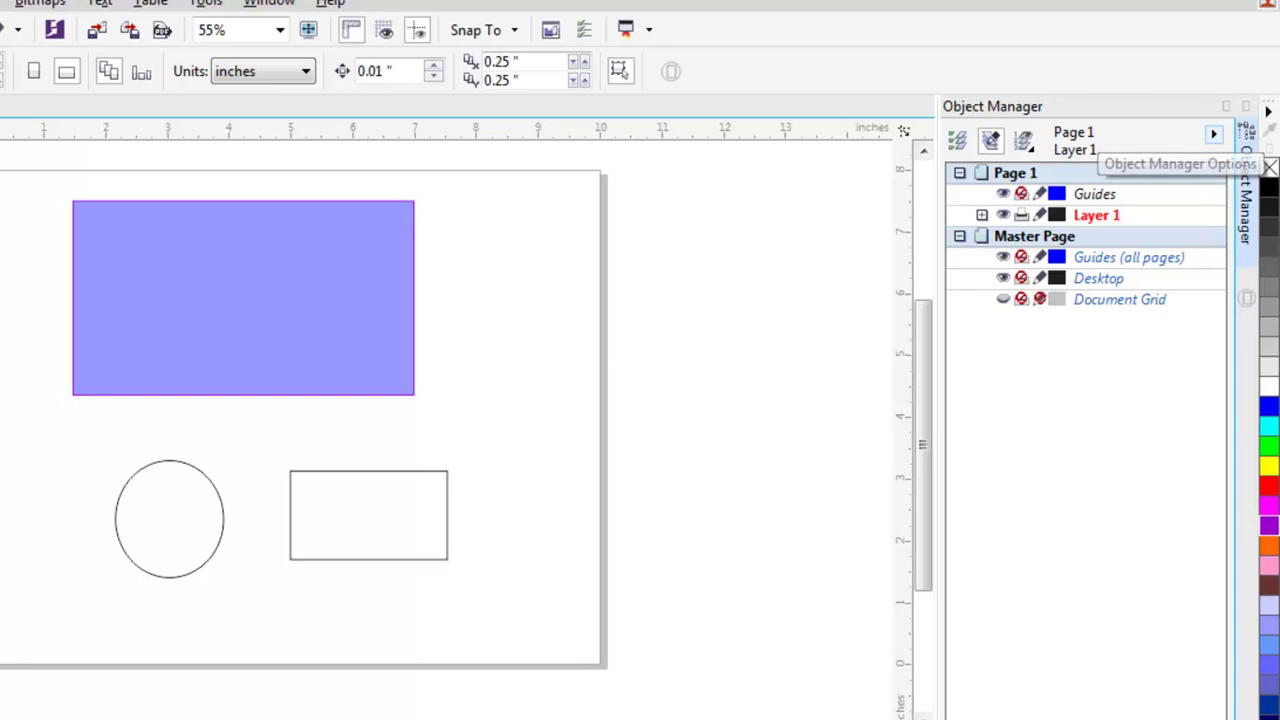
# Add the Transformations docker with its Rotate options
pyautogui.click(268, 3)
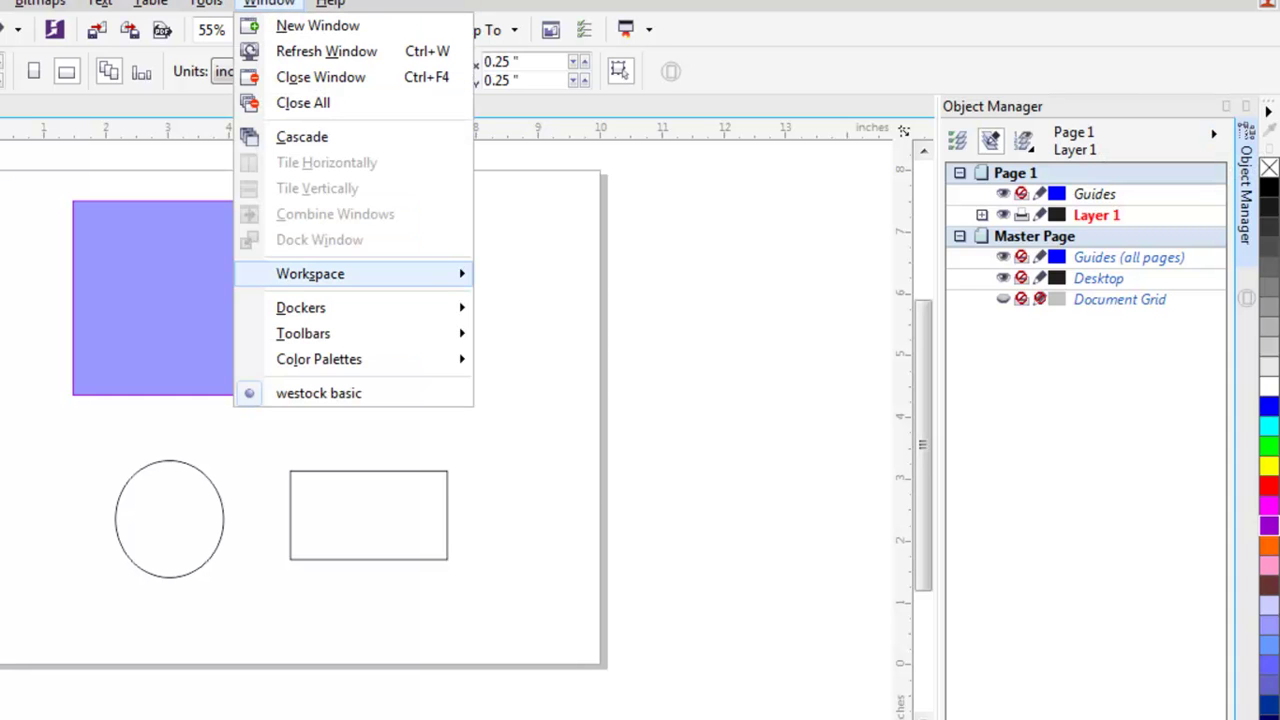
pyautogui.moveTo(310, 273)
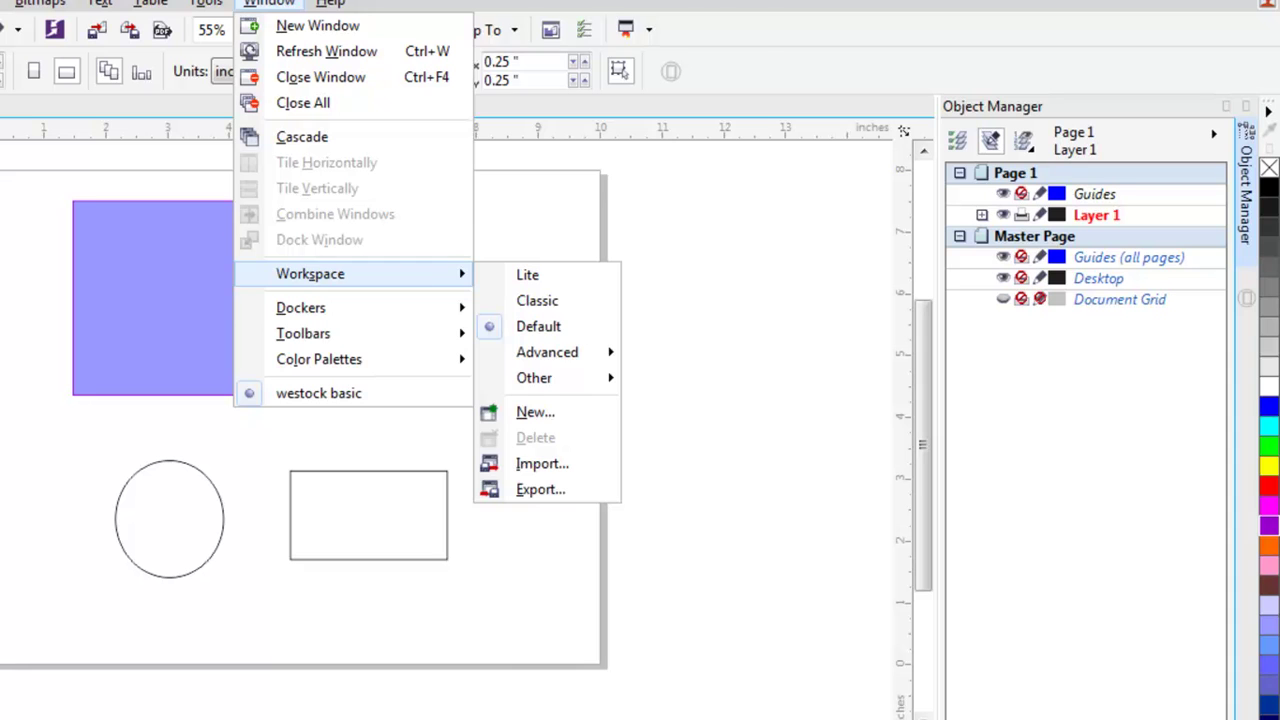
pyautogui.moveTo(300, 307)
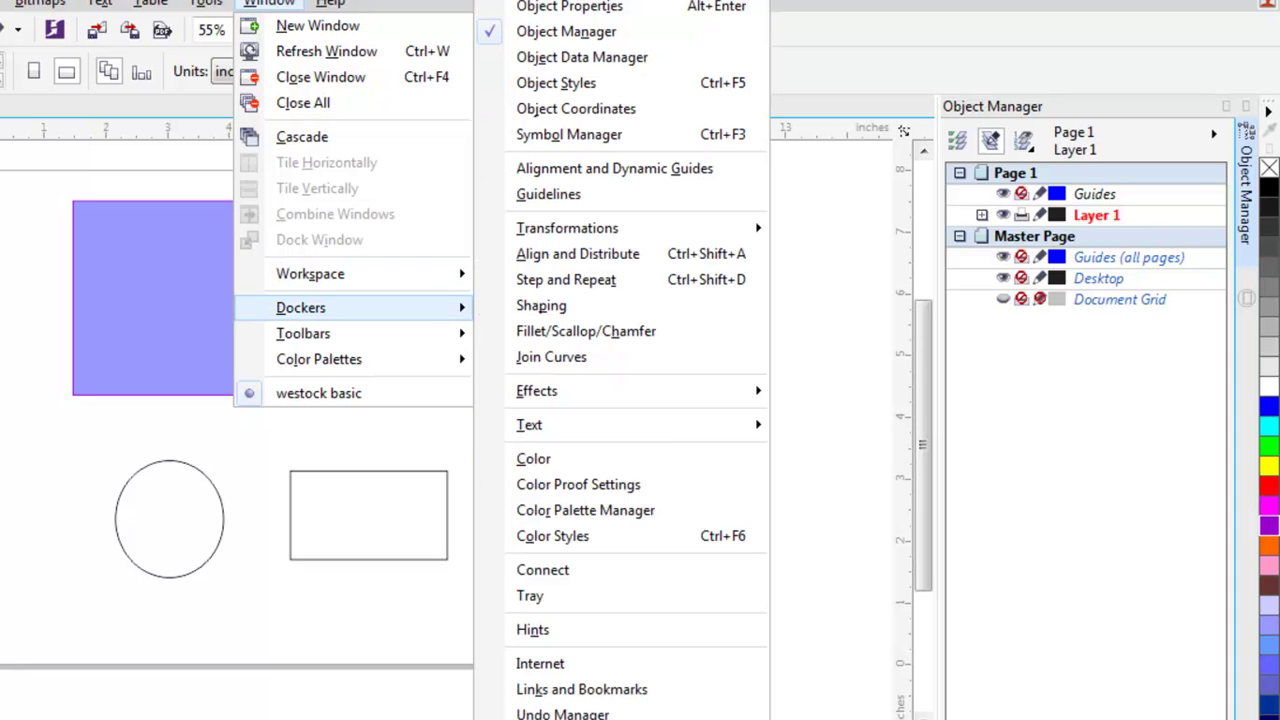
pyautogui.moveTo(567, 228)
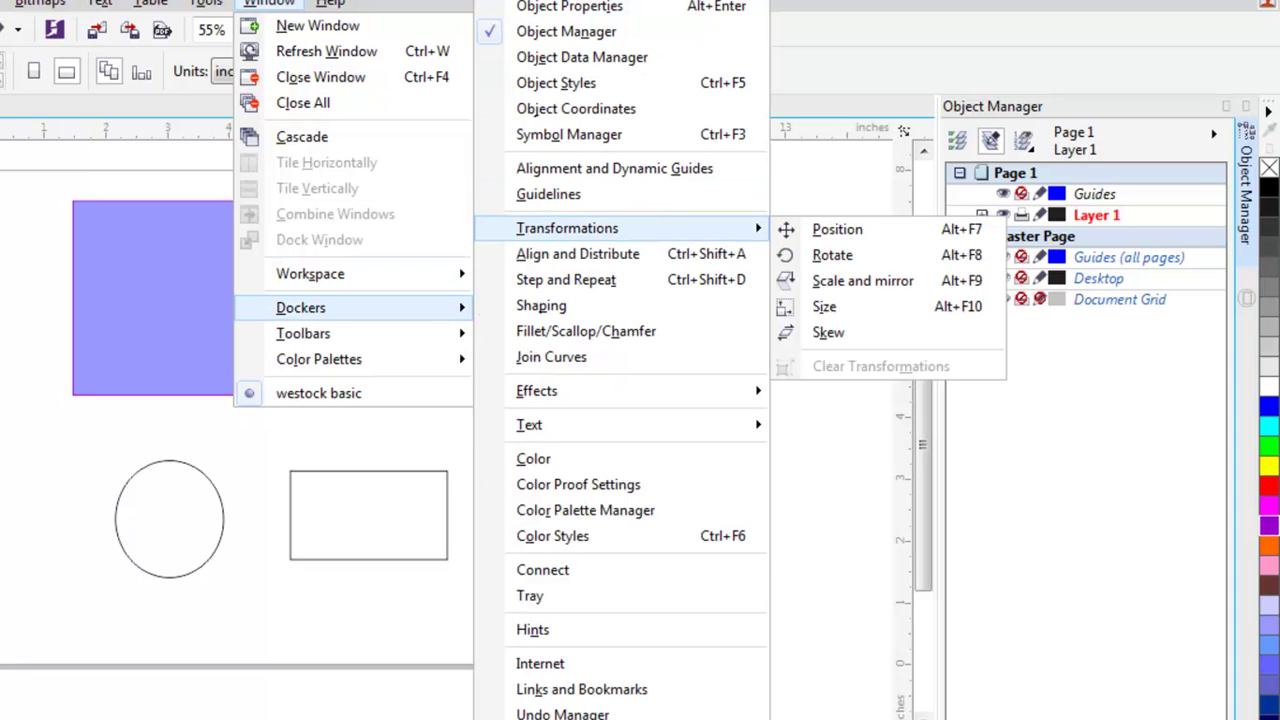
pyautogui.click(832, 255)
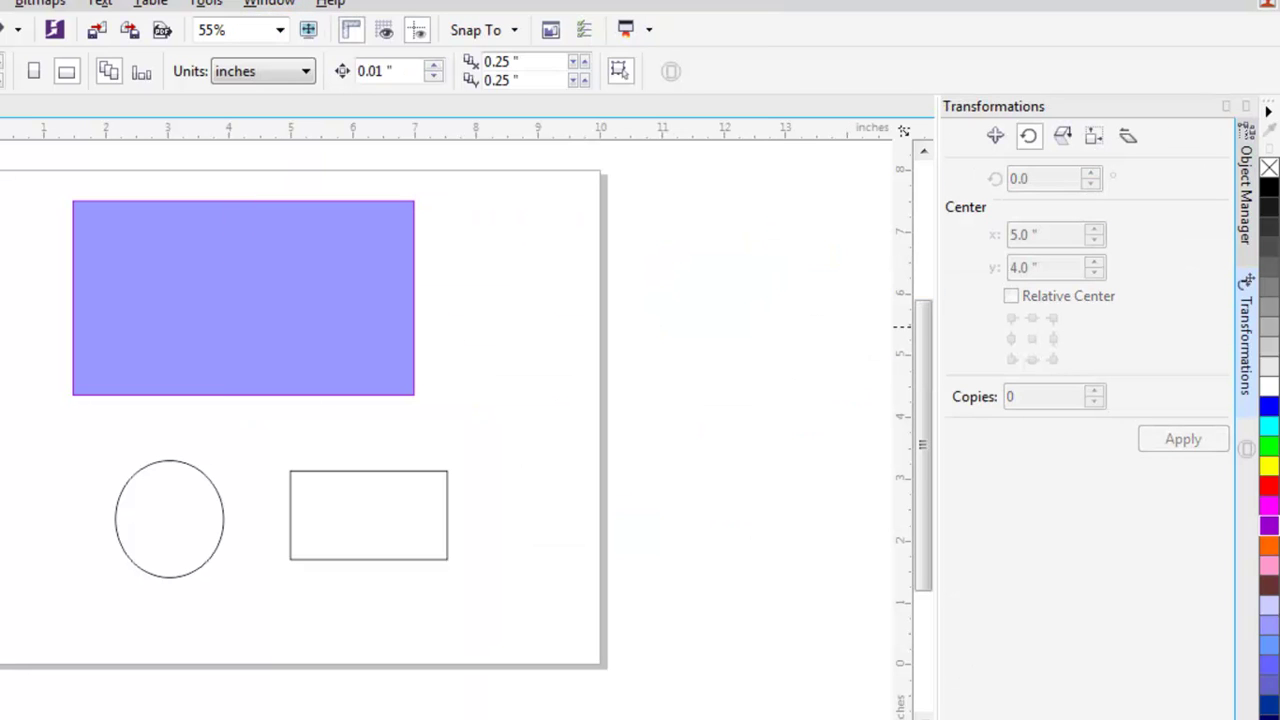